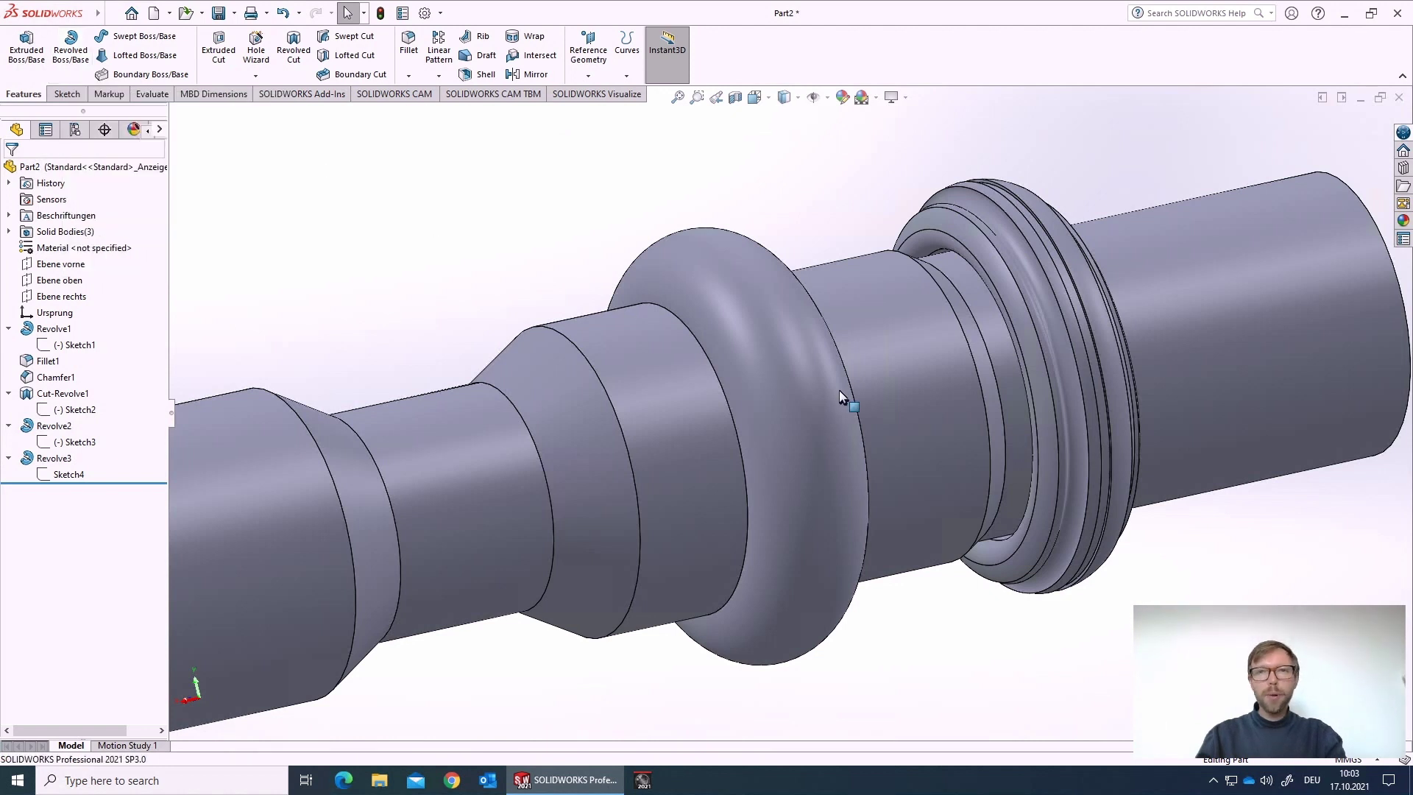
# Create a new part document
pyautogui.scroll(3, 853, 400)
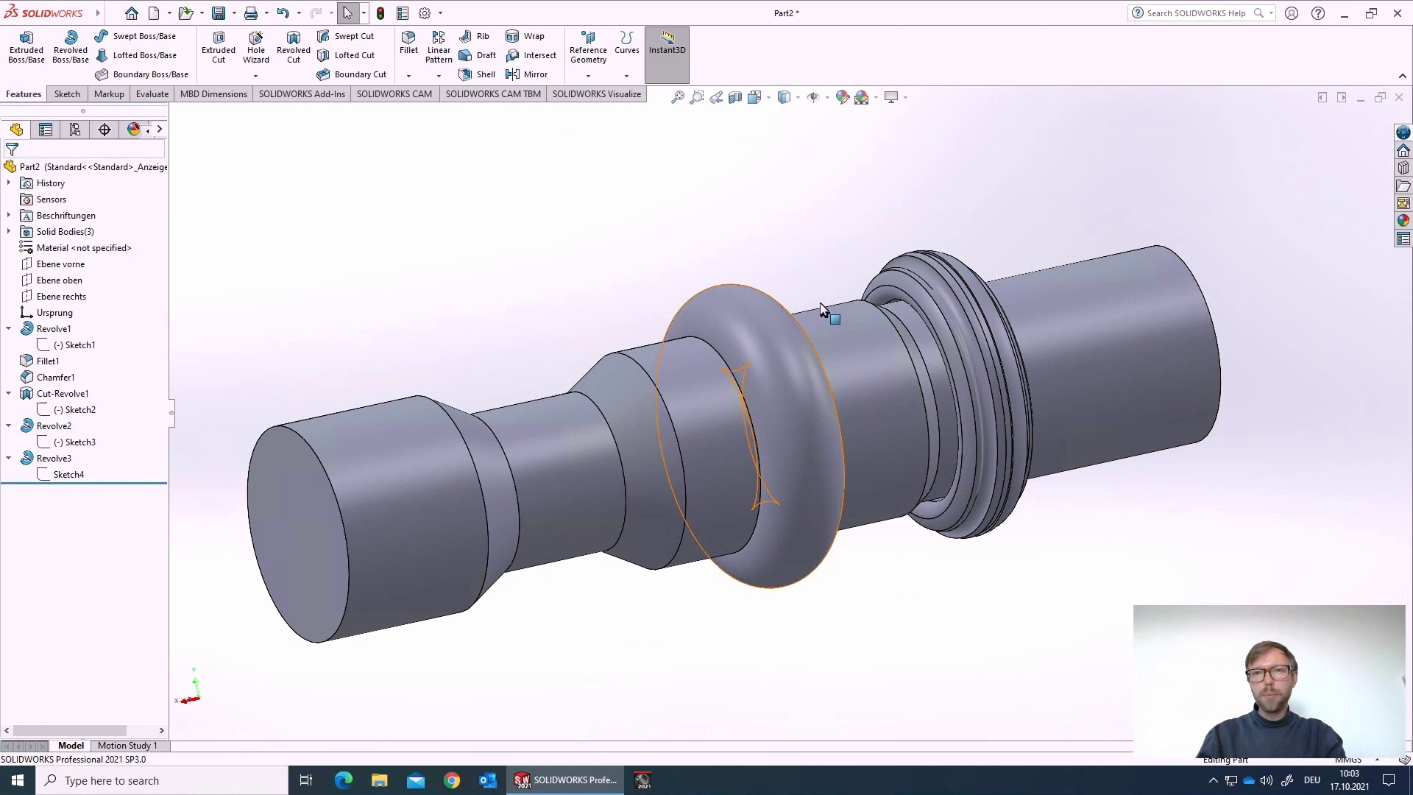
pyautogui.scroll(-2, 876, 340)
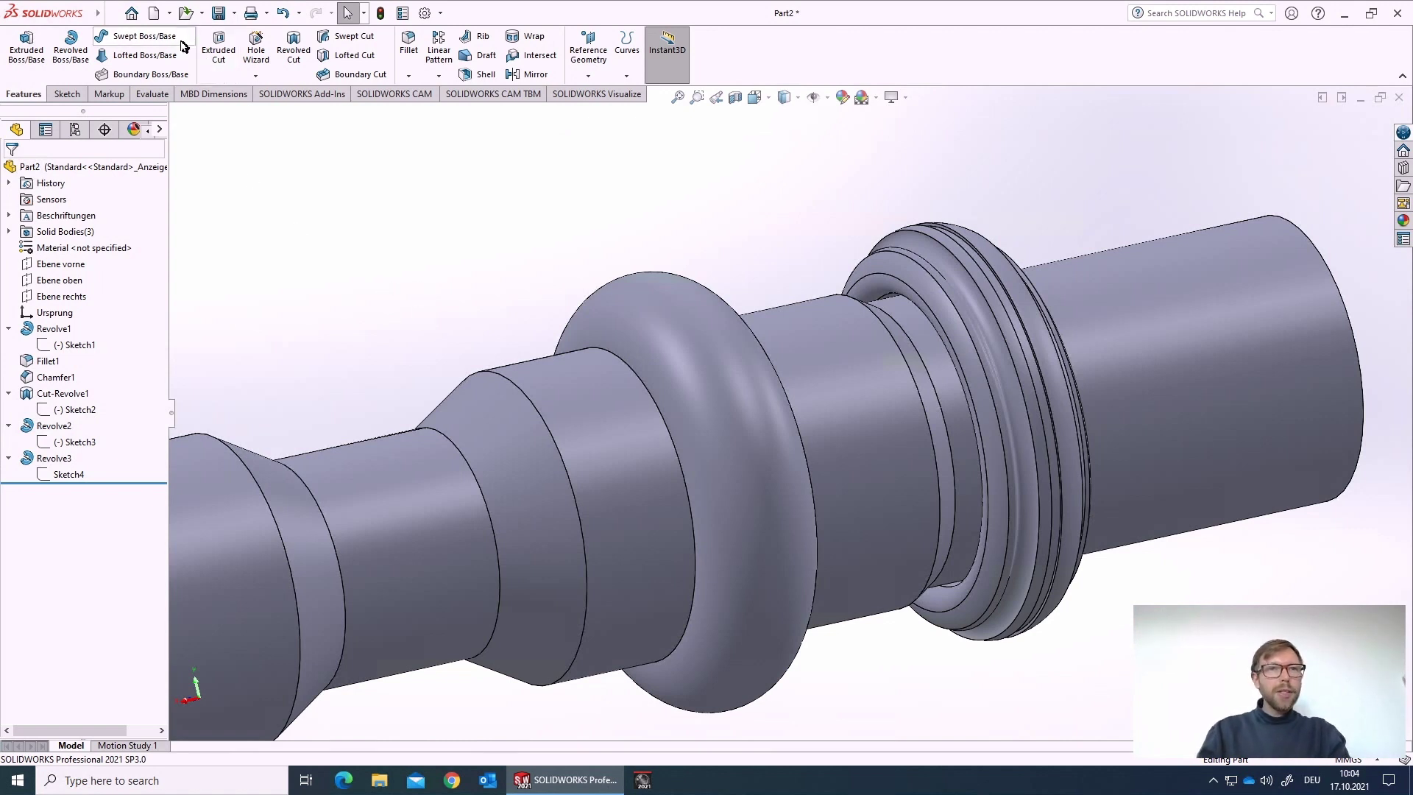
pyautogui.click(156, 15)
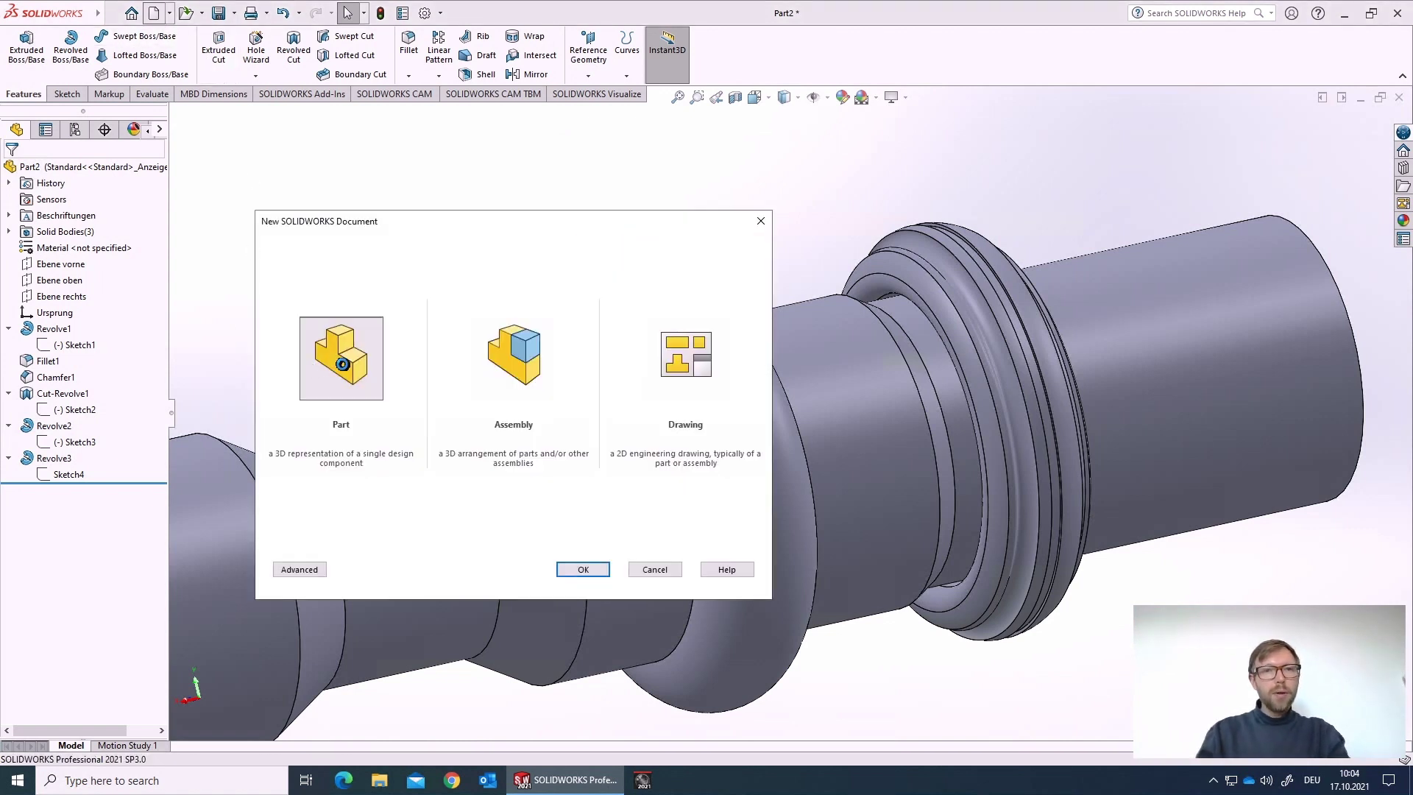
pyautogui.doubleClick(327, 363)
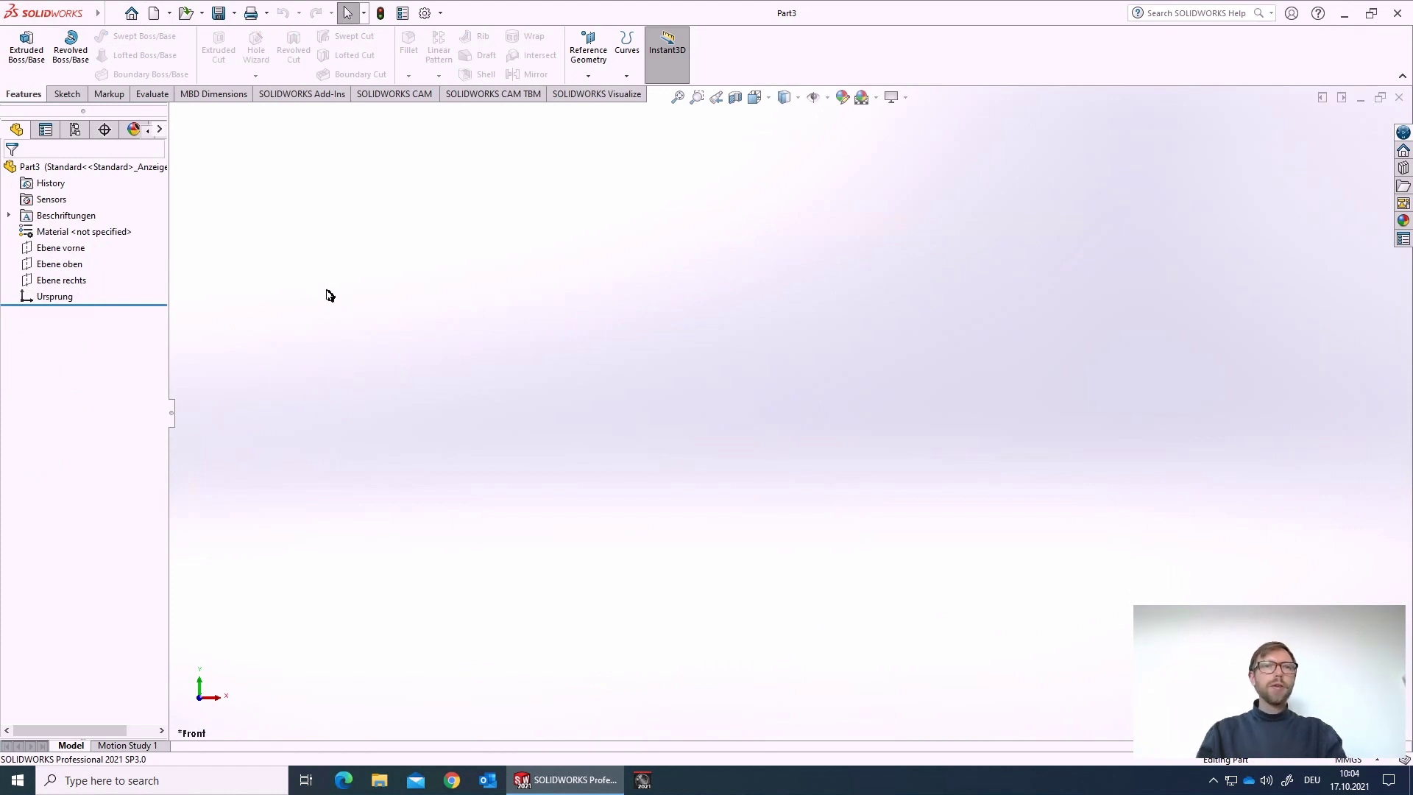
# Start a new sketch on the front plane (Ebene vorne)
pyautogui.click(63, 254)
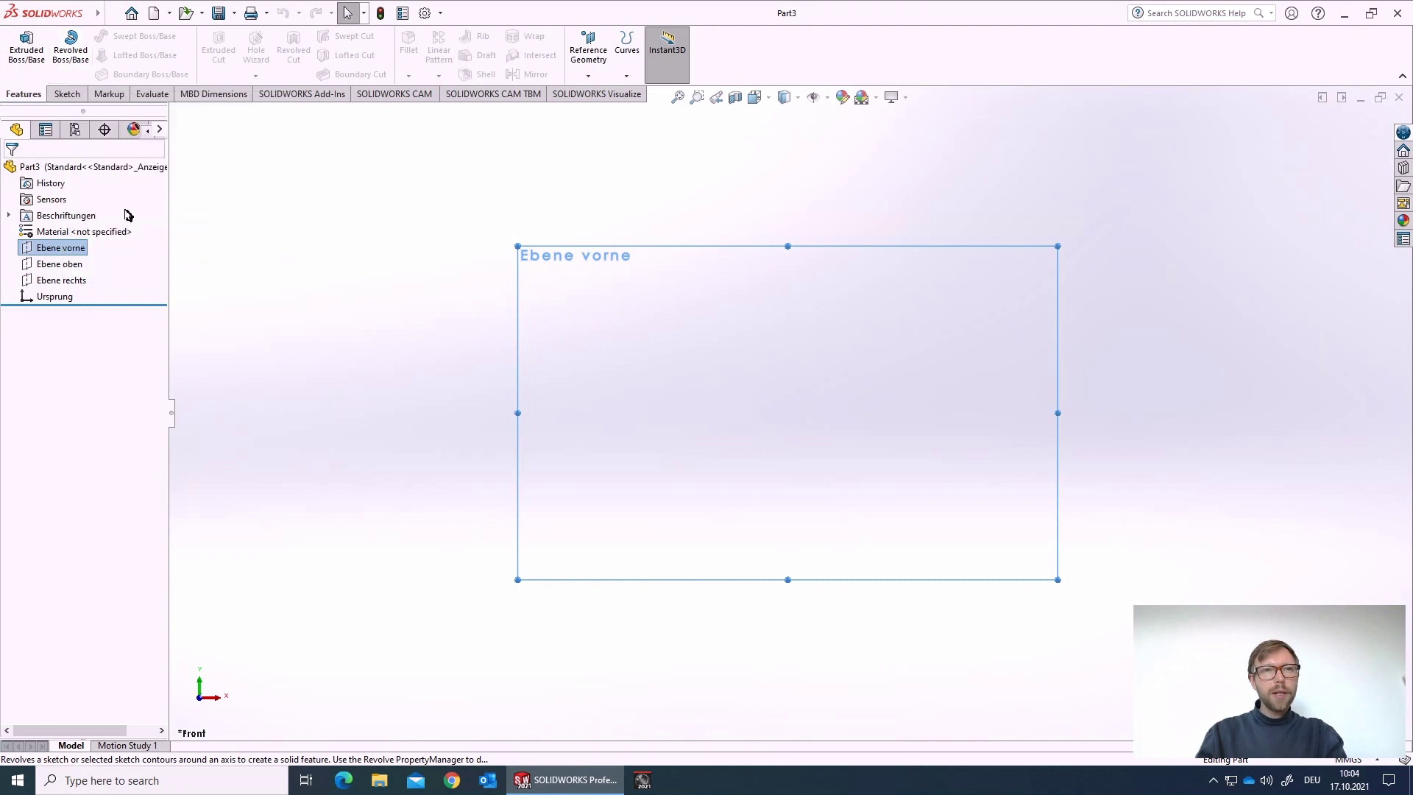
pyautogui.click(218, 321)
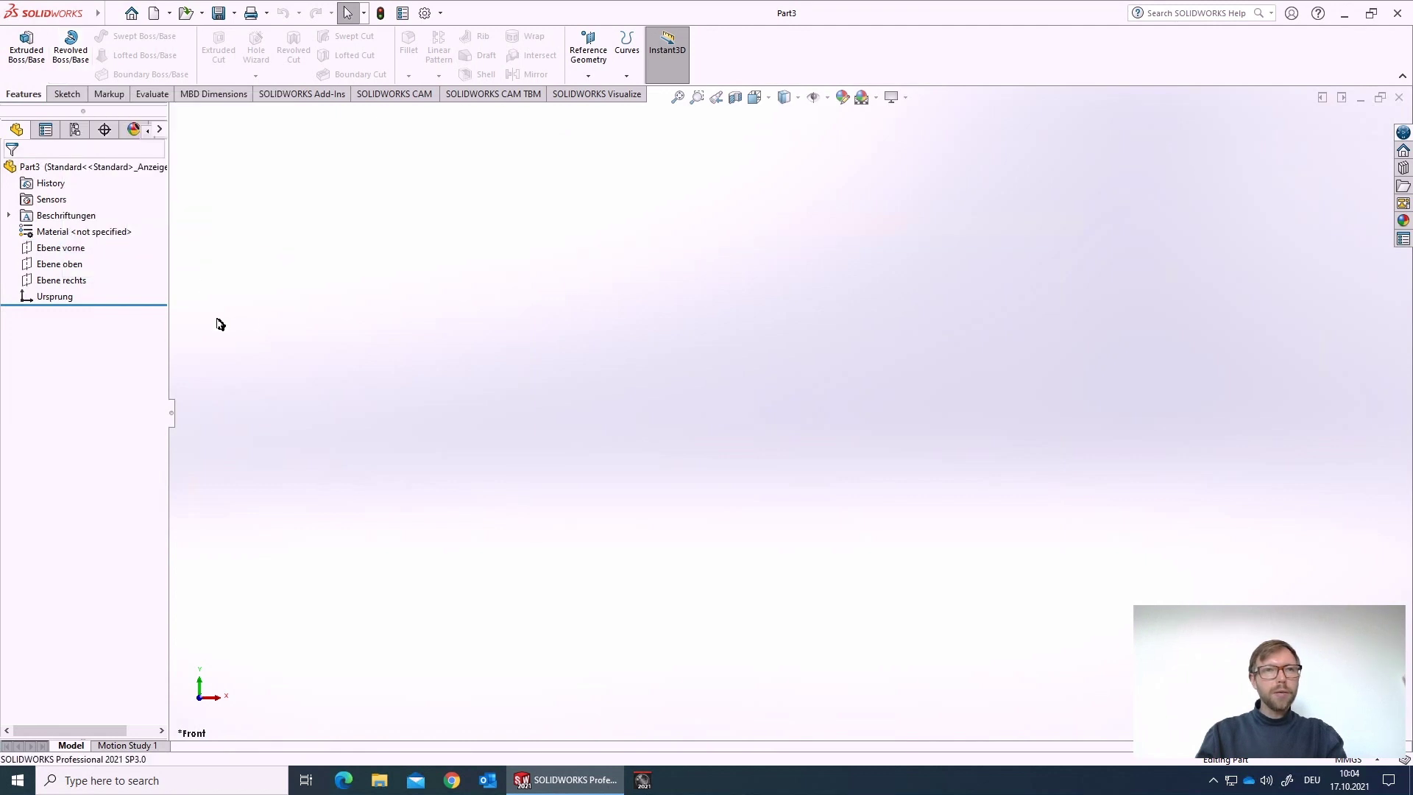
pyautogui.click(61, 251)
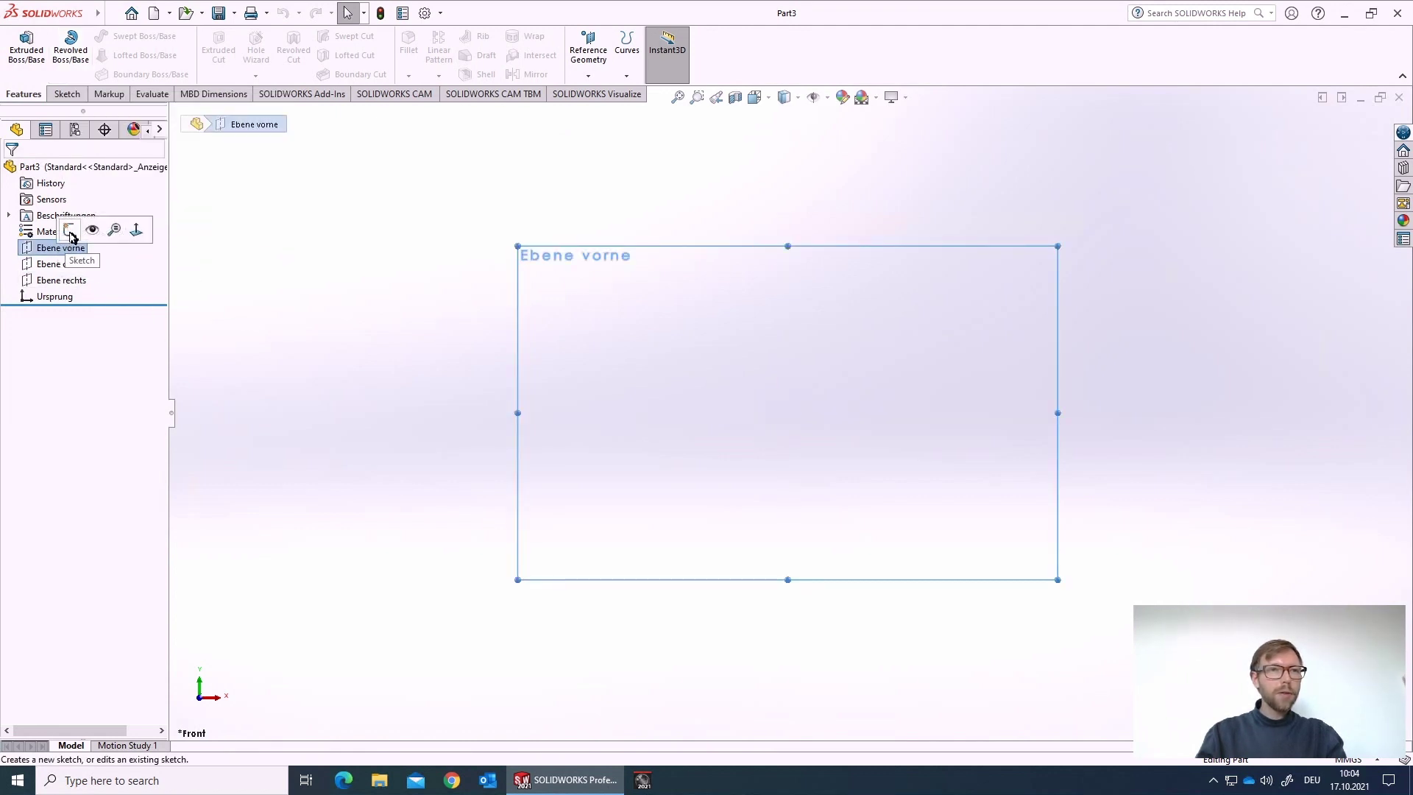
pyautogui.click(72, 236)
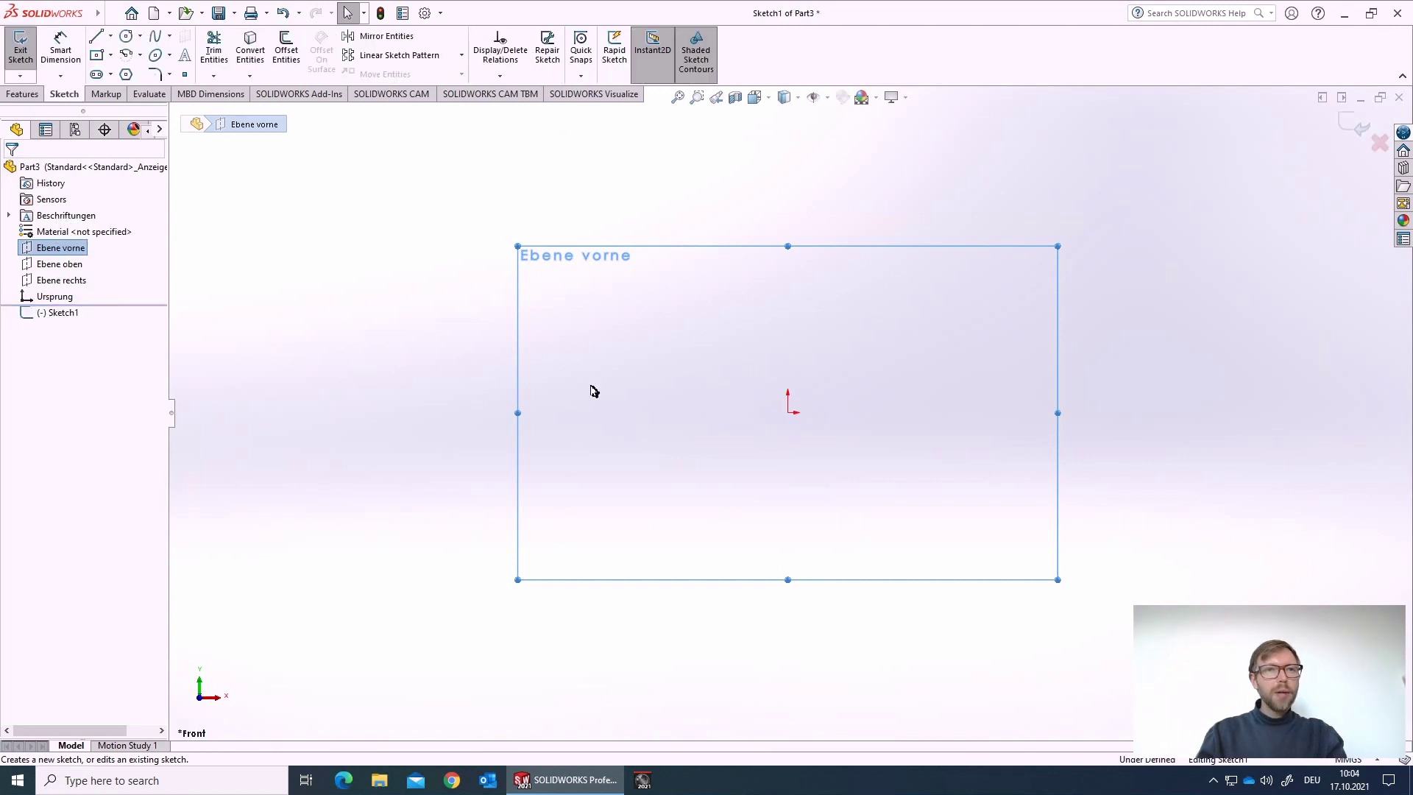
# Sketch a circle with a radius of about 20 mm, centred about 81 mm vertically above the origin
pyautogui.scroll(-1, 871, 337)
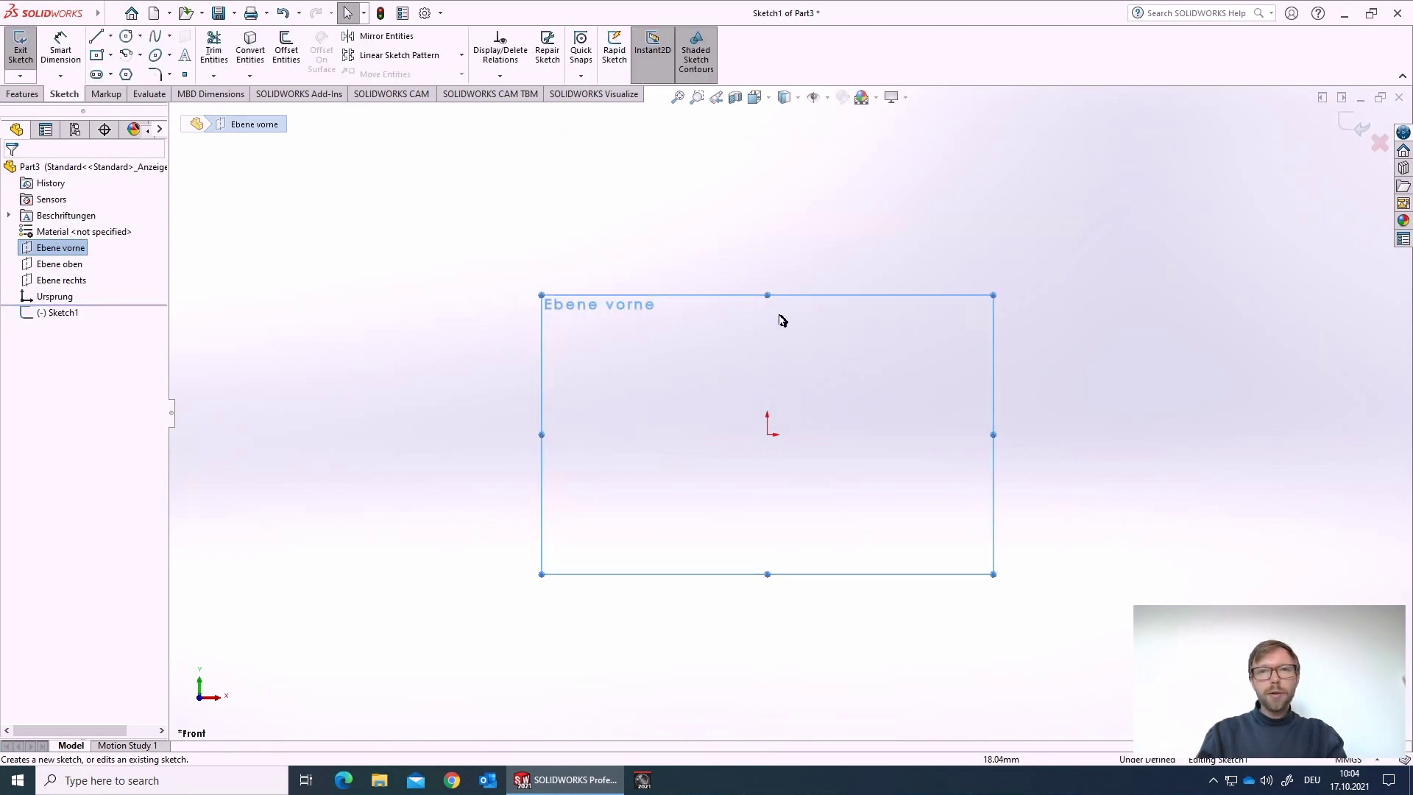
pyautogui.click(127, 37)
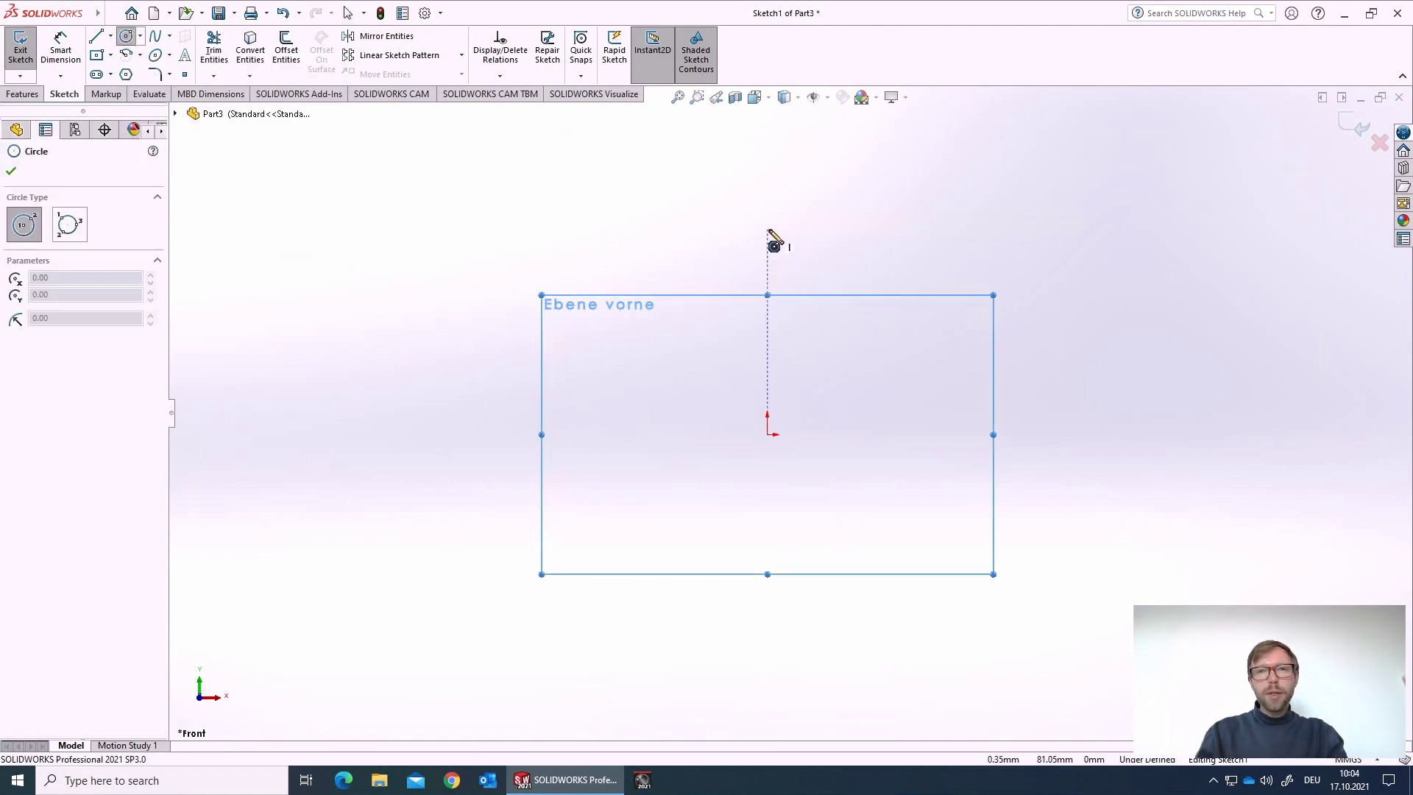
pyautogui.click(768, 228)
pyautogui.click(814, 256)
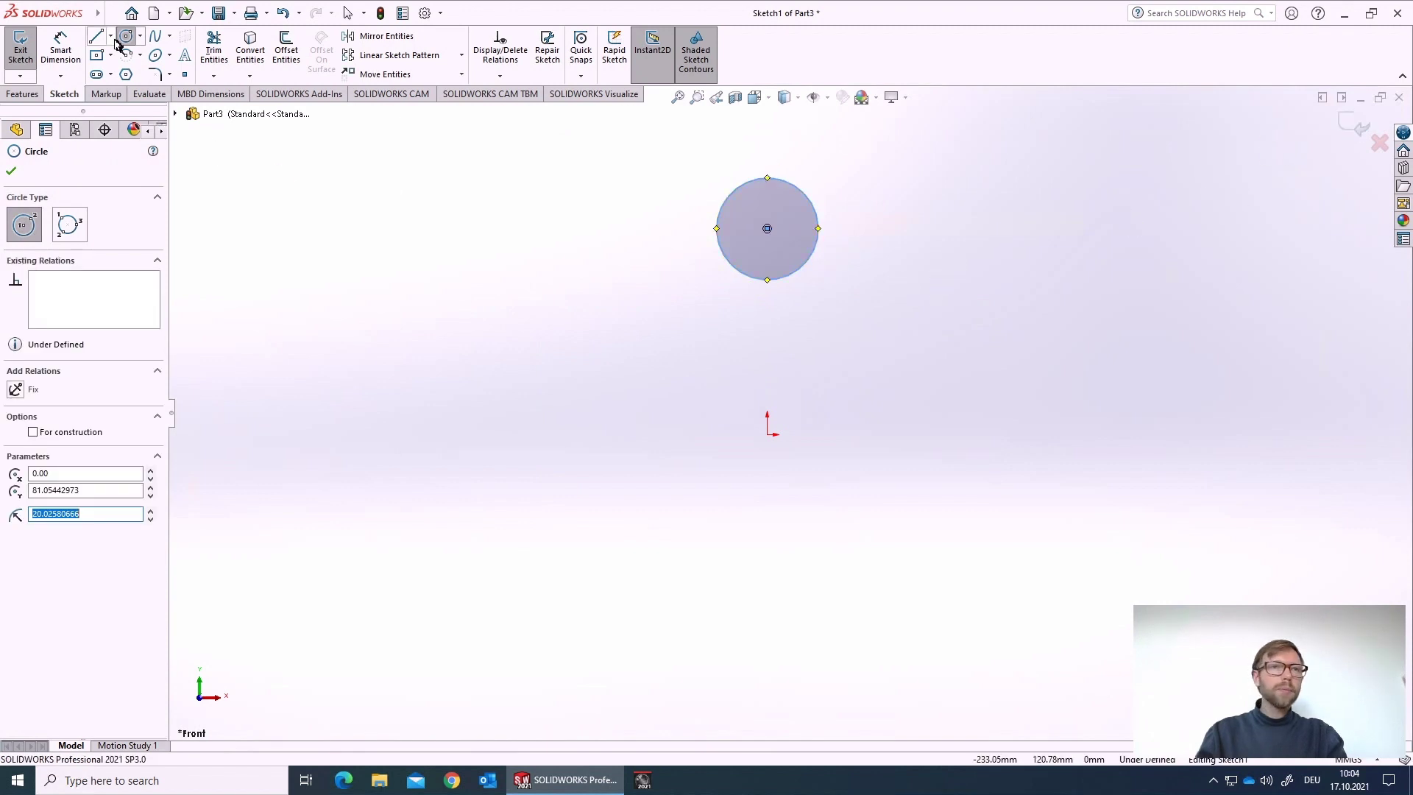
# Draw a horizontal line about 40 mm long across the circle's diameter, between its two side quadrant points
pyautogui.click(112, 37)
pyautogui.click(118, 55)
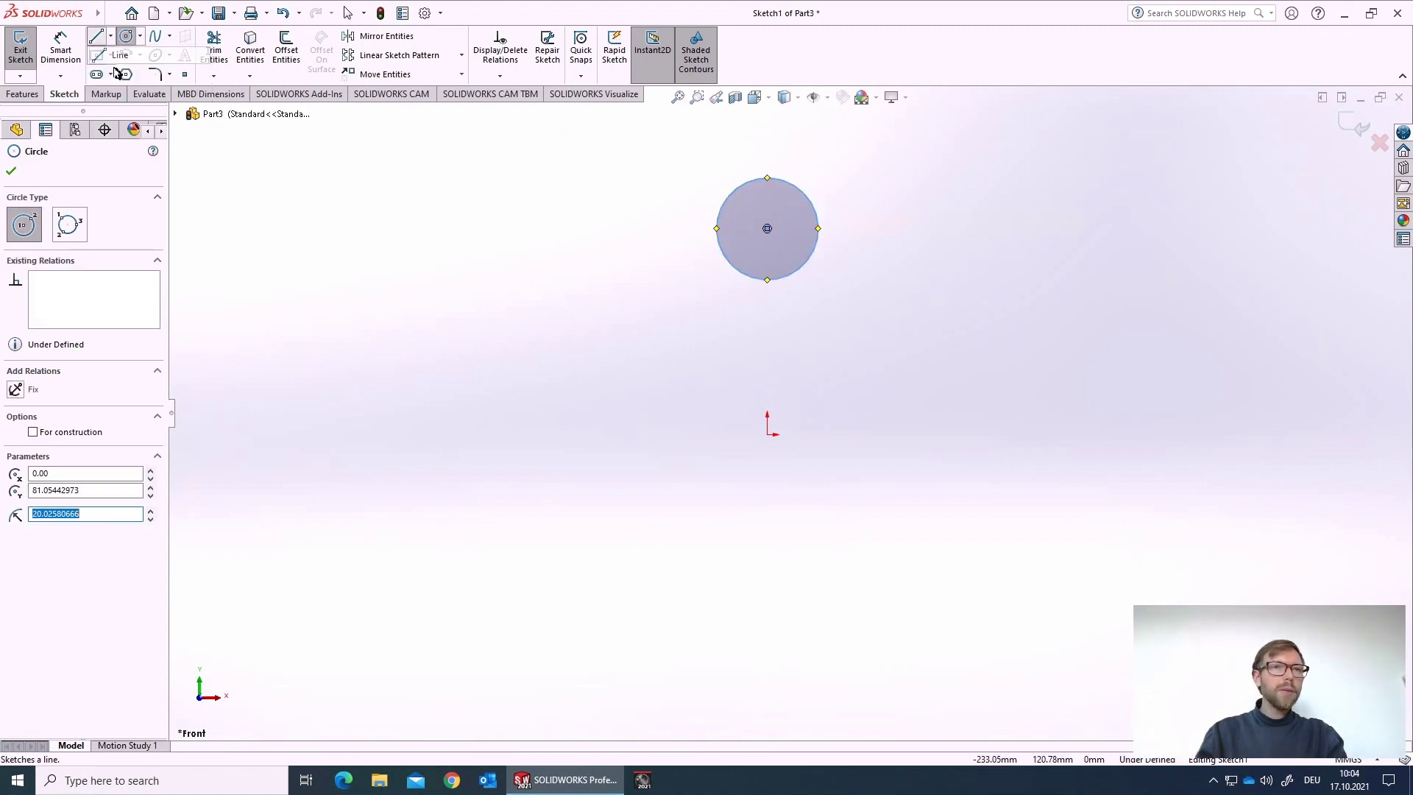
pyautogui.scroll(-5, 773, 220)
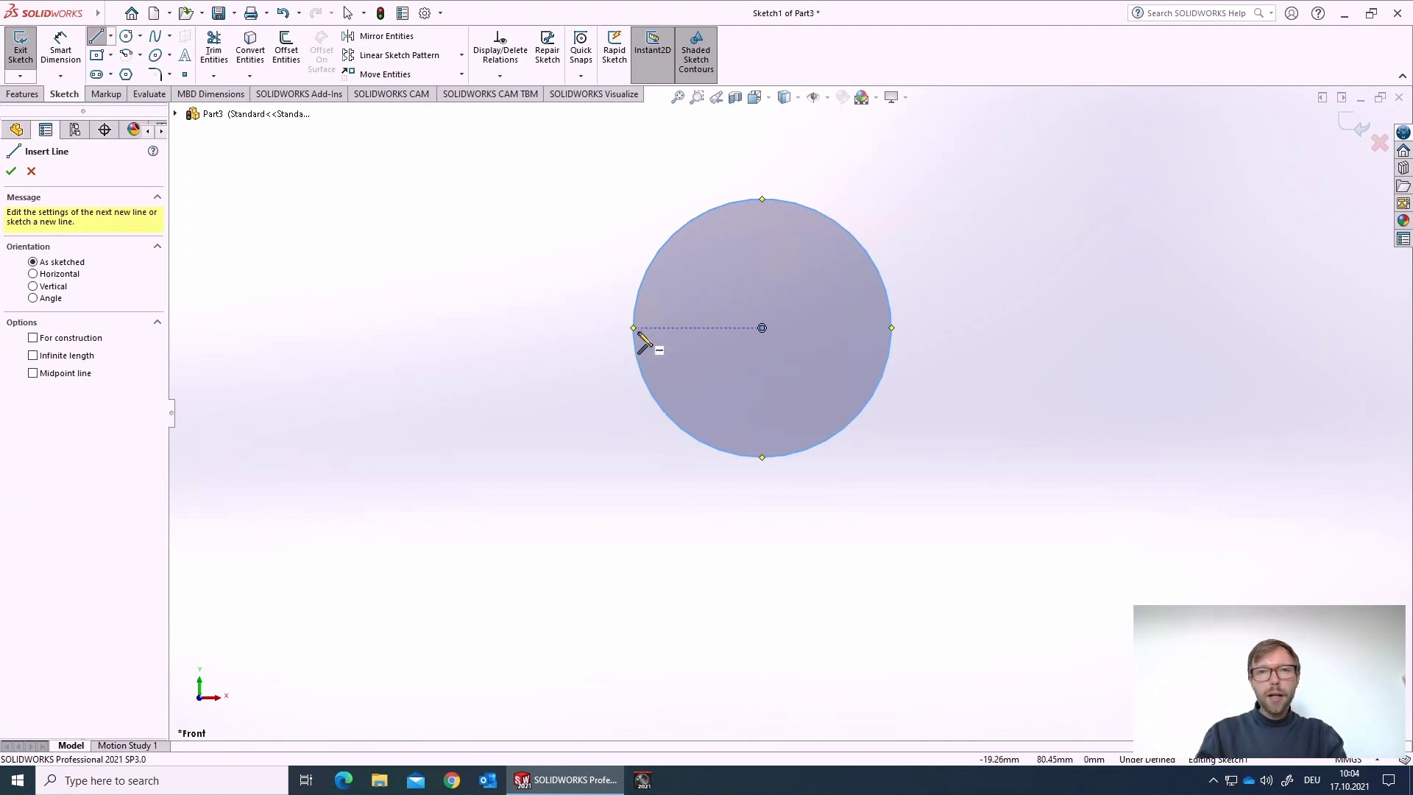
pyautogui.click(634, 327)
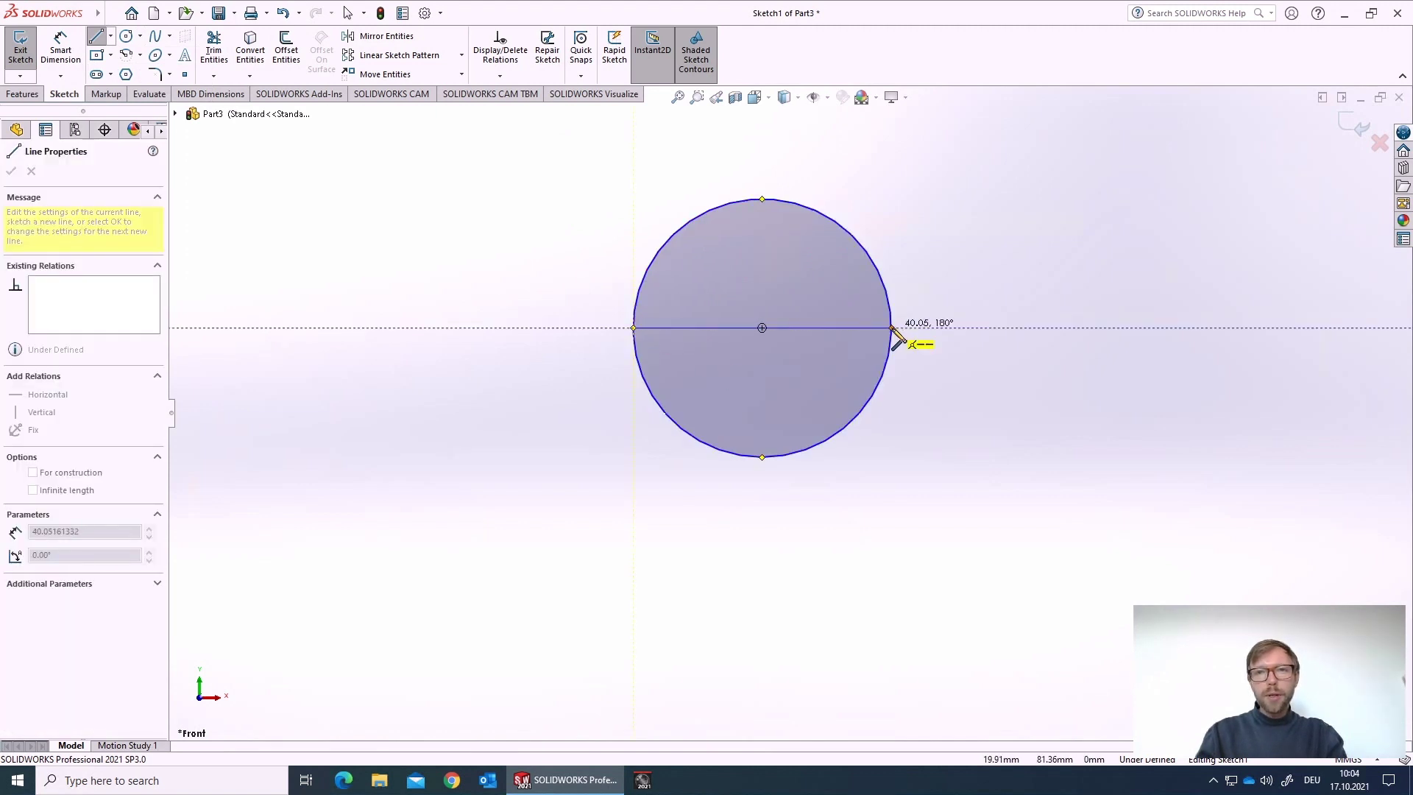
pyautogui.click(891, 327)
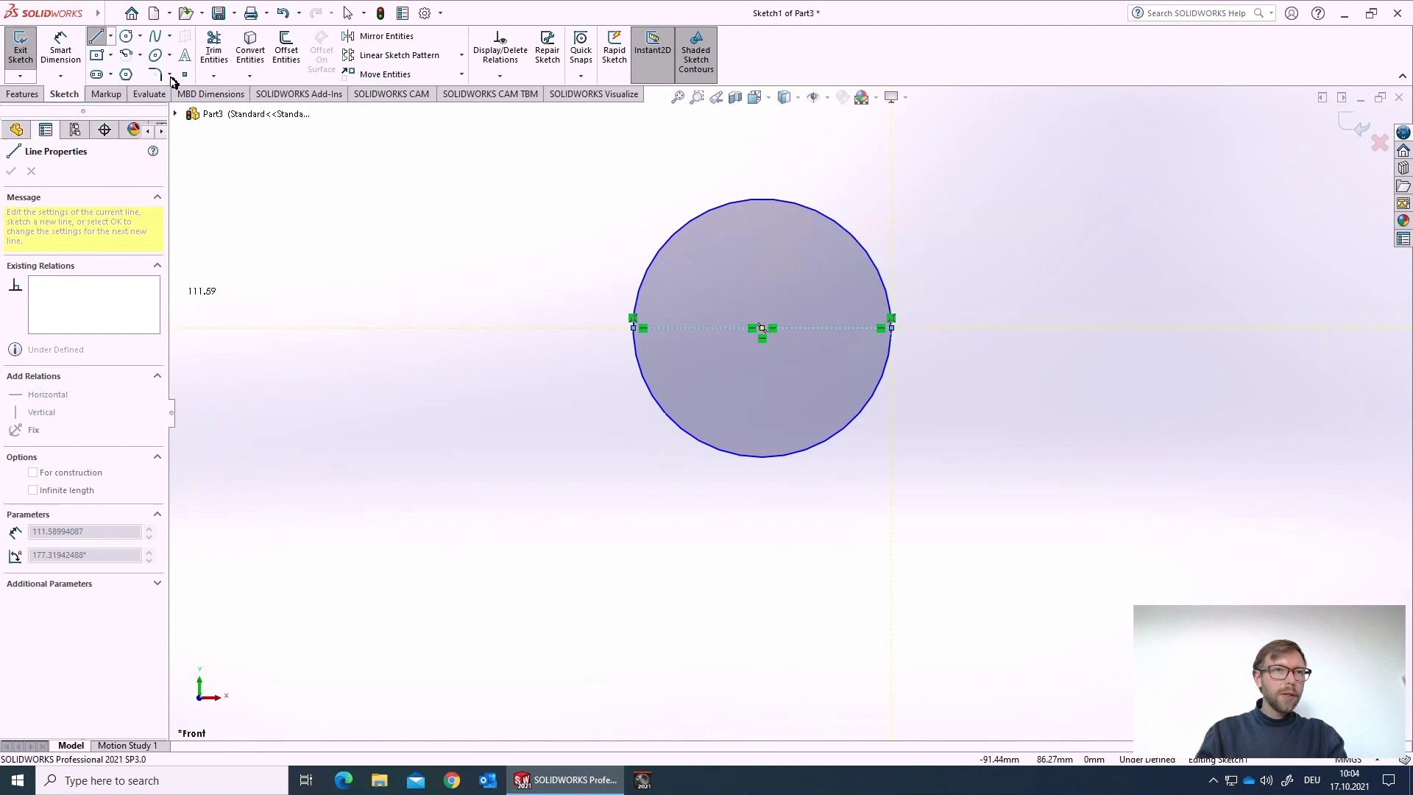
# Trim away the lower half of the circle to leave a closed semicircle and exit the sketch
pyautogui.click(213, 50)
pyautogui.moveTo(665, 420); pyautogui.dragTo(714, 421)
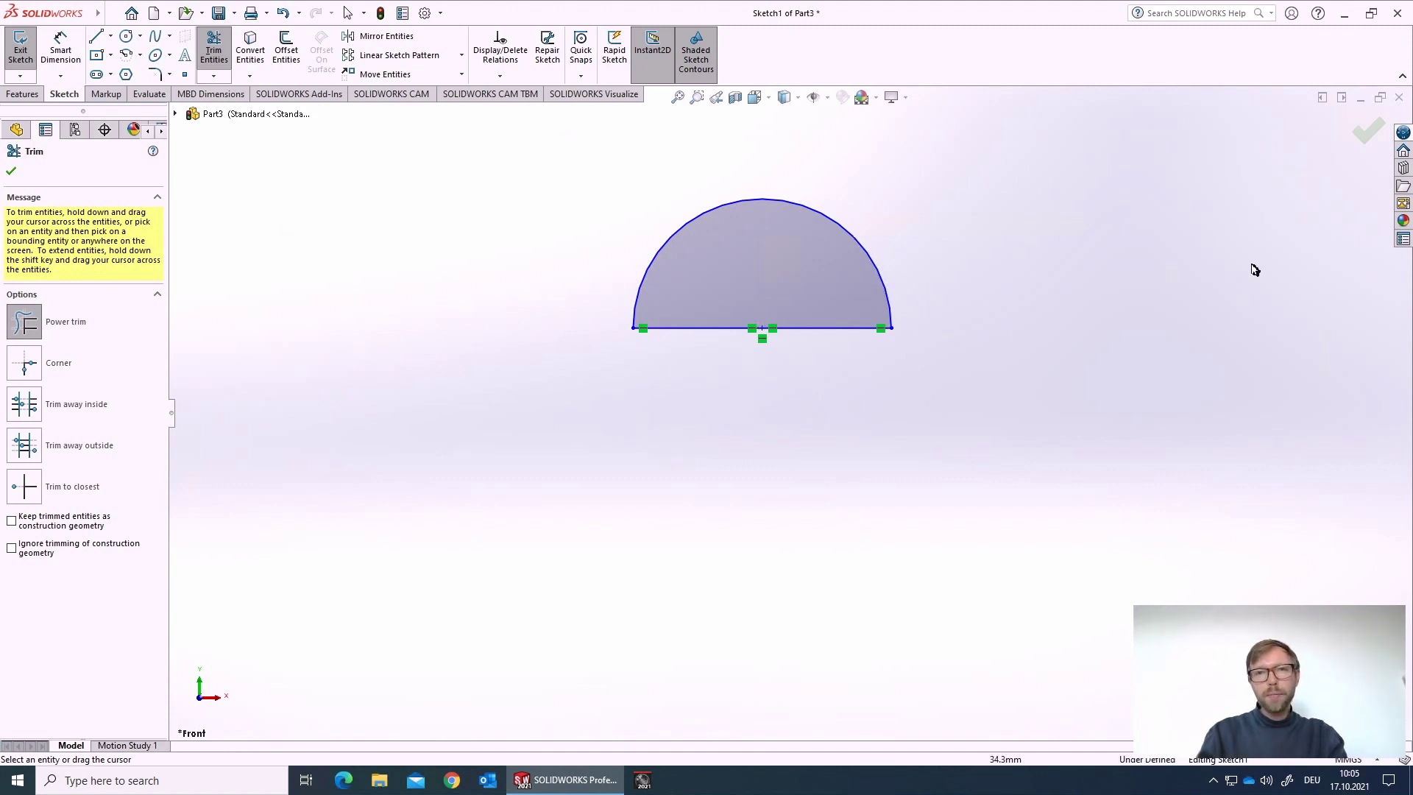
pyautogui.click(1363, 133)
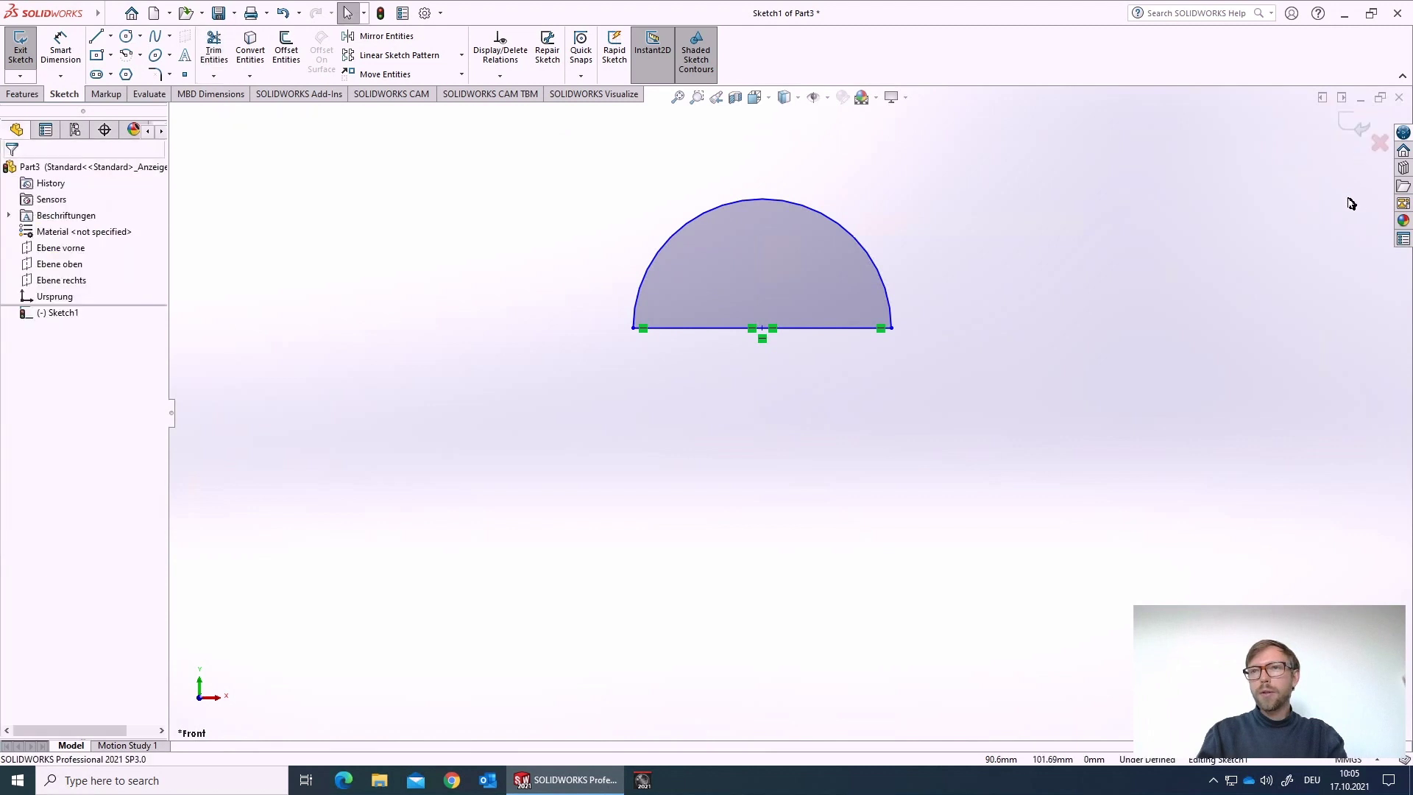
pyautogui.click(1353, 129)
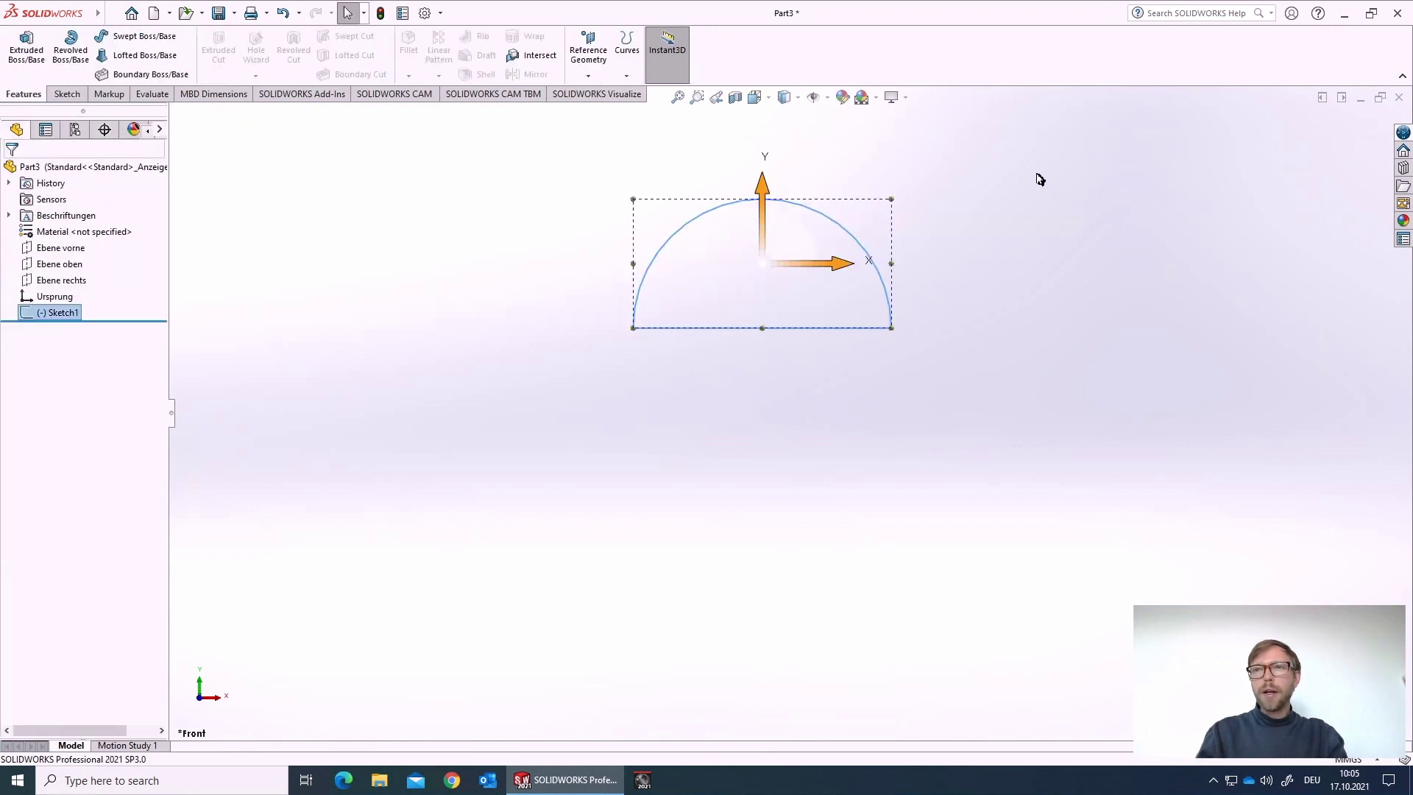
pyautogui.click(391, 250)
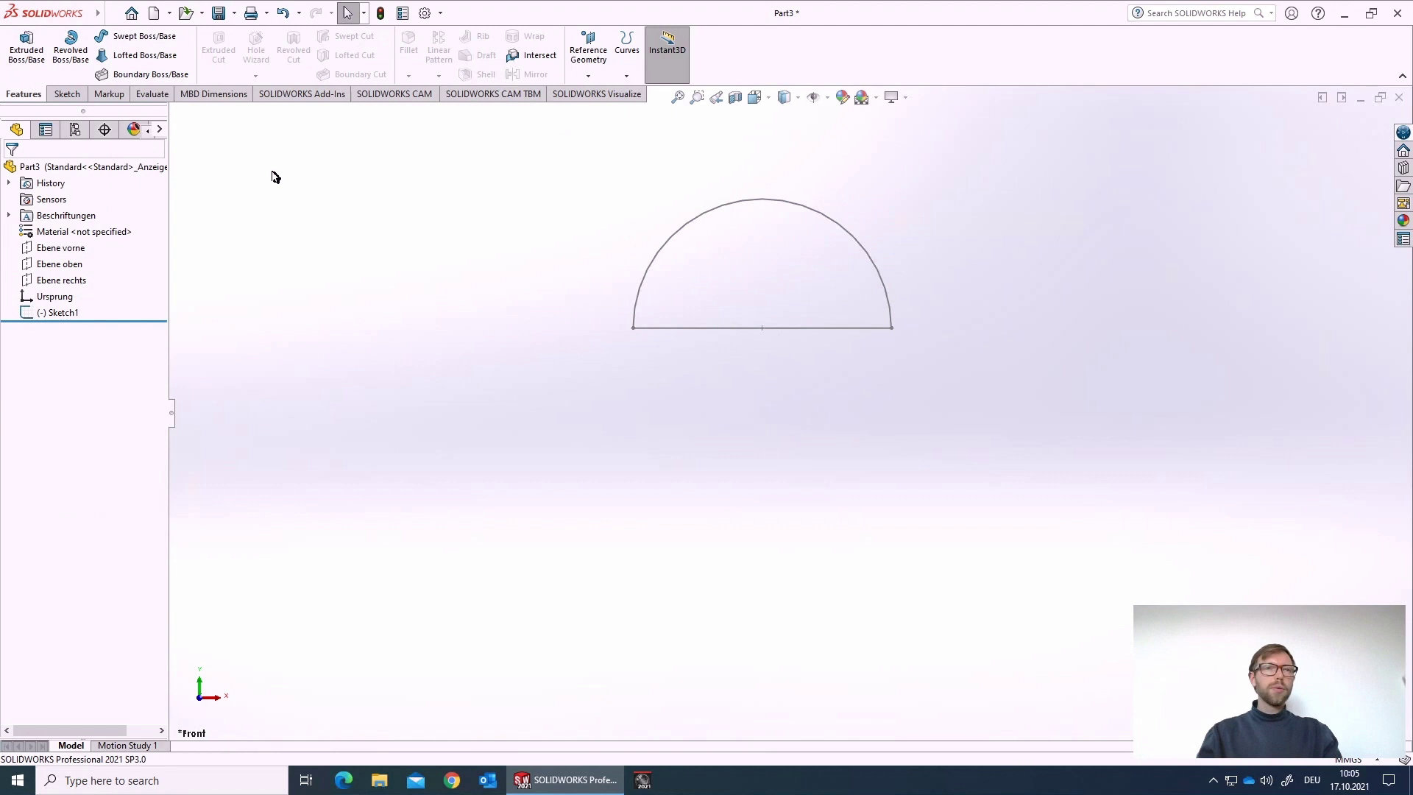
# Set up a revolved boss from the semicircle sketch, using its straight diameter line as the axis of revolution
pyautogui.click(70, 53)
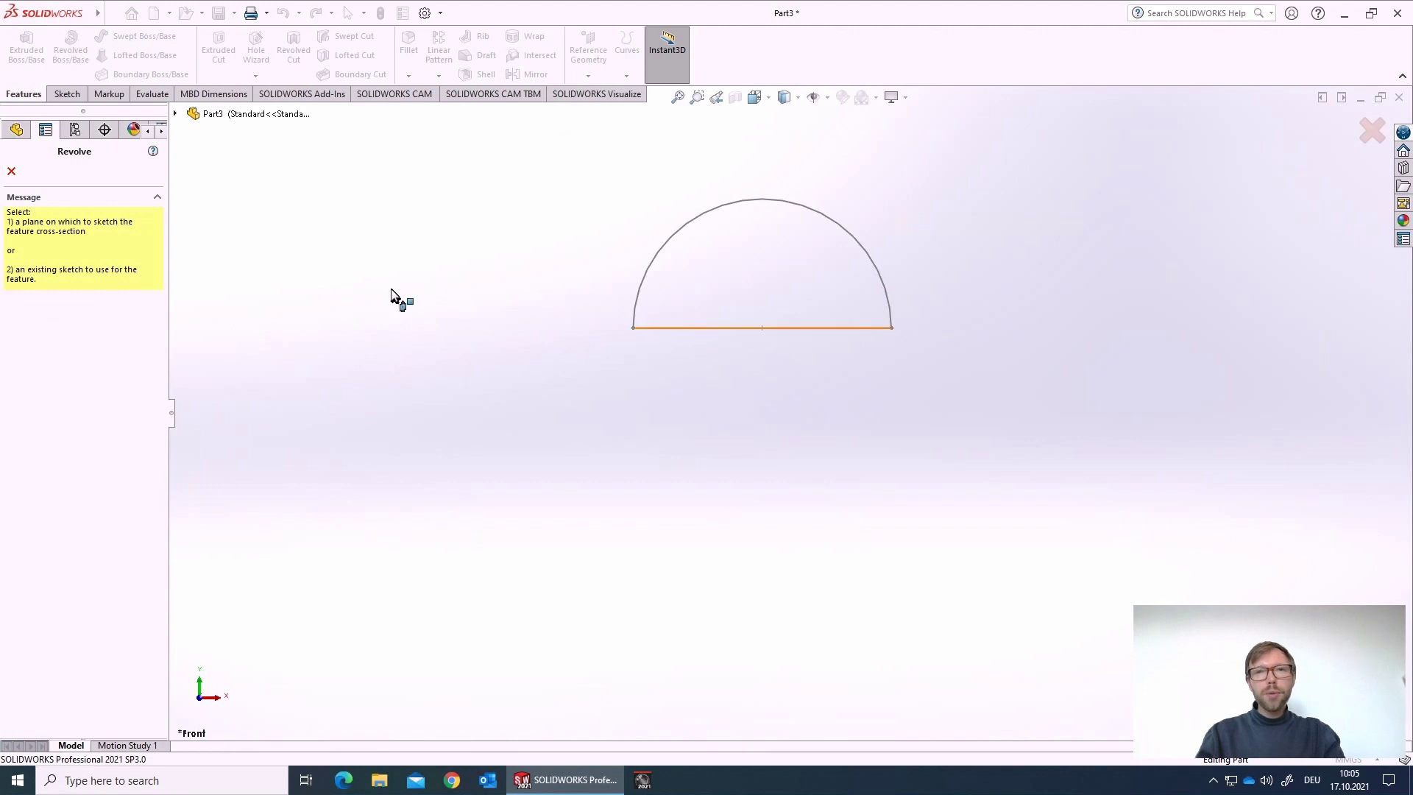
pyautogui.click(11, 171)
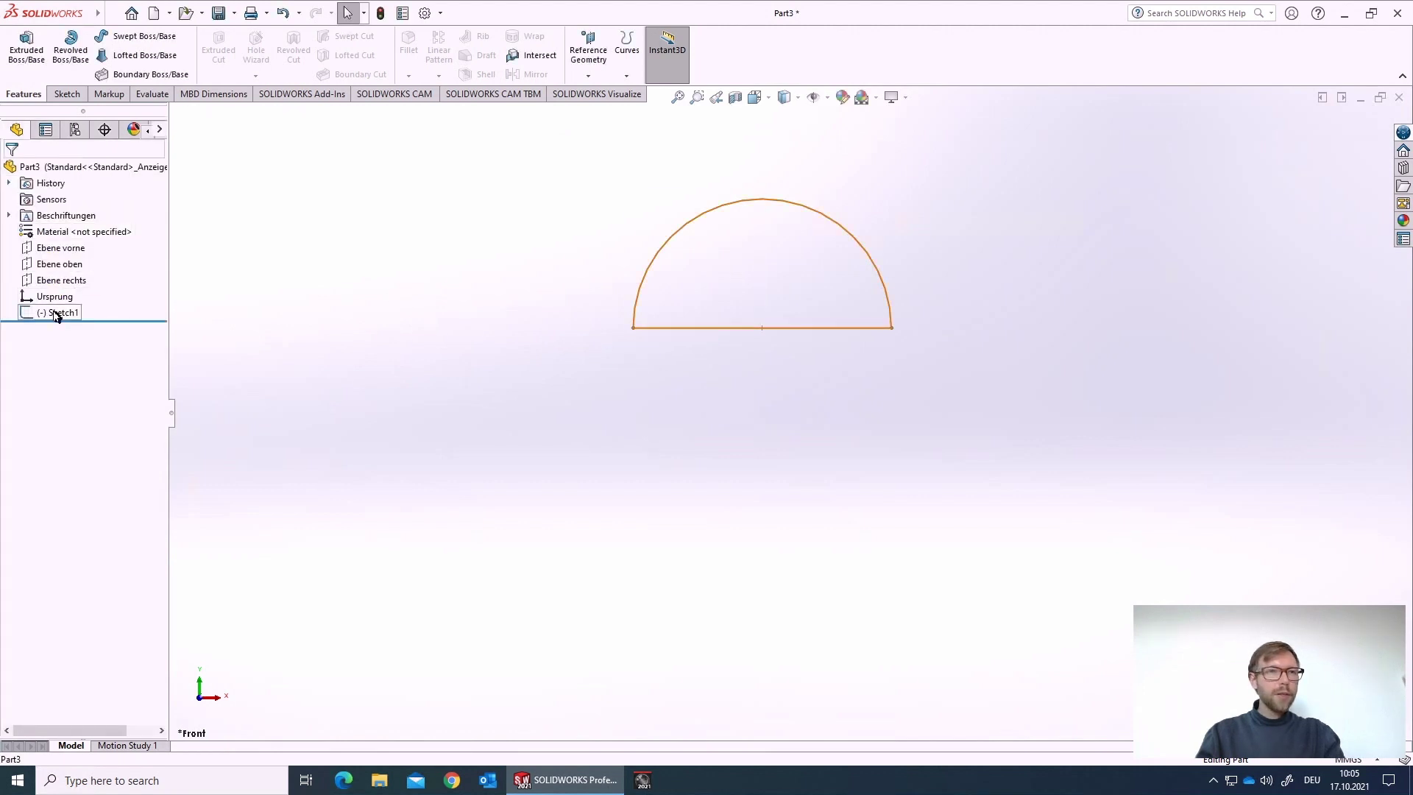
pyautogui.click(56, 313)
pyautogui.click(71, 47)
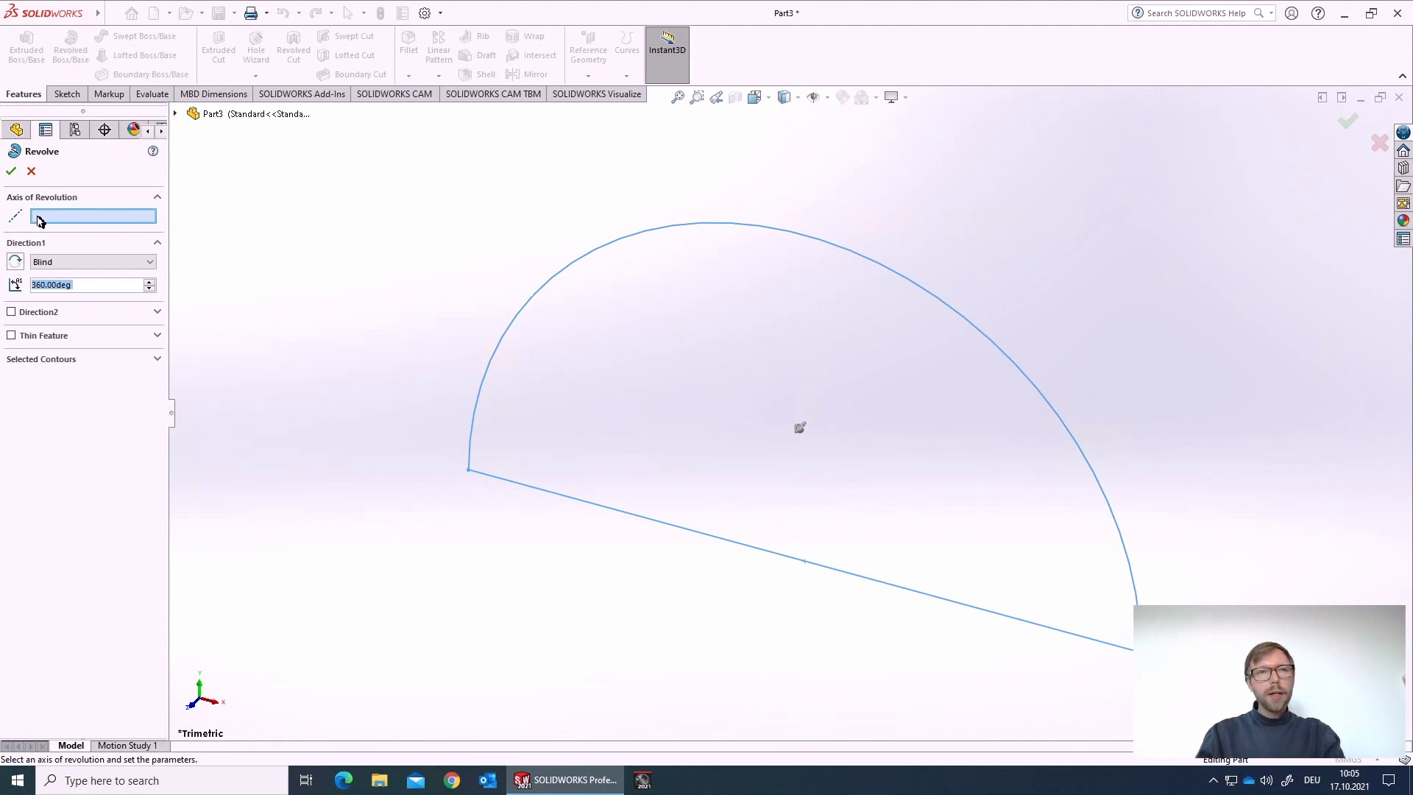
pyautogui.click(40, 222)
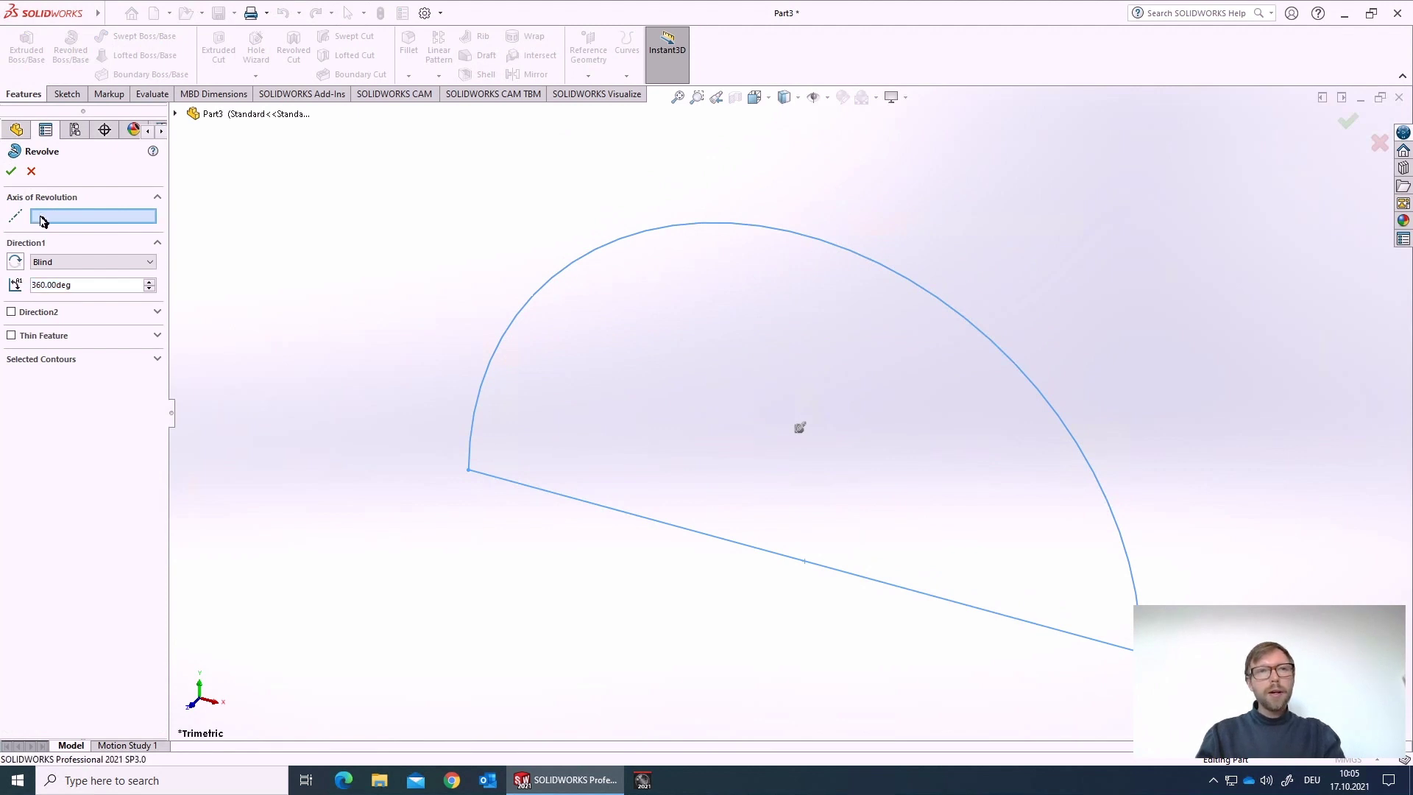
pyautogui.click(563, 501)
pyautogui.press('f')
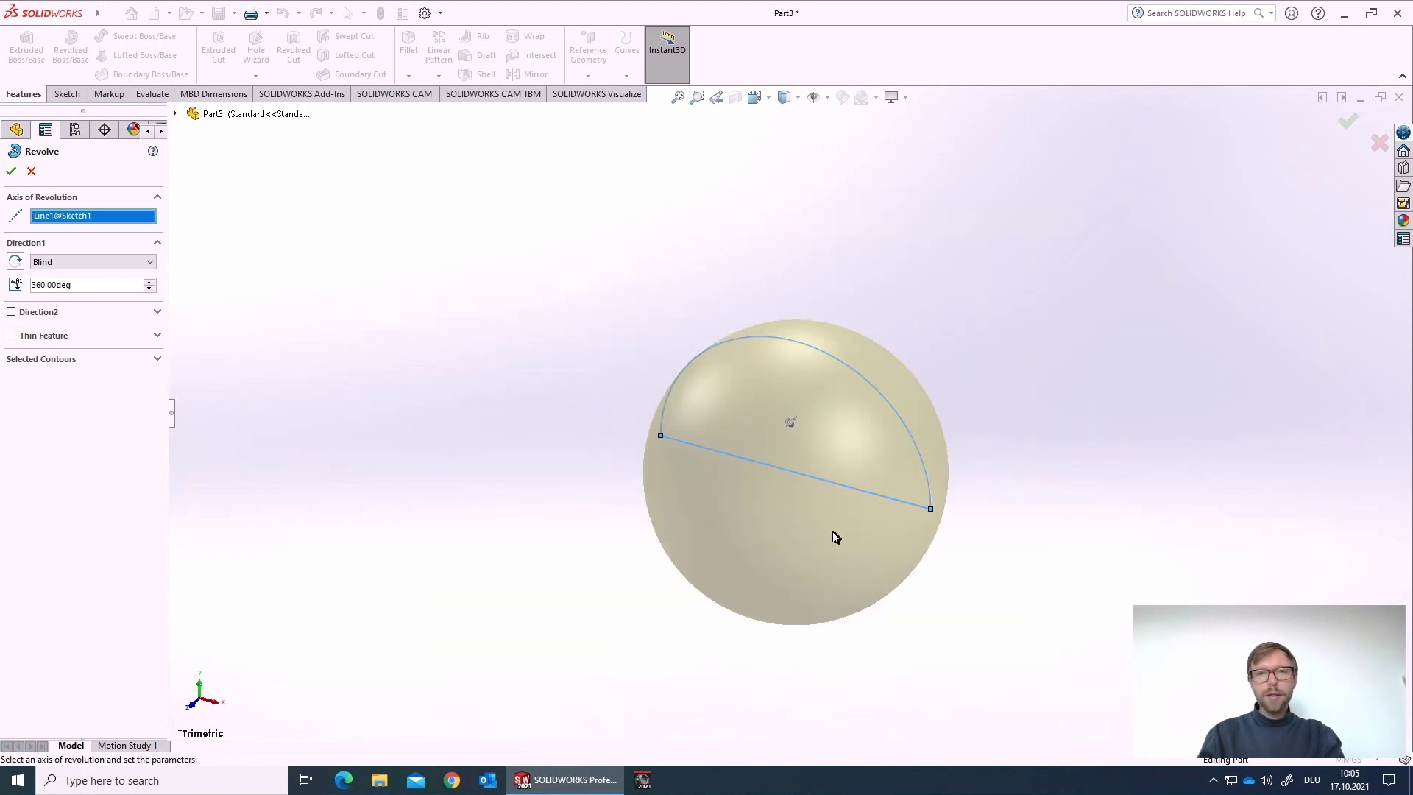
pyautogui.scroll(-2, 836, 537)
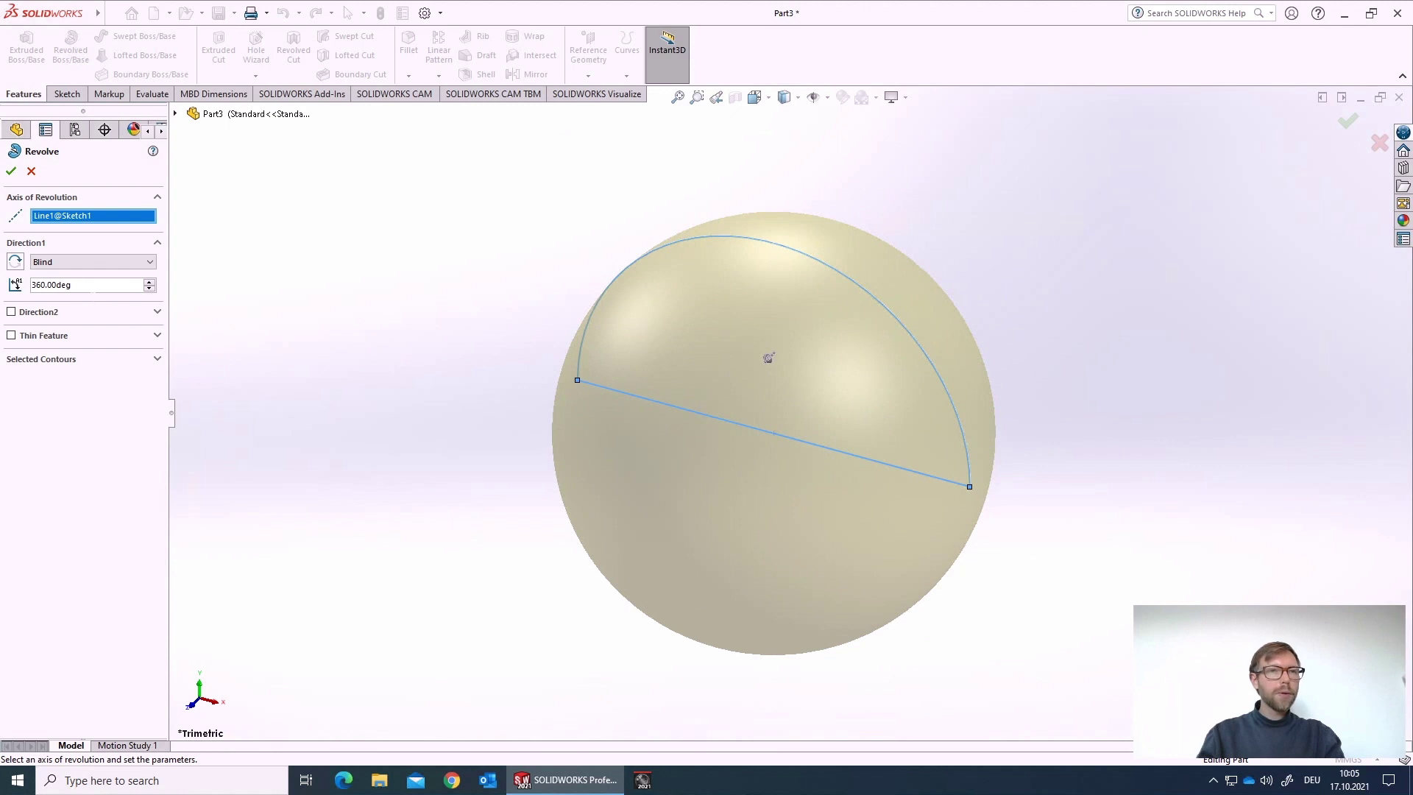
# Set the first direction's revolve angle to 180 degrees
pyautogui.click(52, 285)
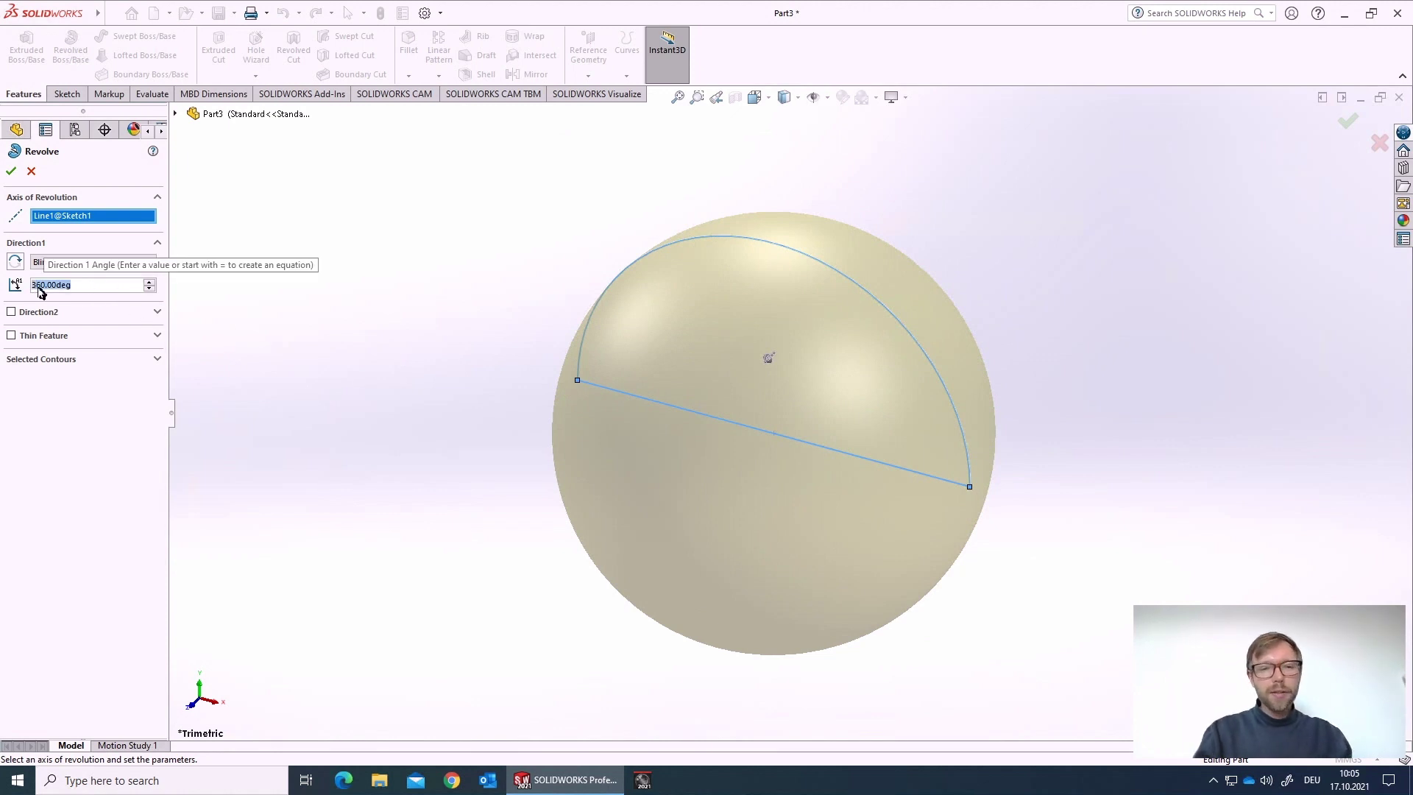
pyautogui.write('180')
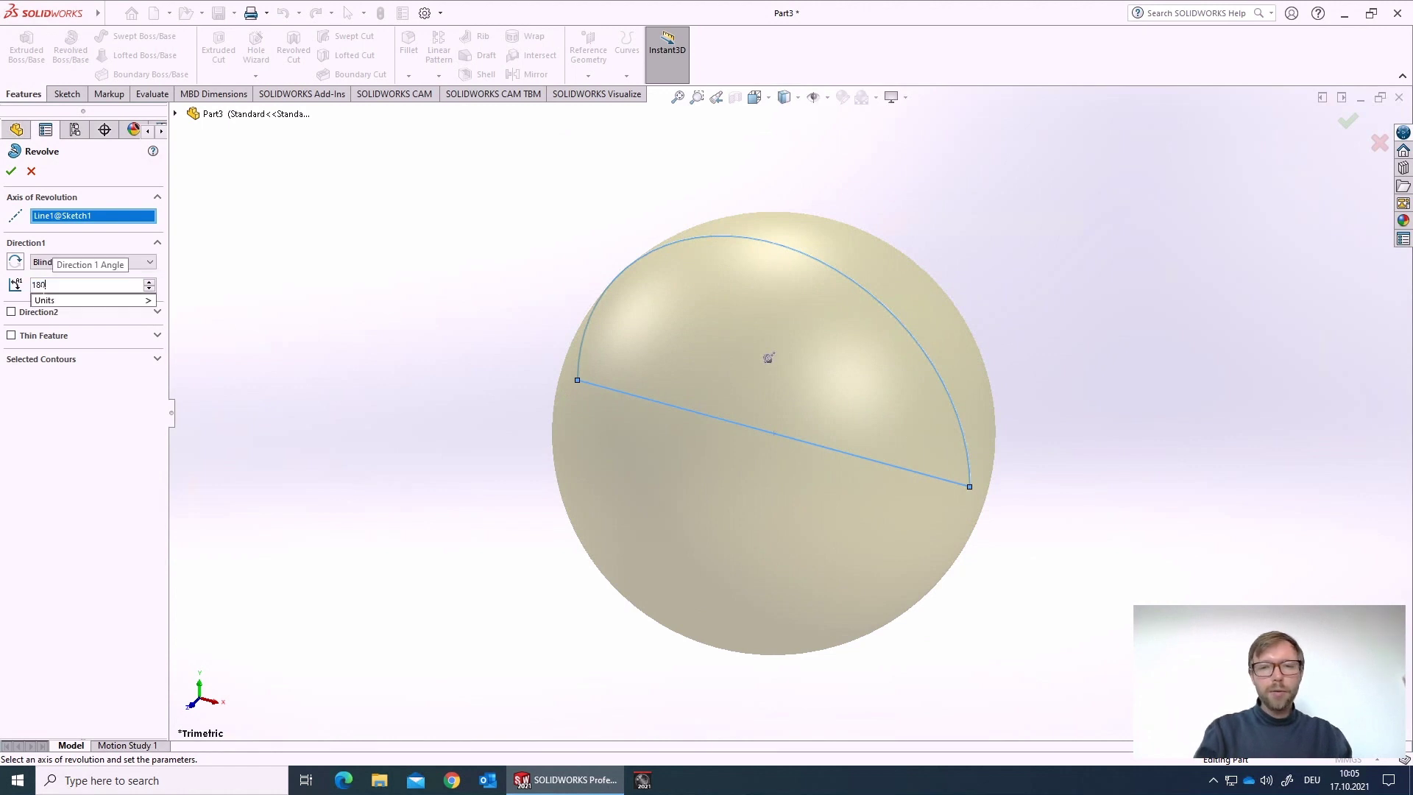
pyautogui.press('Return')
pyautogui.moveTo(652, 404); pyautogui.dragTo(615, 378, button='middle')
# Enable the second revolve direction and examine the end condition options of the first direction, keeping Blind
pyautogui.click(12, 312)
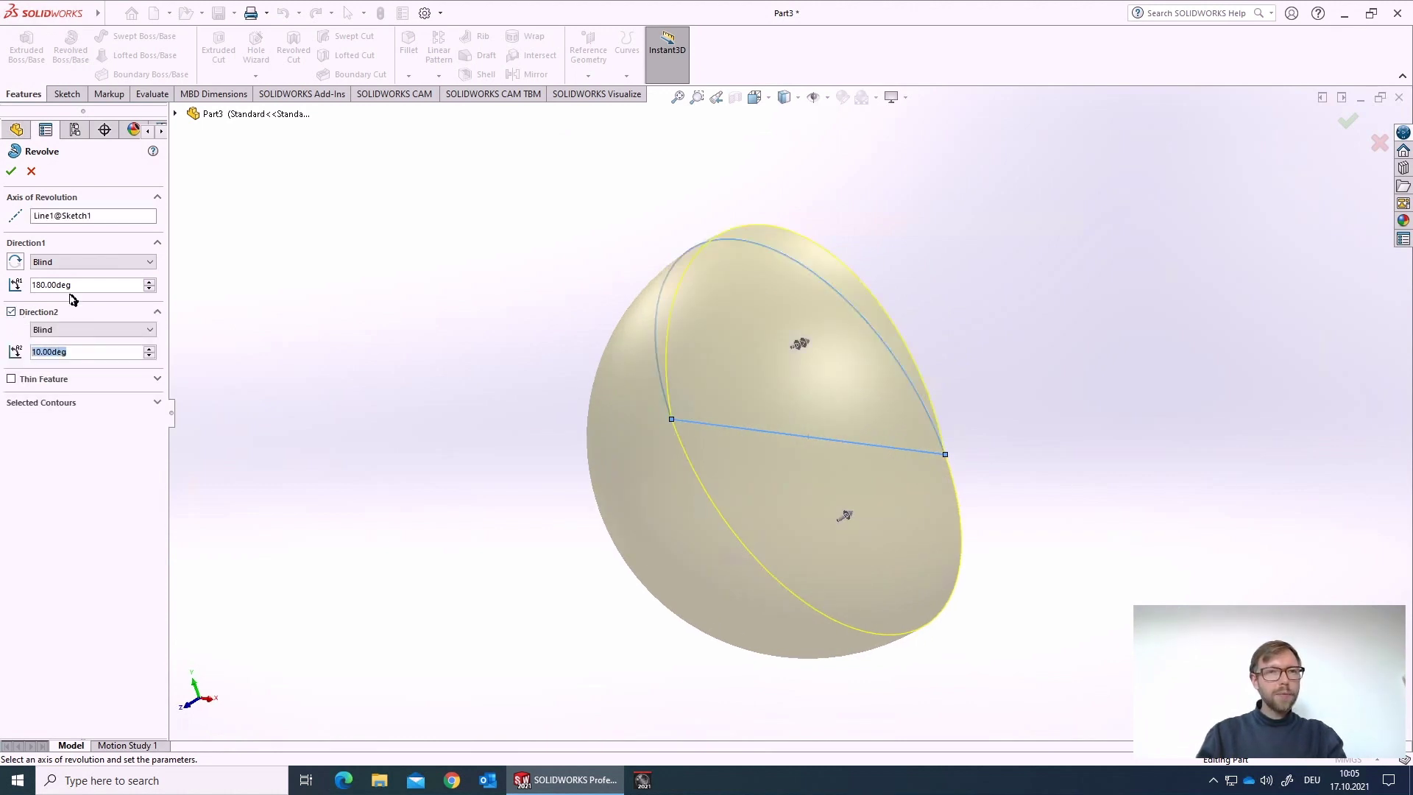
pyautogui.click(71, 263)
pyautogui.click(71, 275)
pyautogui.click(71, 264)
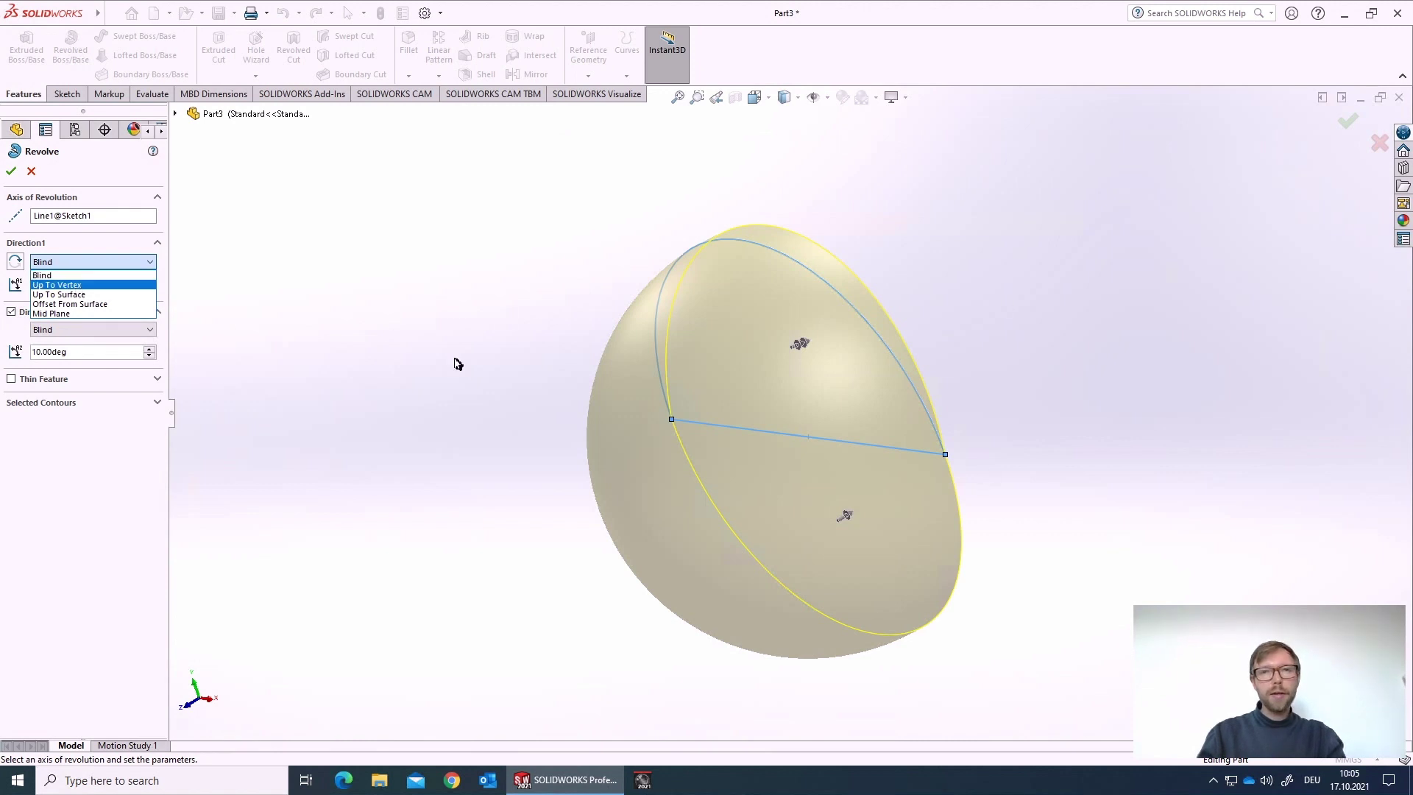
pyautogui.press('Escape')
pyautogui.click(72, 262)
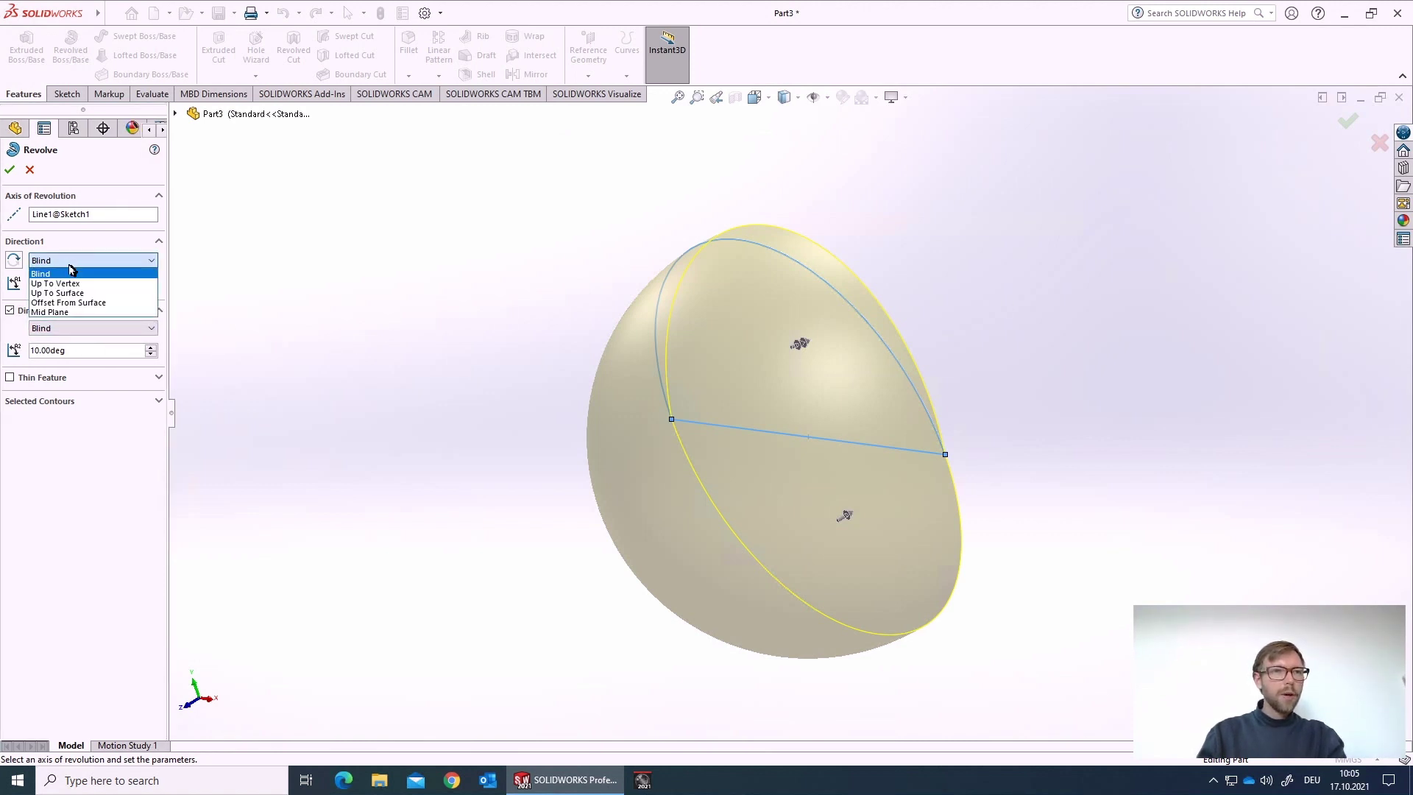
pyautogui.click(70, 325)
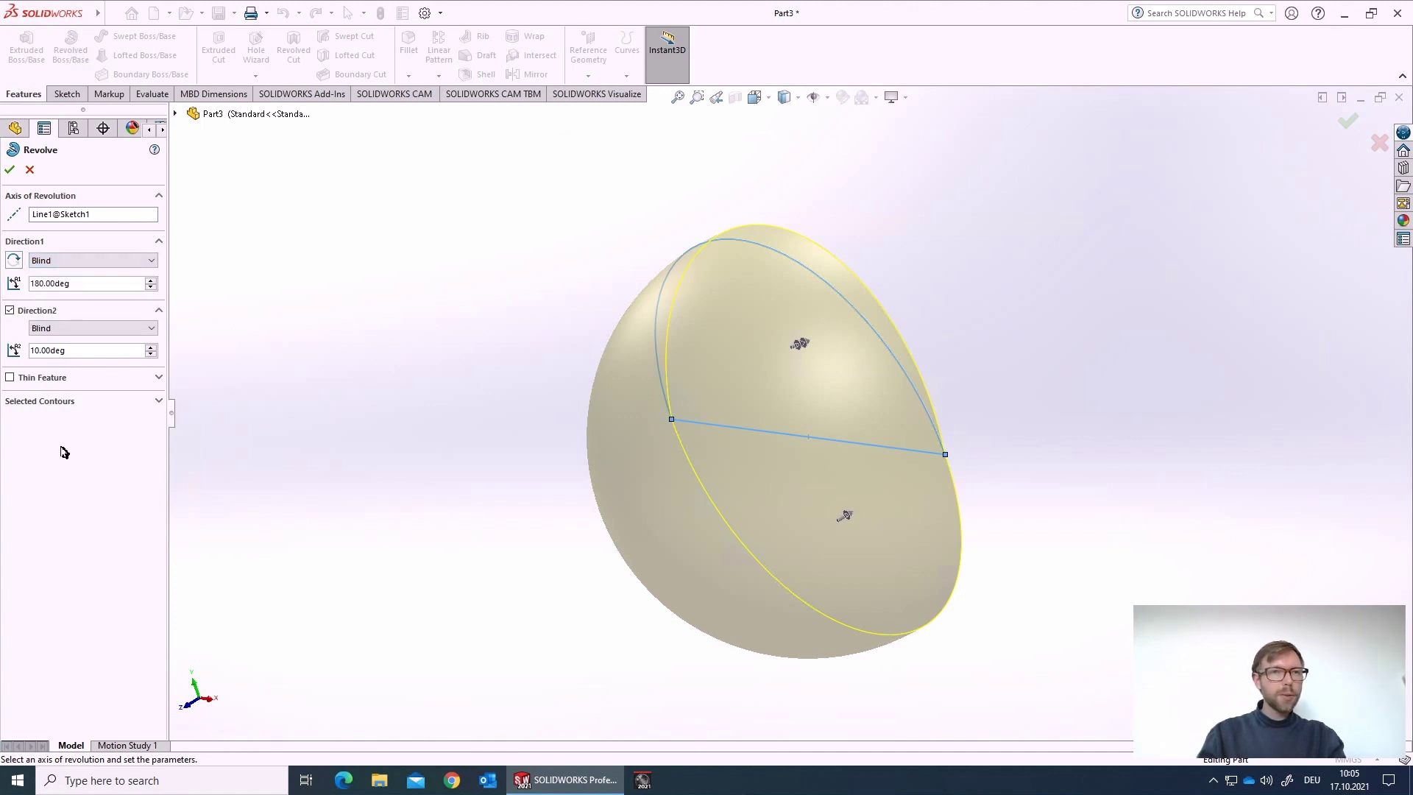
# Turn on the revolve's thin feature option with a one-direction wall thickness of 2 mm
pyautogui.click(10, 377)
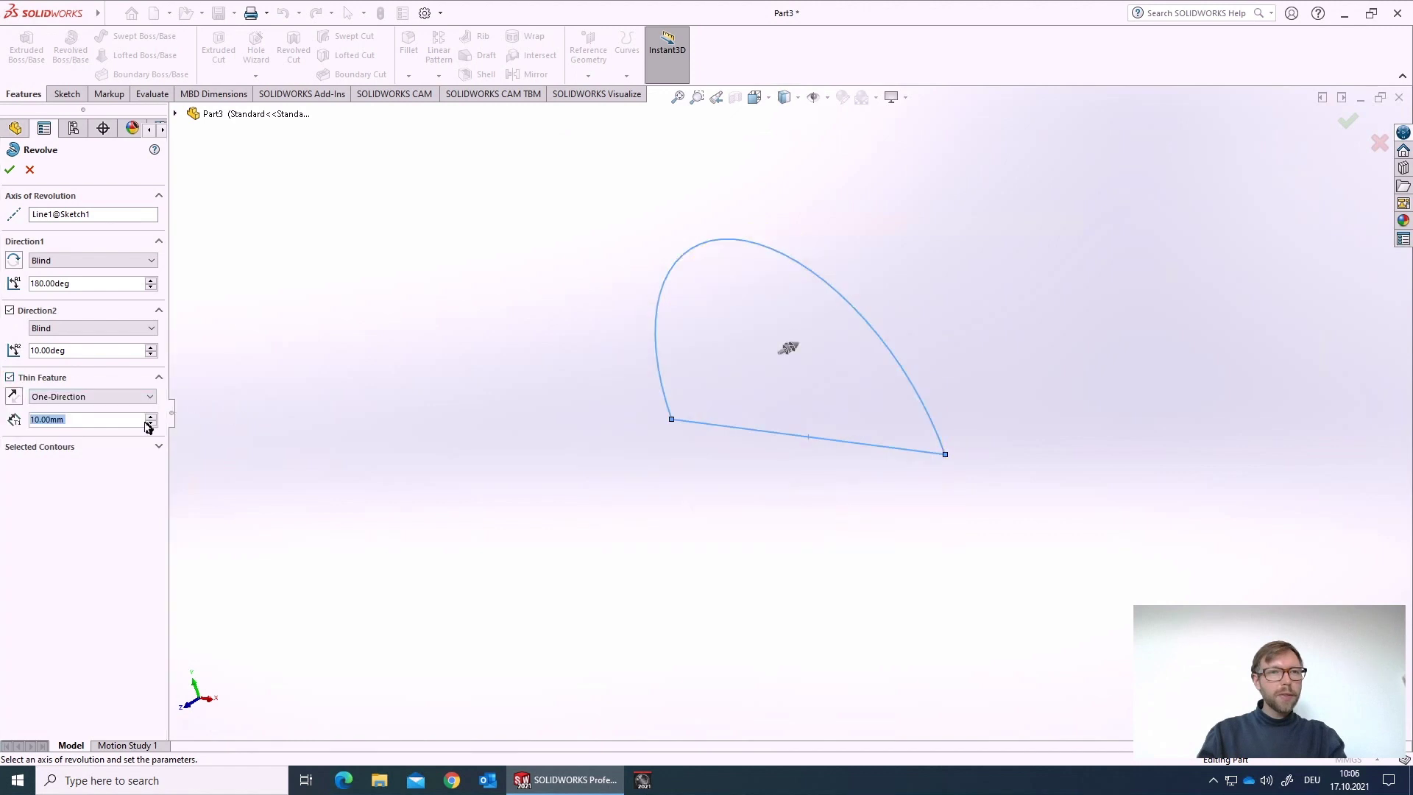
pyautogui.write('2')
pyautogui.press('Return')
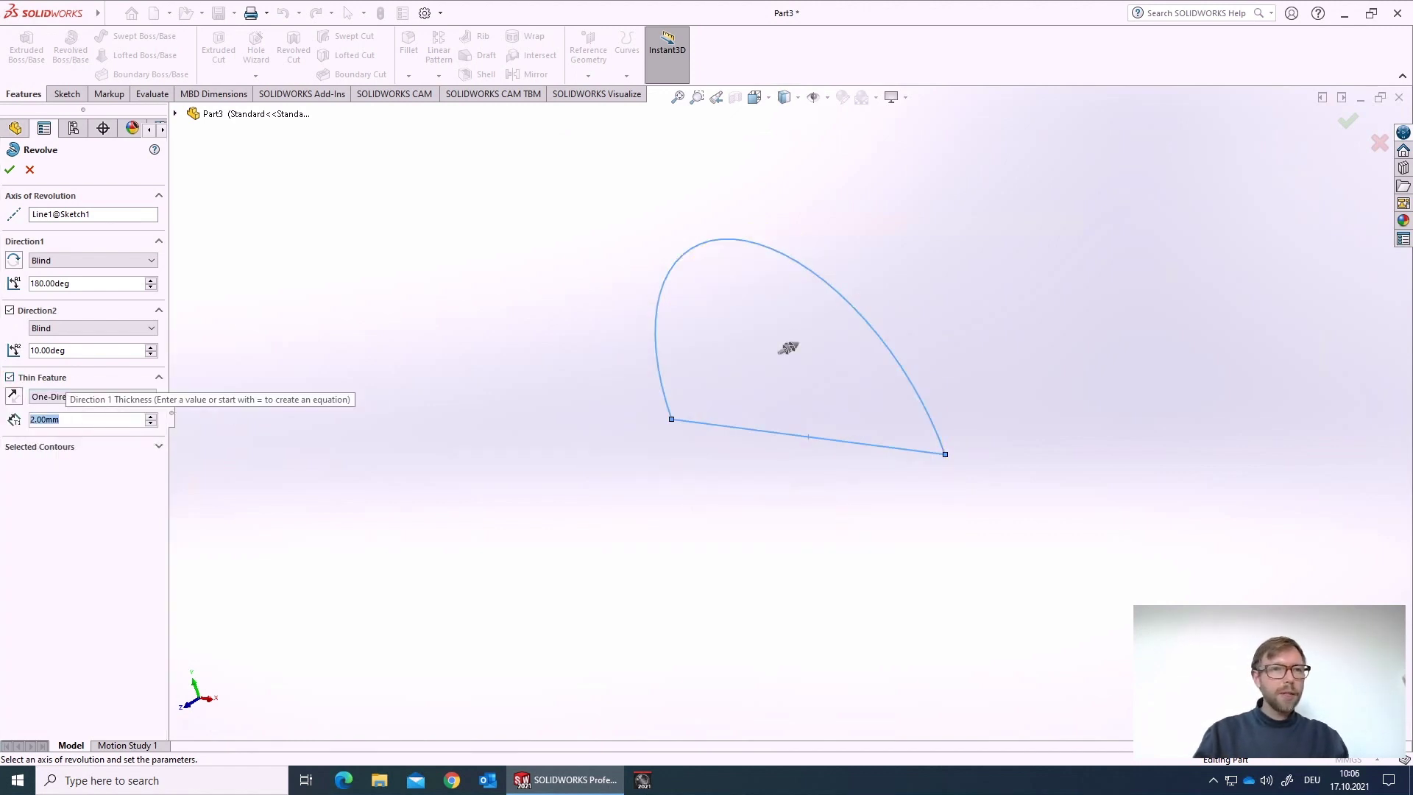
# Turn off the second revolve direction and try thin feature wall thicknesses of 1 mm and 0.5 mm
pyautogui.click(18, 311)
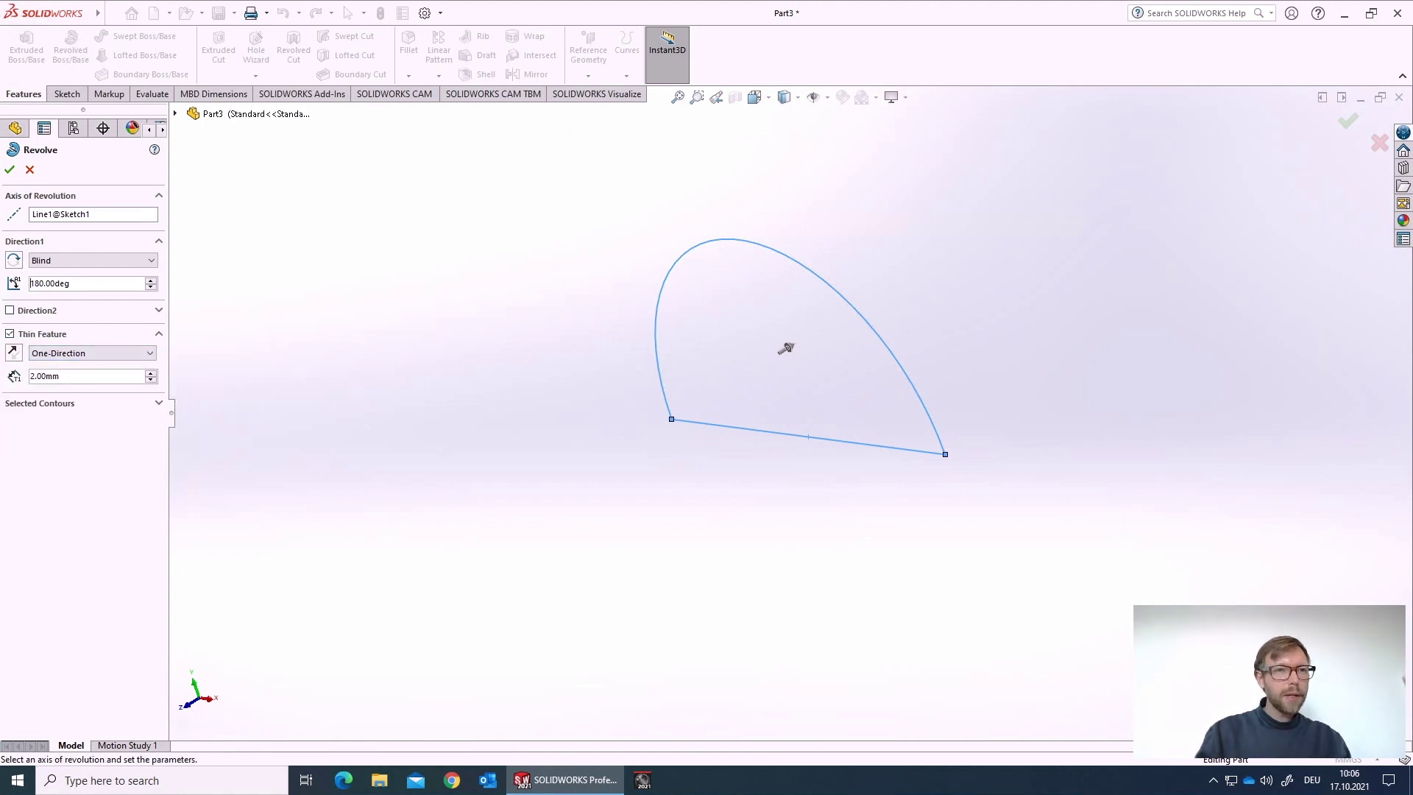
pyautogui.write('1')
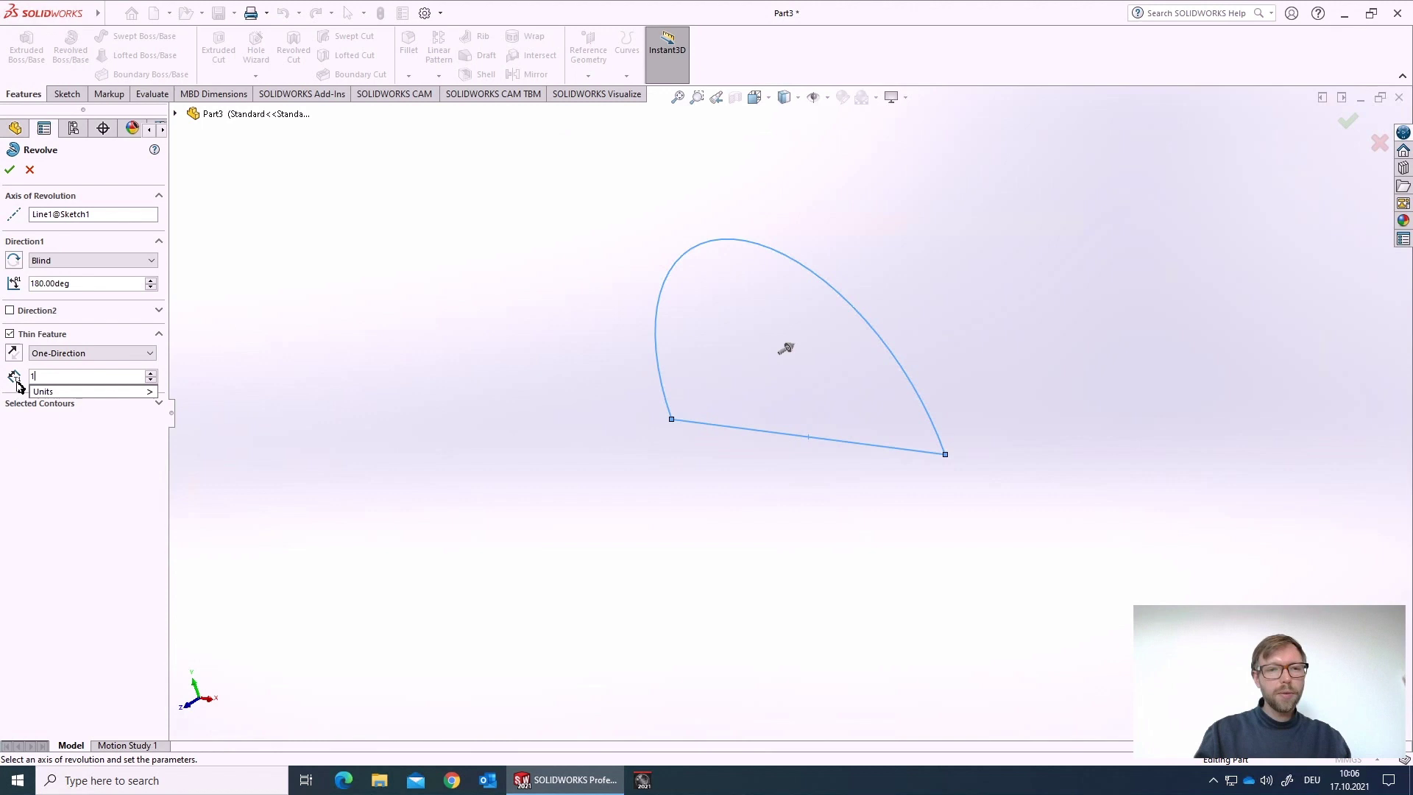
pyautogui.press('Return')
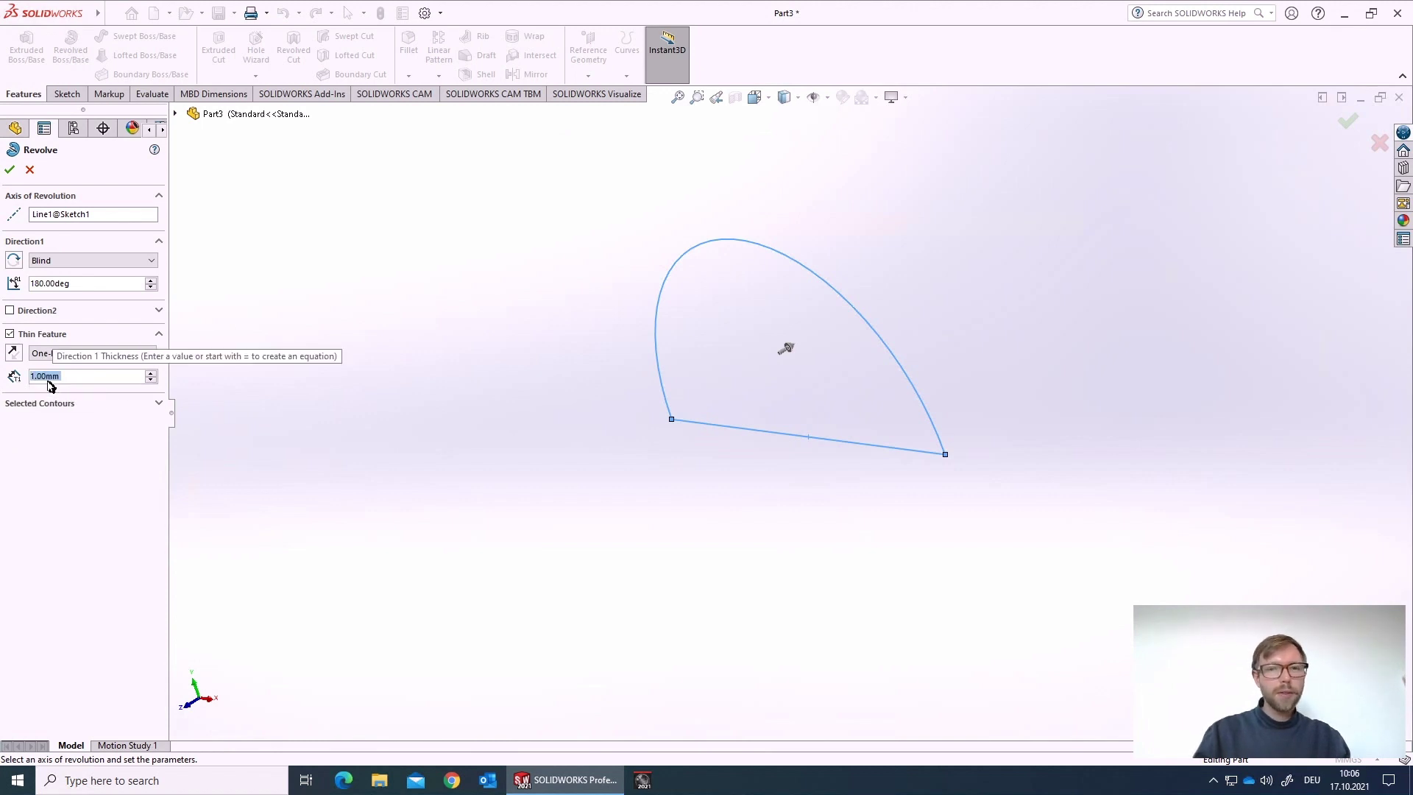
pyautogui.write('0.5')
pyautogui.press('Return')
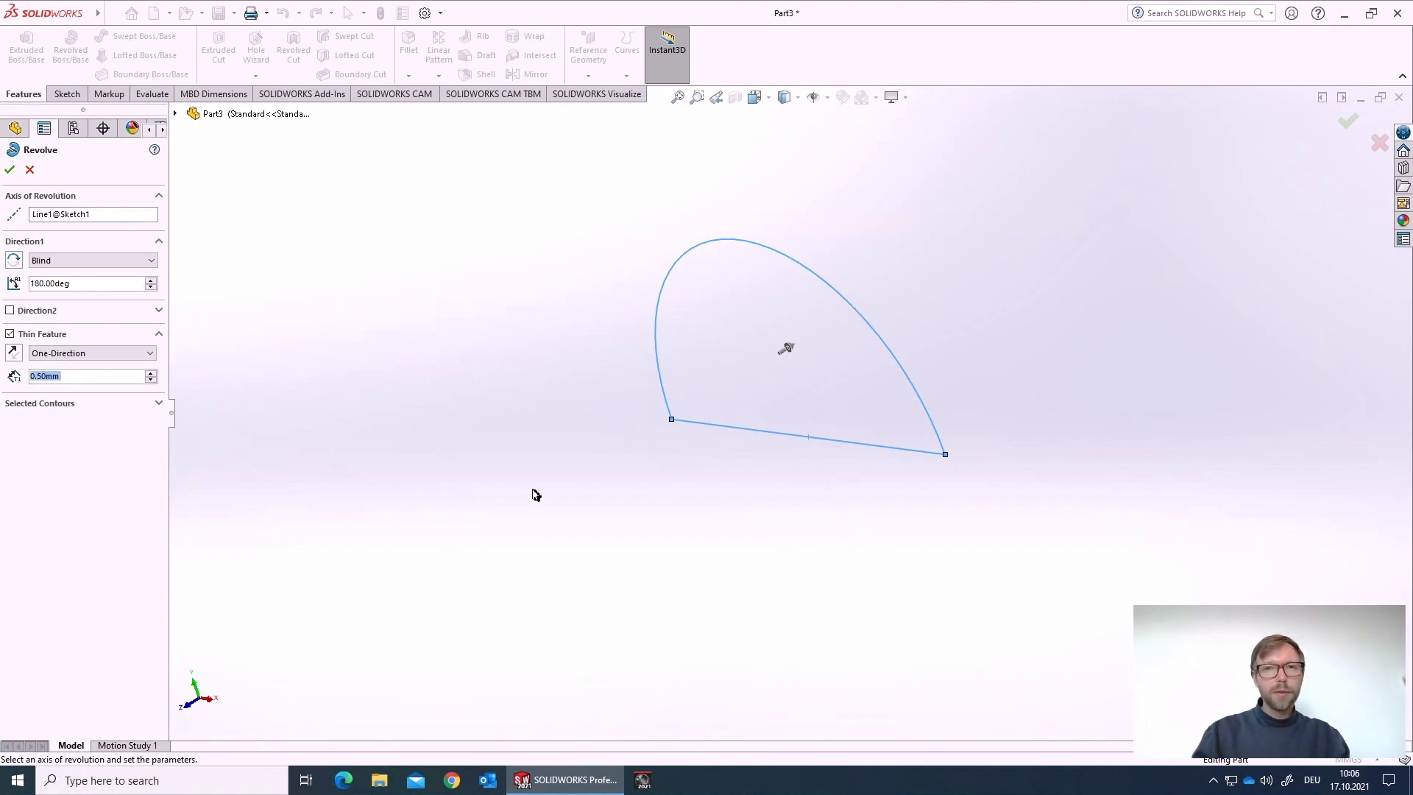
pyautogui.moveTo(536, 493)
pyautogui.mouseDown(button='middle')
pyautogui.moveTo(574, 486)
pyautogui.moveTo(548, 487)
pyautogui.mouseUp(button='middle')
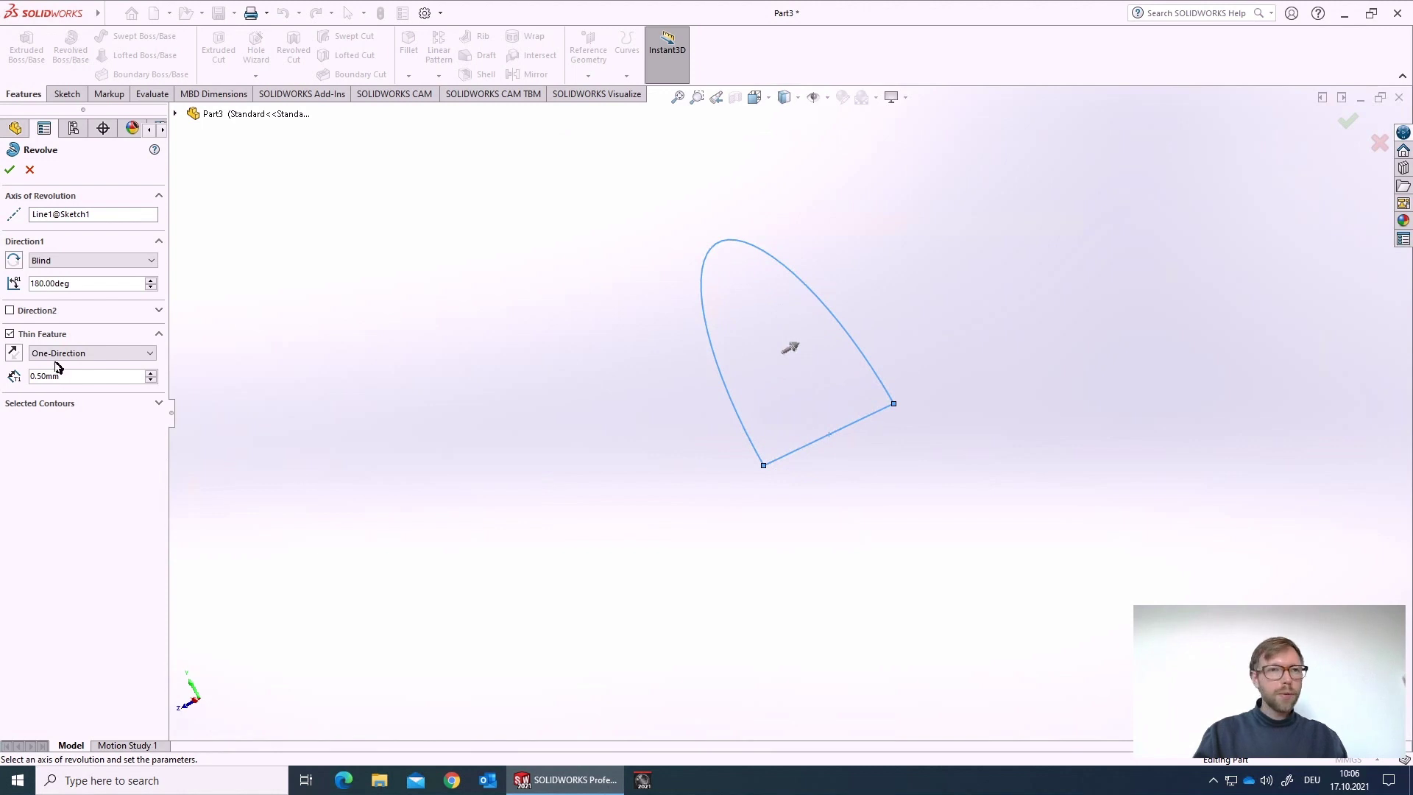
# Turn off the revolve's thin feature option and examine the contour selection setting without picking a contour
pyautogui.click(10, 335)
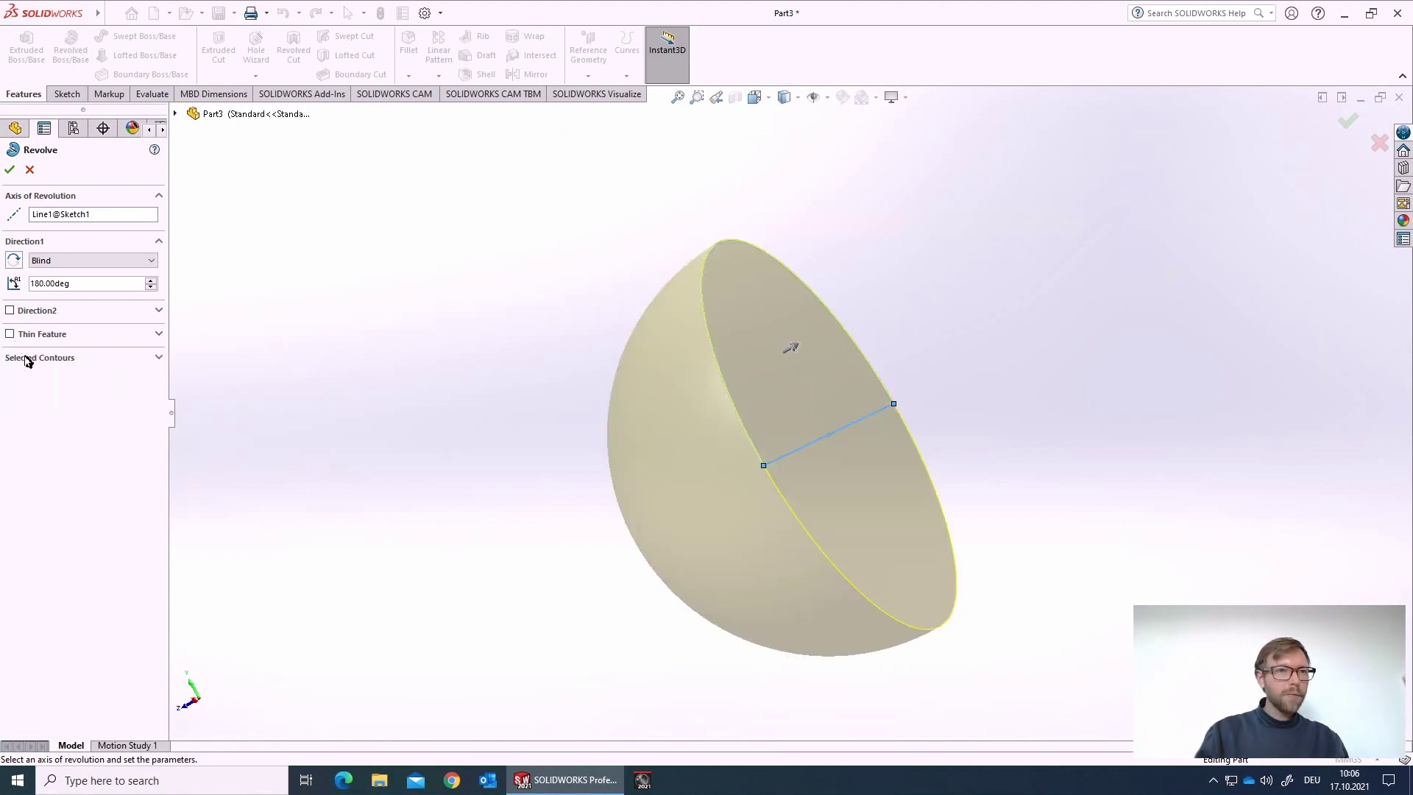
pyautogui.click(62, 361)
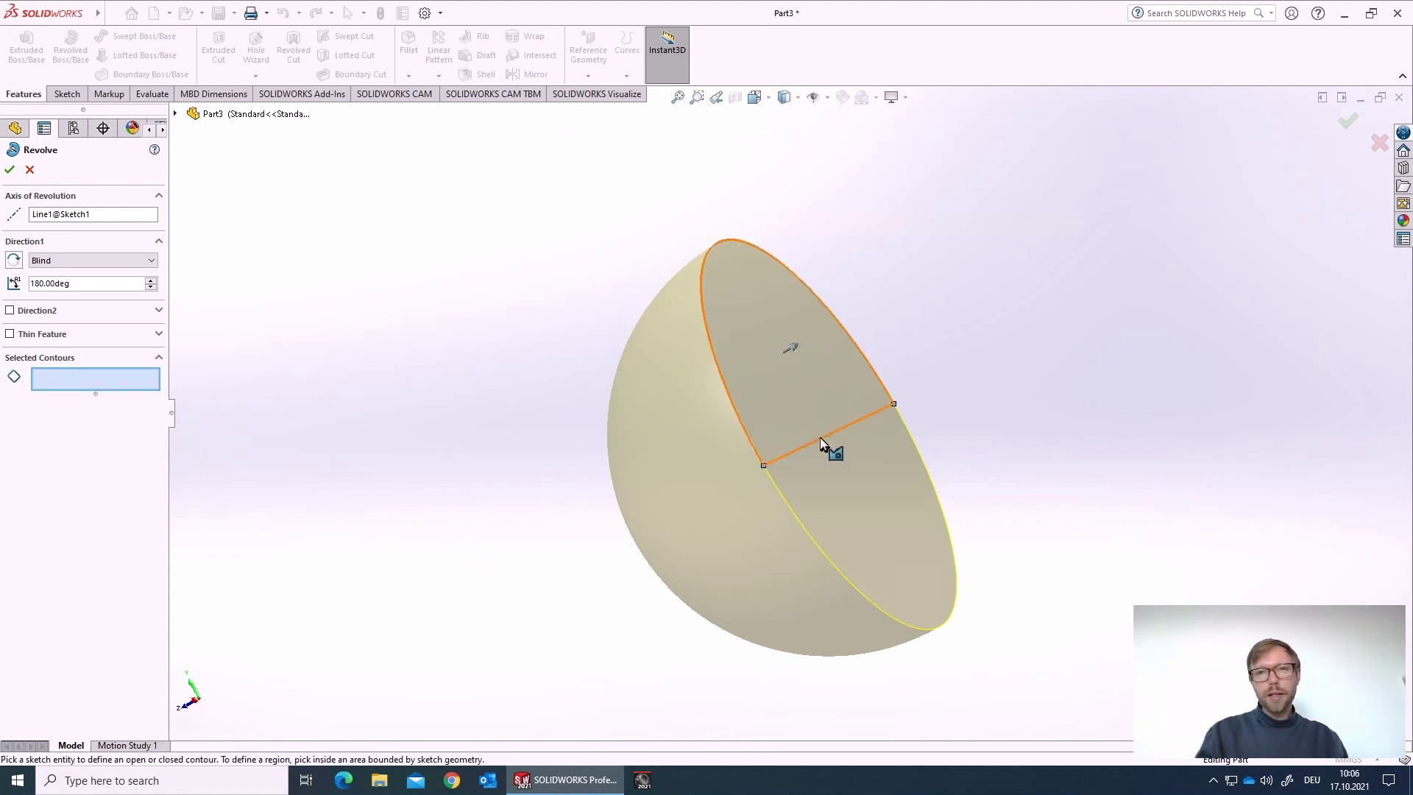
pyautogui.click(160, 359)
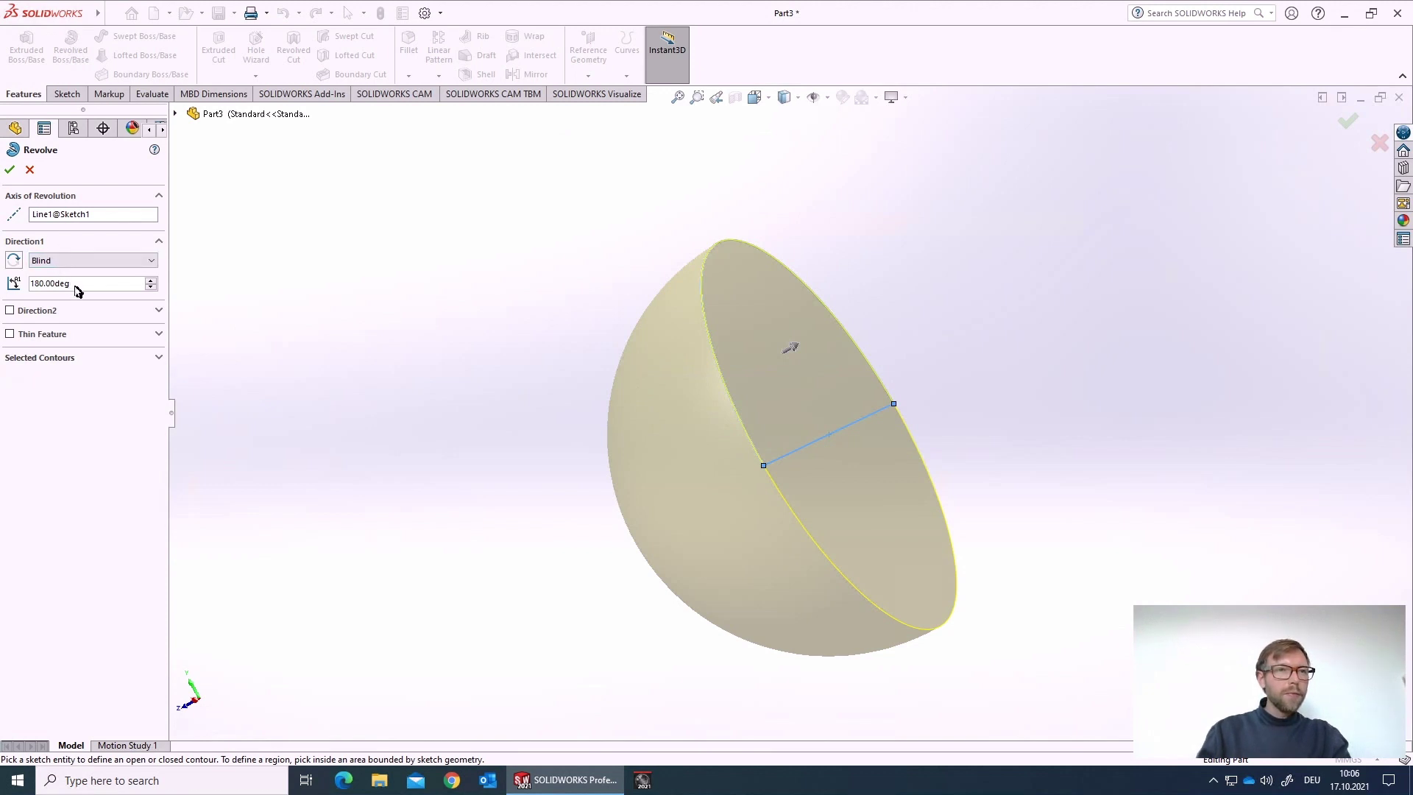
# Set the first direction's revolve angle to 360 degrees and complete the revolved sphere
pyautogui.moveTo(76, 287); pyautogui.dragTo(36, 295)
pyautogui.write('360')
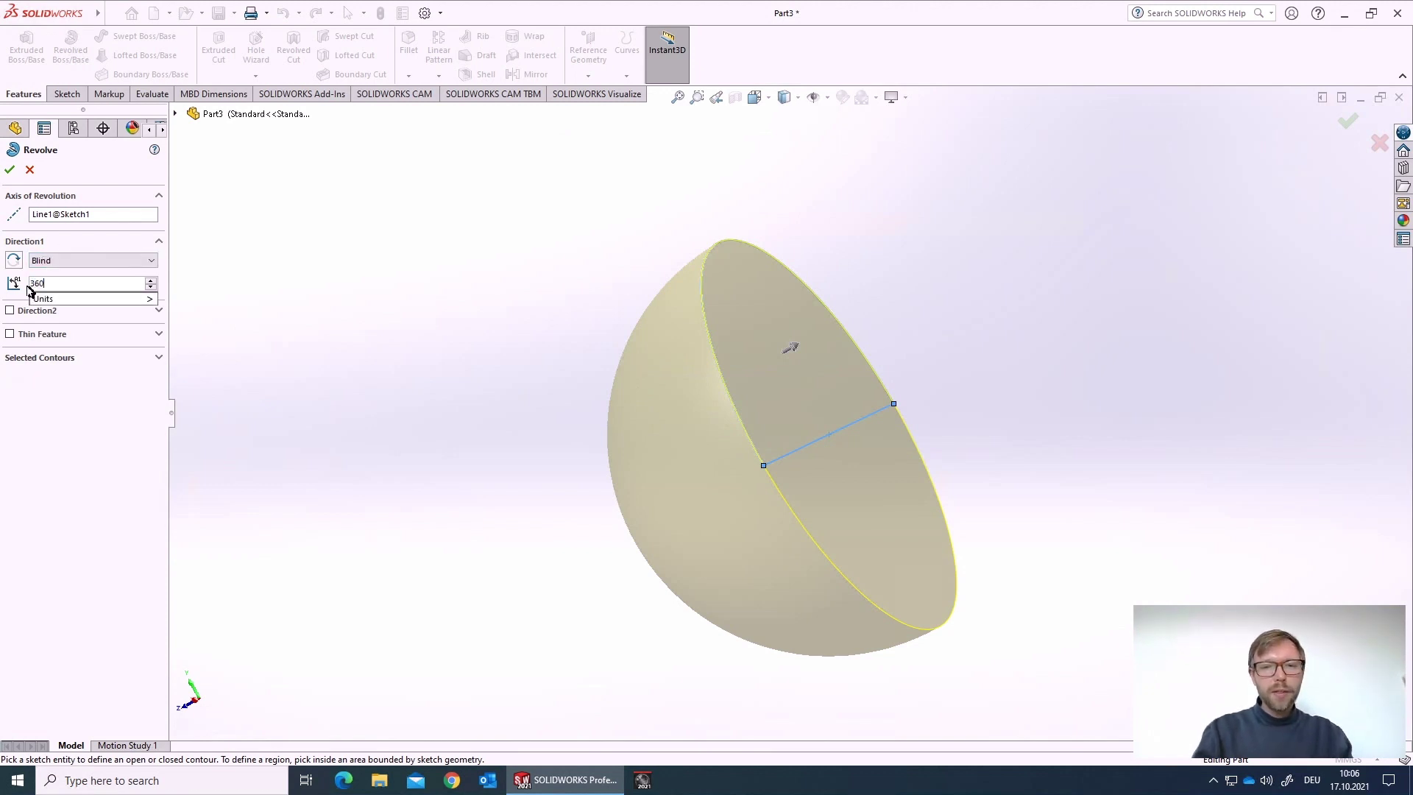
pyautogui.press('Return')
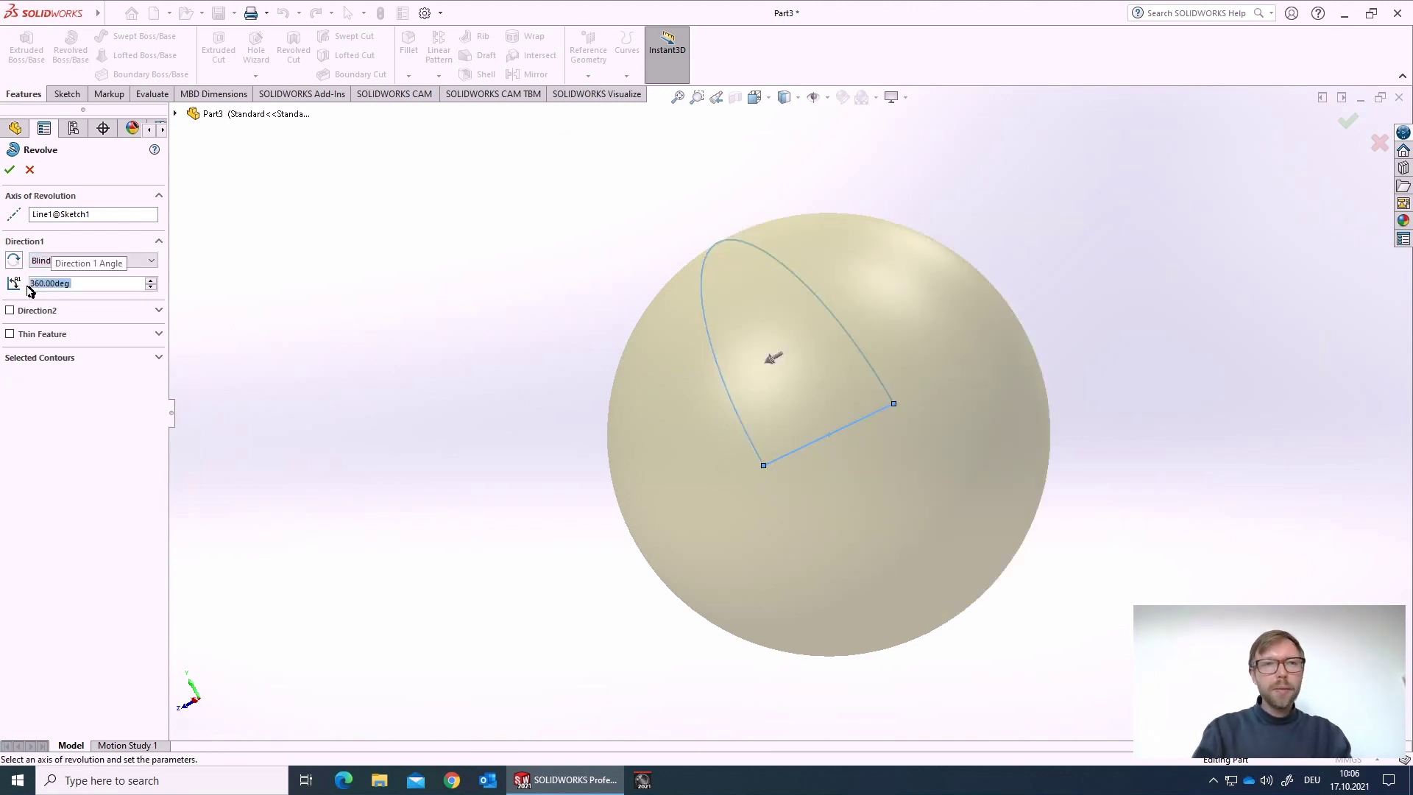
pyautogui.click(11, 169)
pyautogui.scroll(5, 742, 420)
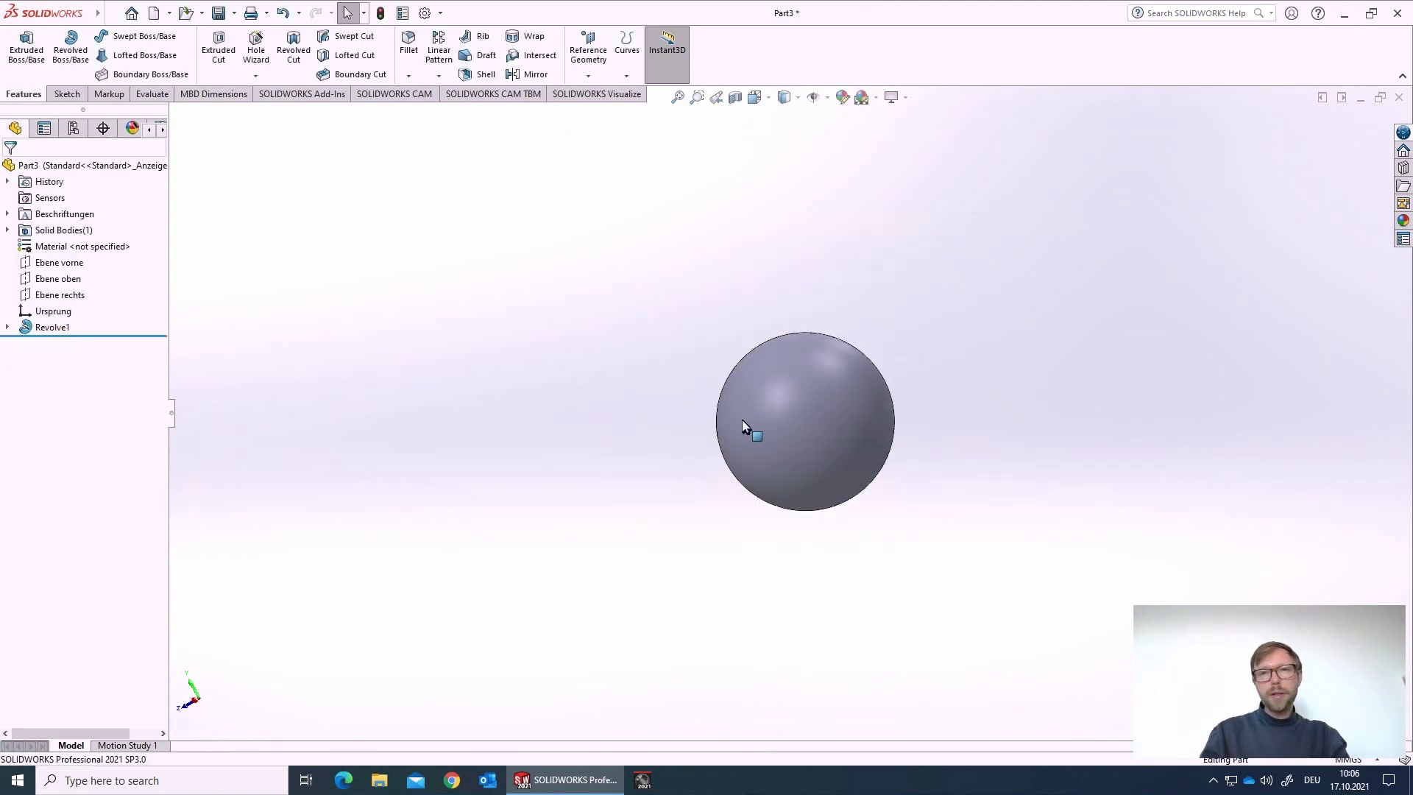
pyautogui.moveTo(745, 426); pyautogui.dragTo(707, 309, button='middle')
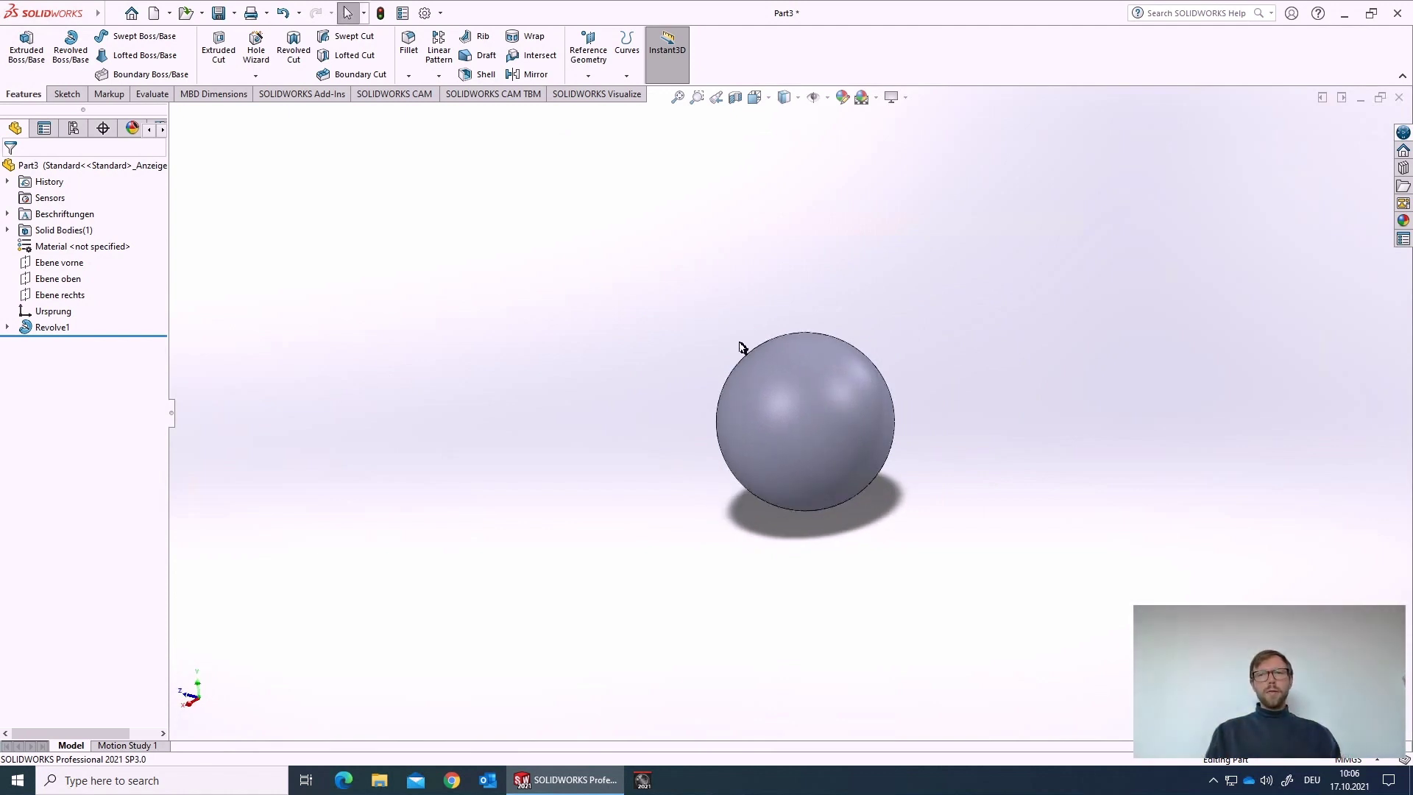
# Reopen the semicircle sketch of the revolved sphere for editing, viewed normal to its plane
pyautogui.click(8, 327)
pyautogui.click(59, 344)
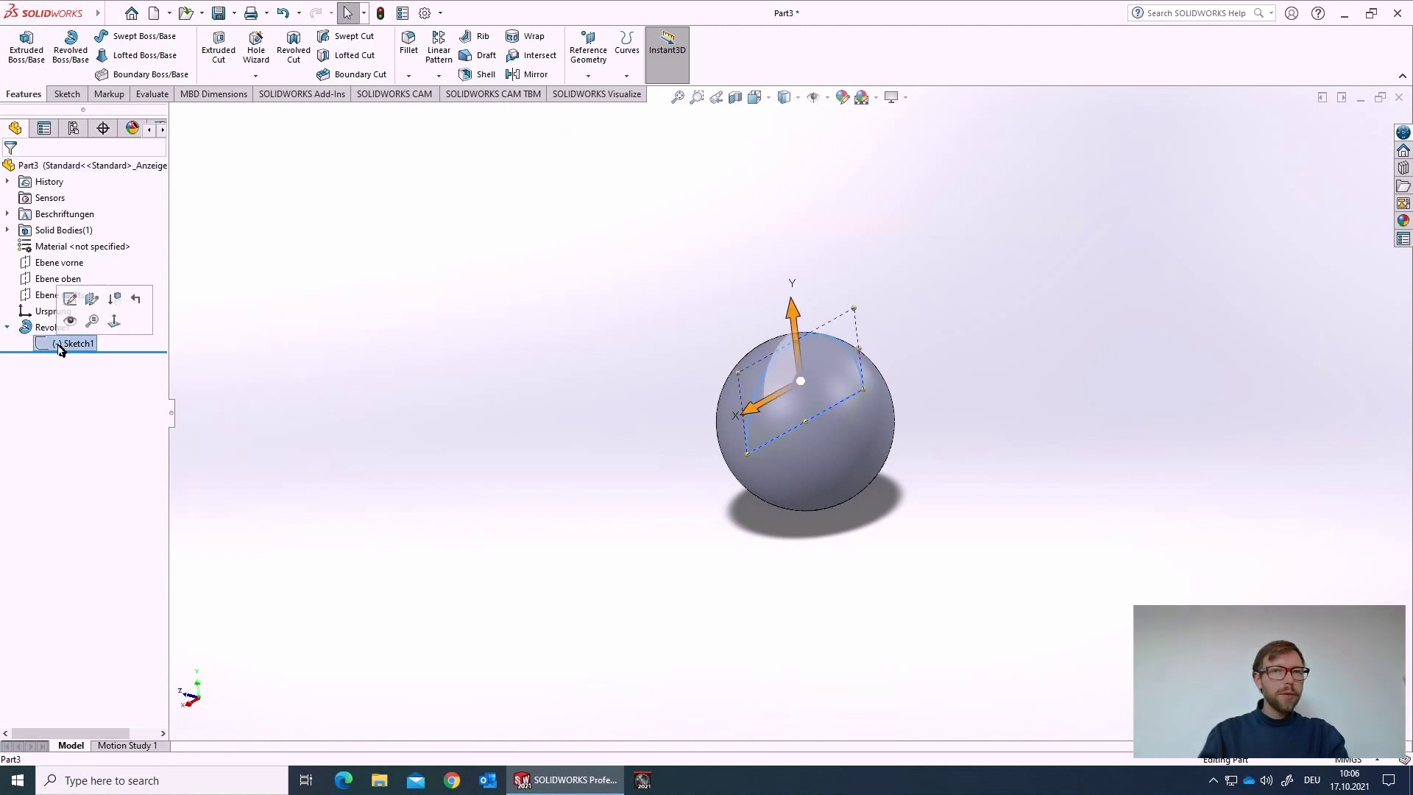
pyautogui.click(70, 298)
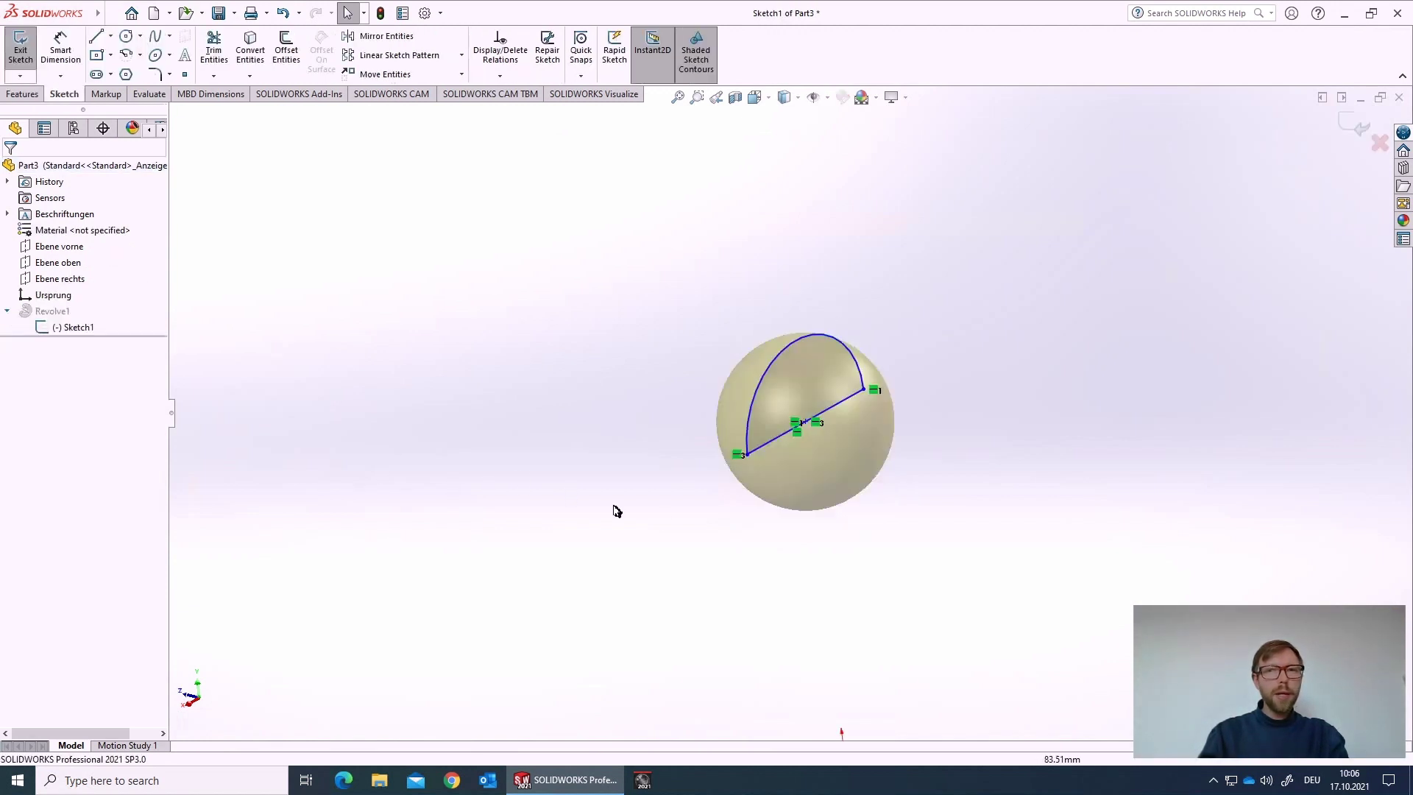
pyautogui.rightClick(73, 330)
pyautogui.click(105, 306)
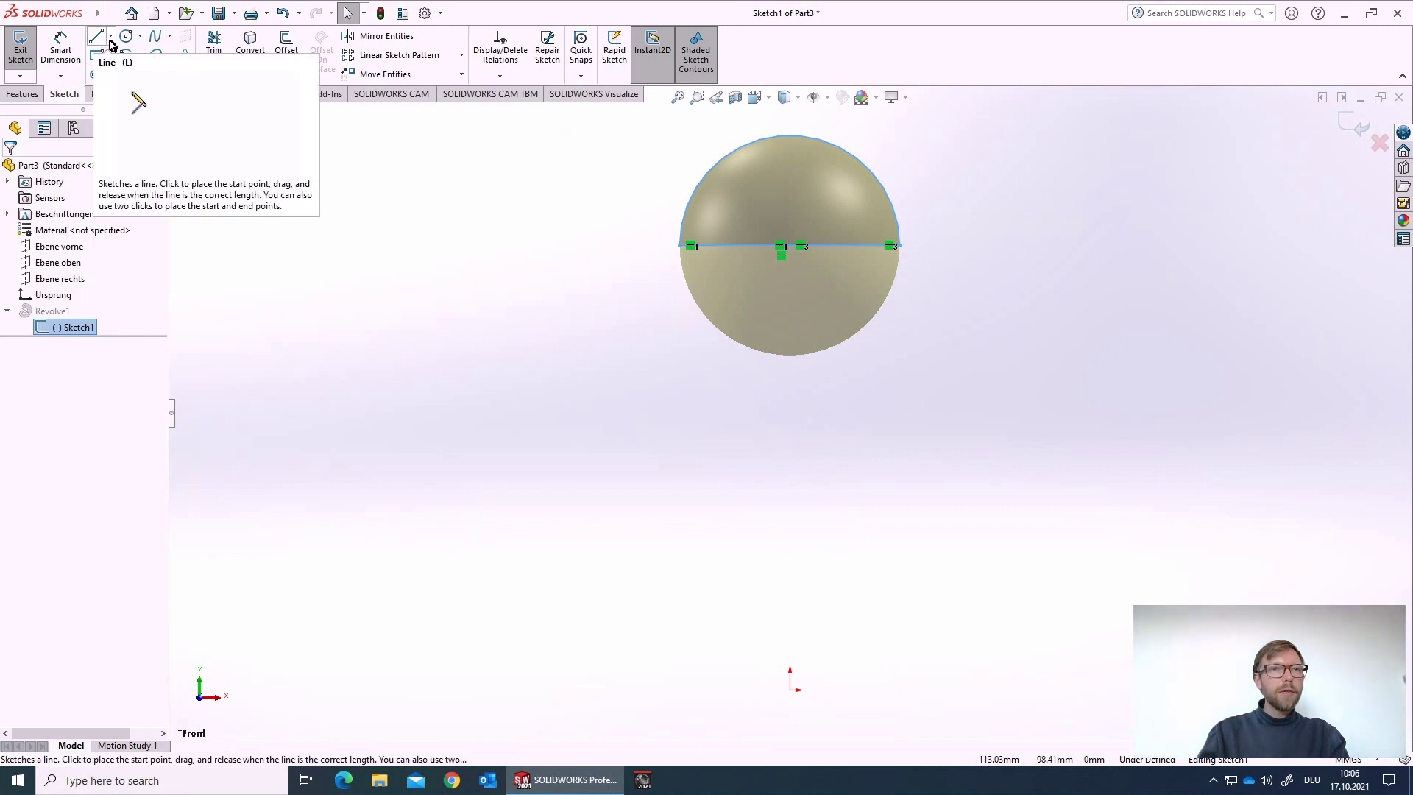
# Sketch a horizontal centerline about 73 mm long through the origin, below the semicircle
pyautogui.click(112, 44)
pyautogui.click(121, 72)
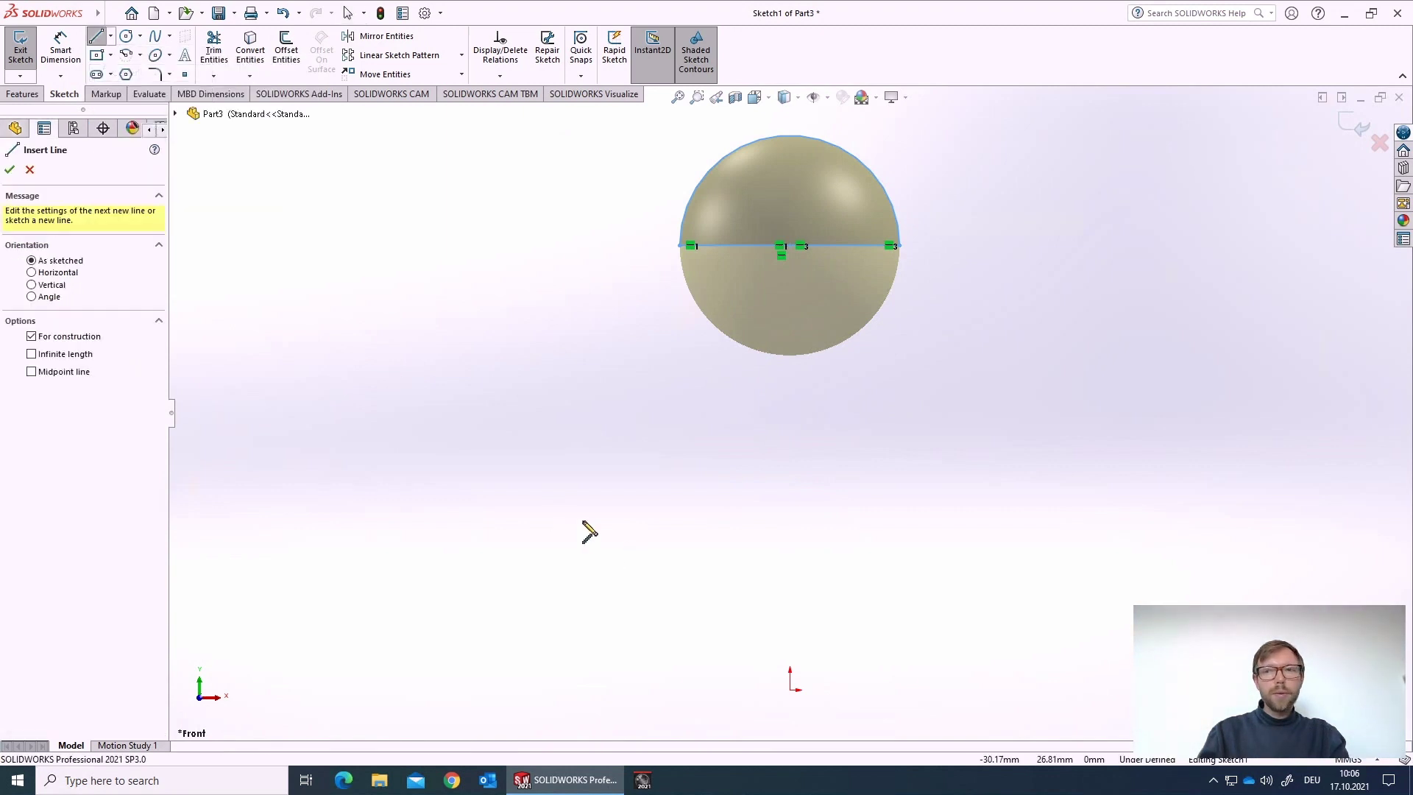
pyautogui.click(642, 690)
pyautogui.click(1040, 689)
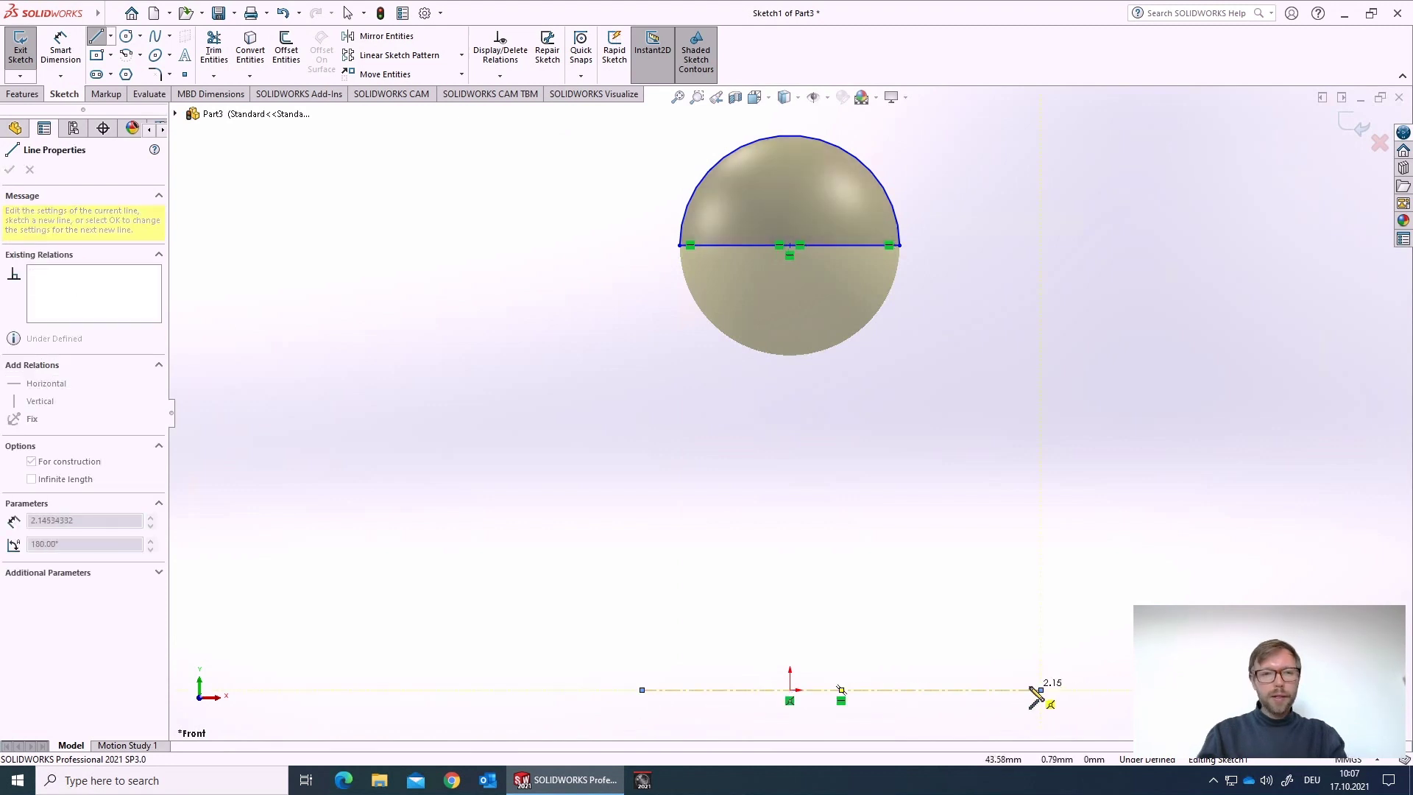
pyautogui.press('Escape')
pyautogui.press('f')
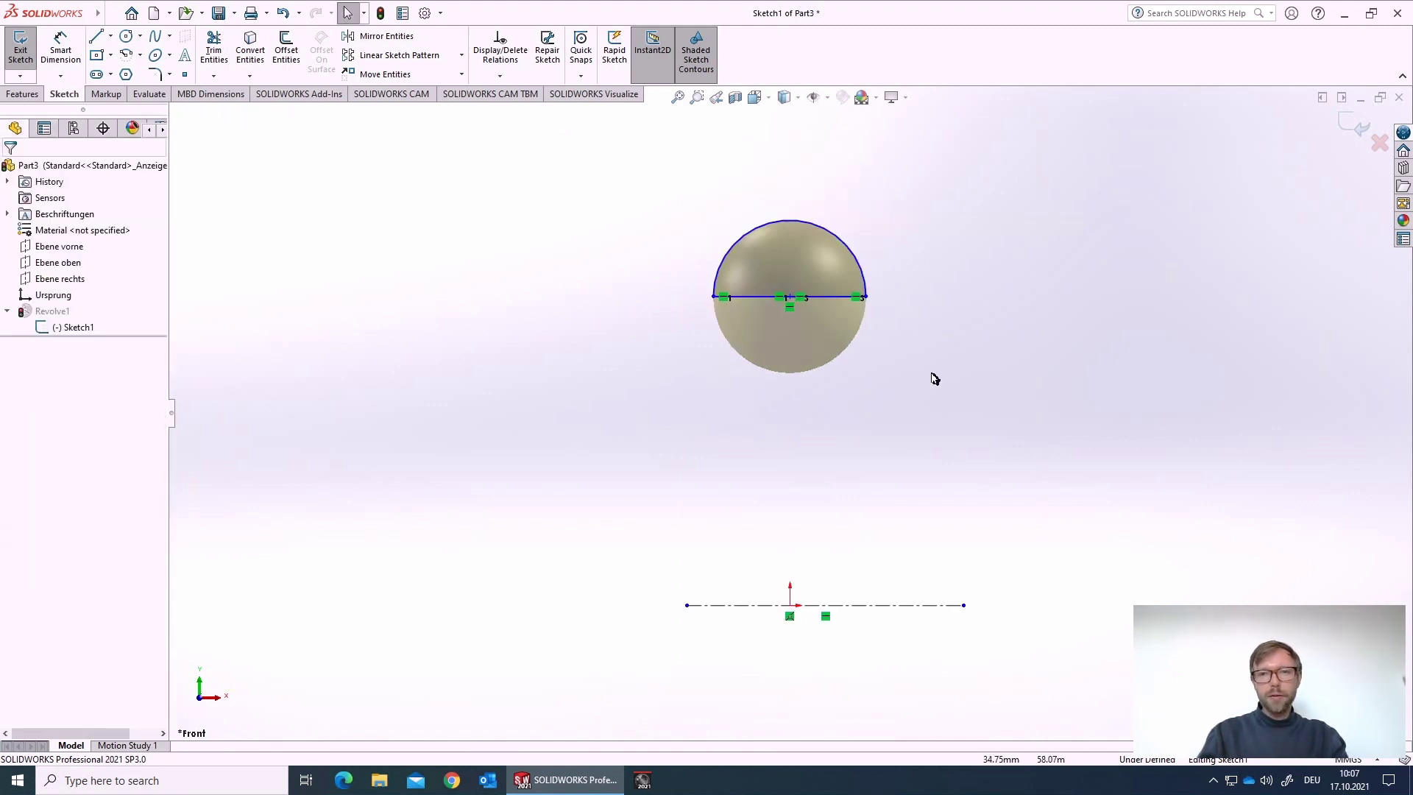
# Move the whole semicircle profile straight down closer to the centerline and exit the sketch
pyautogui.click(845, 300)
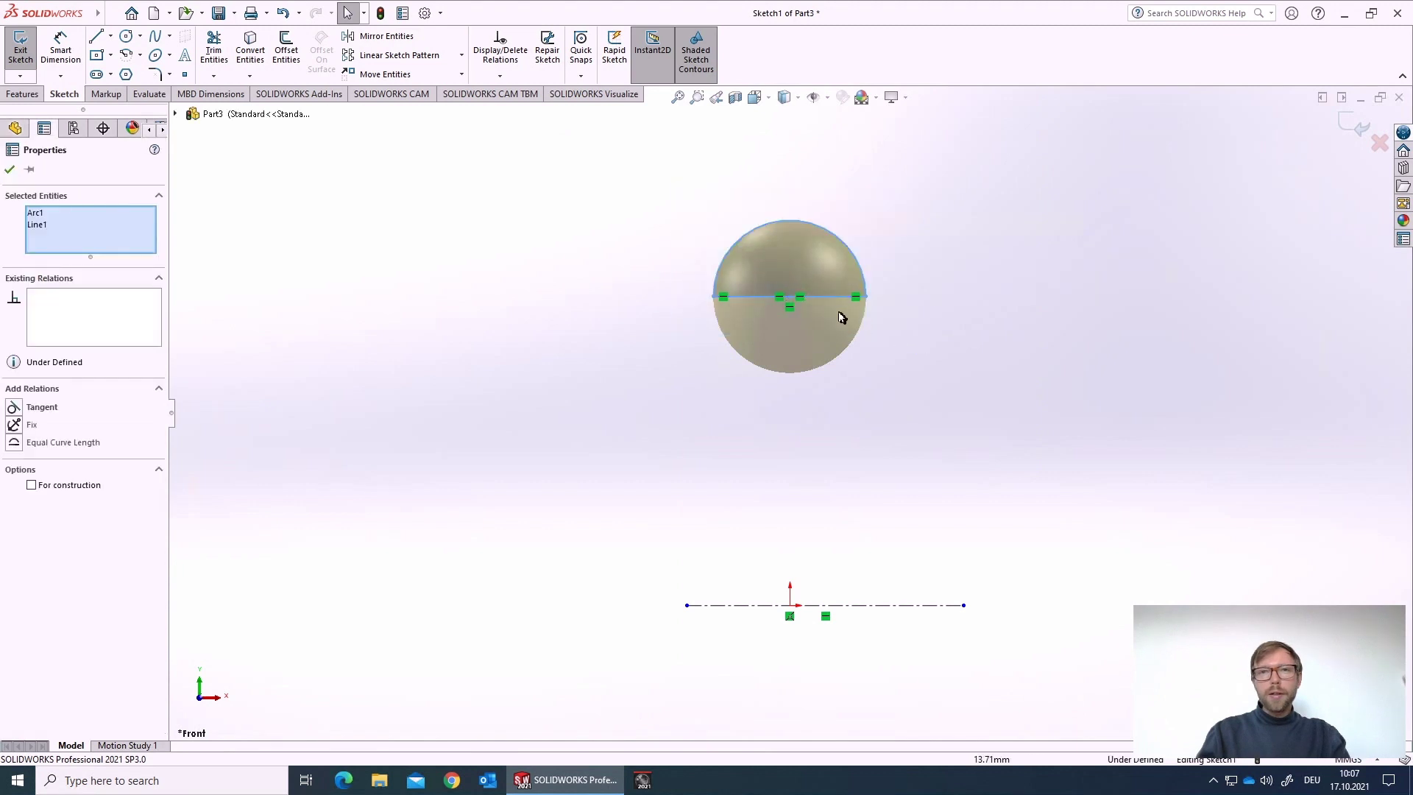
pyautogui.moveTo(830, 297); pyautogui.dragTo(833, 429)
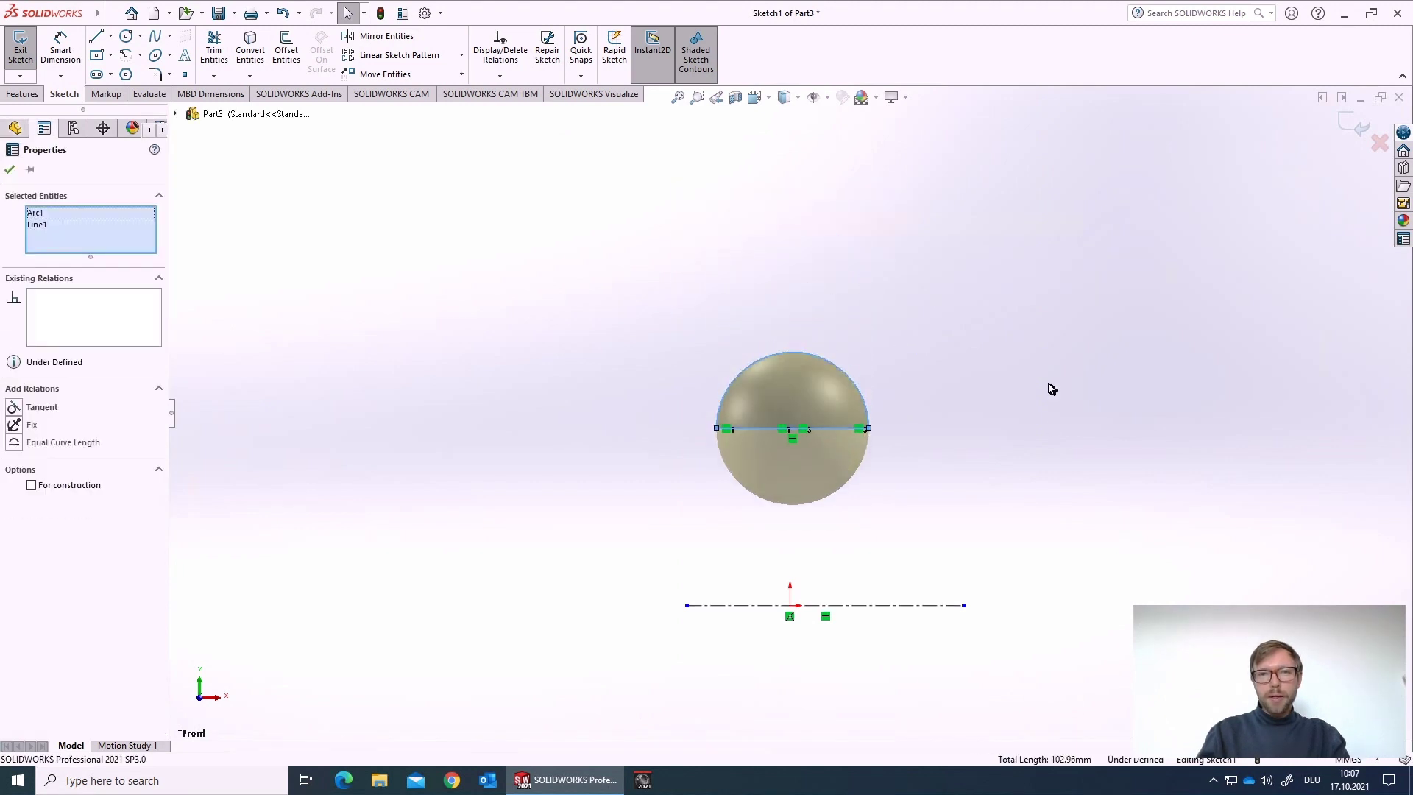
pyautogui.click(1349, 130)
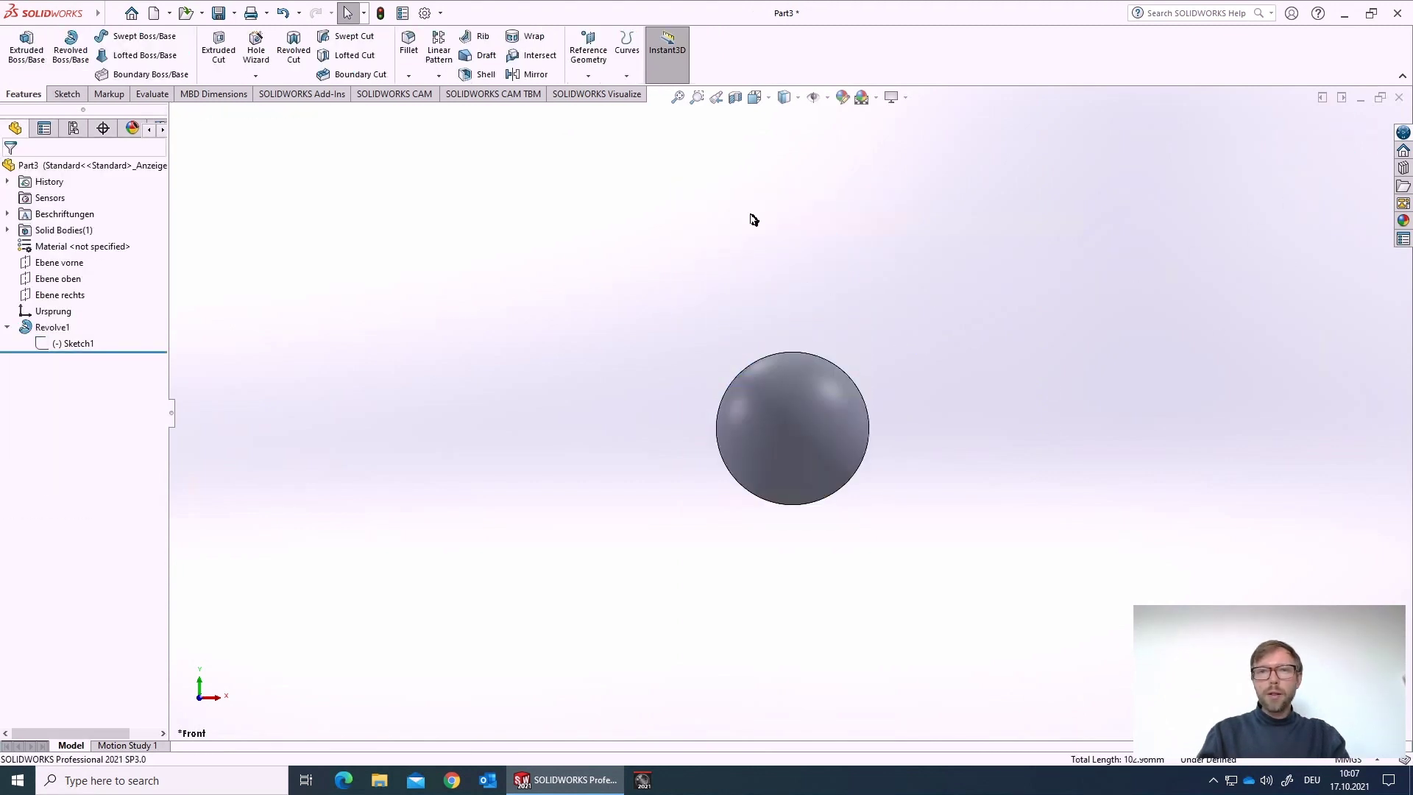
# Edit the revolve feature so it uses the centerline through the origin as its axis, forming a ring
pyautogui.rightClick(73, 345)
pyautogui.click(53, 330)
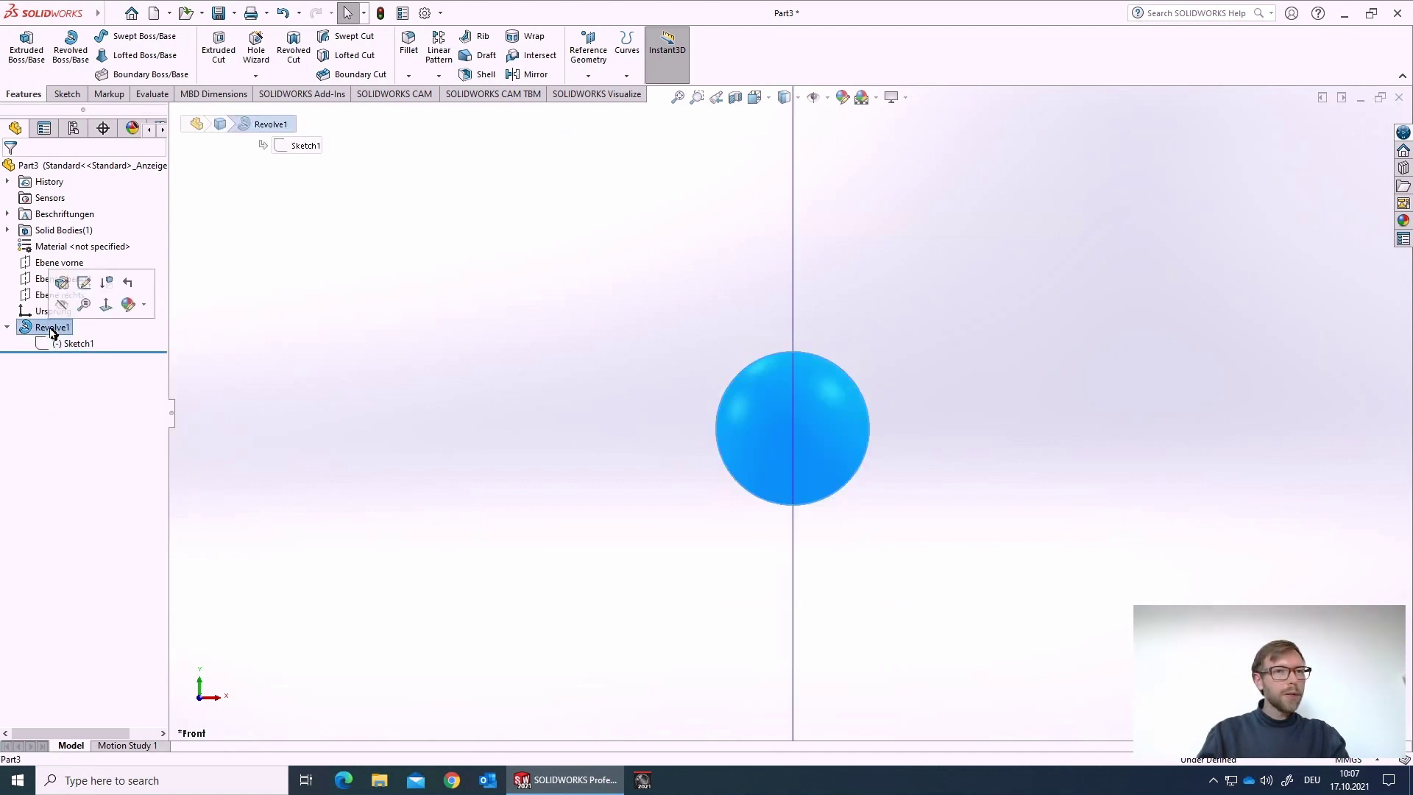
pyautogui.click(62, 292)
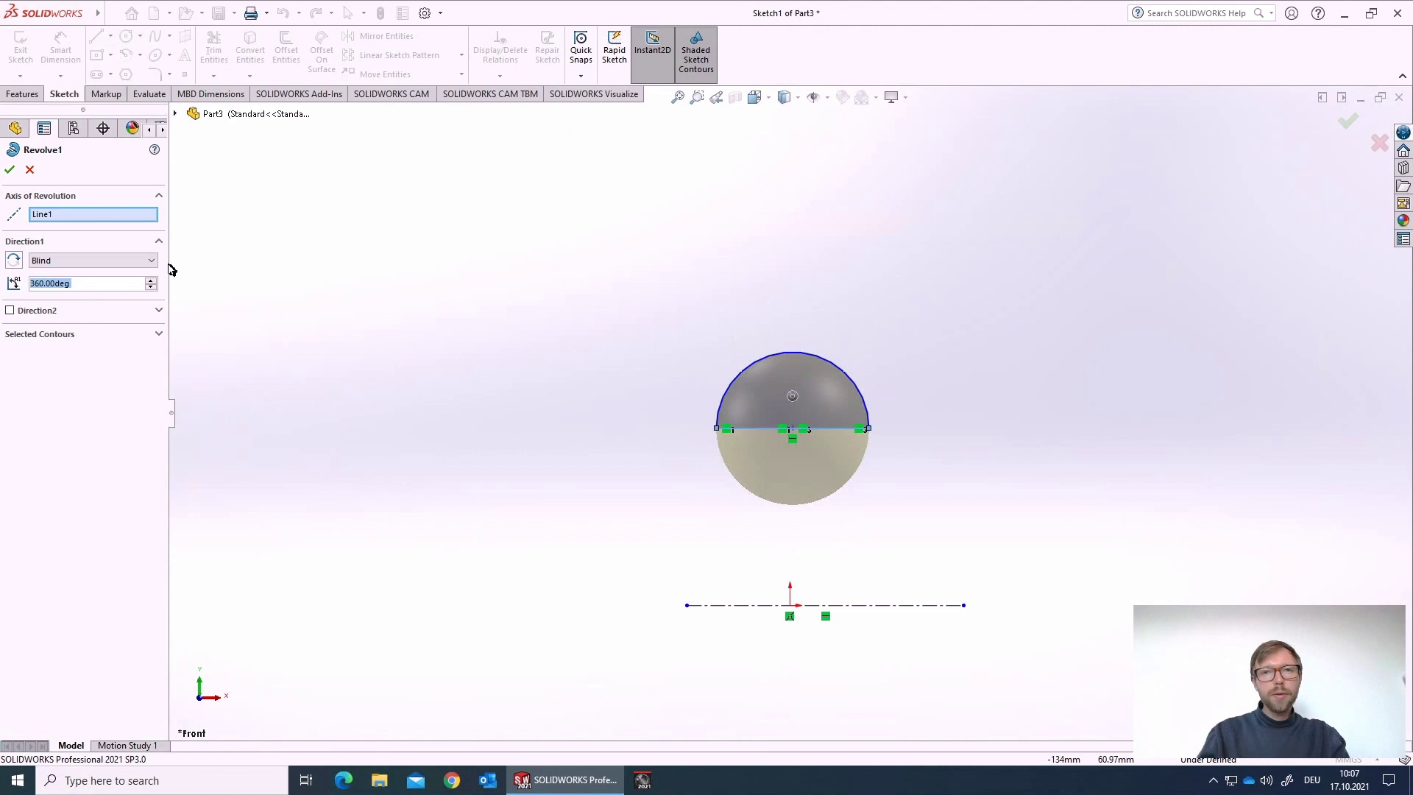
pyautogui.click(51, 220)
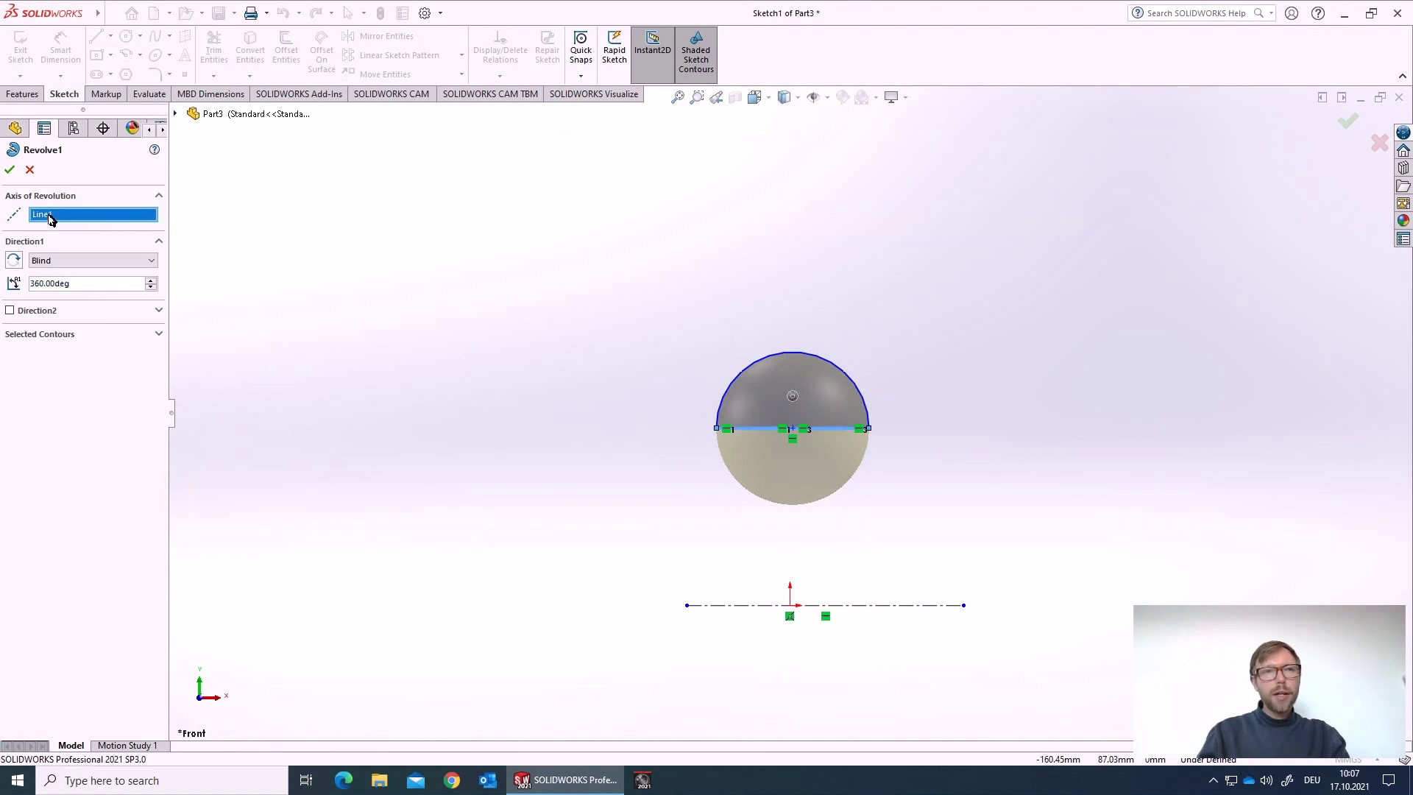
pyautogui.click(858, 606)
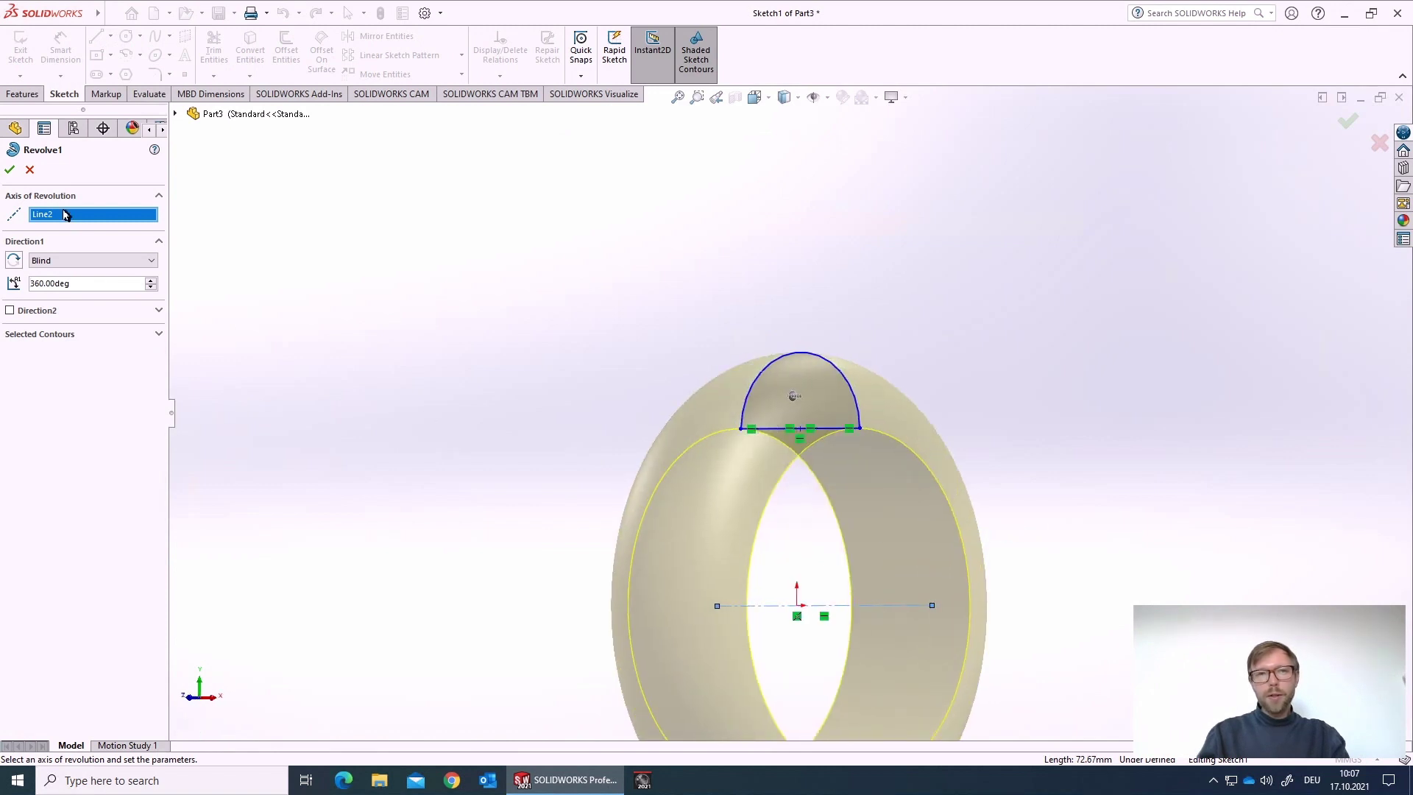
pyautogui.click(10, 170)
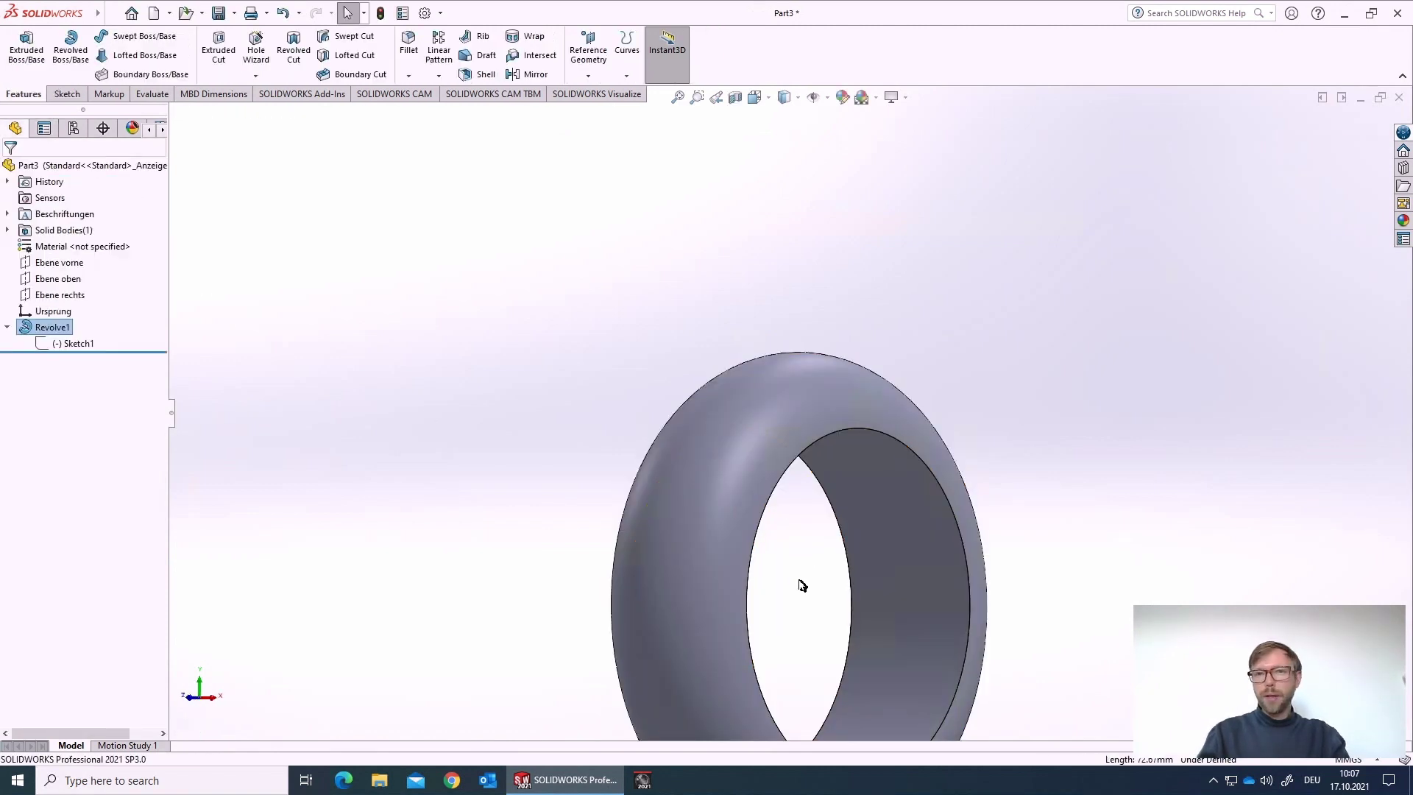
# Fillet one circular inner edge of the ring with a symmetric 3 mm radius
pyautogui.click(878, 492)
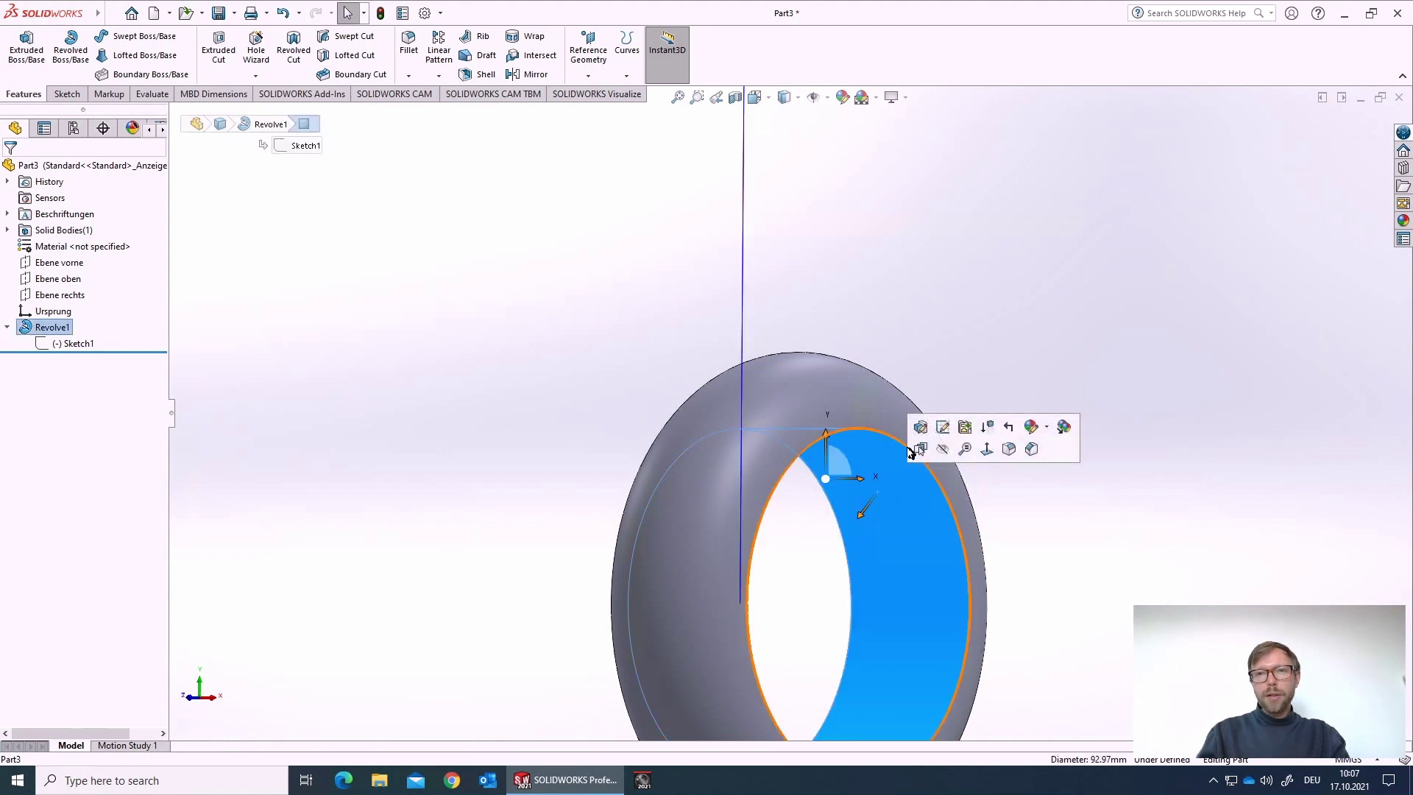
pyautogui.click(900, 445)
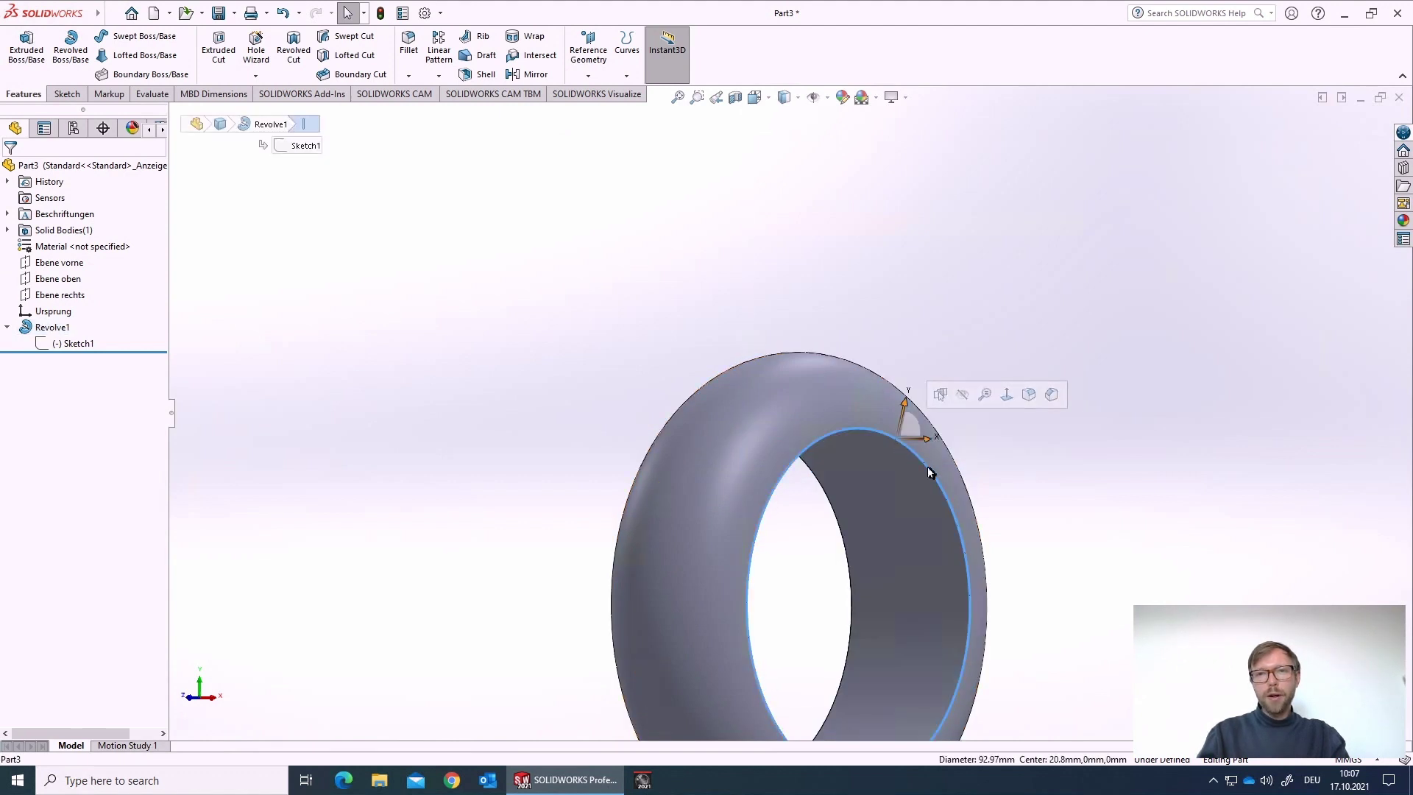
pyautogui.click(1028, 399)
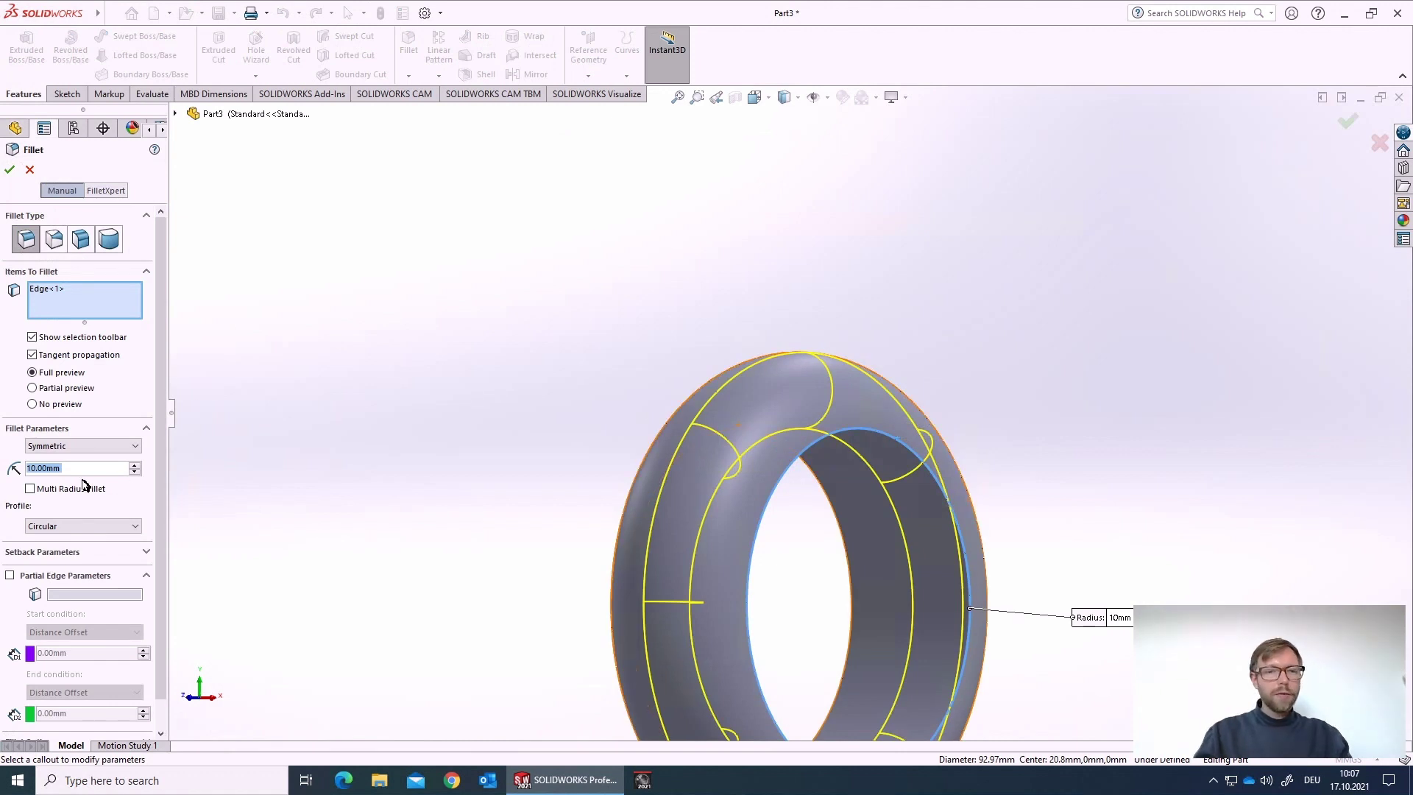
pyautogui.write('3')
pyautogui.press('Return')
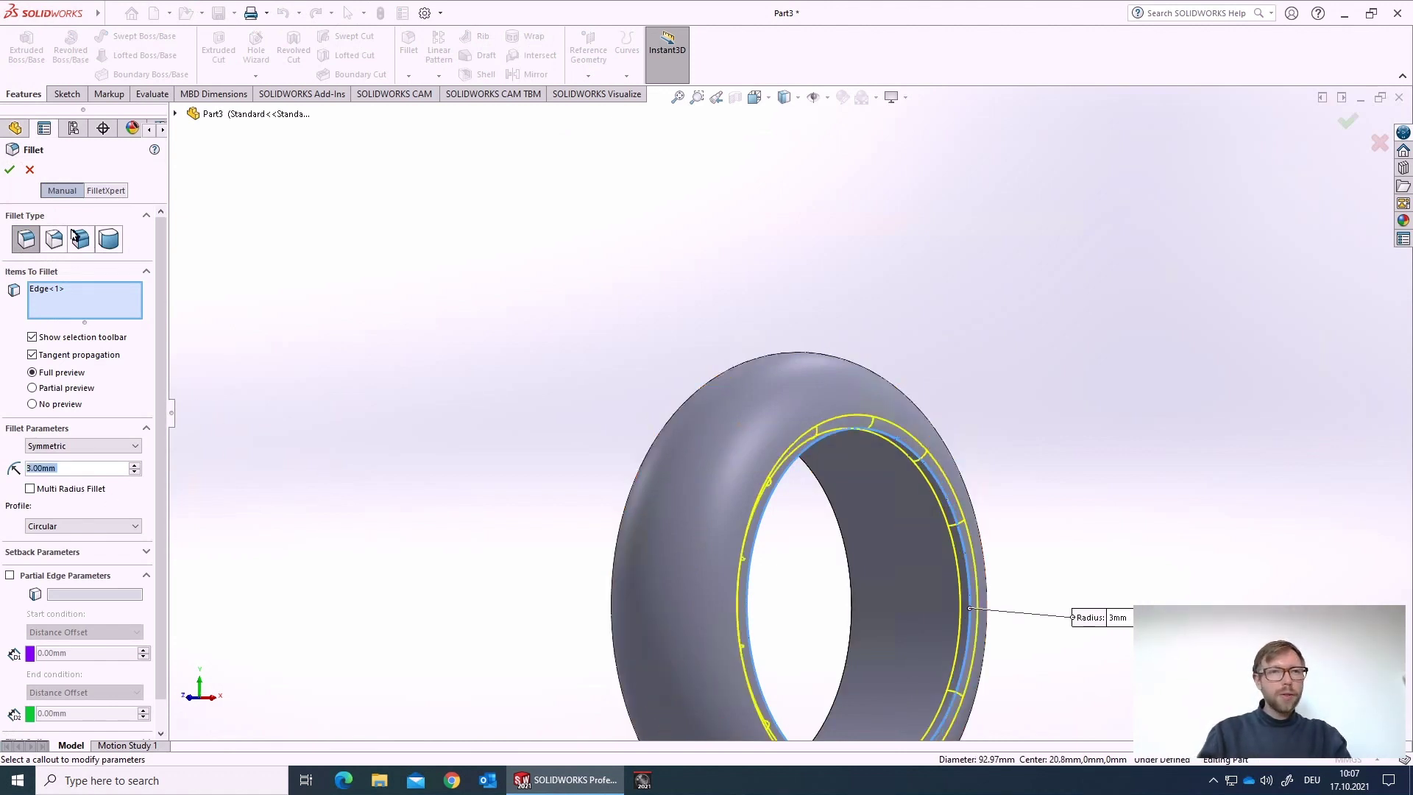
pyautogui.click(10, 171)
# Chamfer the opposite circular inner edge of the ring with a 10 mm distance at 45 degrees
pyautogui.moveTo(381, 517); pyautogui.dragTo(514, 473, button='middle')
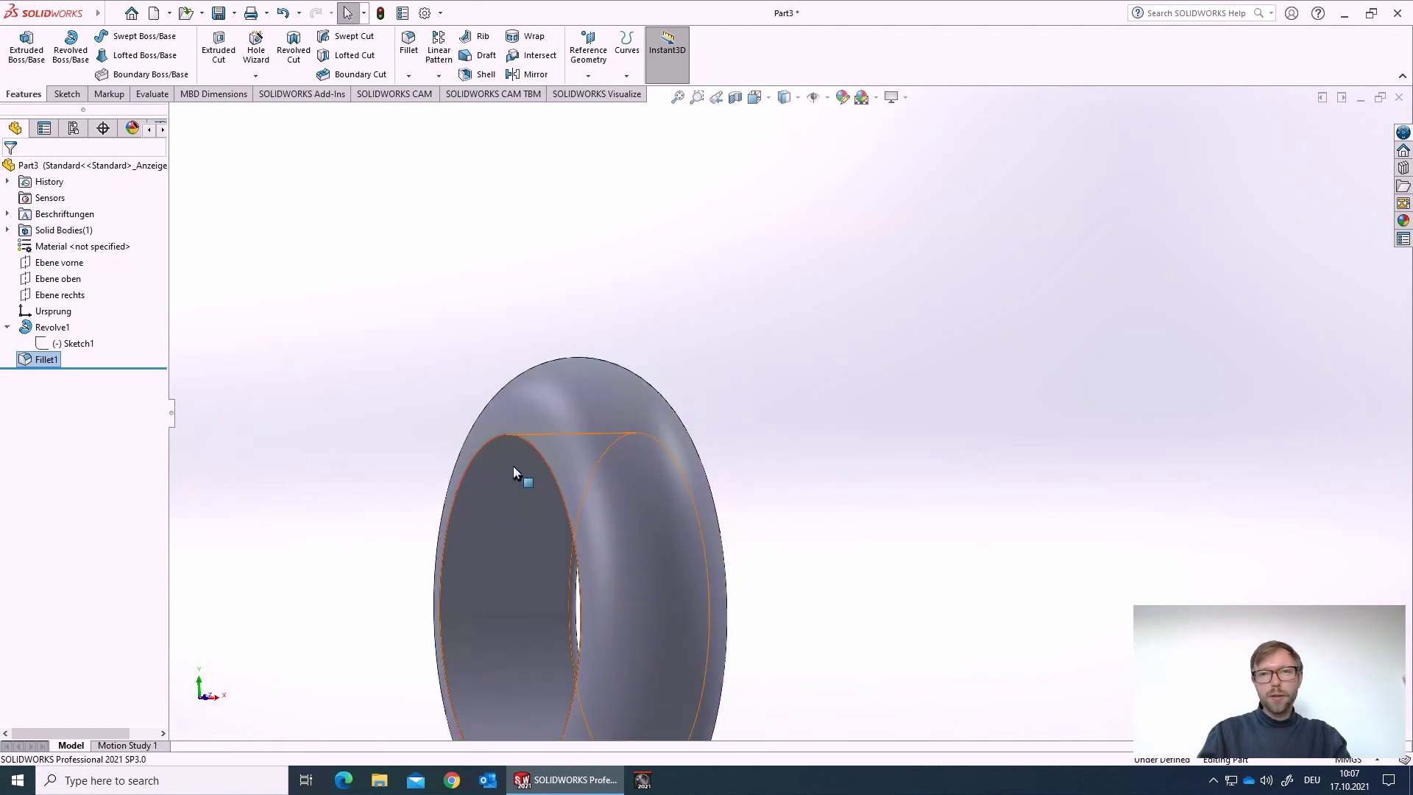
pyautogui.click(518, 440)
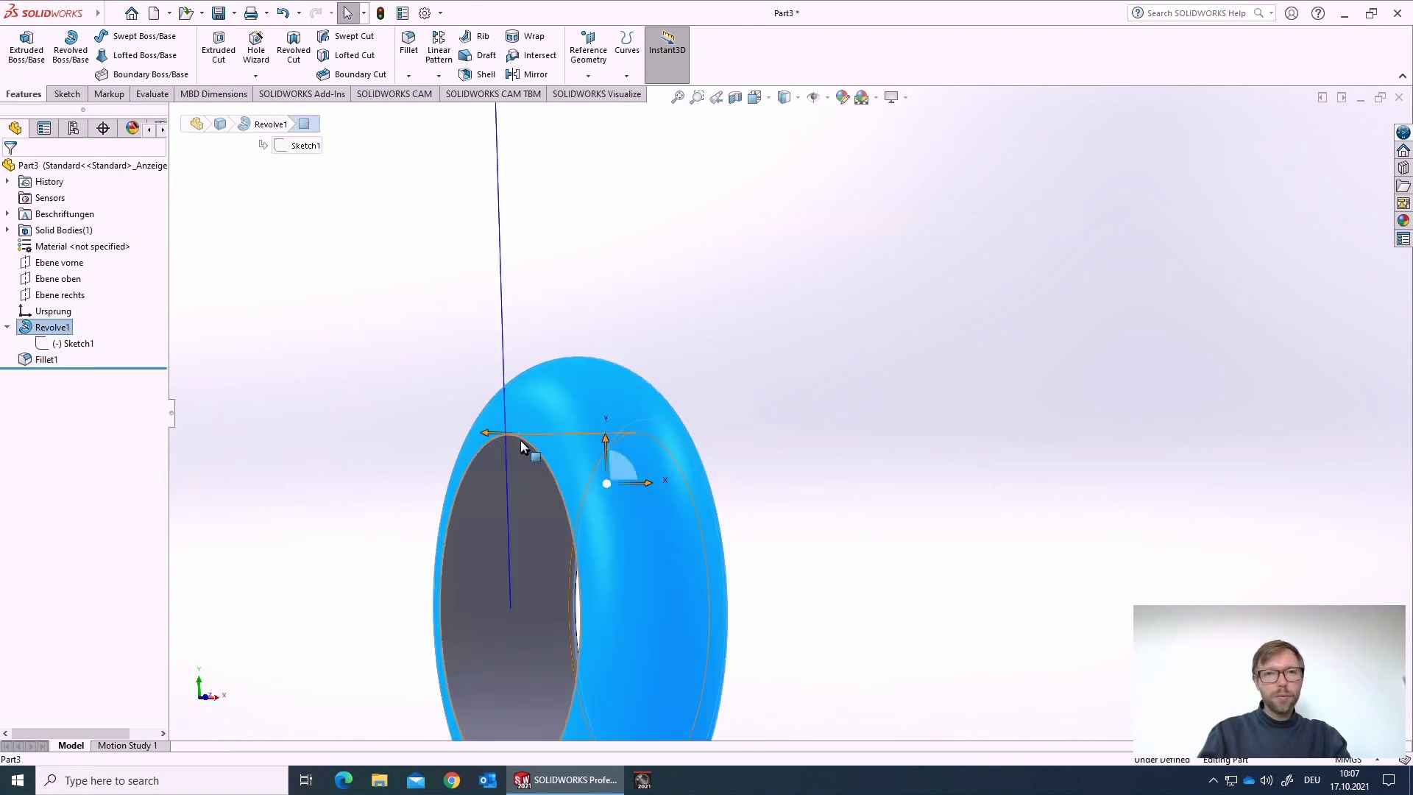
pyautogui.click(520, 441)
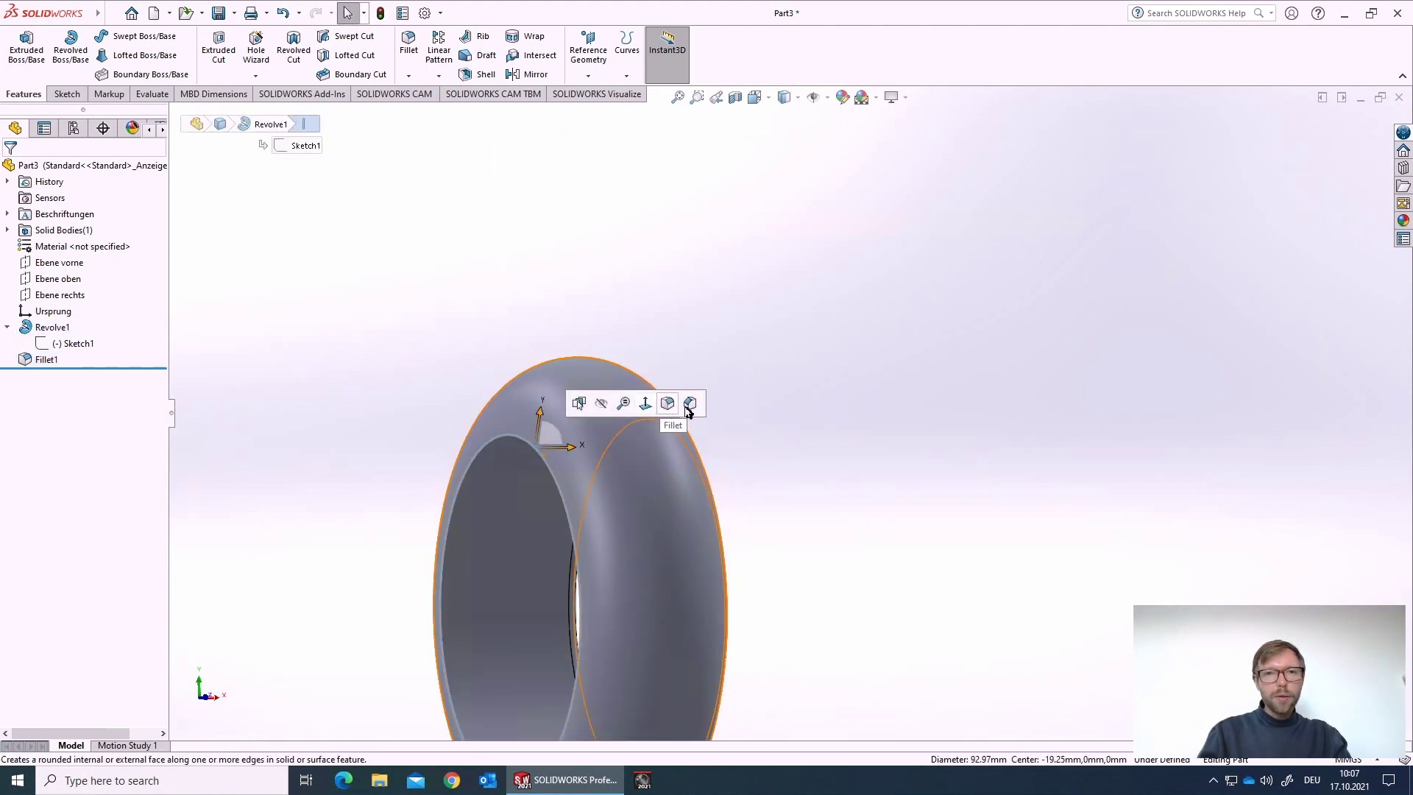
pyautogui.press('c')
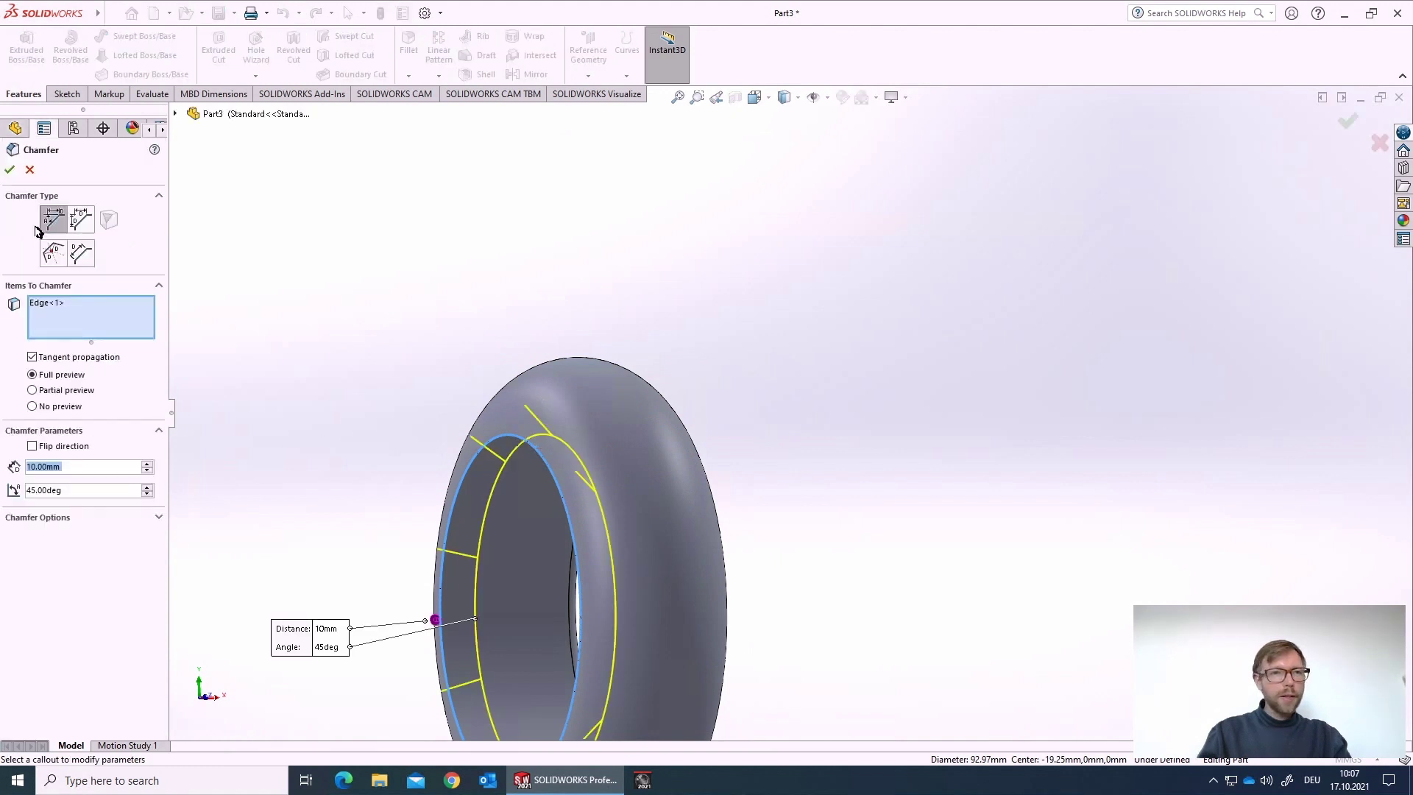
pyautogui.click(12, 167)
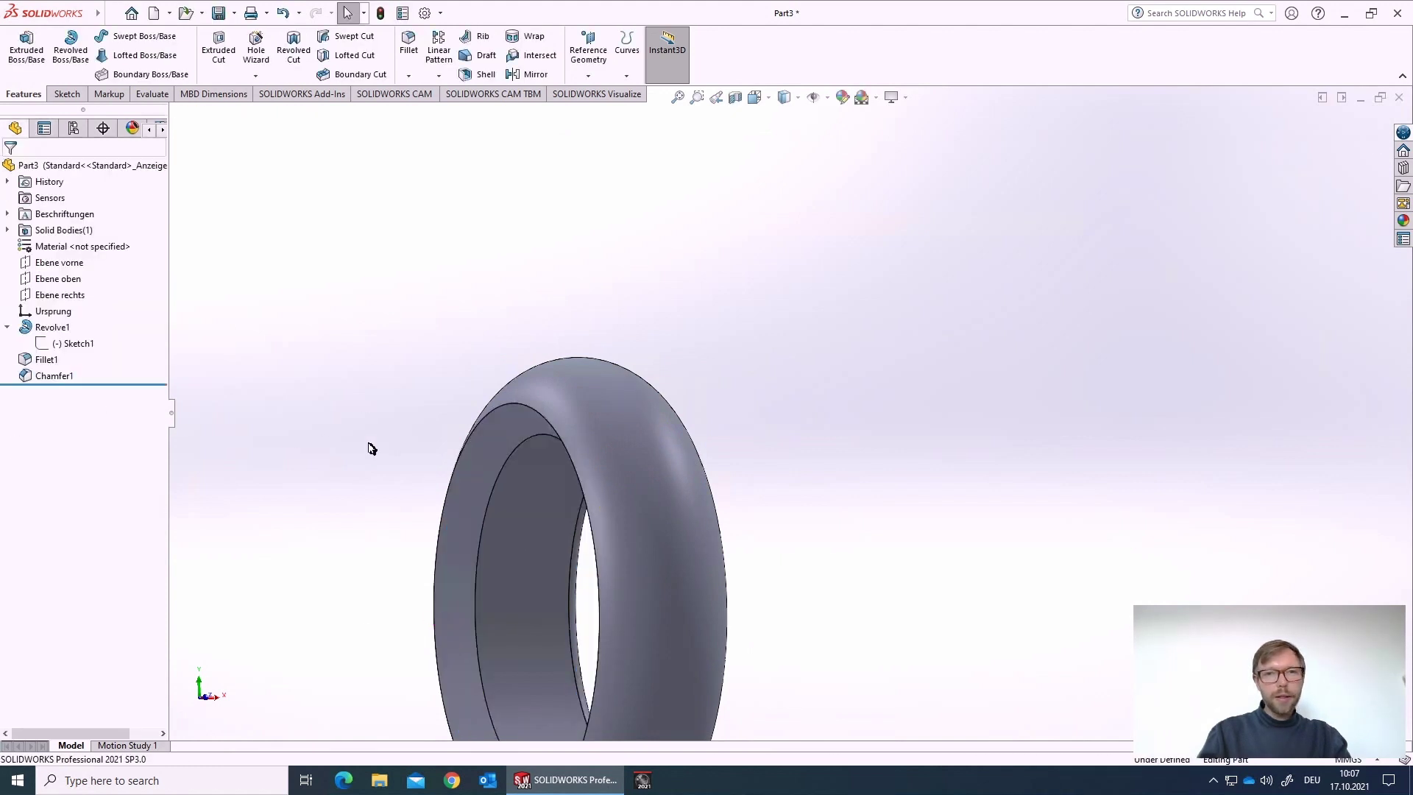
# Start a new sketch on the front plane (Ebene vorne), viewed face-on, and section the ring along that plane at 0 mm offset
pyautogui.moveTo(369, 448); pyautogui.dragTo(551, 529, button='middle')
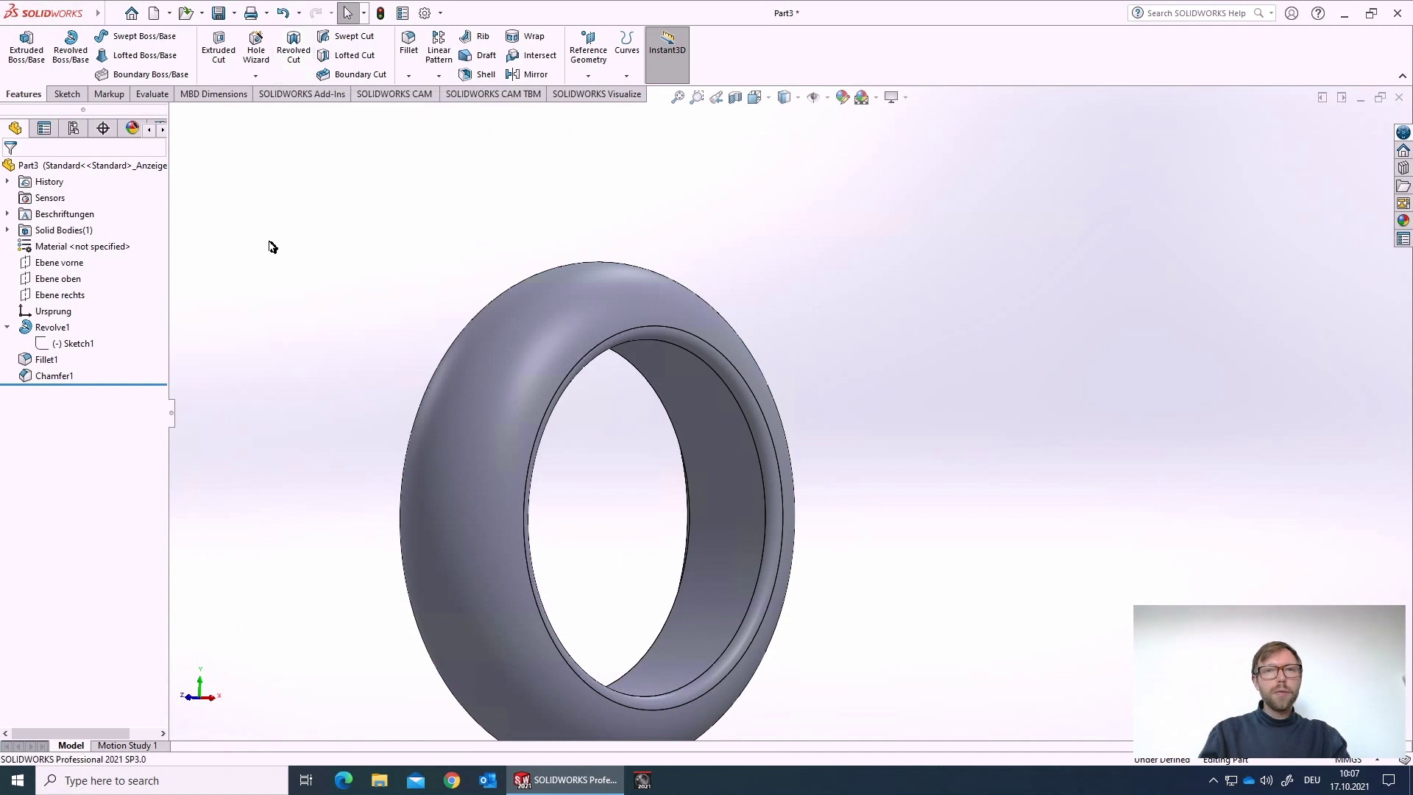
pyautogui.click(68, 265)
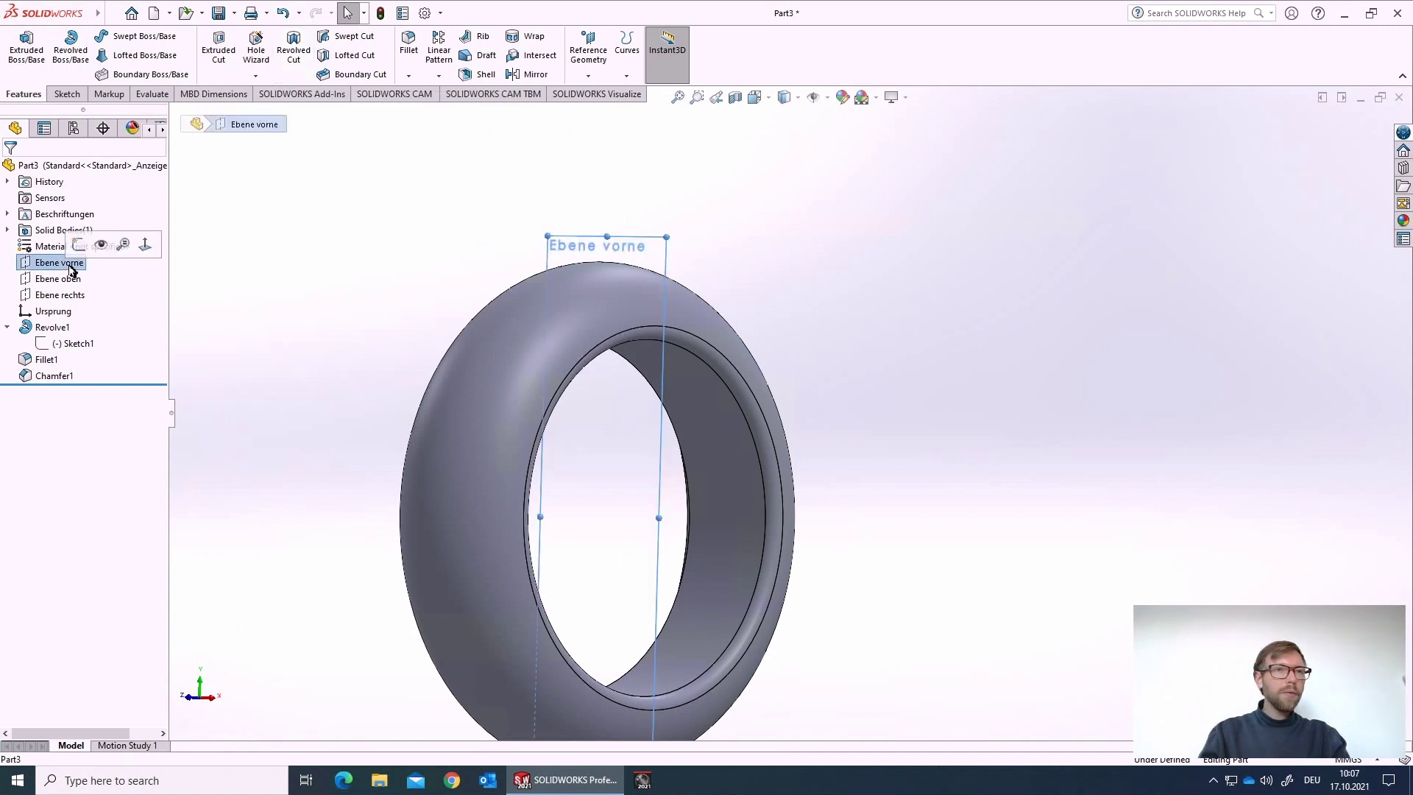
pyautogui.click(79, 244)
pyautogui.rightClick(56, 392)
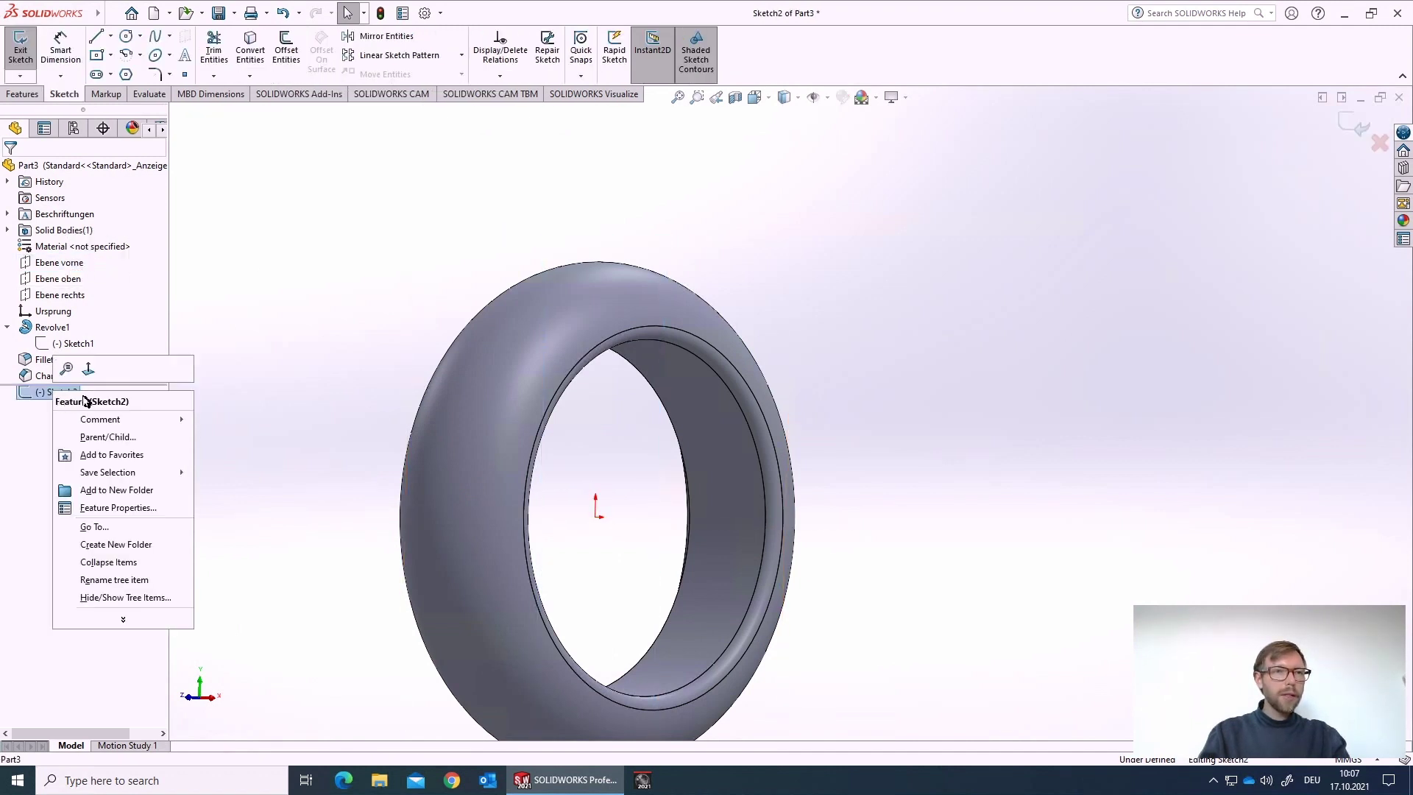
pyautogui.click(88, 368)
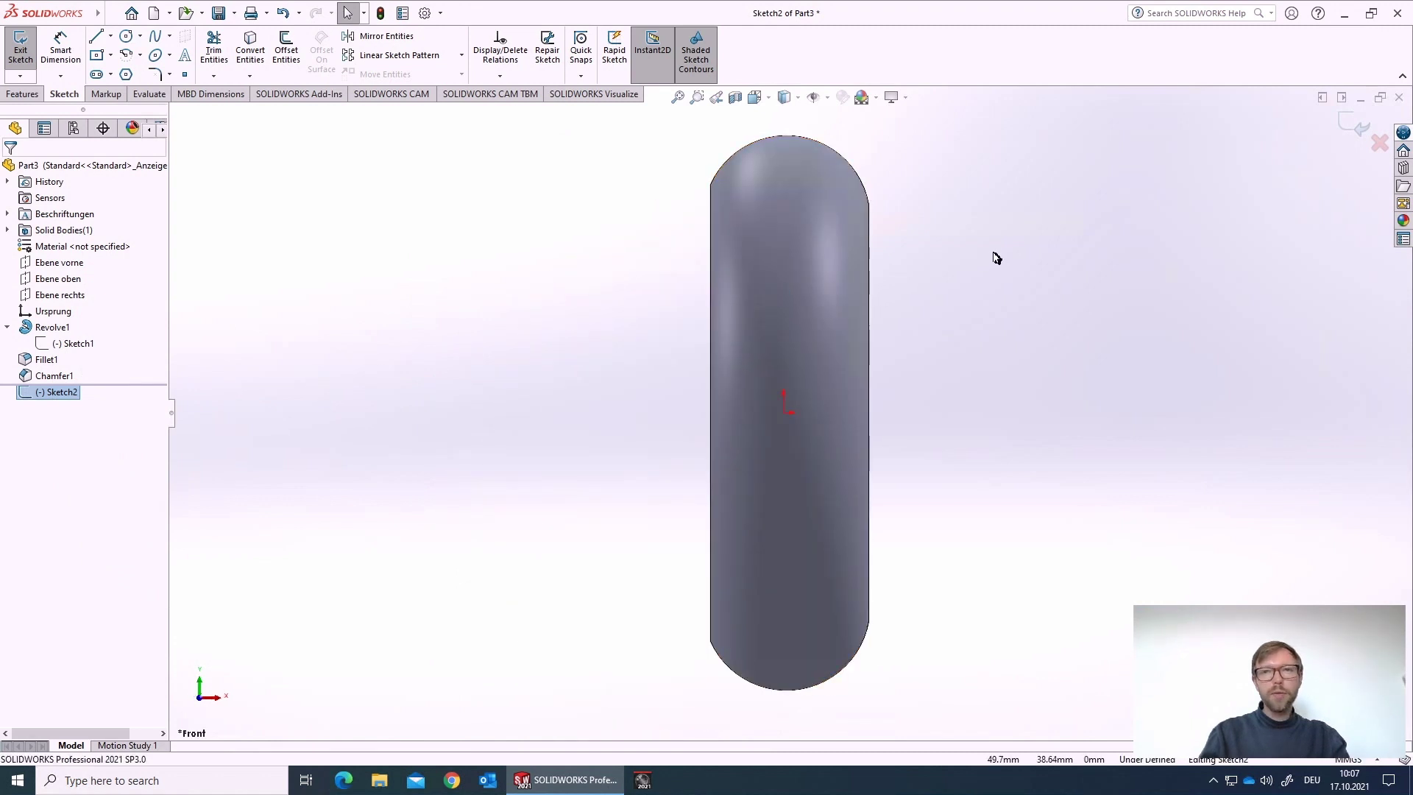
pyautogui.scroll(1, 893, 373)
pyautogui.scroll(-1, 899, 350)
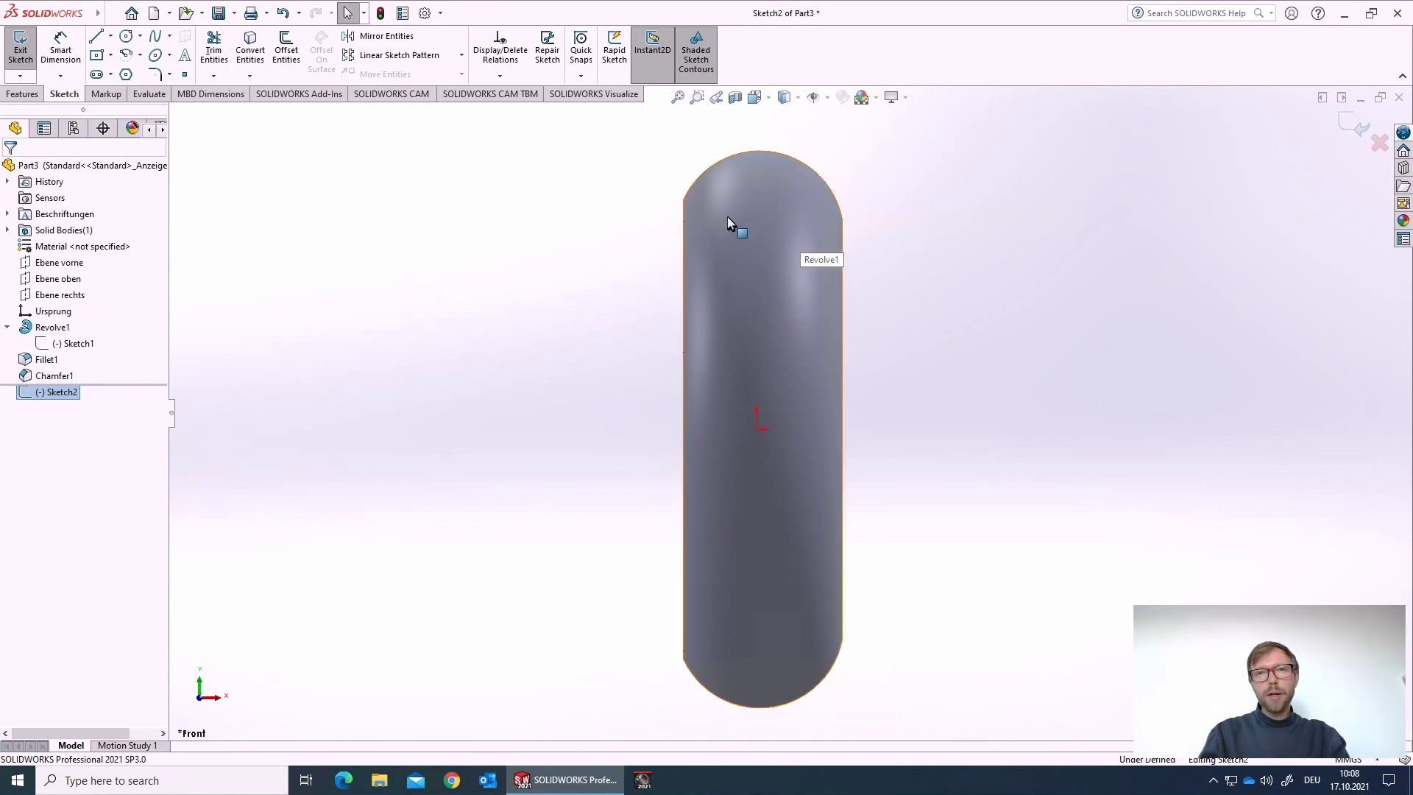
pyautogui.click(735, 97)
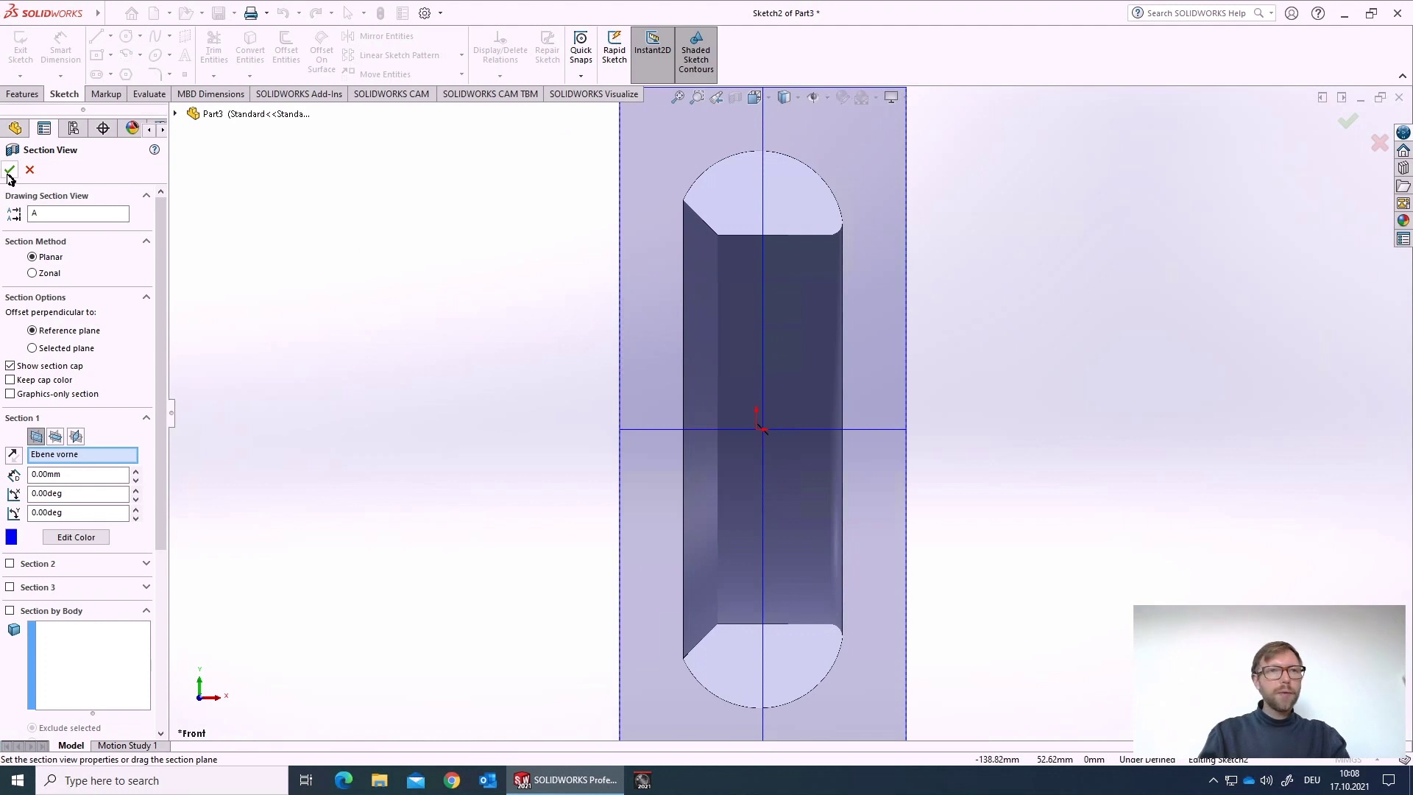
pyautogui.click(9, 170)
# Sketch a circle of about 3.7 mm radius at the crown of the section's outer arc and a six-sided polygon on the arc's chamfered side
pyautogui.scroll(-3, 780, 193)
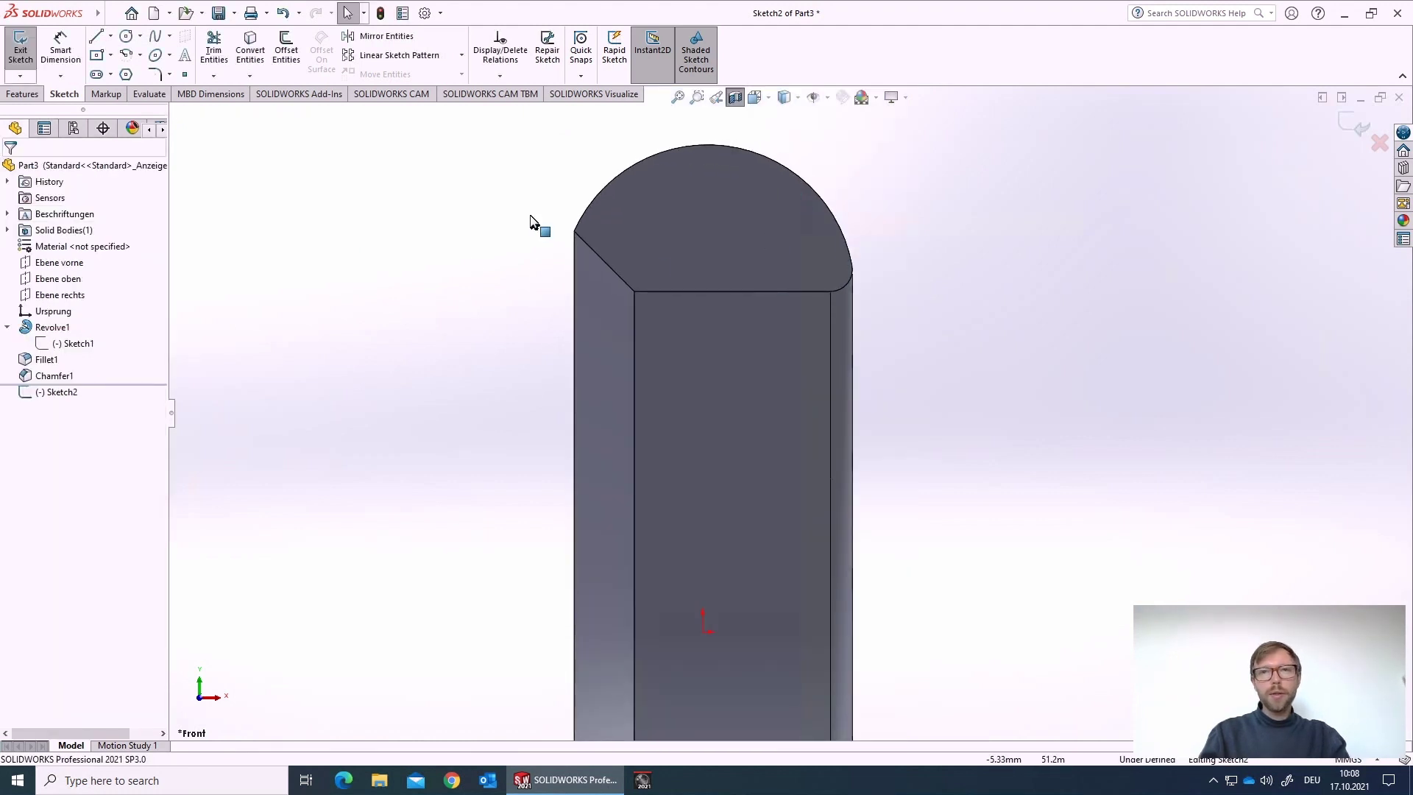
pyautogui.click(126, 36)
pyautogui.scroll(-2, 780, 159)
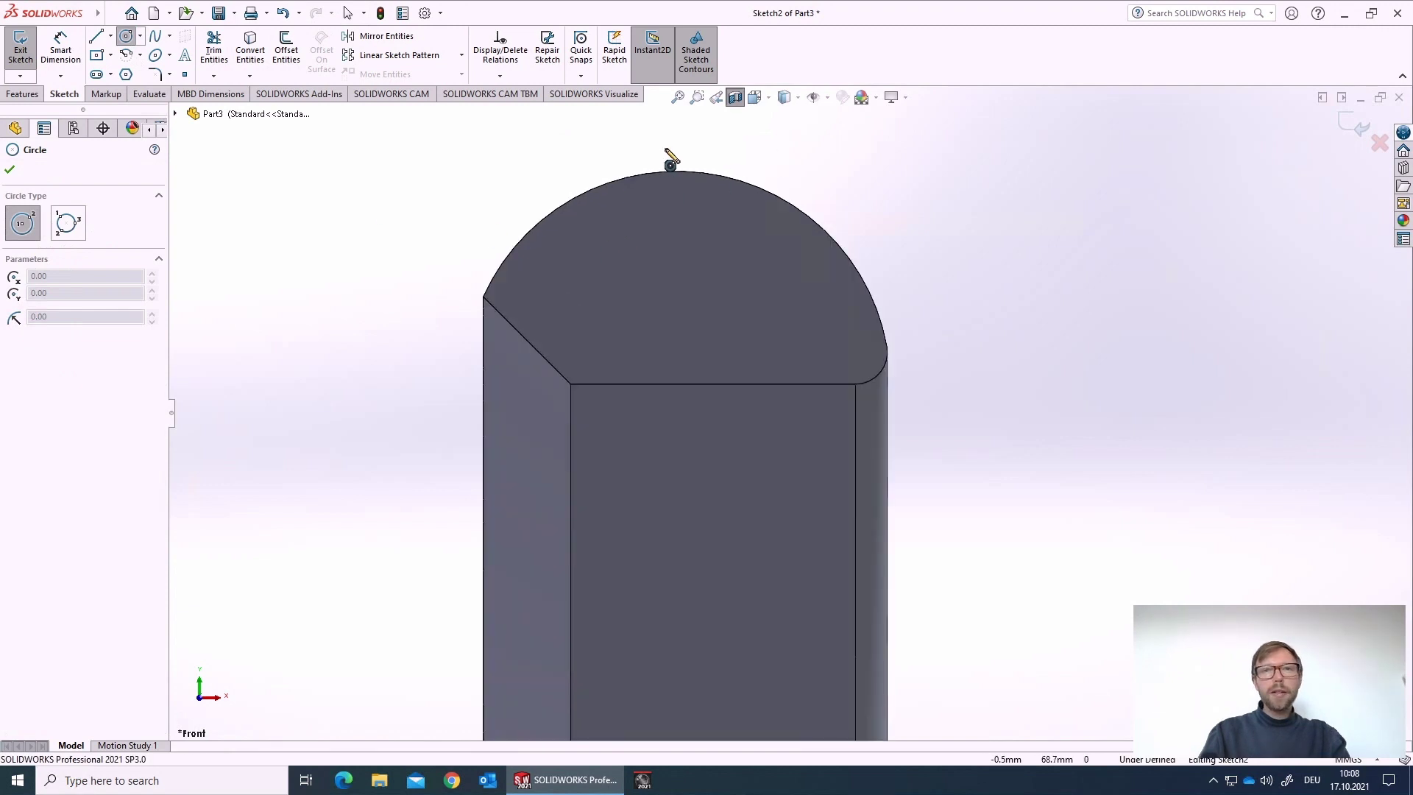
pyautogui.click(677, 169)
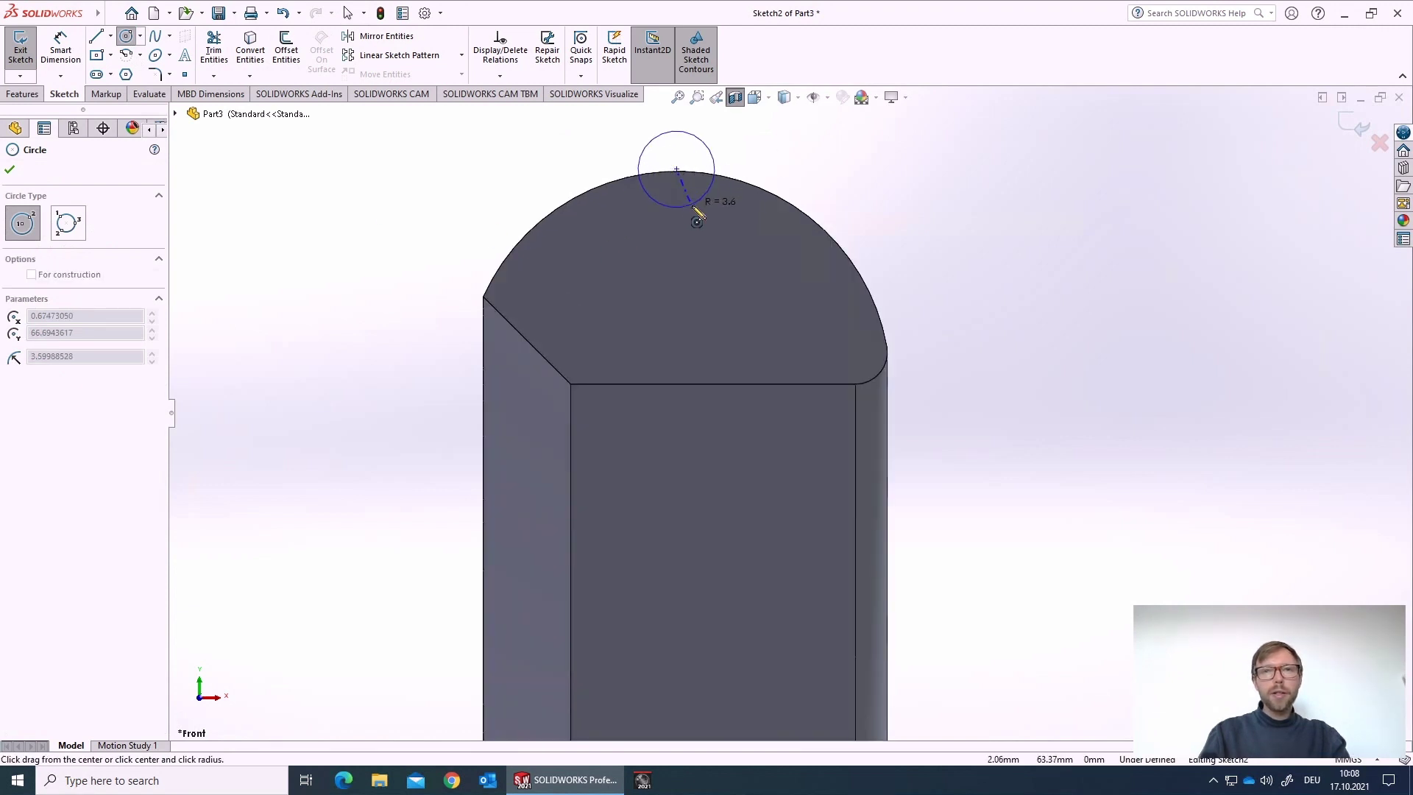
pyautogui.click(696, 203)
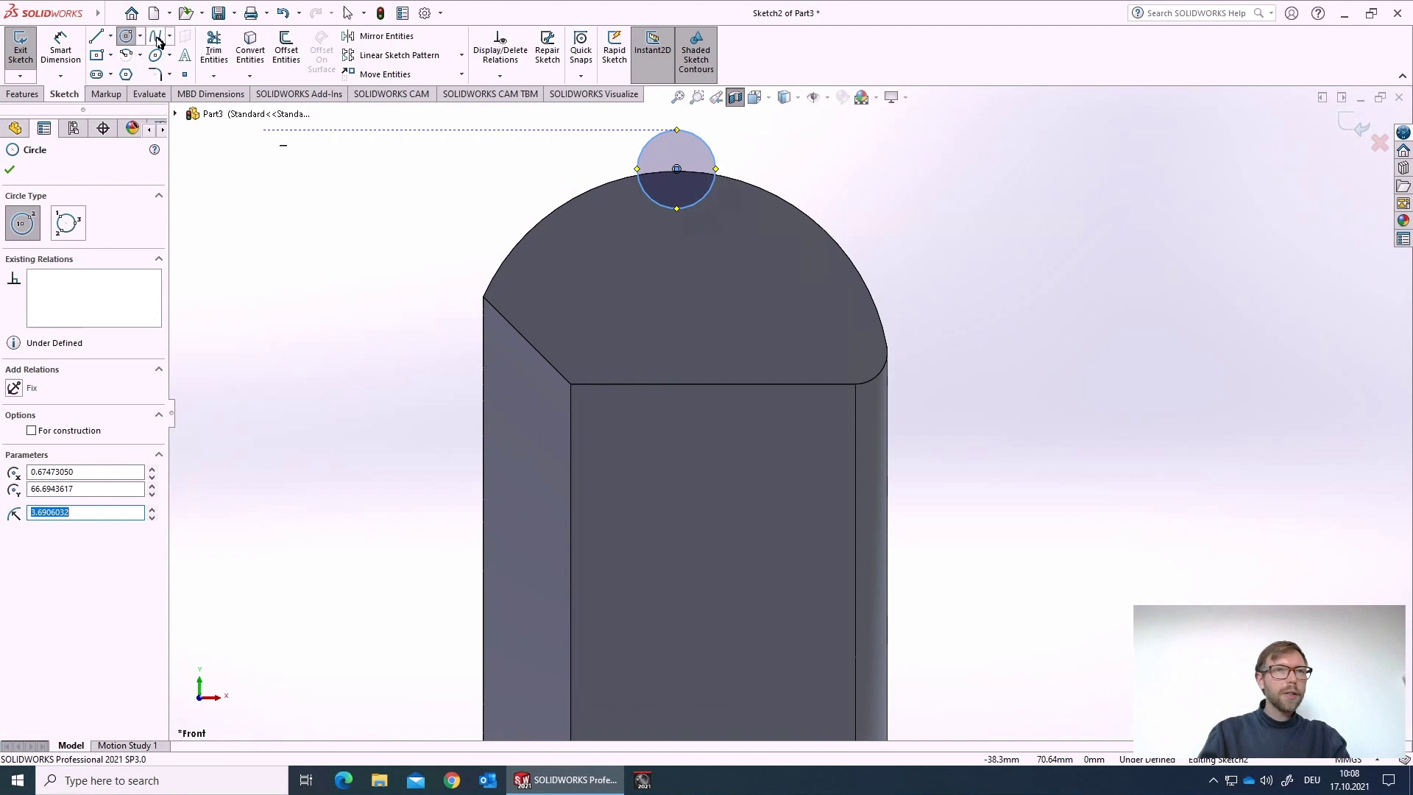
pyautogui.click(127, 75)
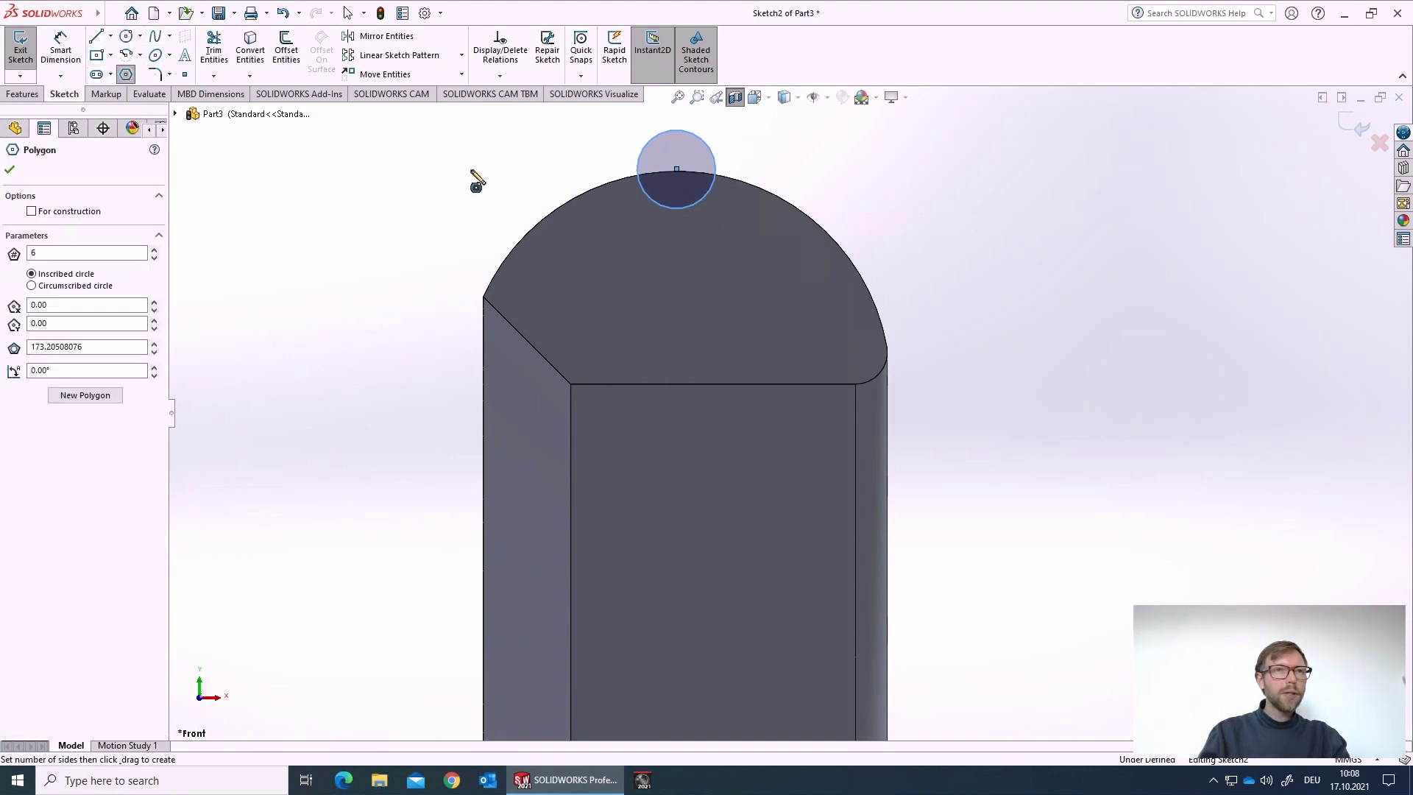
pyautogui.moveTo(548, 209); pyautogui.dragTo(572, 238)
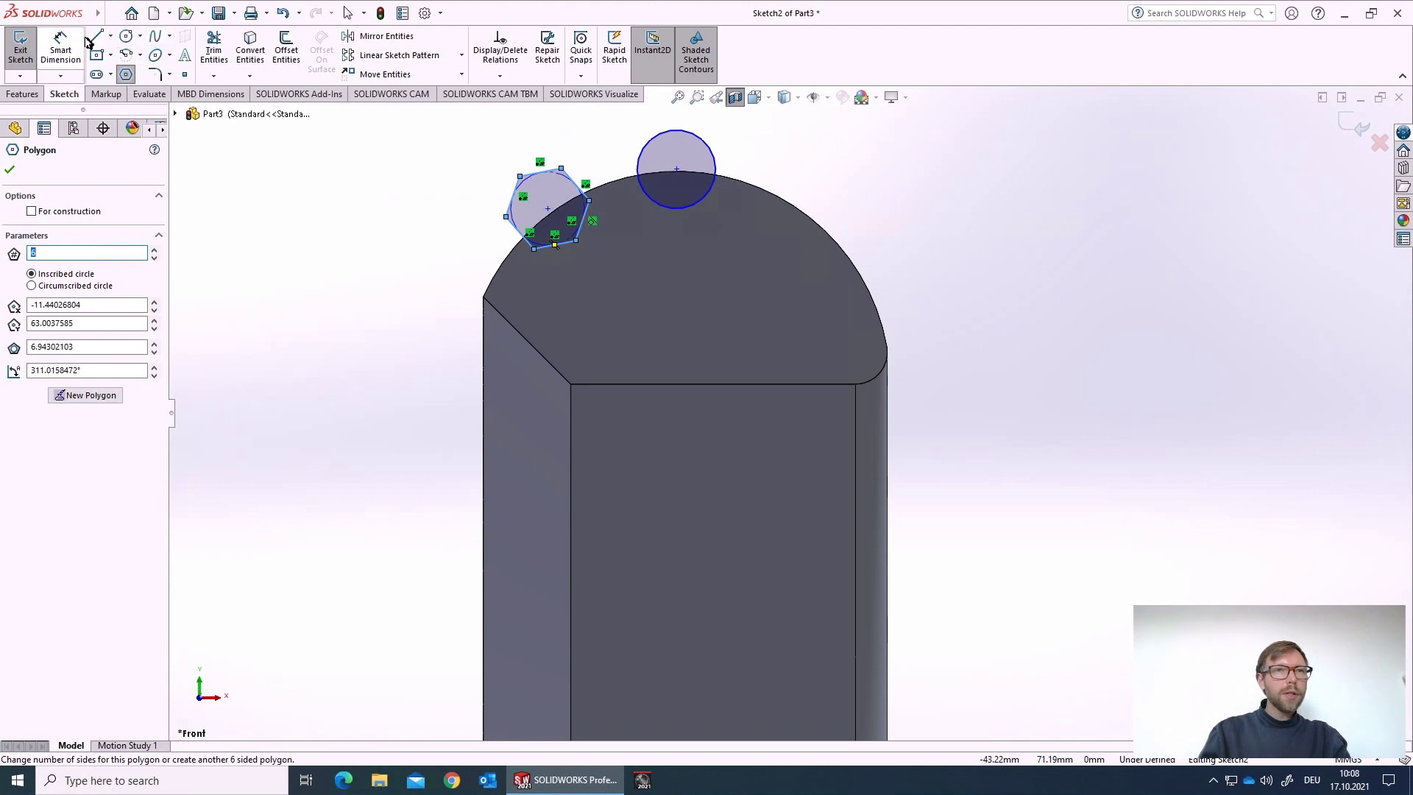
# Sketch a closed, tilted four-sided line outline across the outer arc on the filleted side of the section
pyautogui.click(96, 36)
pyautogui.click(854, 206)
pyautogui.click(760, 219)
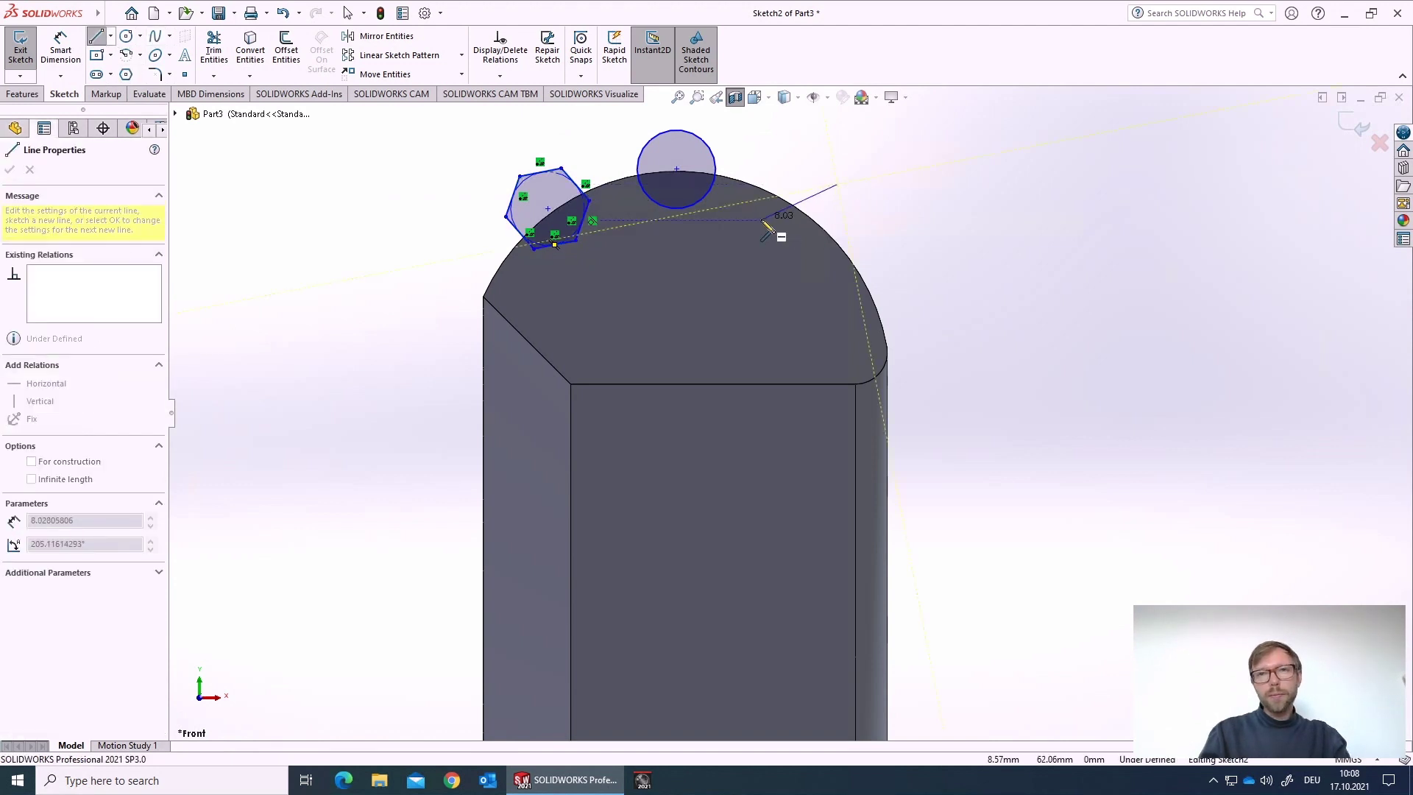
pyautogui.click(870, 234)
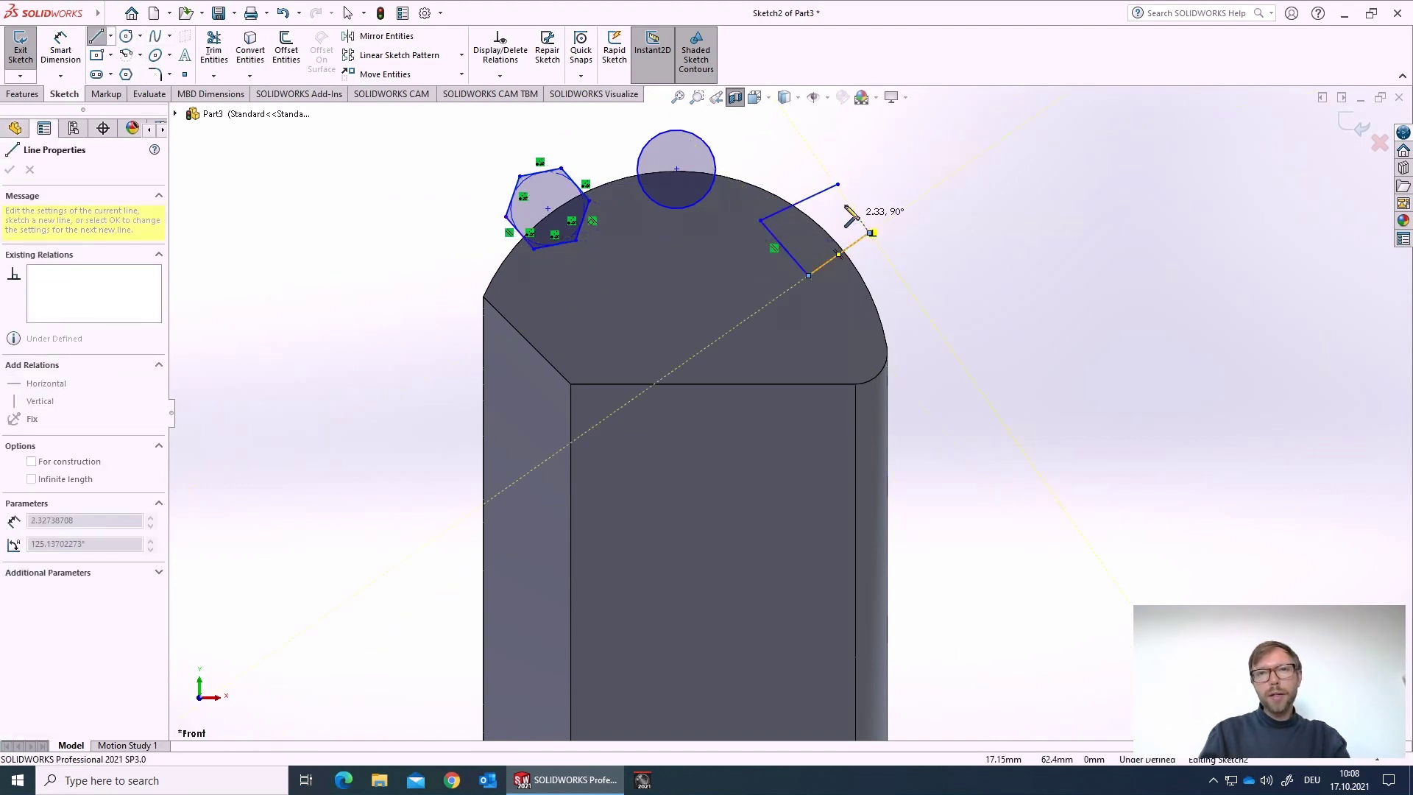
pyautogui.click(838, 184)
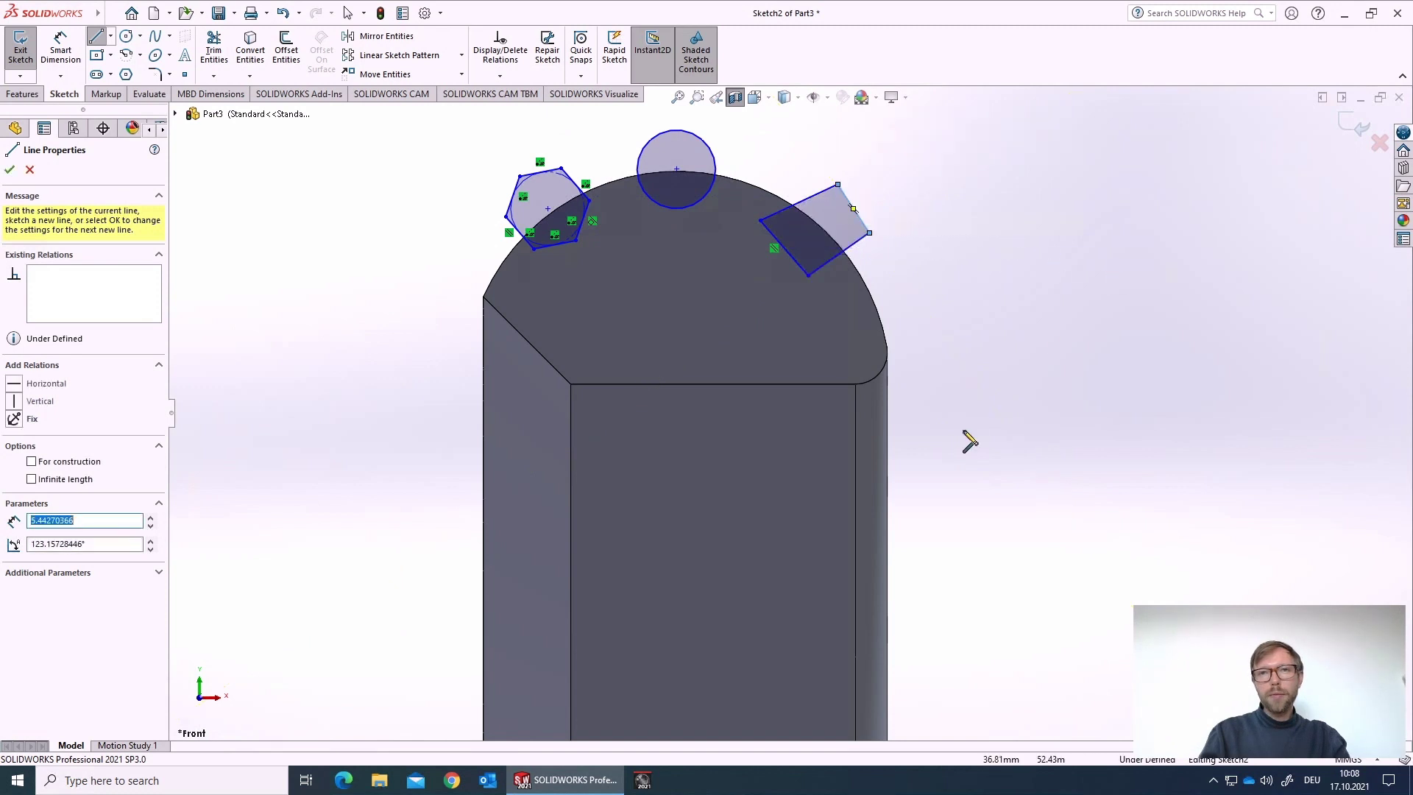
# Draw a horizontal centerline through the origin, extending past both sides of the ring, and exit the sketch
pyautogui.scroll(2, 969, 442)
pyautogui.scroll(2, 854, 600)
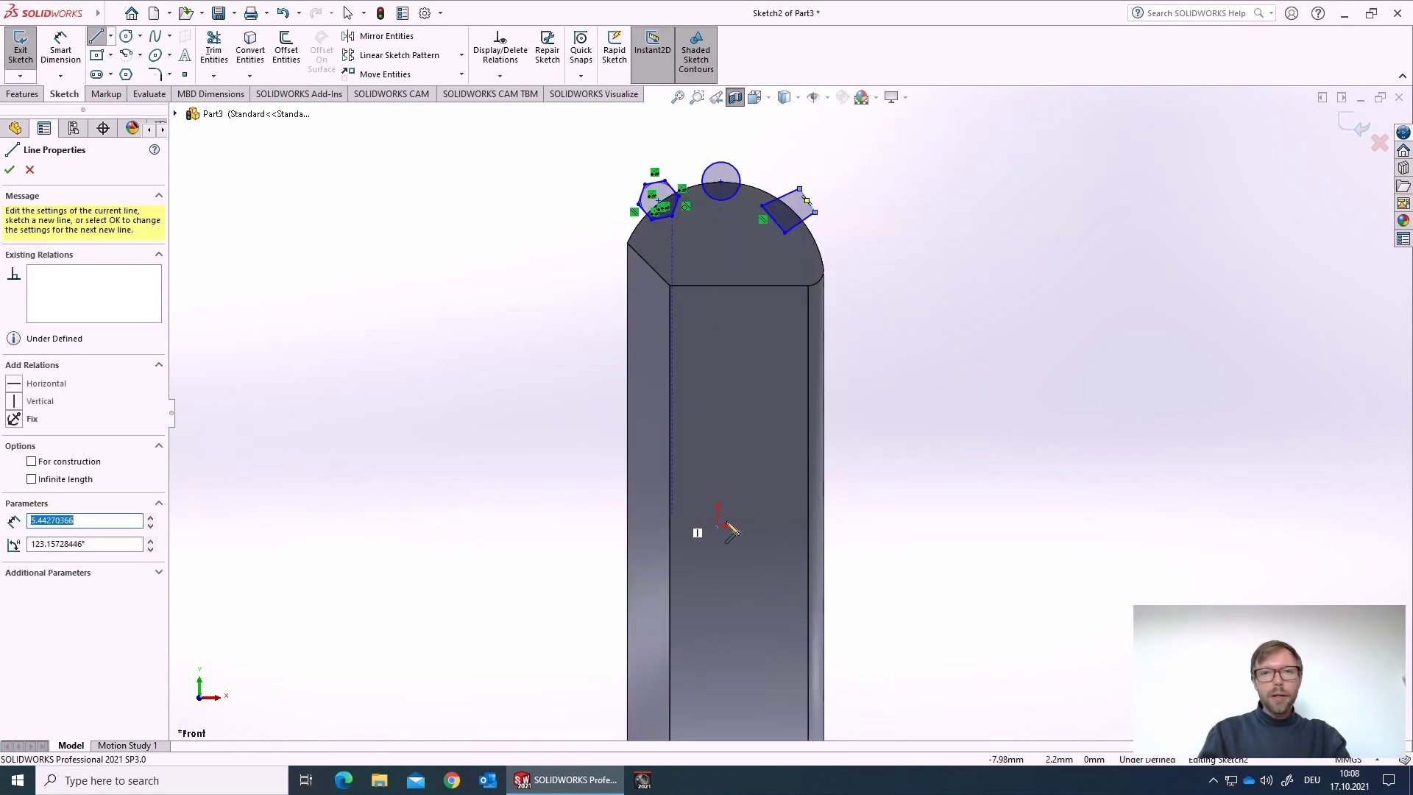
pyautogui.click(111, 36)
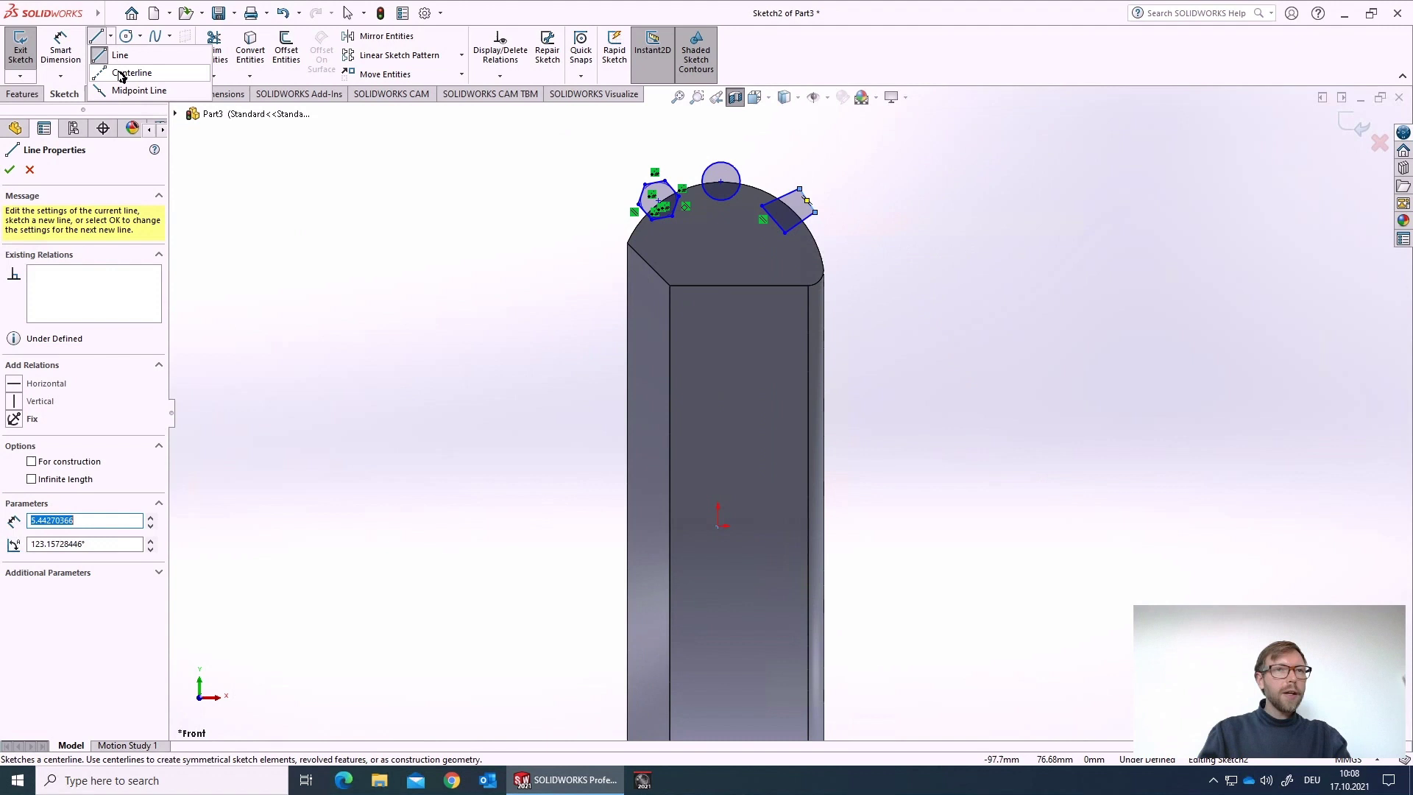
pyautogui.click(122, 73)
pyautogui.click(553, 526)
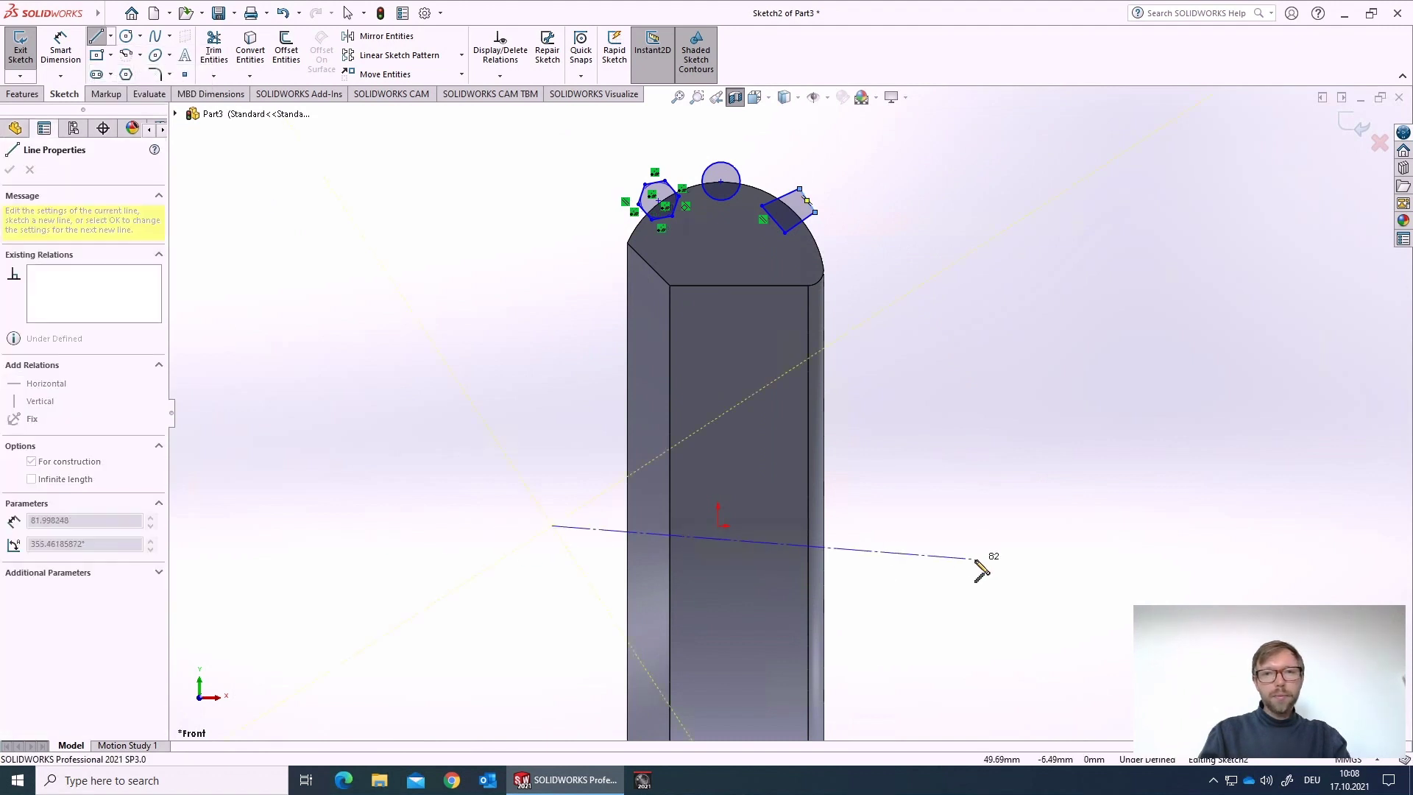
pyautogui.click(978, 526)
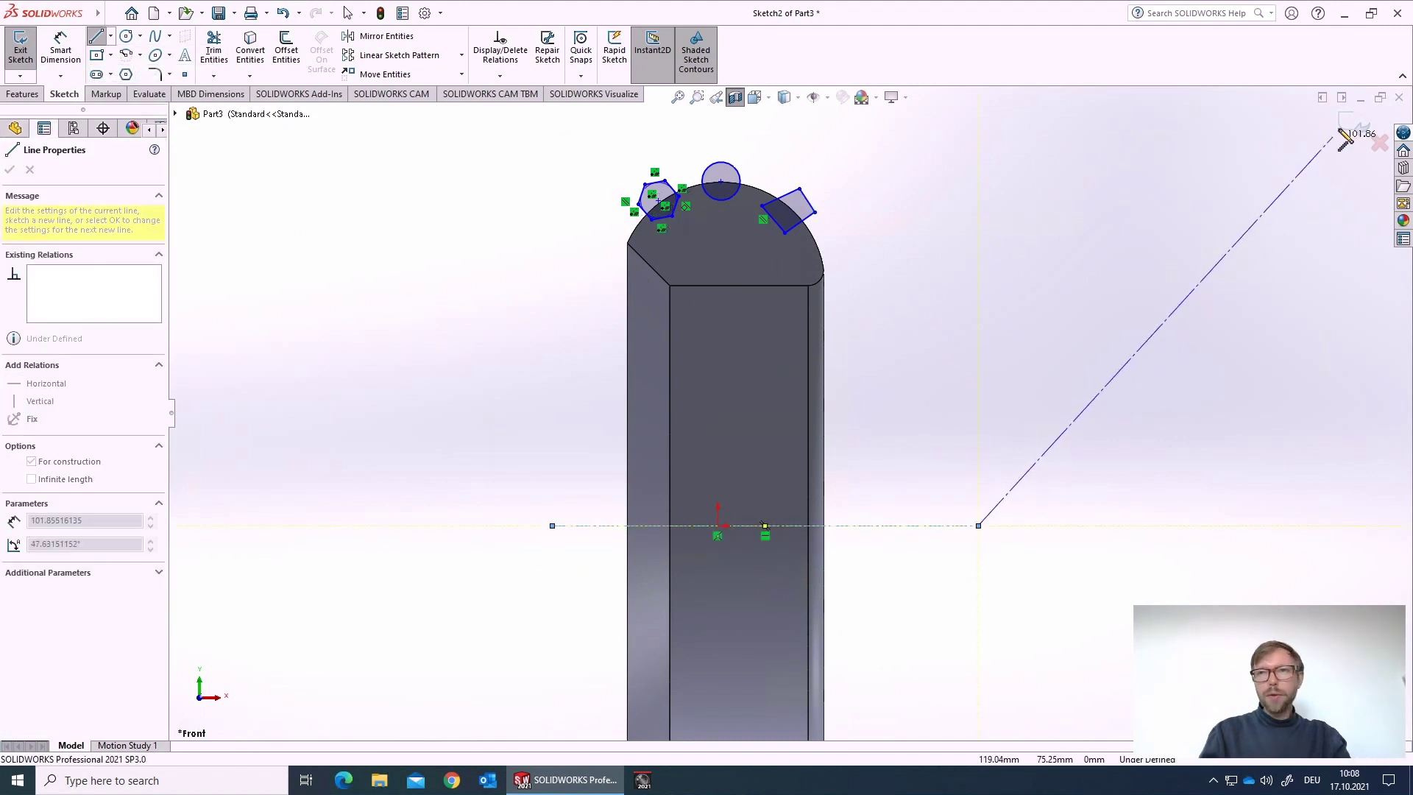
pyautogui.click(1355, 126)
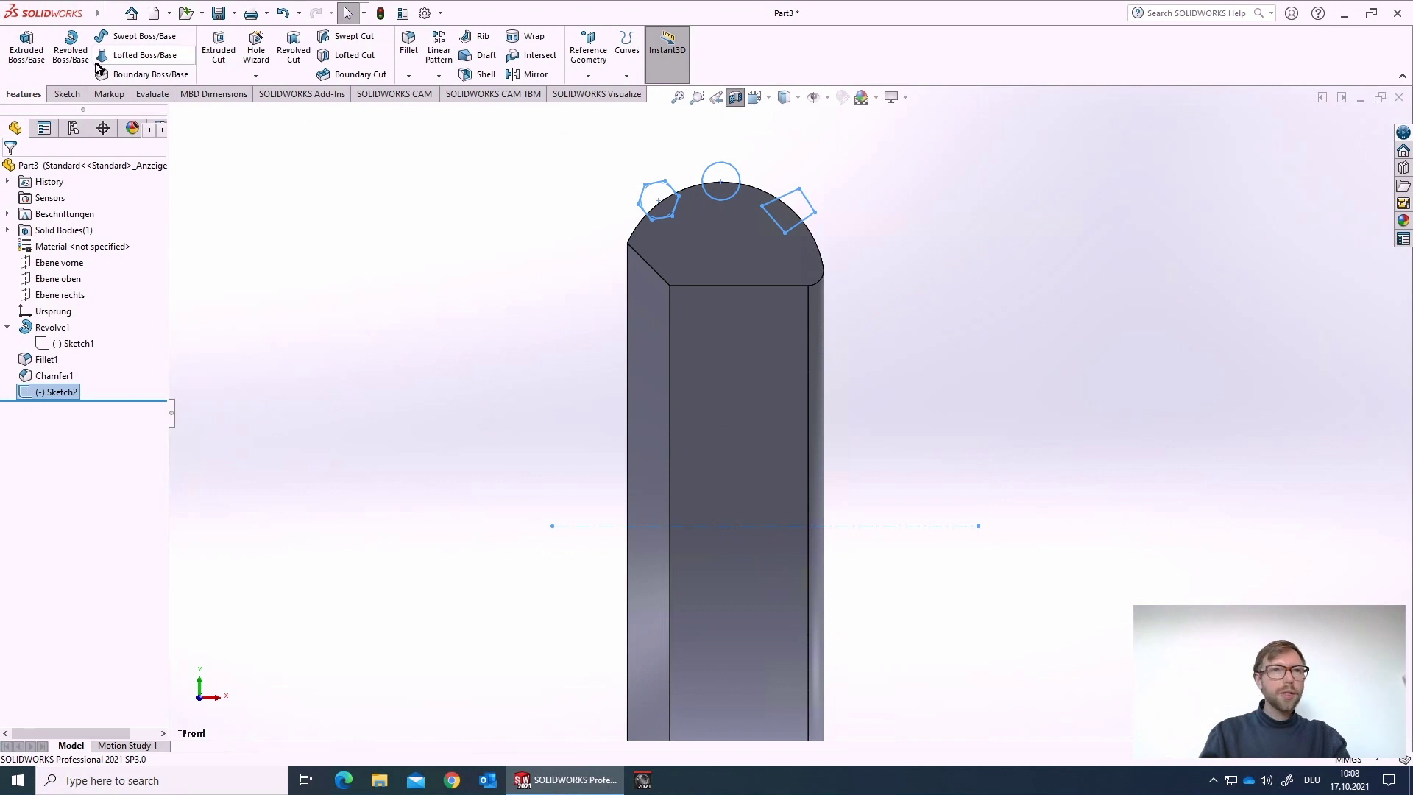
# Make a revolved cut of the three sketched profiles through 360 degrees about the horizontal centerline
pyautogui.click(295, 53)
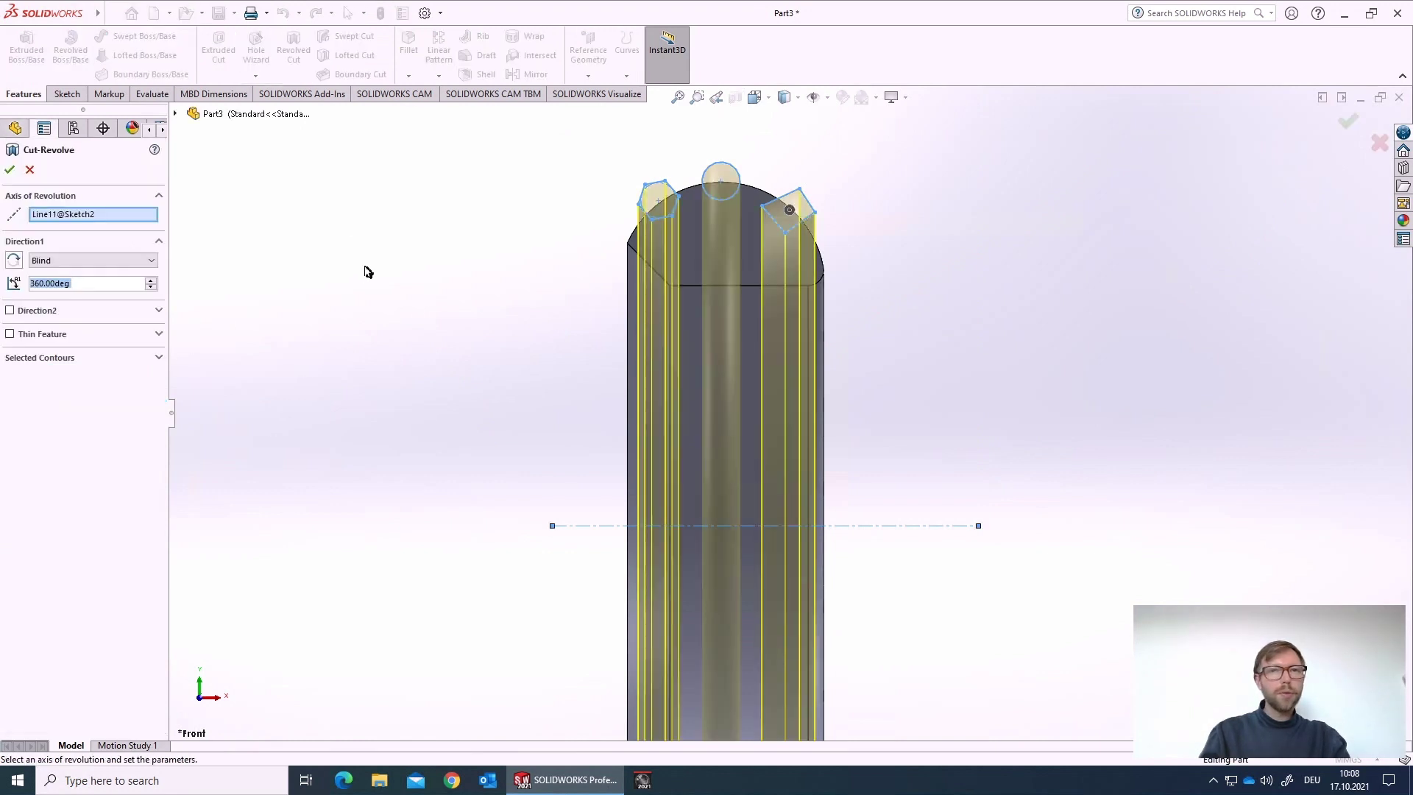
pyautogui.moveTo(1009, 392); pyautogui.dragTo(926, 436, button='middle')
pyautogui.moveTo(845, 511); pyautogui.dragTo(545, 304, button='middle')
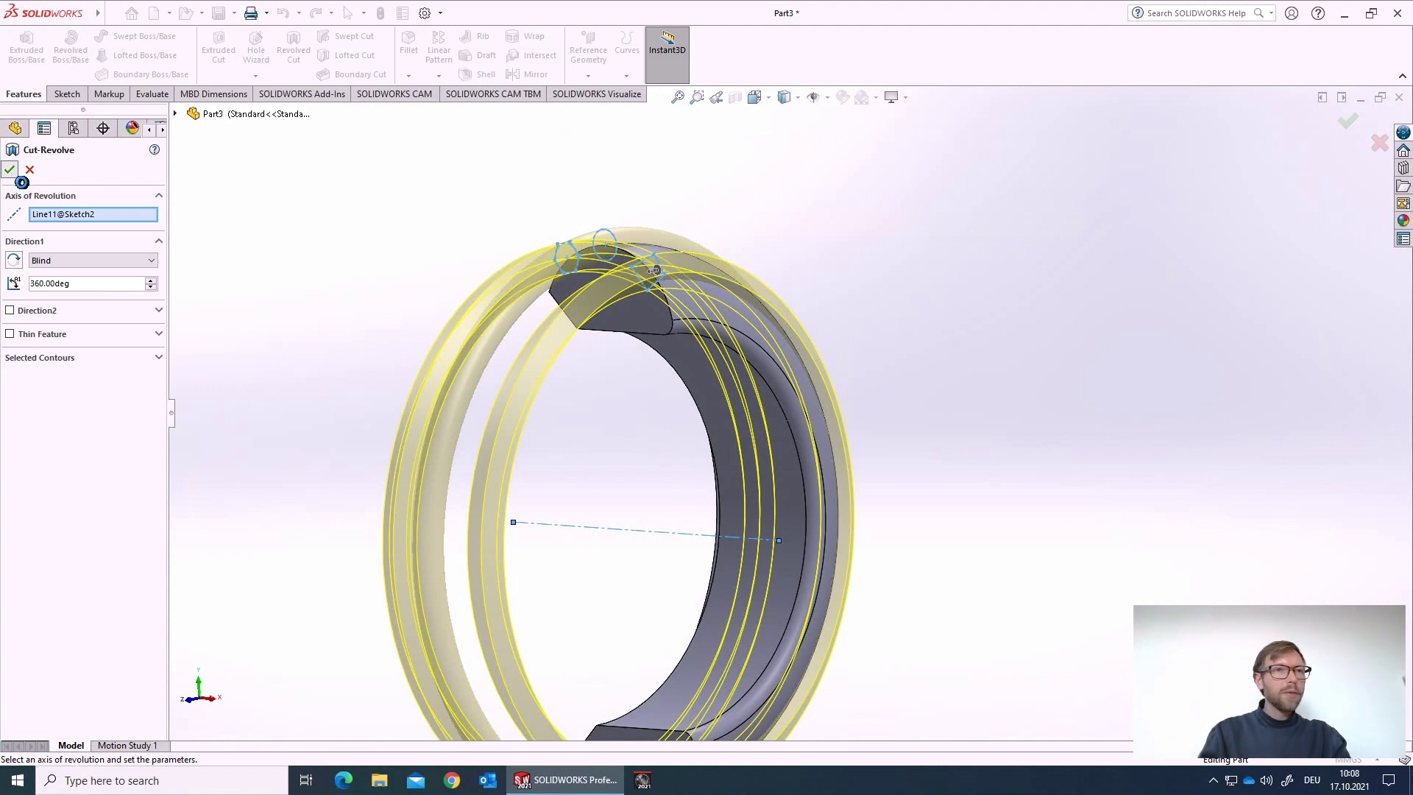
pyautogui.click(9, 169)
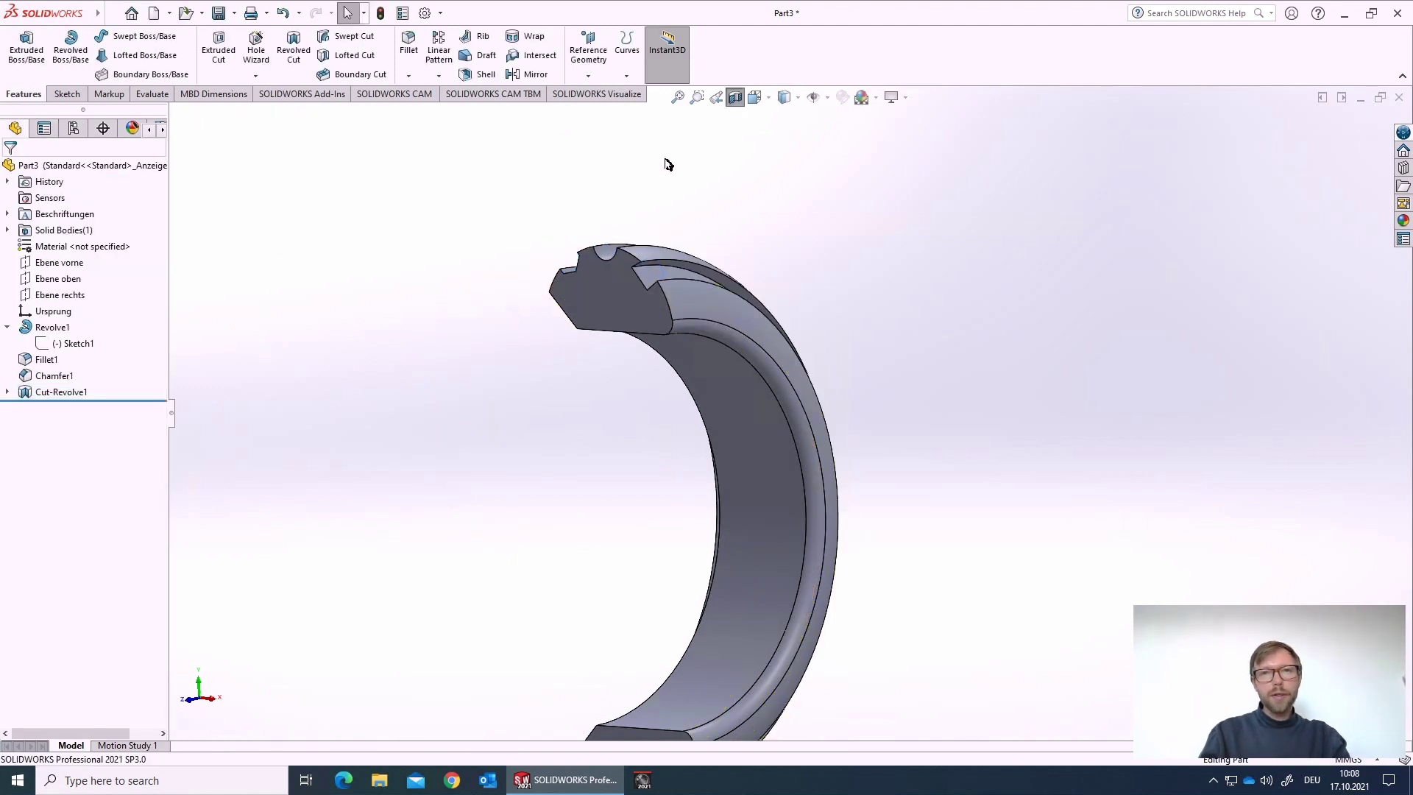
# Turn off the section view and examine the grooved ring from several angles, ending in the top view
pyautogui.click(736, 106)
pyautogui.scroll(3, 672, 378)
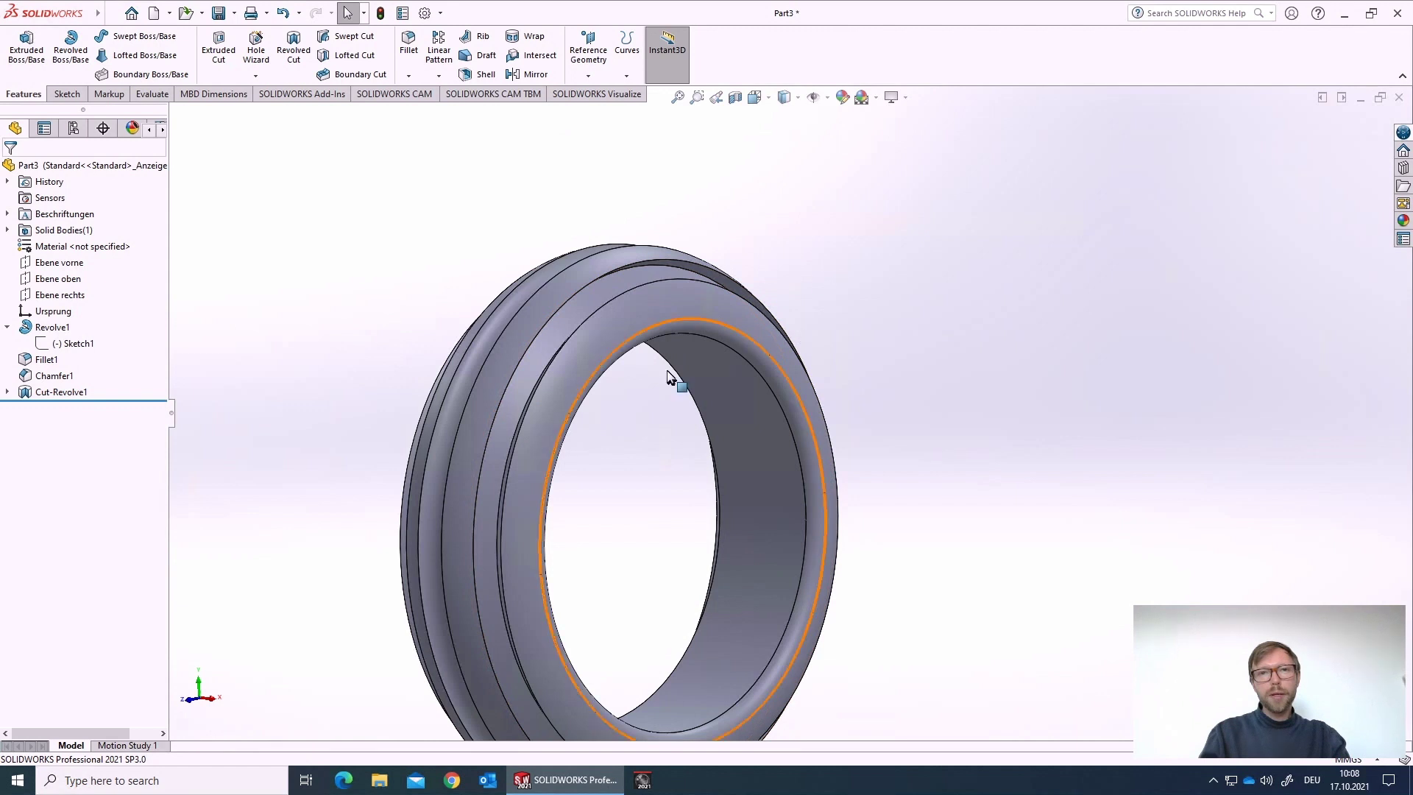
pyautogui.moveTo(624, 365); pyautogui.dragTo(917, 510, button='middle')
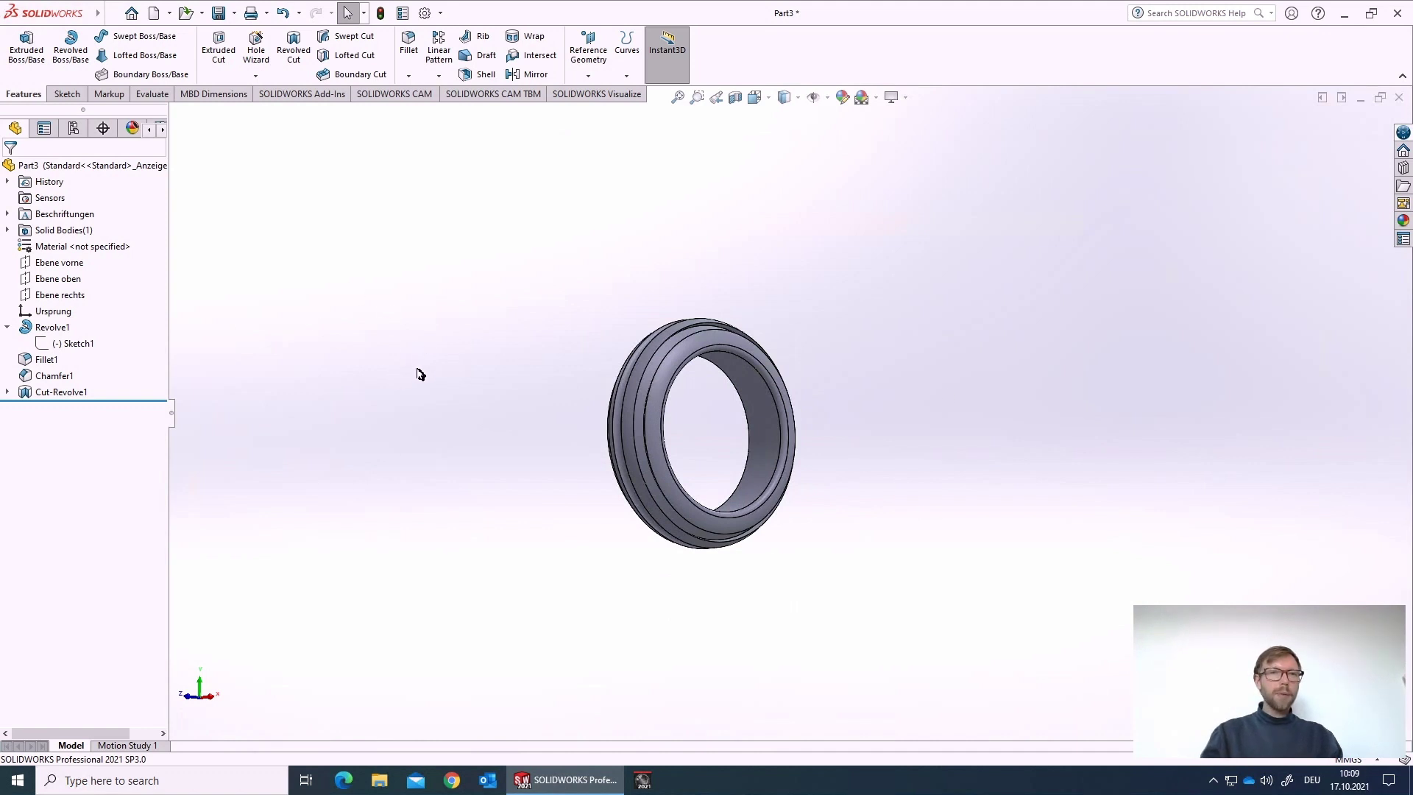
pyautogui.click(764, 101)
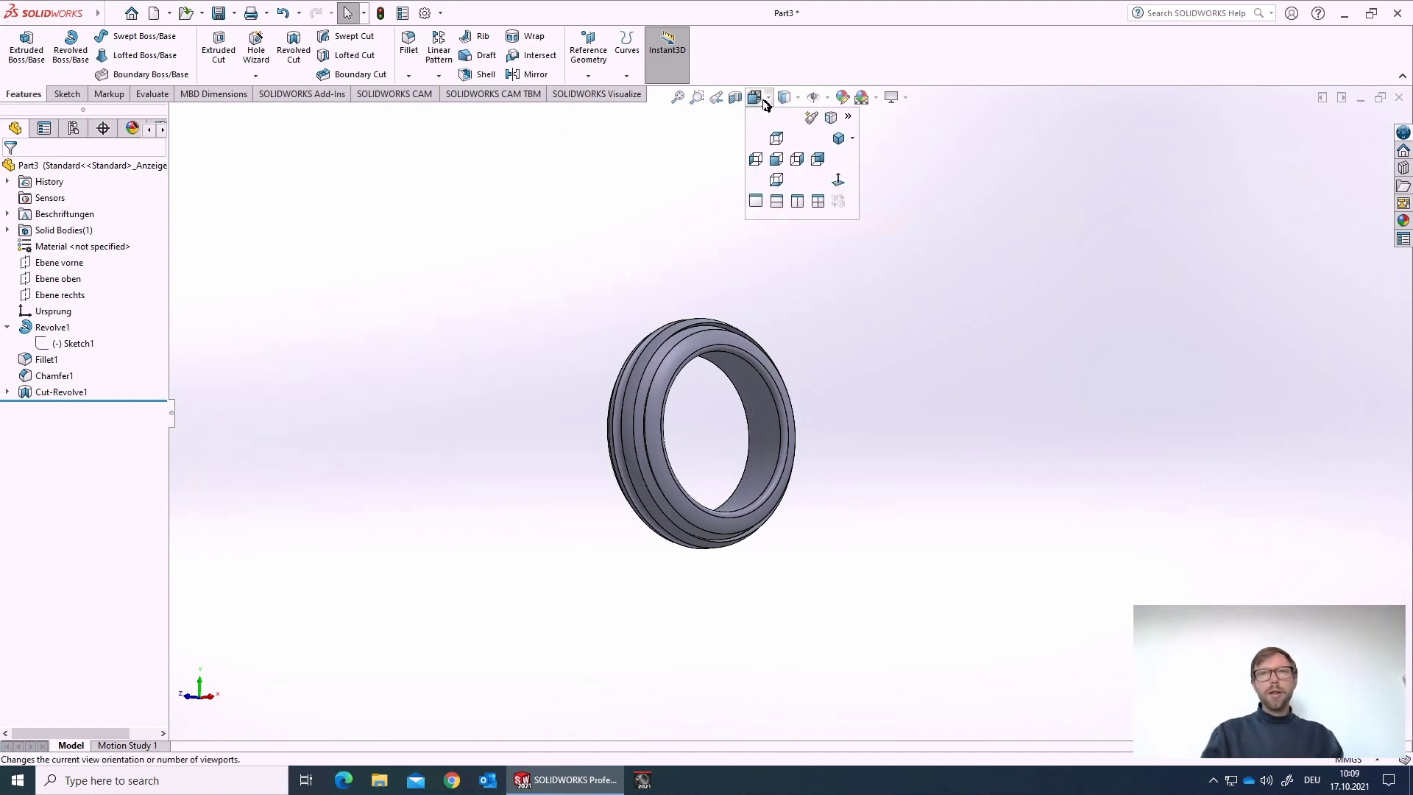
pyautogui.click(776, 138)
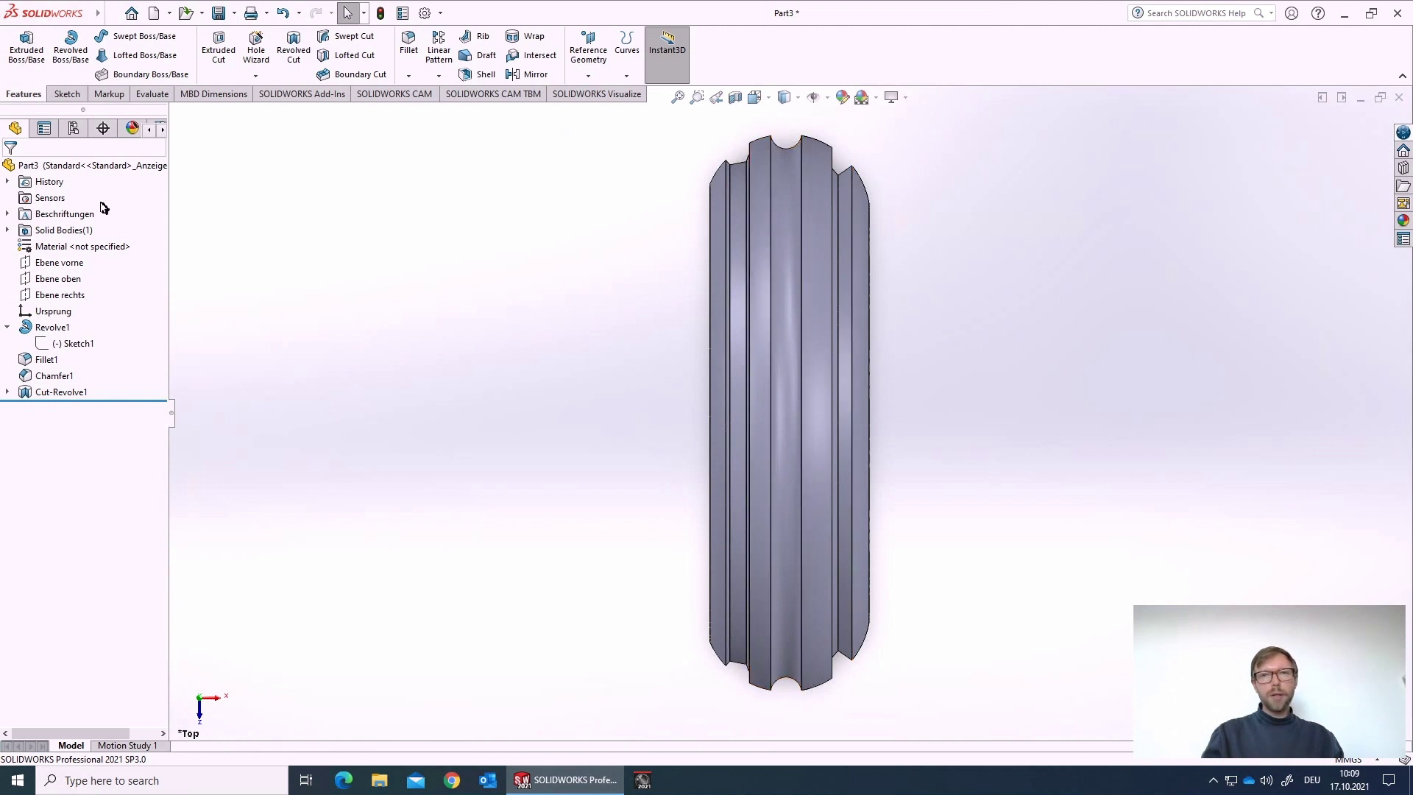
# Start another sketch on the front plane (Ebene vorne), viewed face-on, with the grooved ring sectioned along that plane at 0 mm offset
pyautogui.click(47, 265)
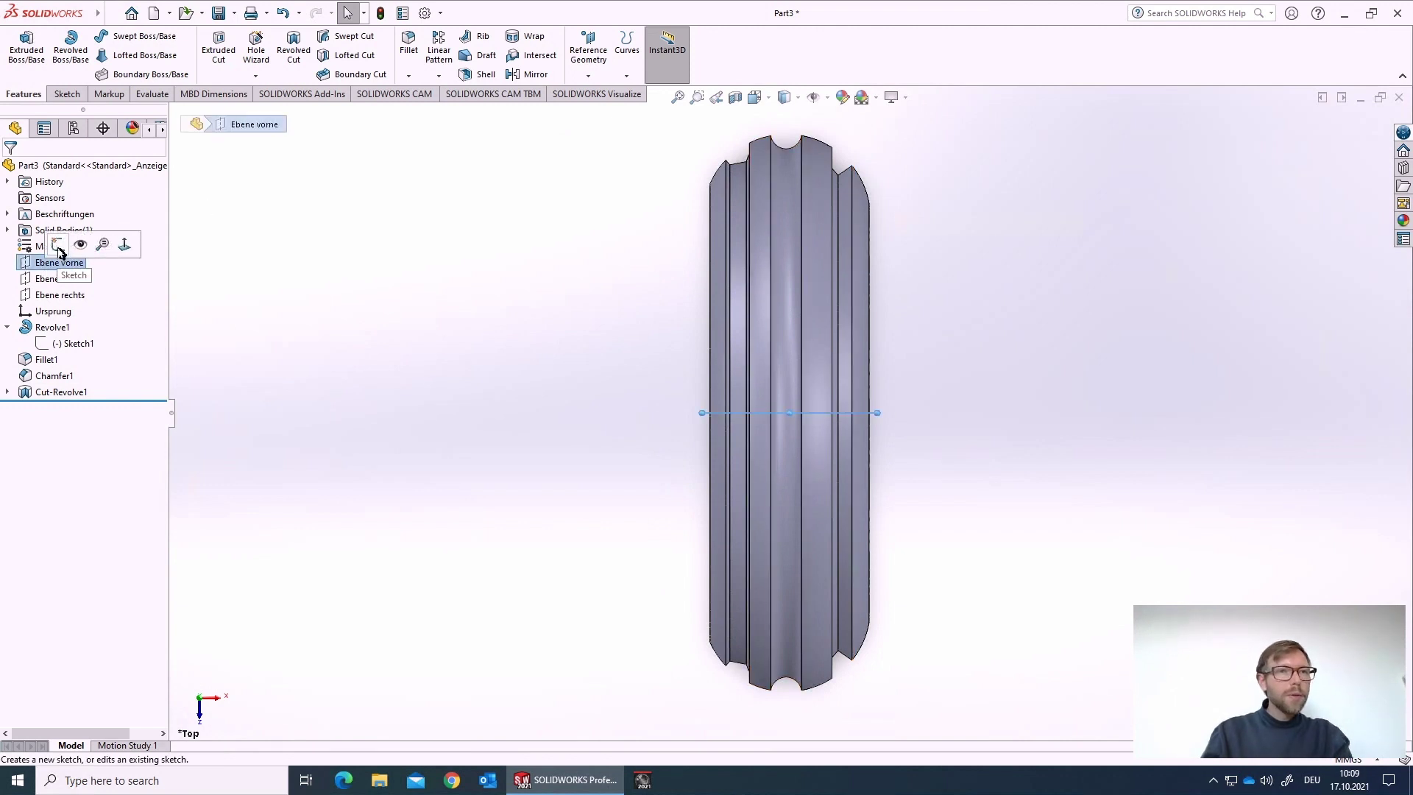
pyautogui.click(59, 249)
pyautogui.rightClick(65, 410)
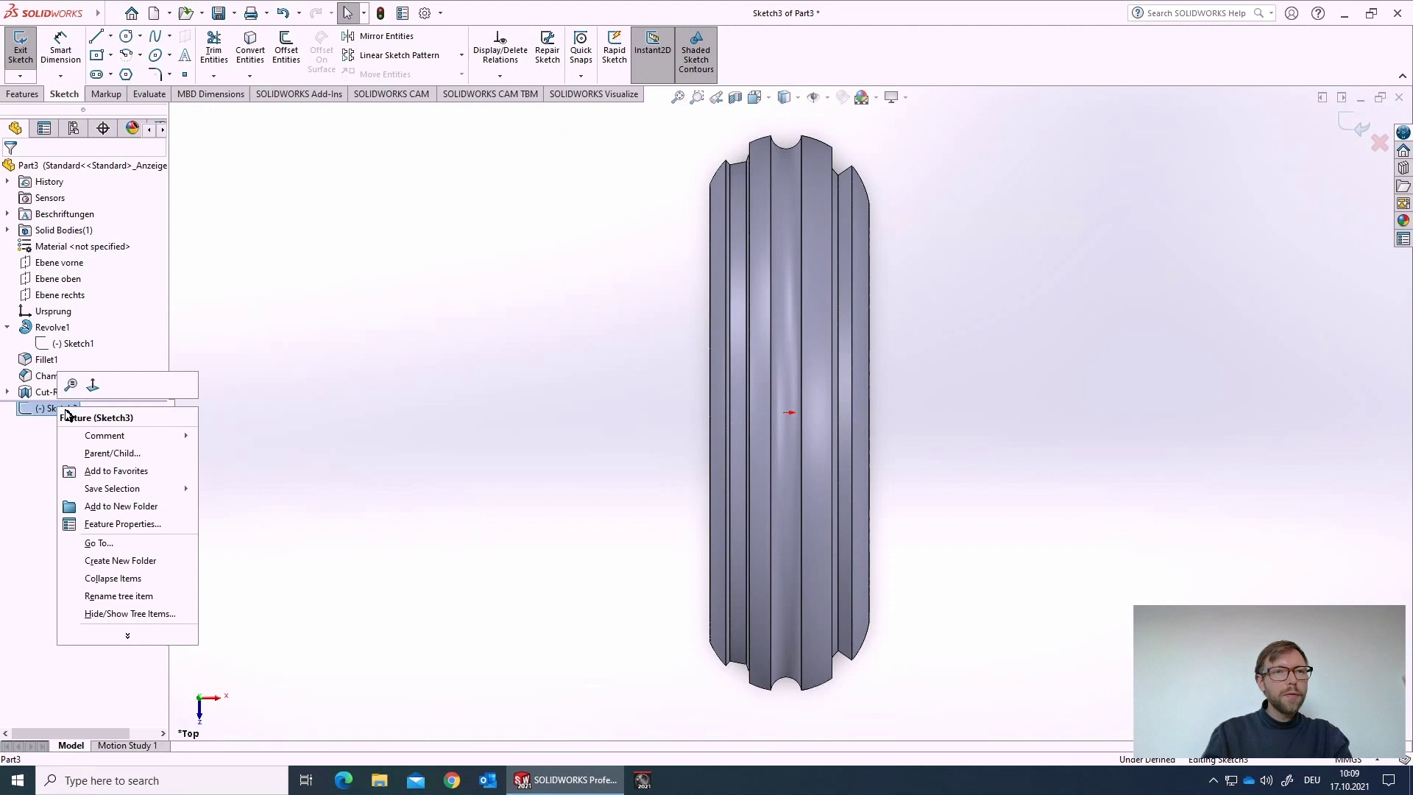
pyautogui.click(92, 384)
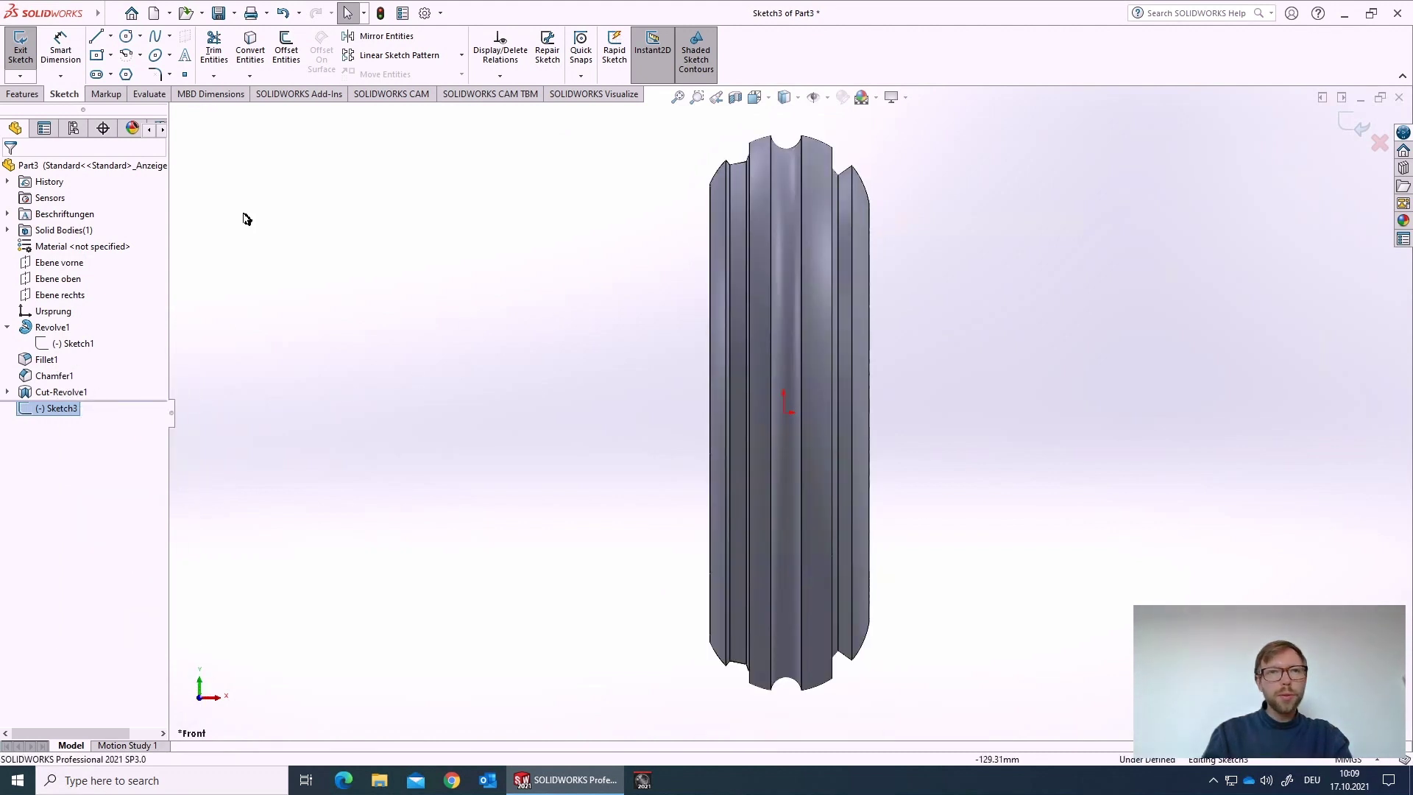
pyautogui.click(736, 99)
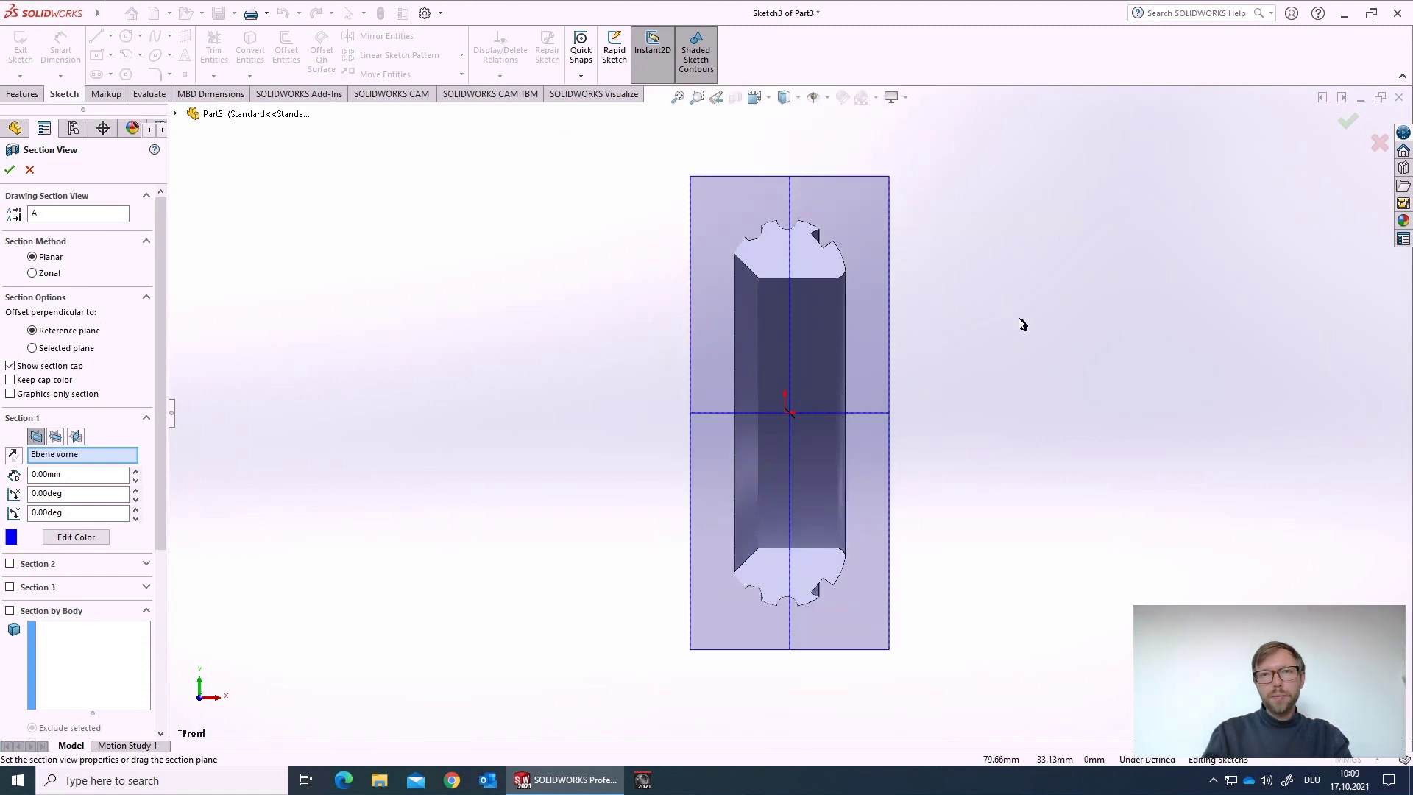
pyautogui.click(10, 169)
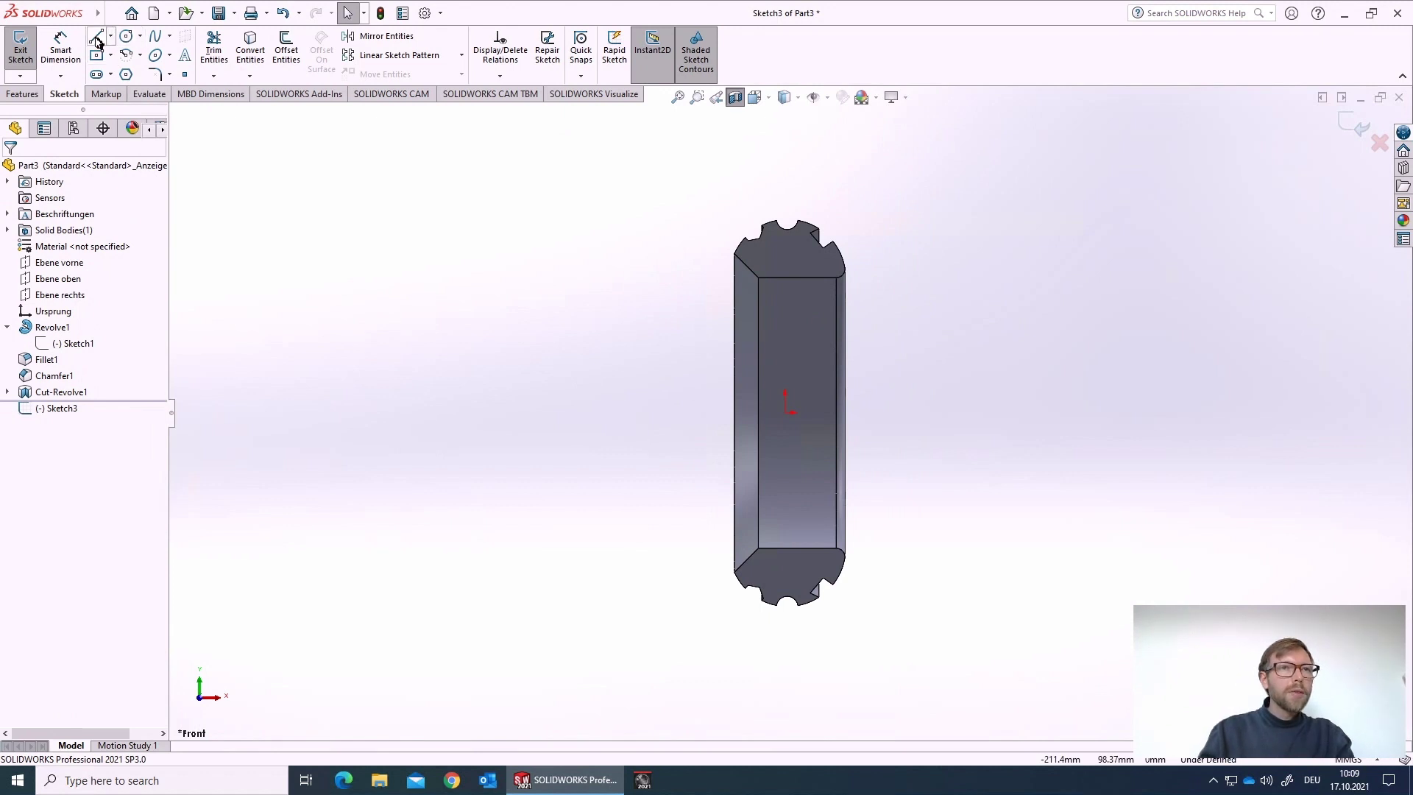
# Draw a horizontal line about 367 mm long through the origin, starting left of the ring and extending far to its right
pyautogui.click(96, 38)
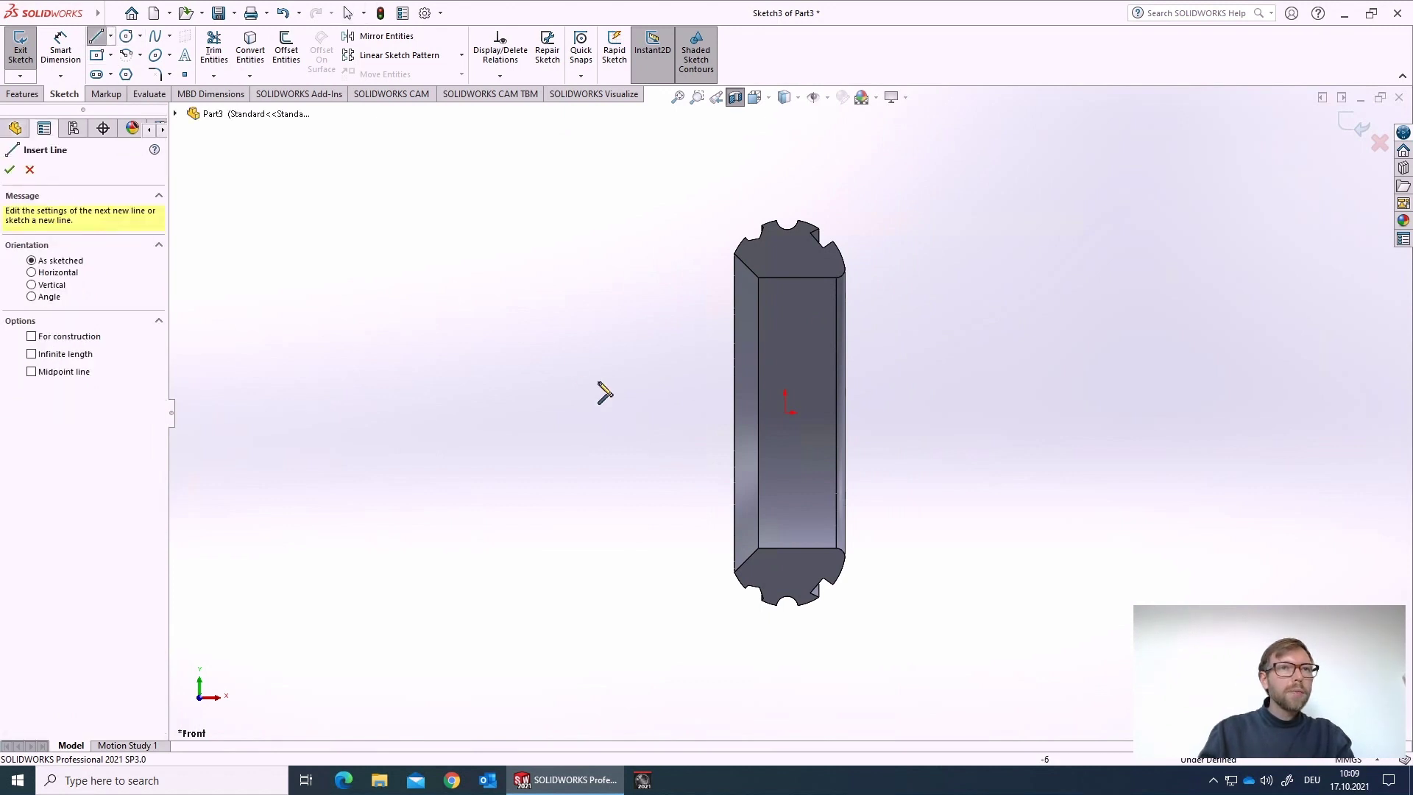
pyautogui.click(548, 414)
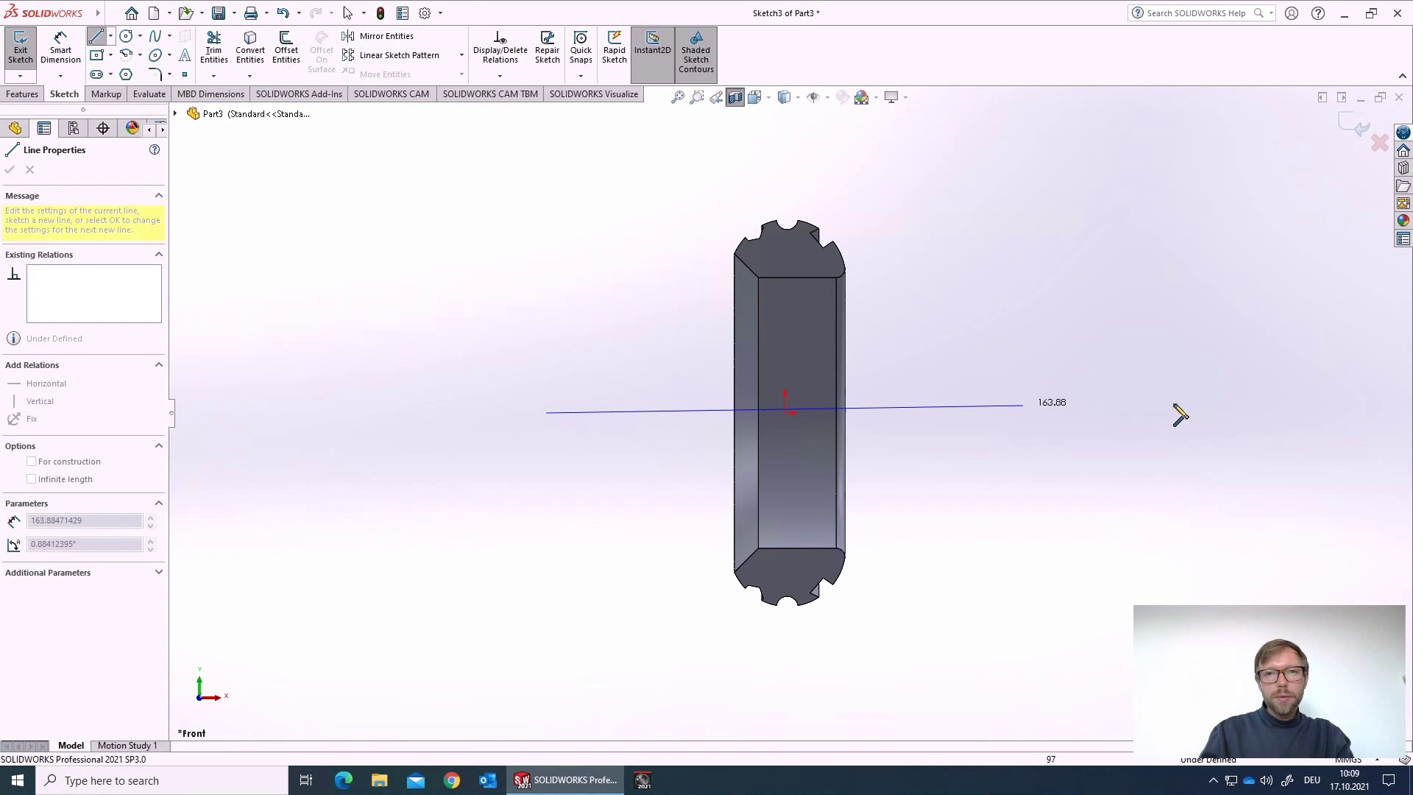
pyautogui.scroll(3, 1283, 429)
pyautogui.scroll(-2, 1283, 430)
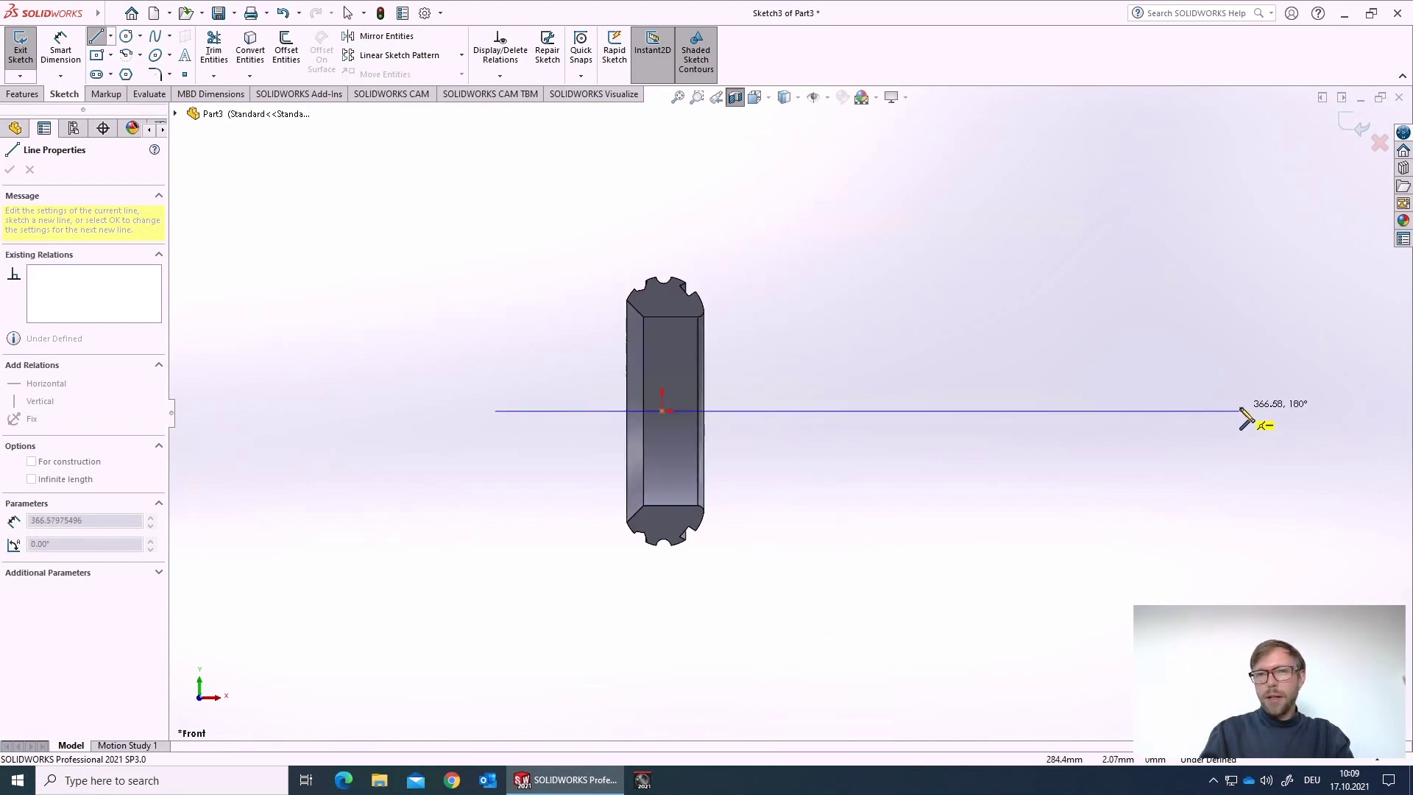
pyautogui.click(1242, 411)
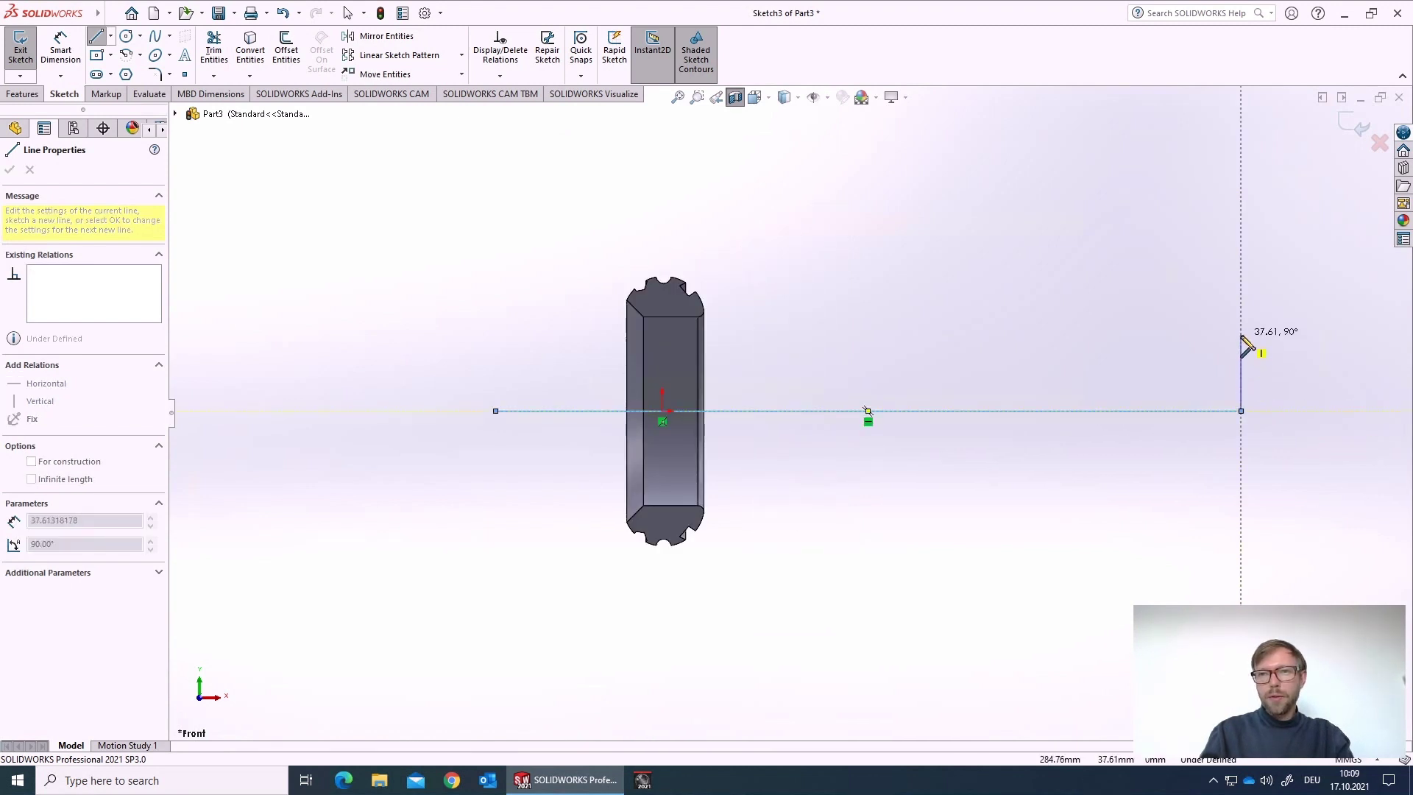
# Continue the profile with a right end edge about 52 mm high and an upper edge containing a trapezoidal recess with a floor about 41 mm long
pyautogui.click(1243, 306)
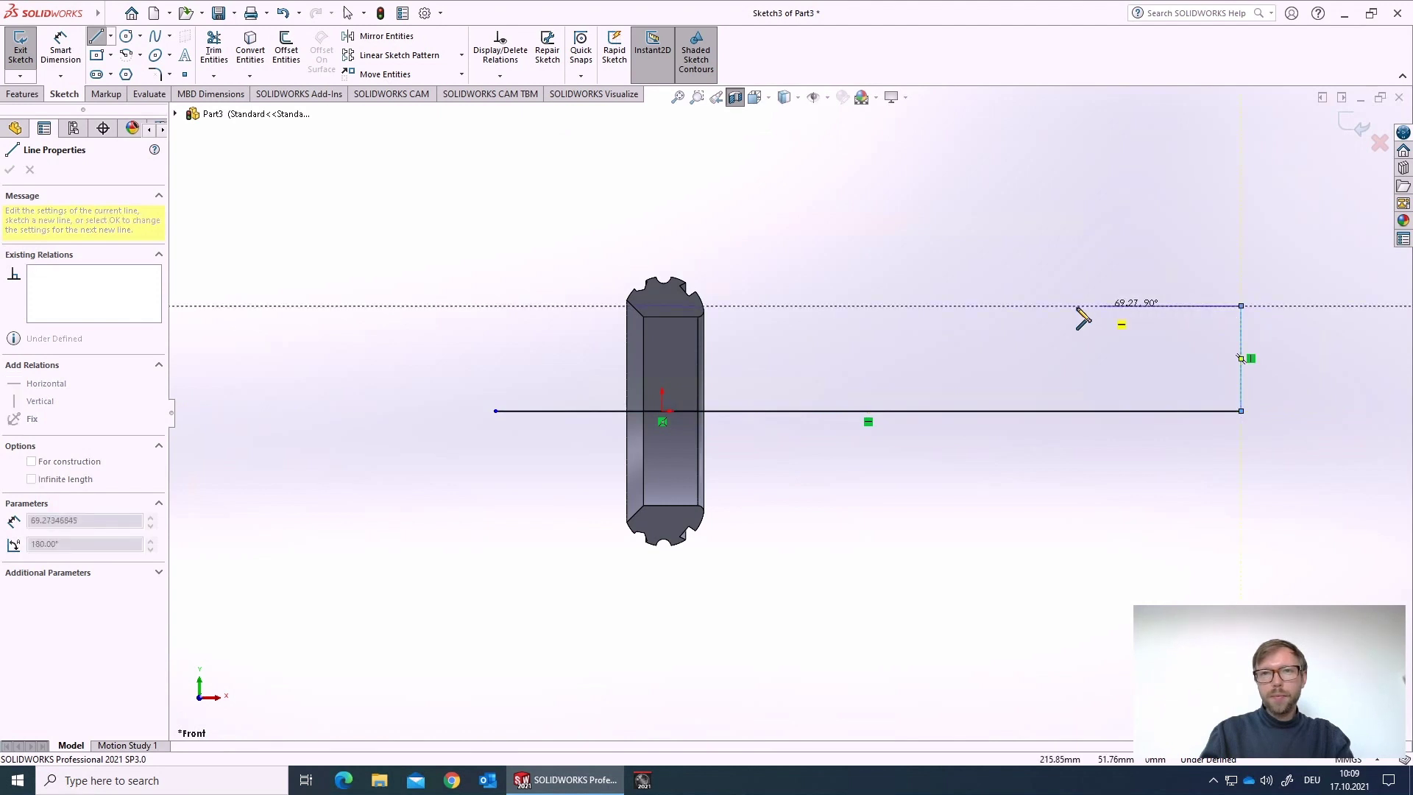
pyautogui.click(1116, 306)
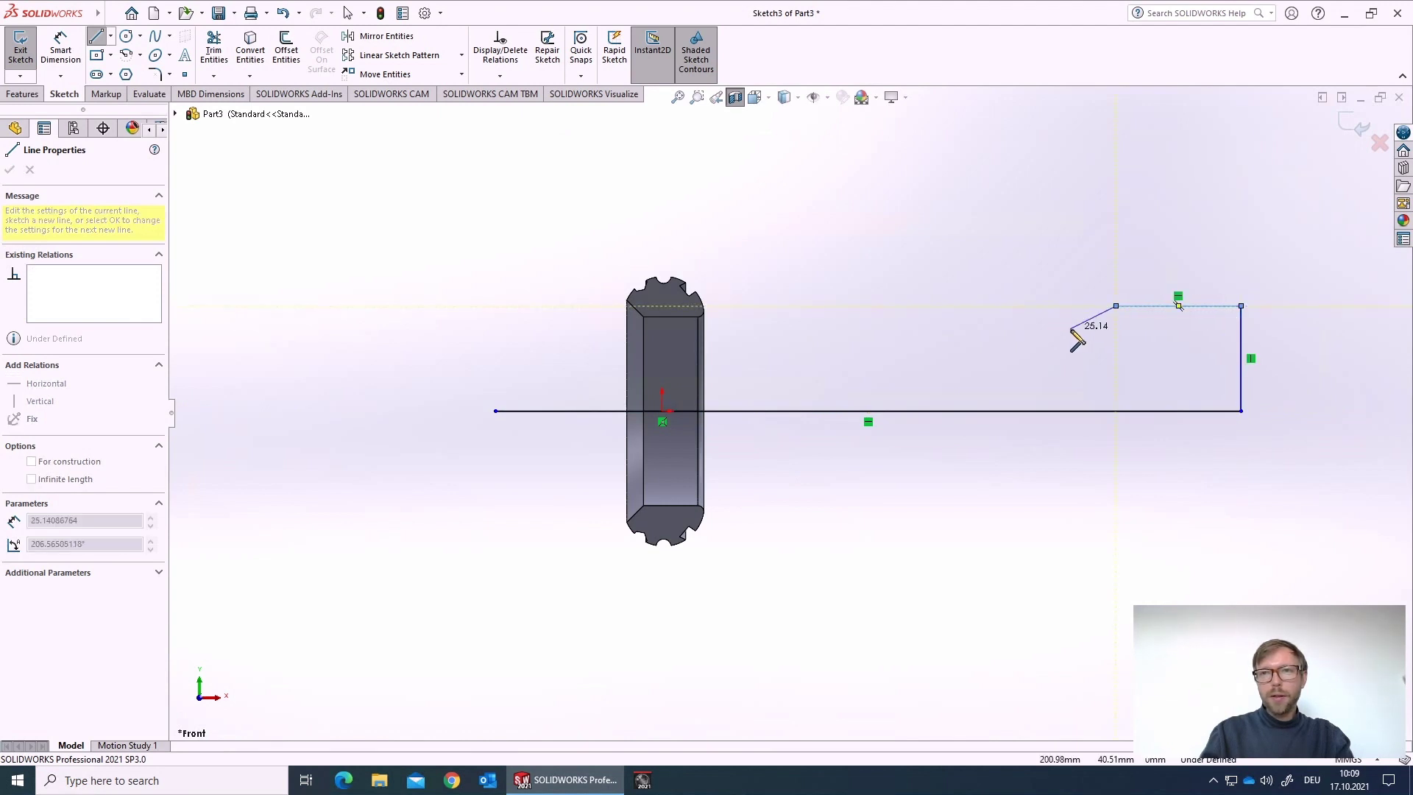
pyautogui.click(1071, 328)
pyautogui.click(988, 329)
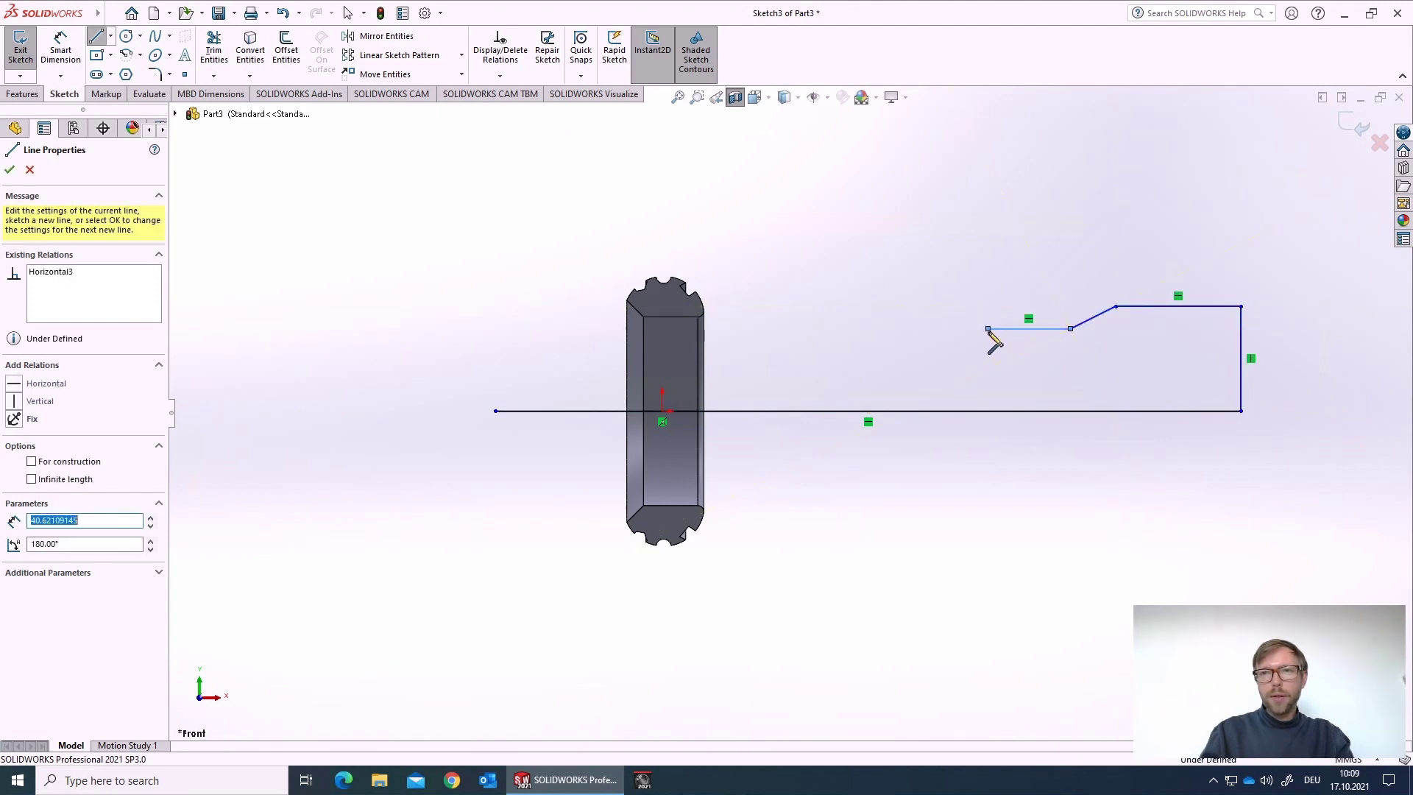
pyautogui.click(957, 306)
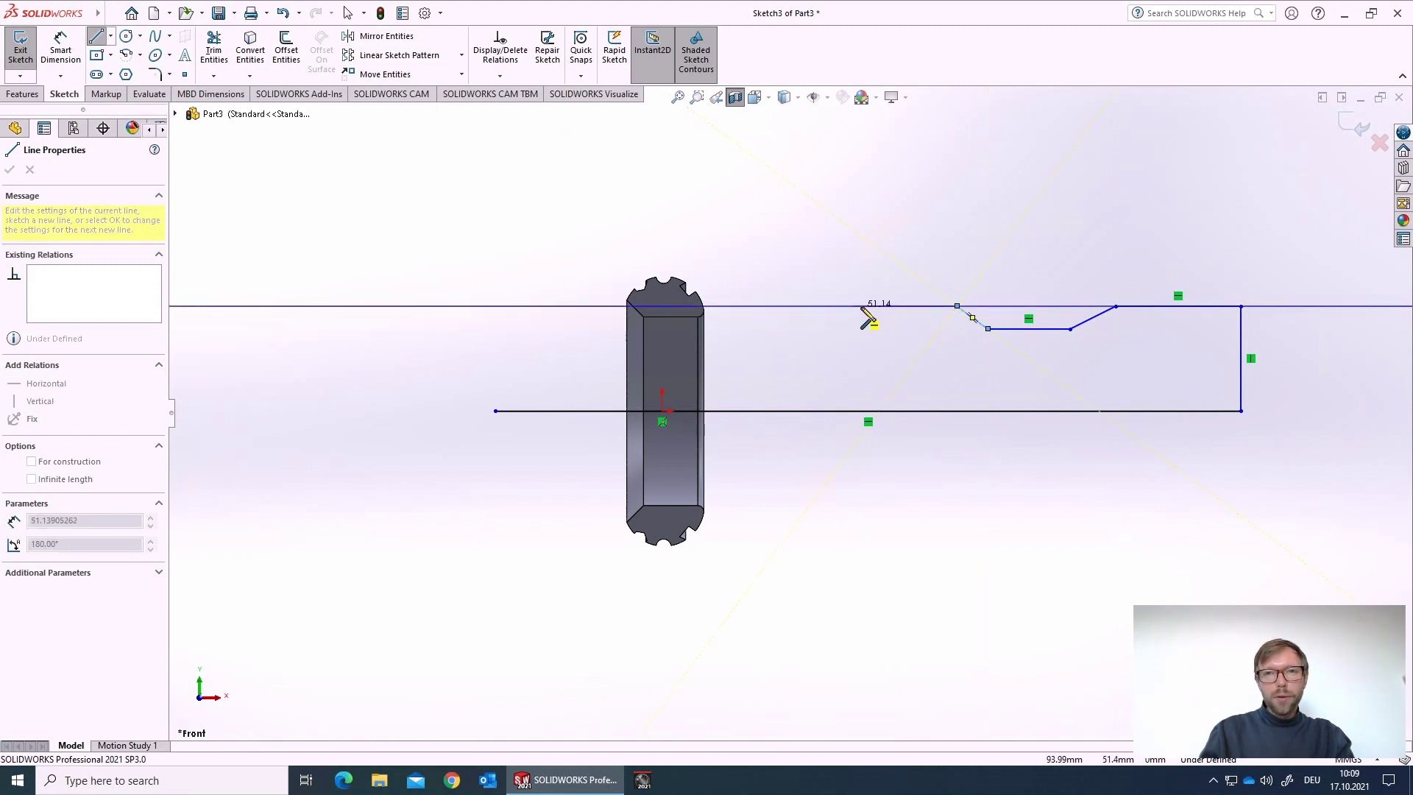
pyautogui.click(894, 305)
# Add a semicircular groove curving downward and continue the upper edge horizontally to just right of the ring
pyautogui.scroll(-5, 905, 317)
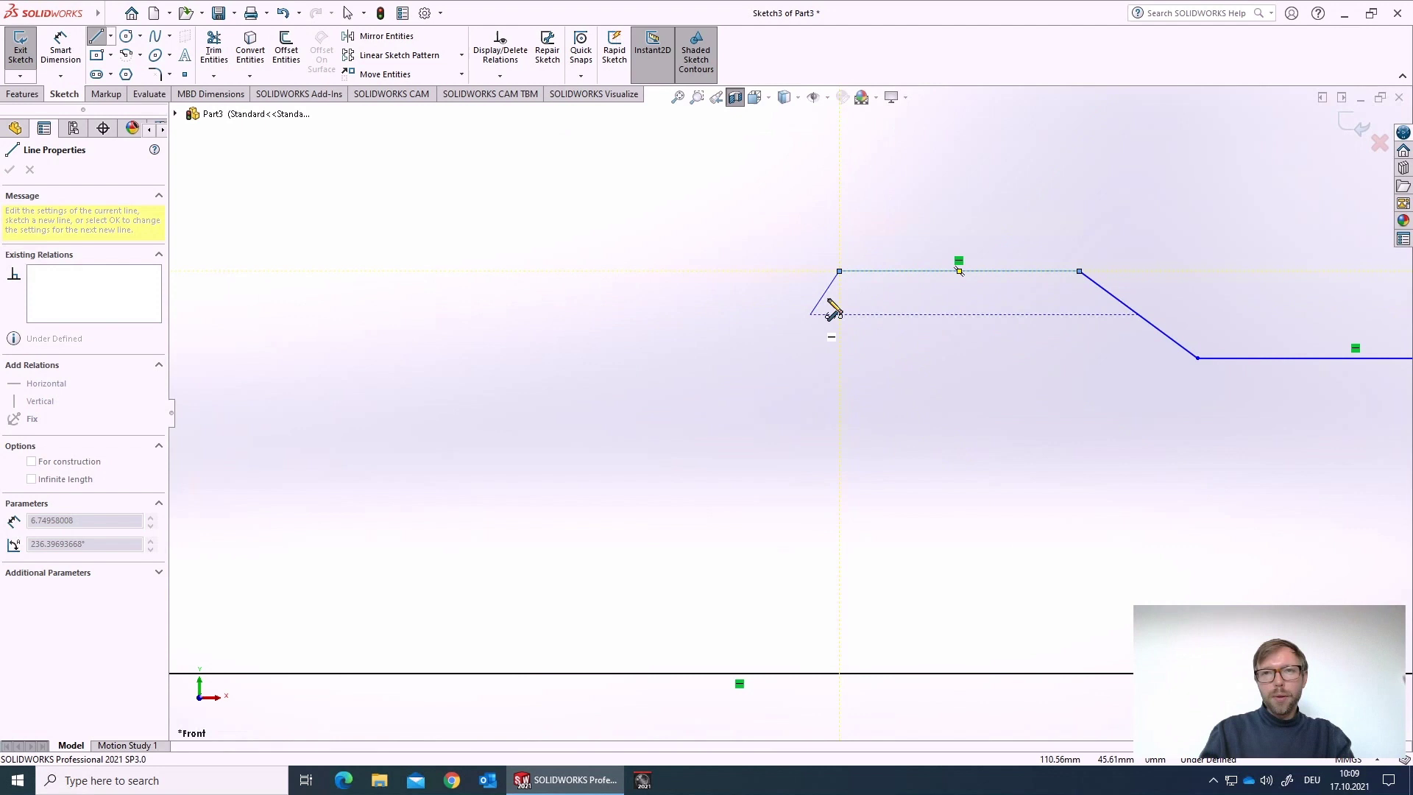
pyautogui.click(703, 273)
pyautogui.scroll(3, 562, 324)
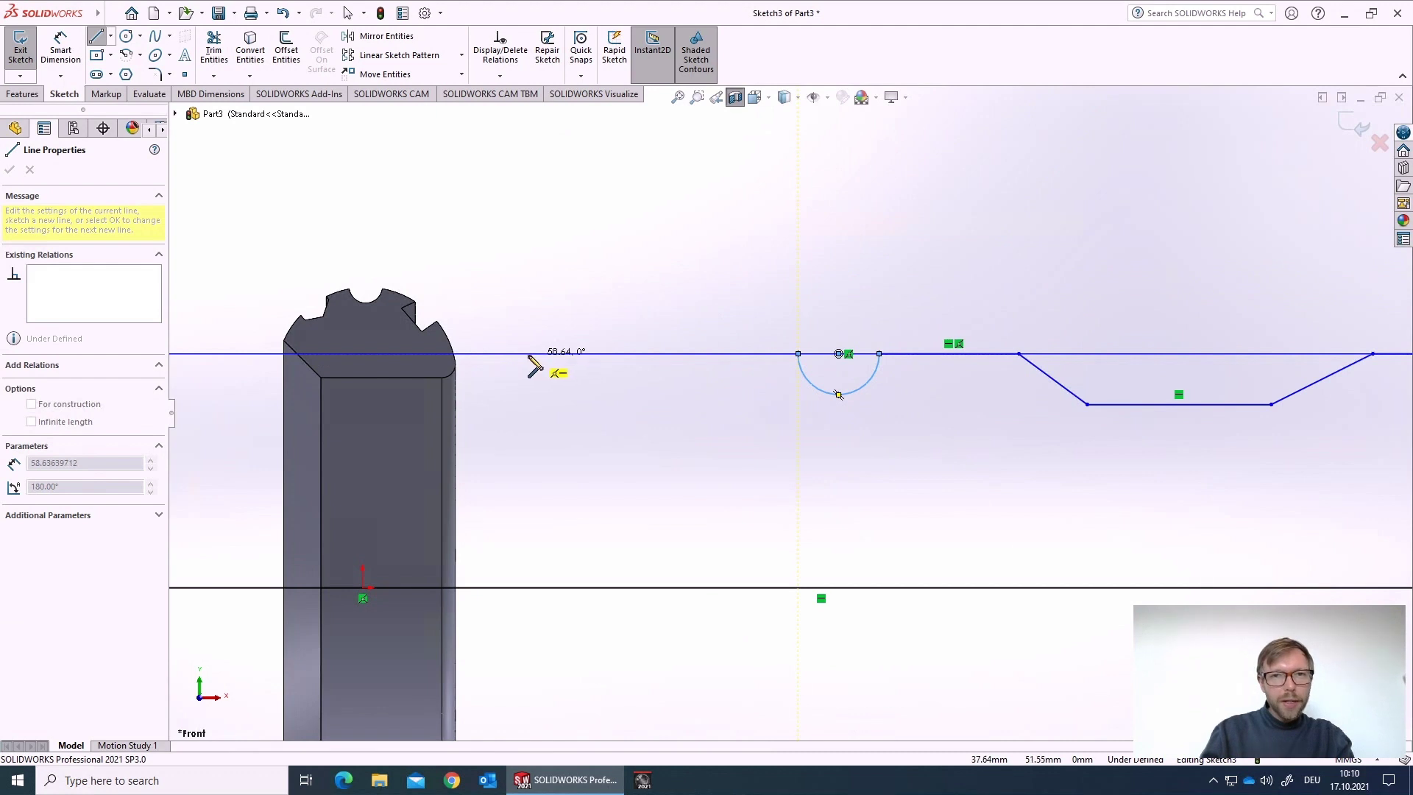
pyautogui.click(495, 354)
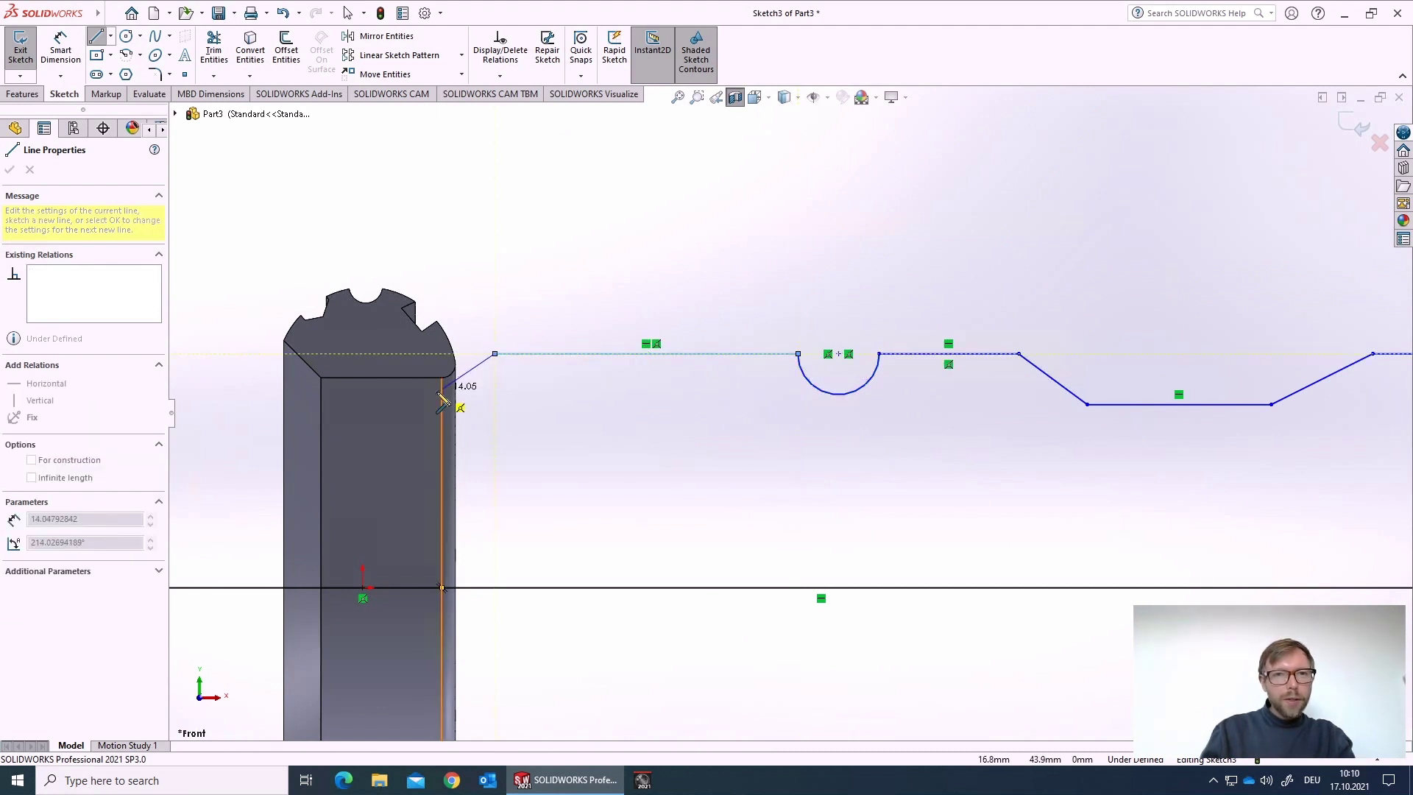
# Draw a second sloped recess spanning the ring with a floor about 38 mm long, and close the profile at the base line's left end
pyautogui.click(433, 395)
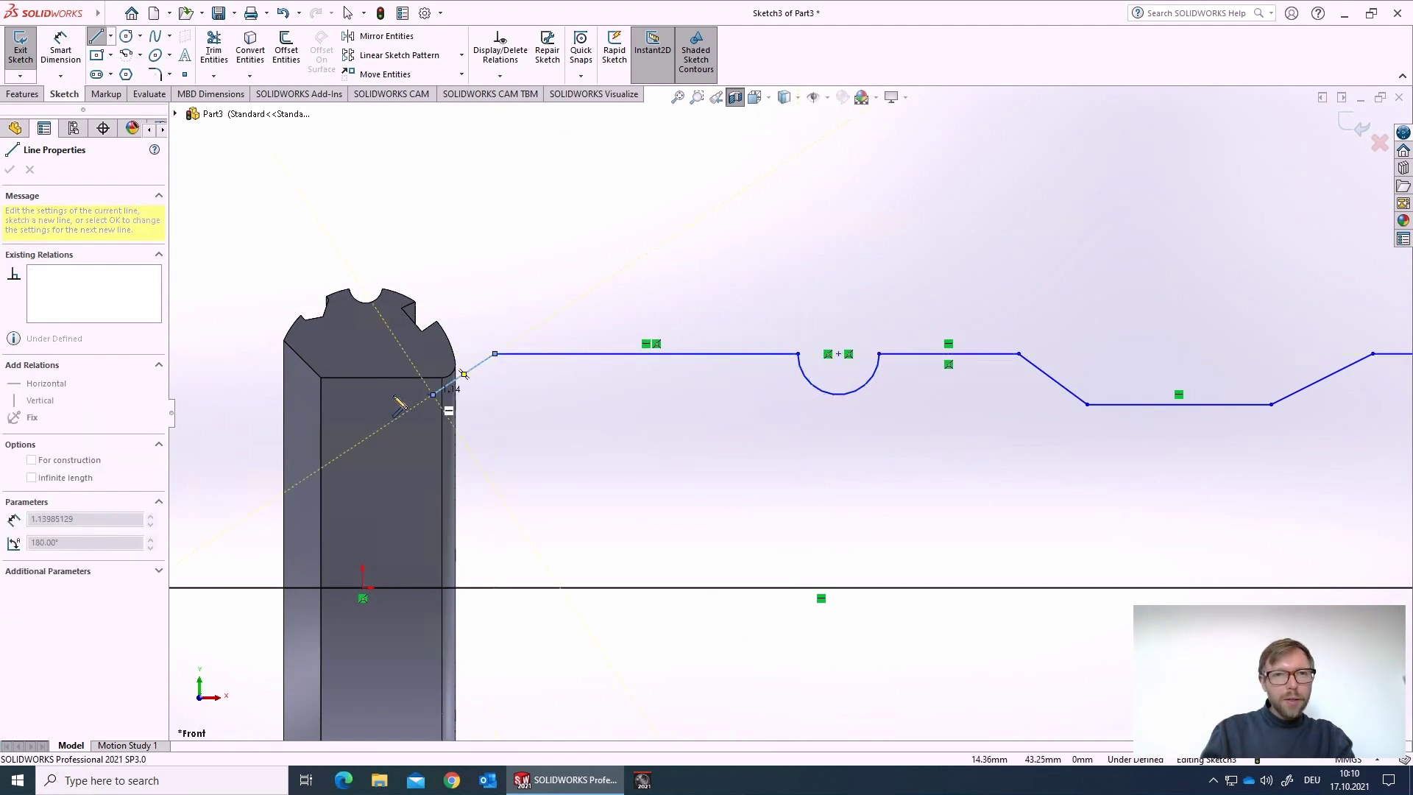
pyautogui.click(262, 395)
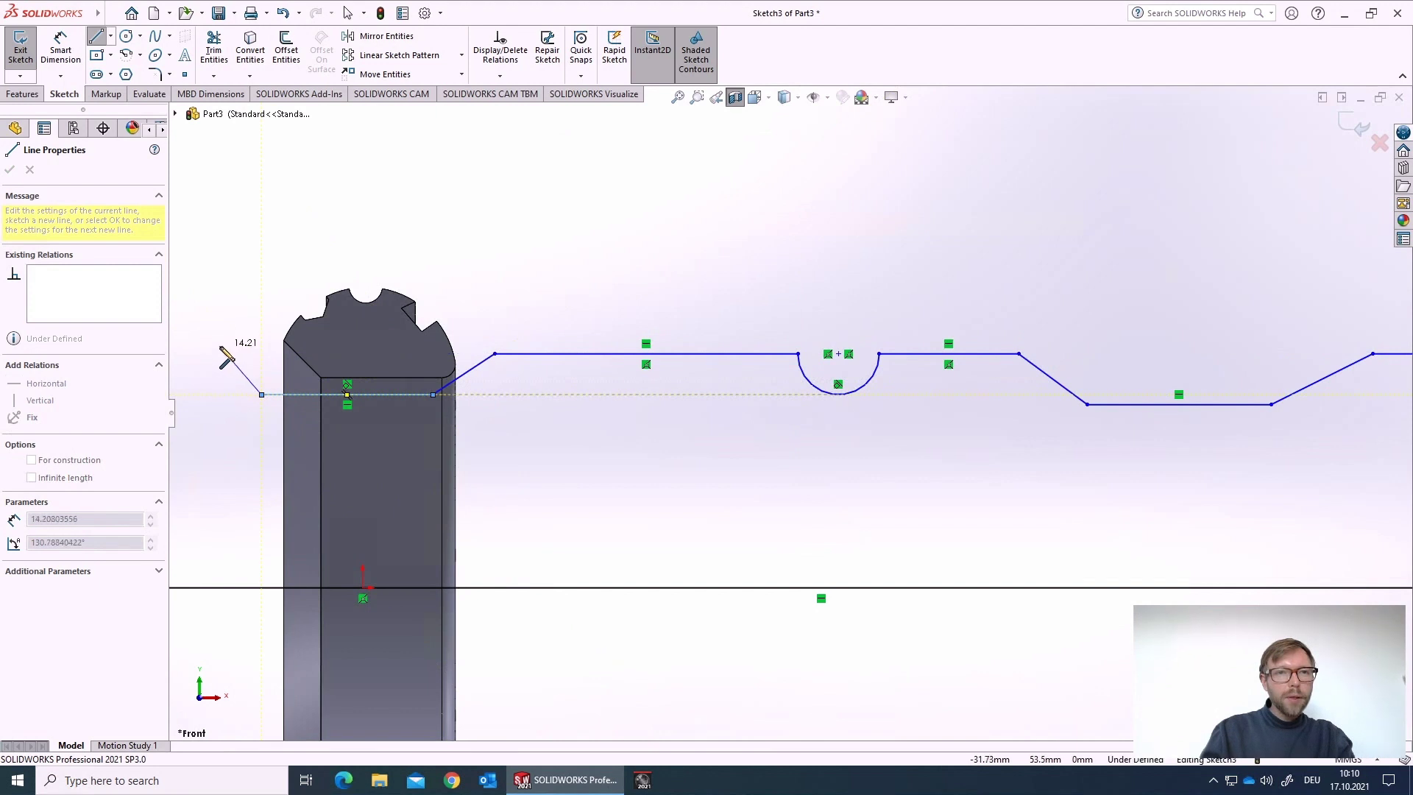
pyautogui.click(221, 347)
pyautogui.scroll(1, 221, 348)
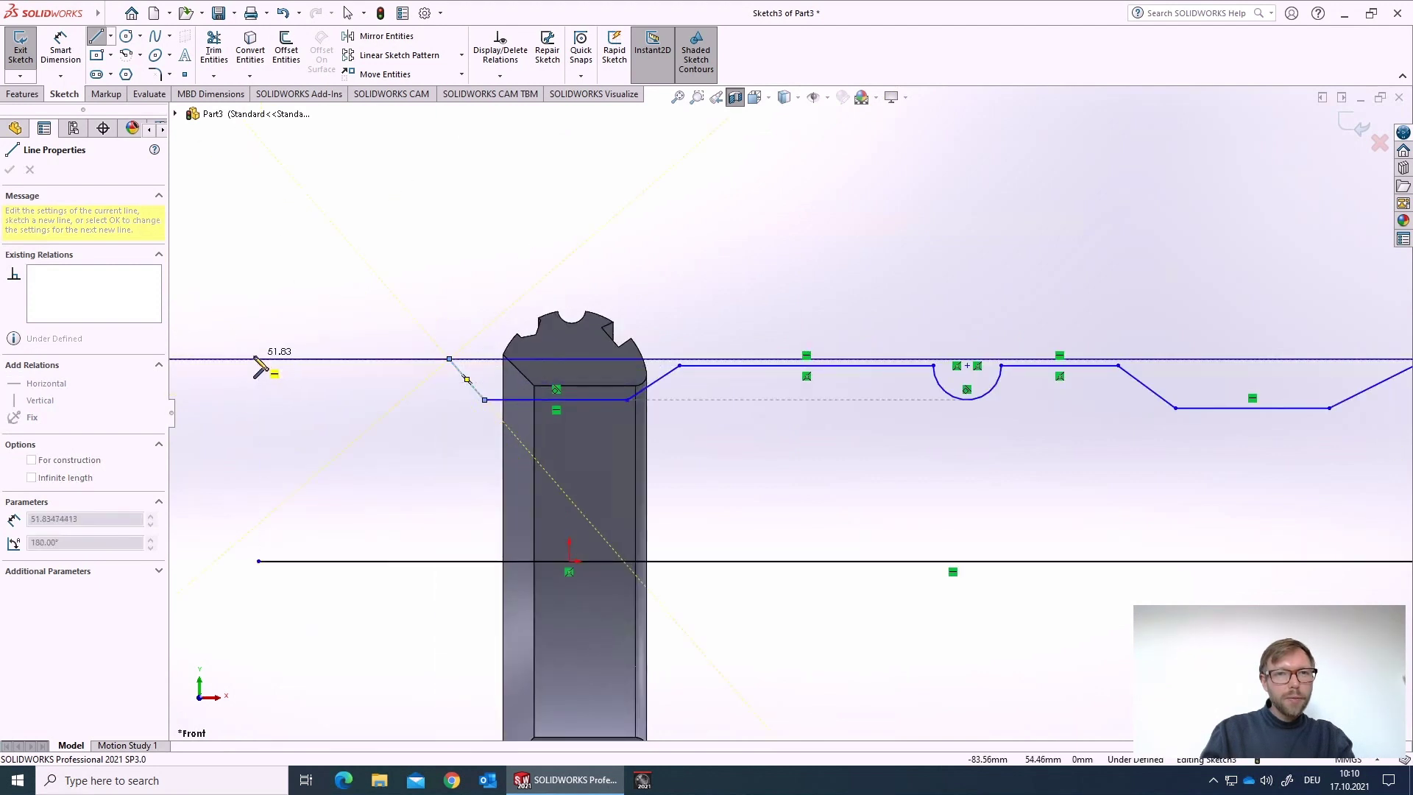
pyautogui.click(258, 358)
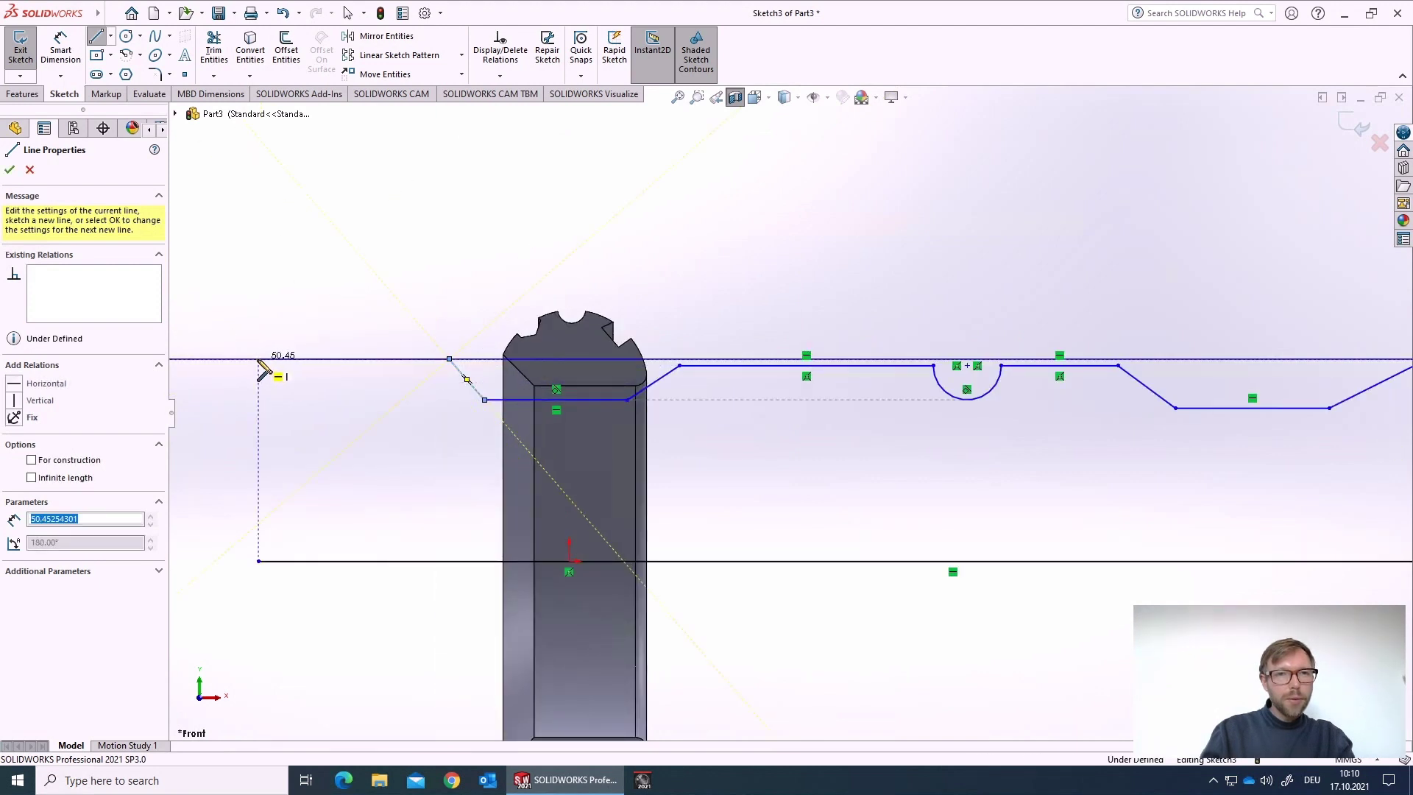
pyautogui.click(259, 561)
pyautogui.scroll(-3, 631, 431)
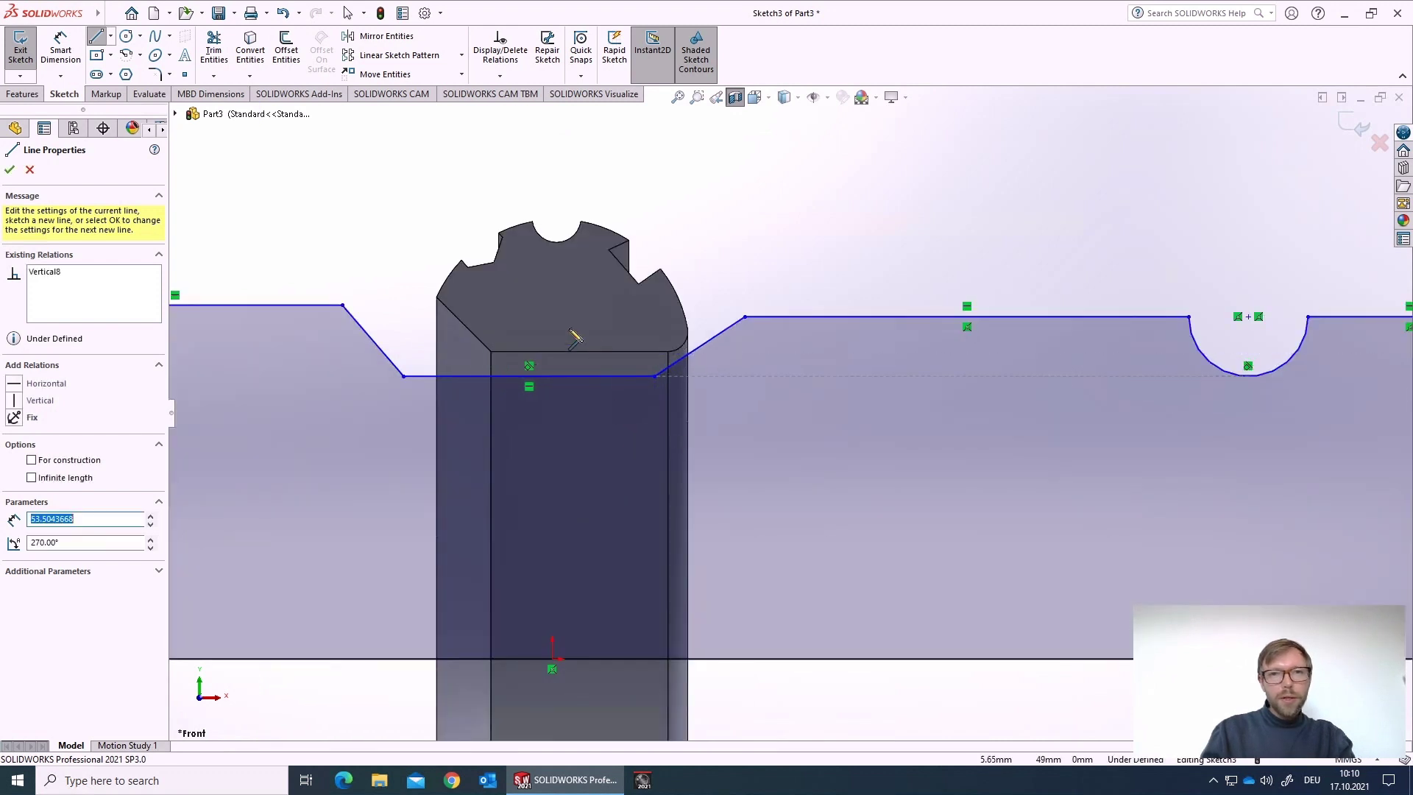
pyautogui.press('Escape')
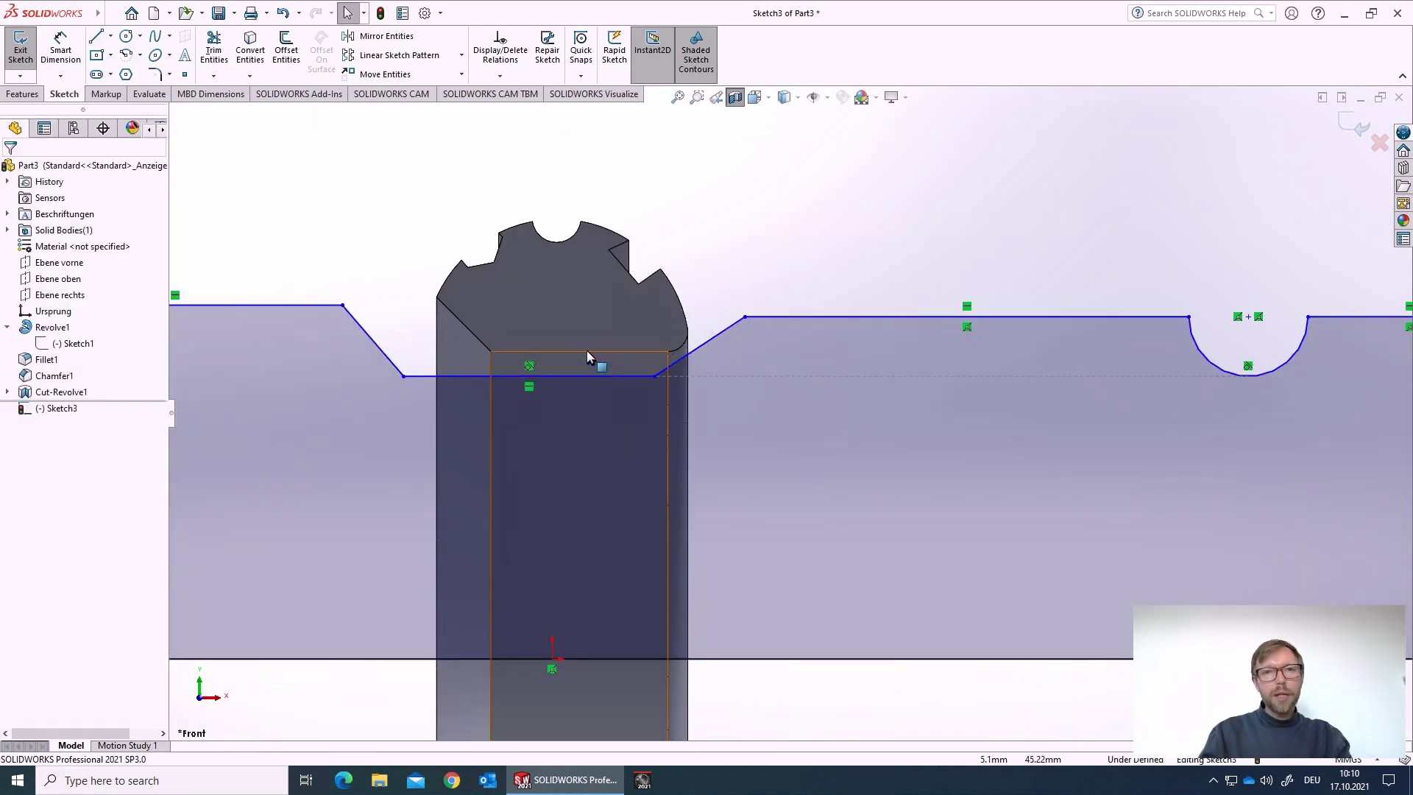
pyautogui.scroll(-2, 597, 360)
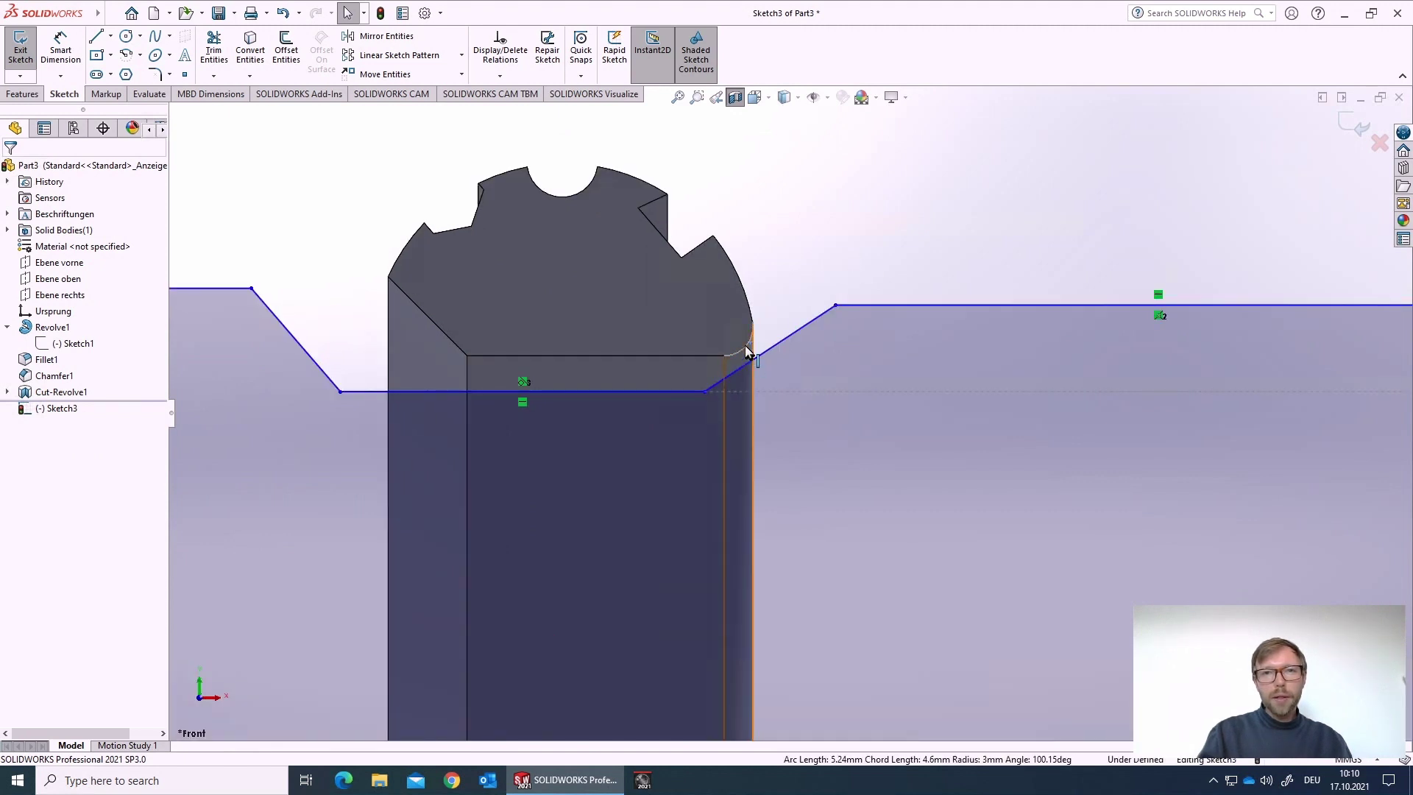
pyautogui.click(724, 351)
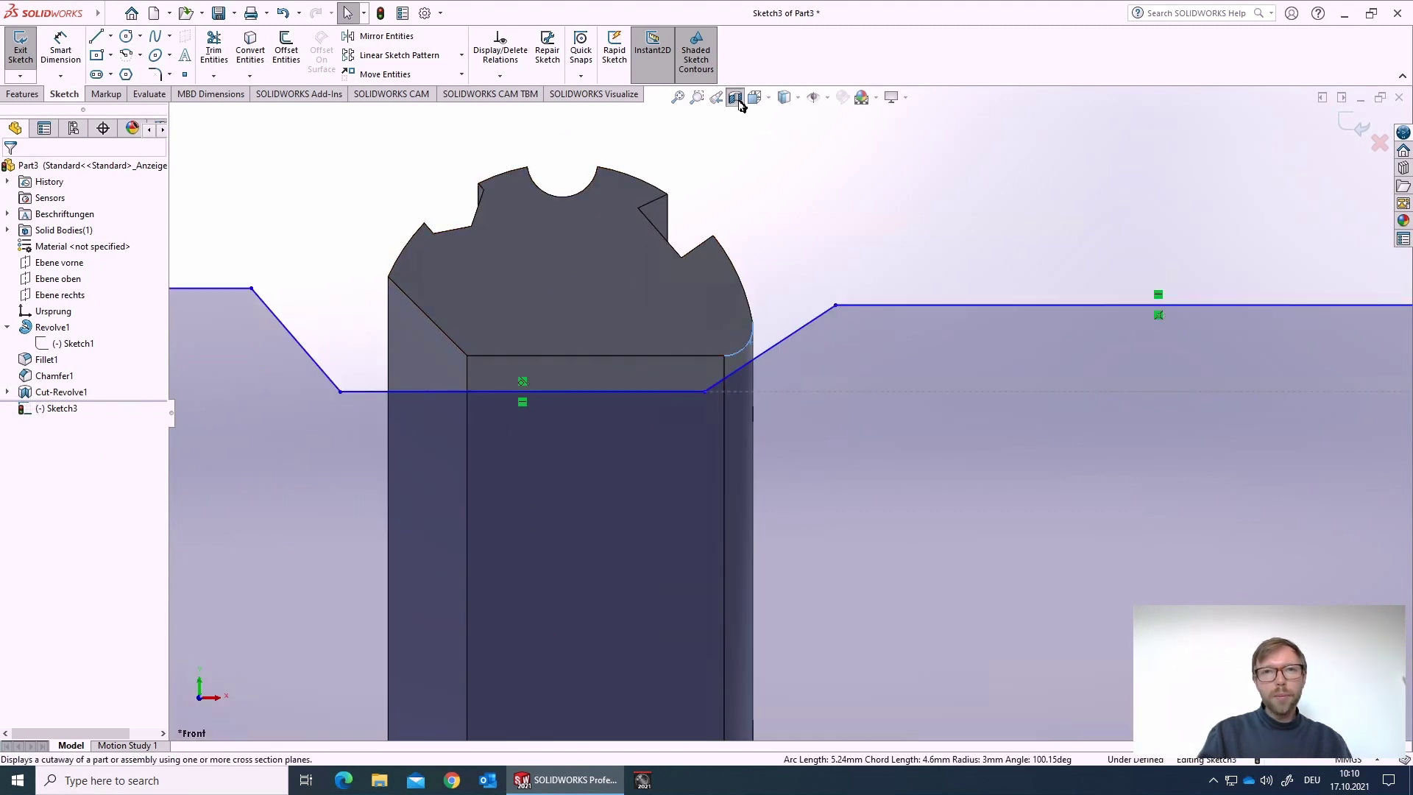
pyautogui.click(586, 394)
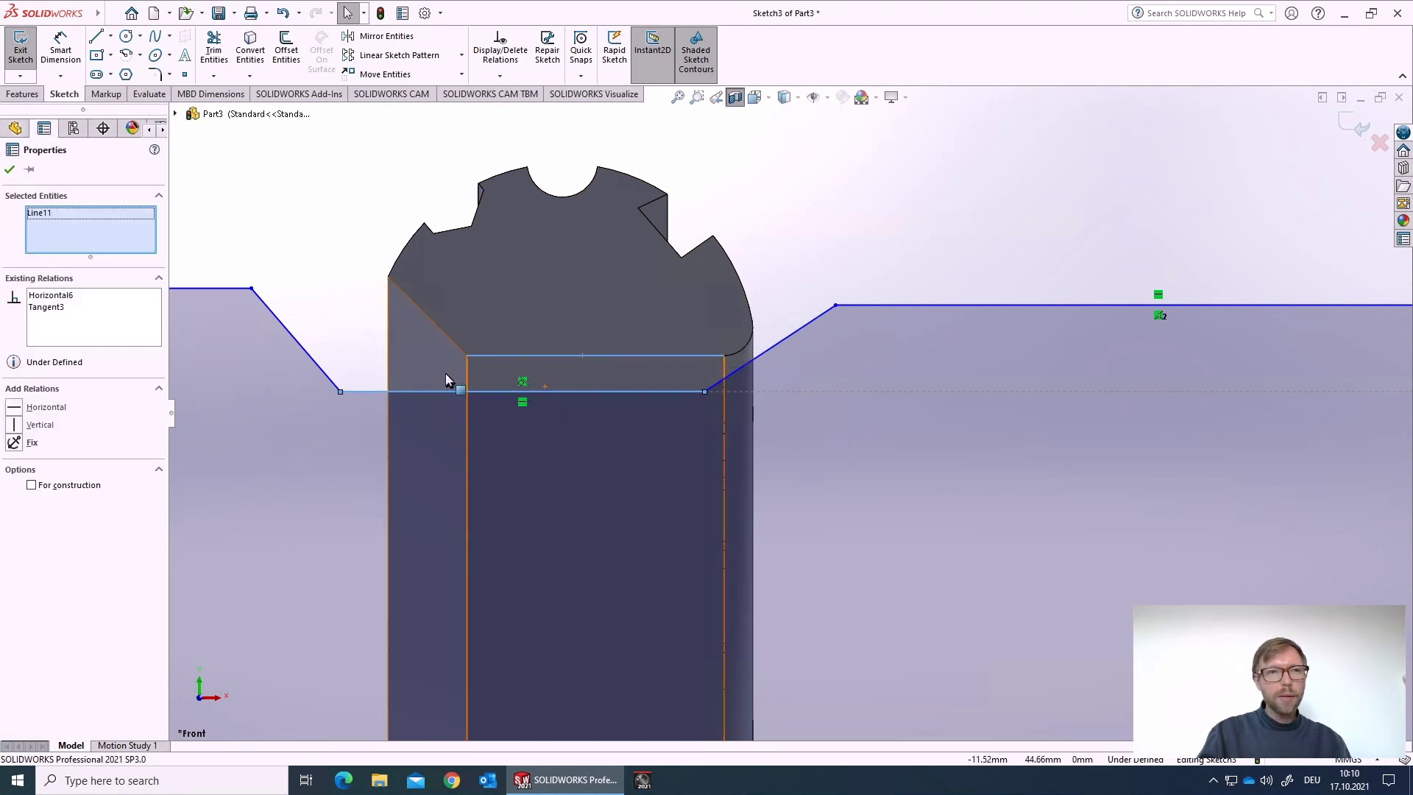
pyautogui.click(321, 277)
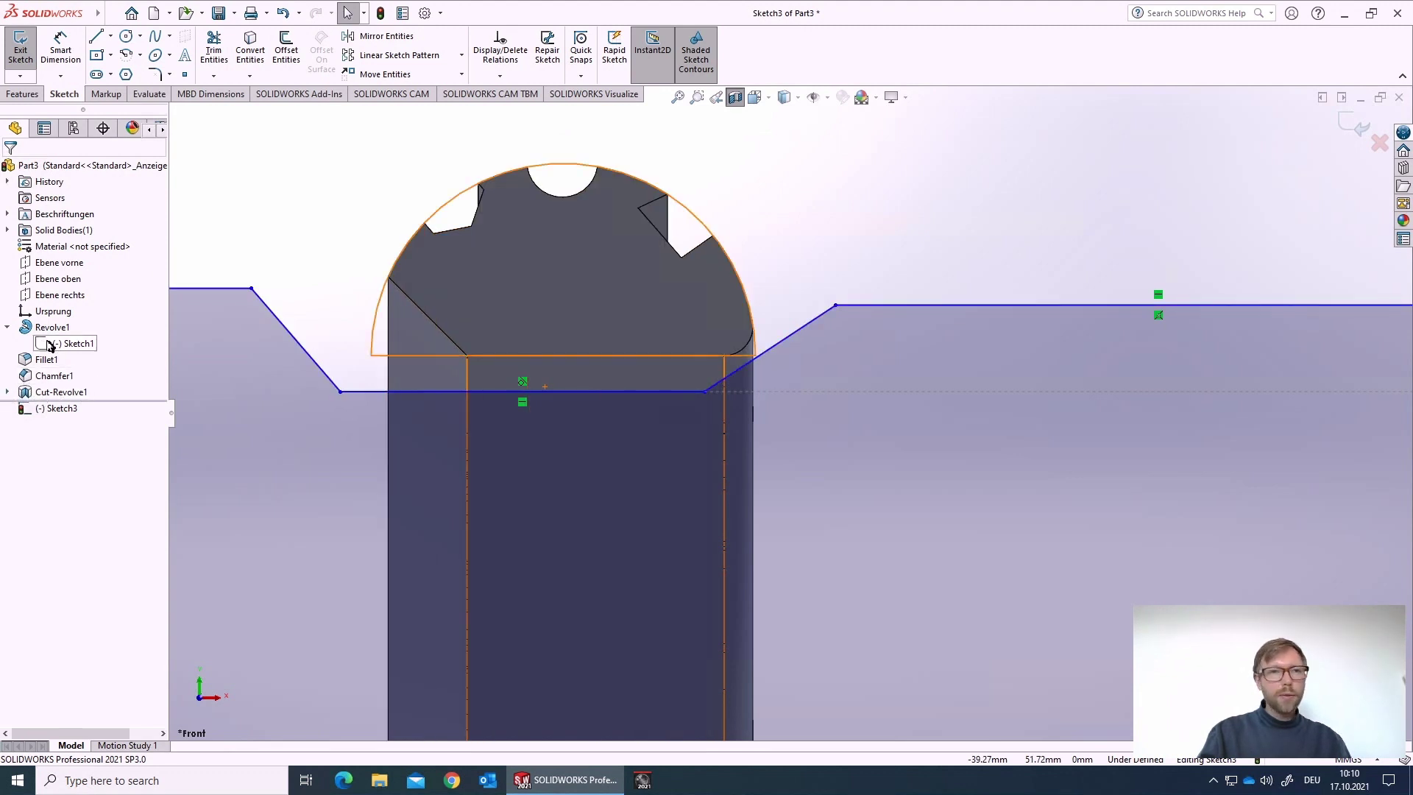
# Show Sketch1 of the ring and dimension the recess floor 2 mm below that sketch's bottom line
pyautogui.click(65, 346)
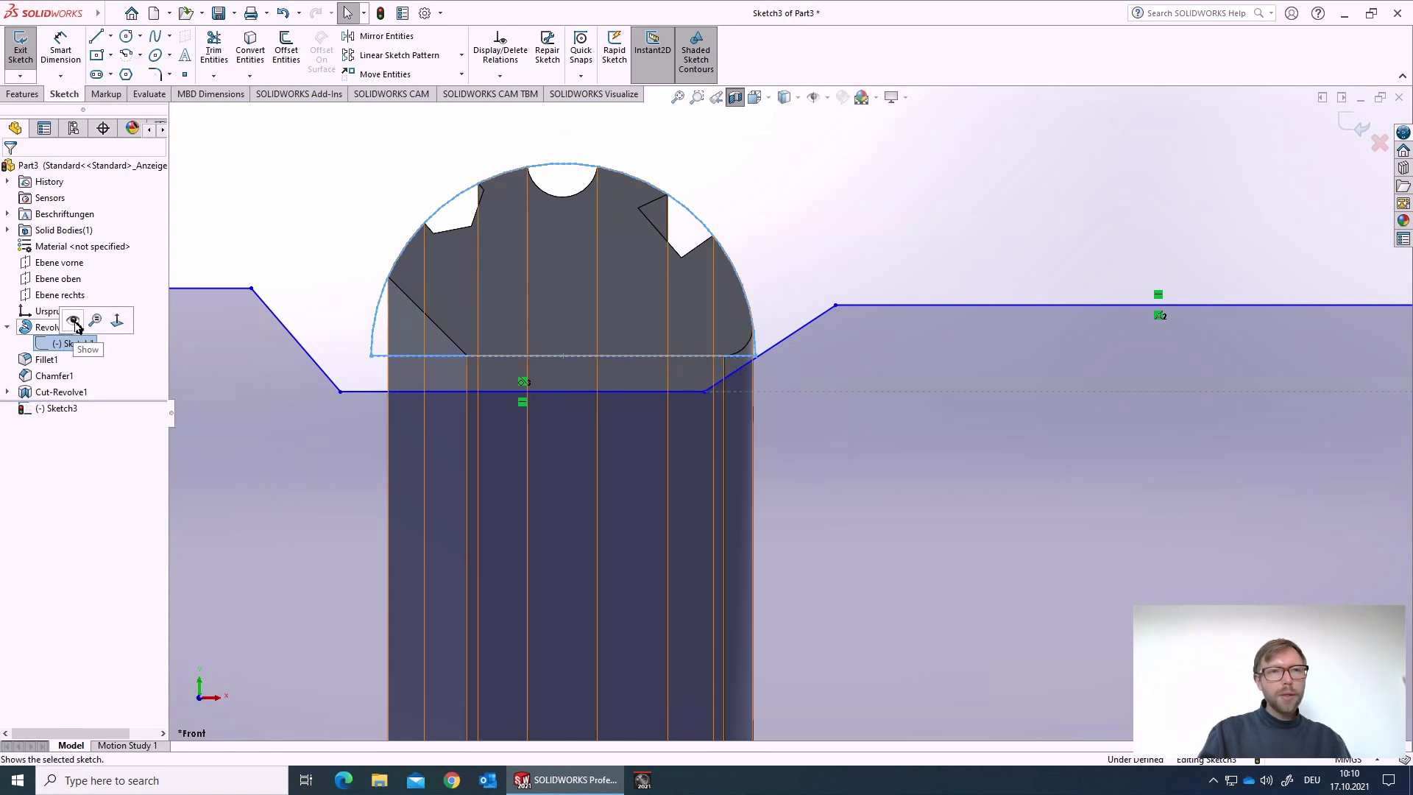
pyautogui.click(74, 322)
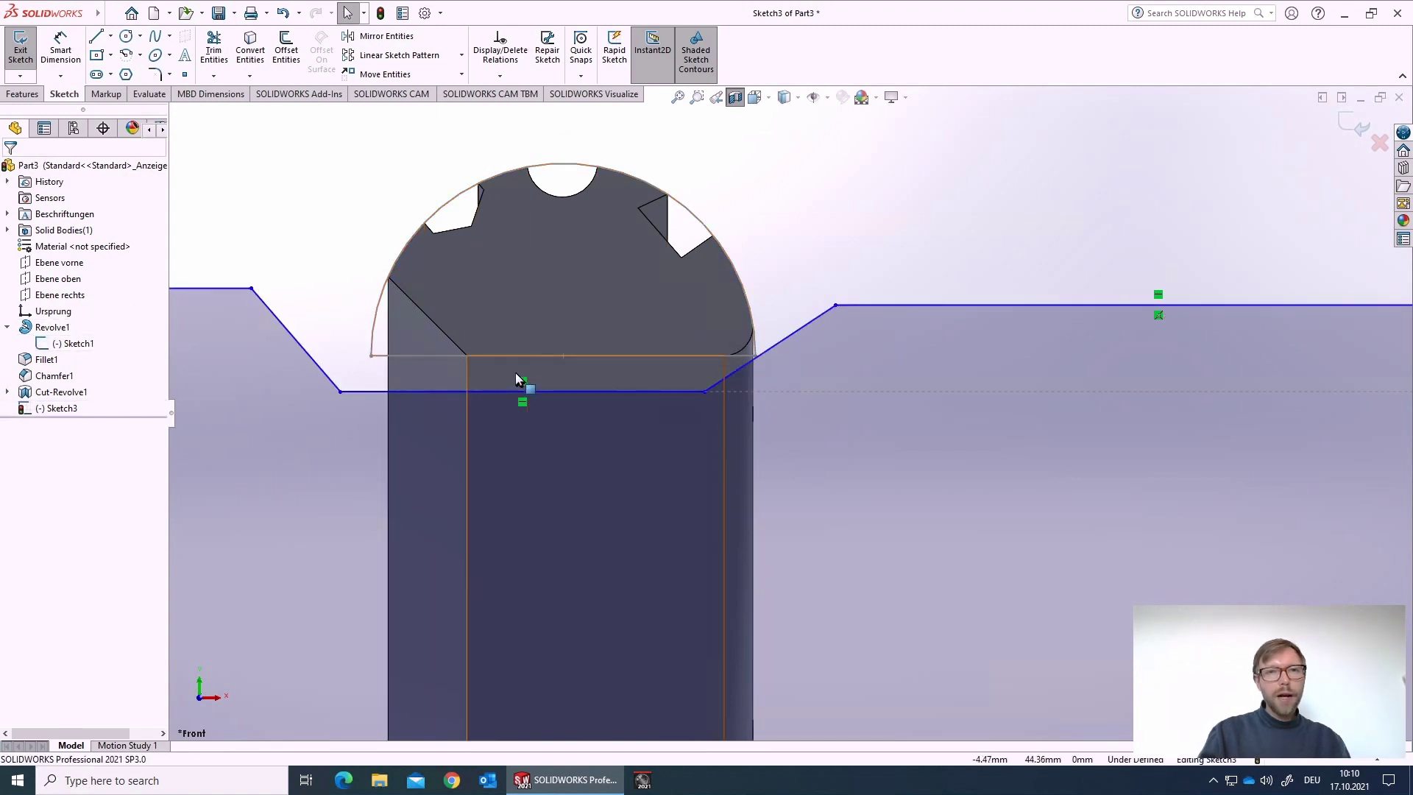
pyautogui.click(534, 357)
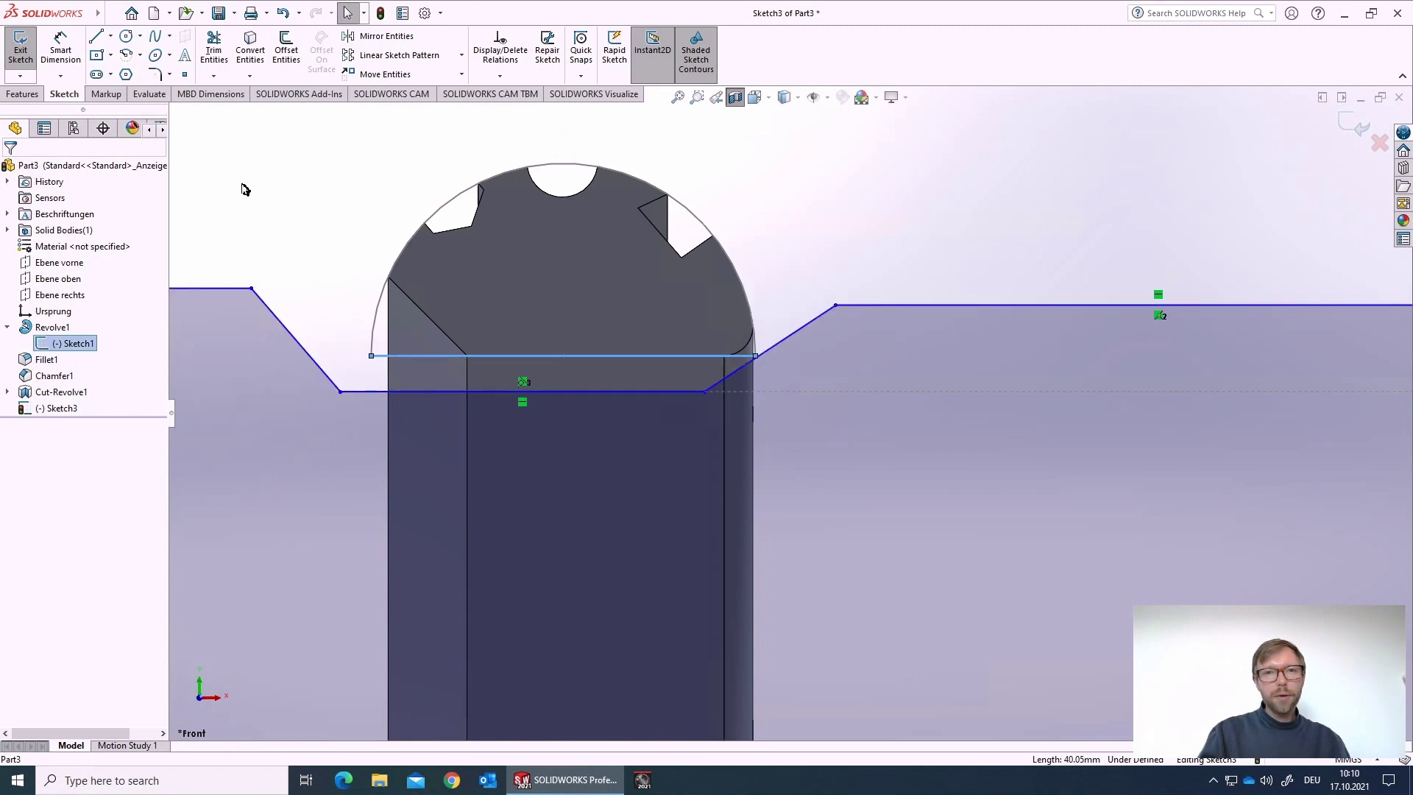
pyautogui.click(63, 51)
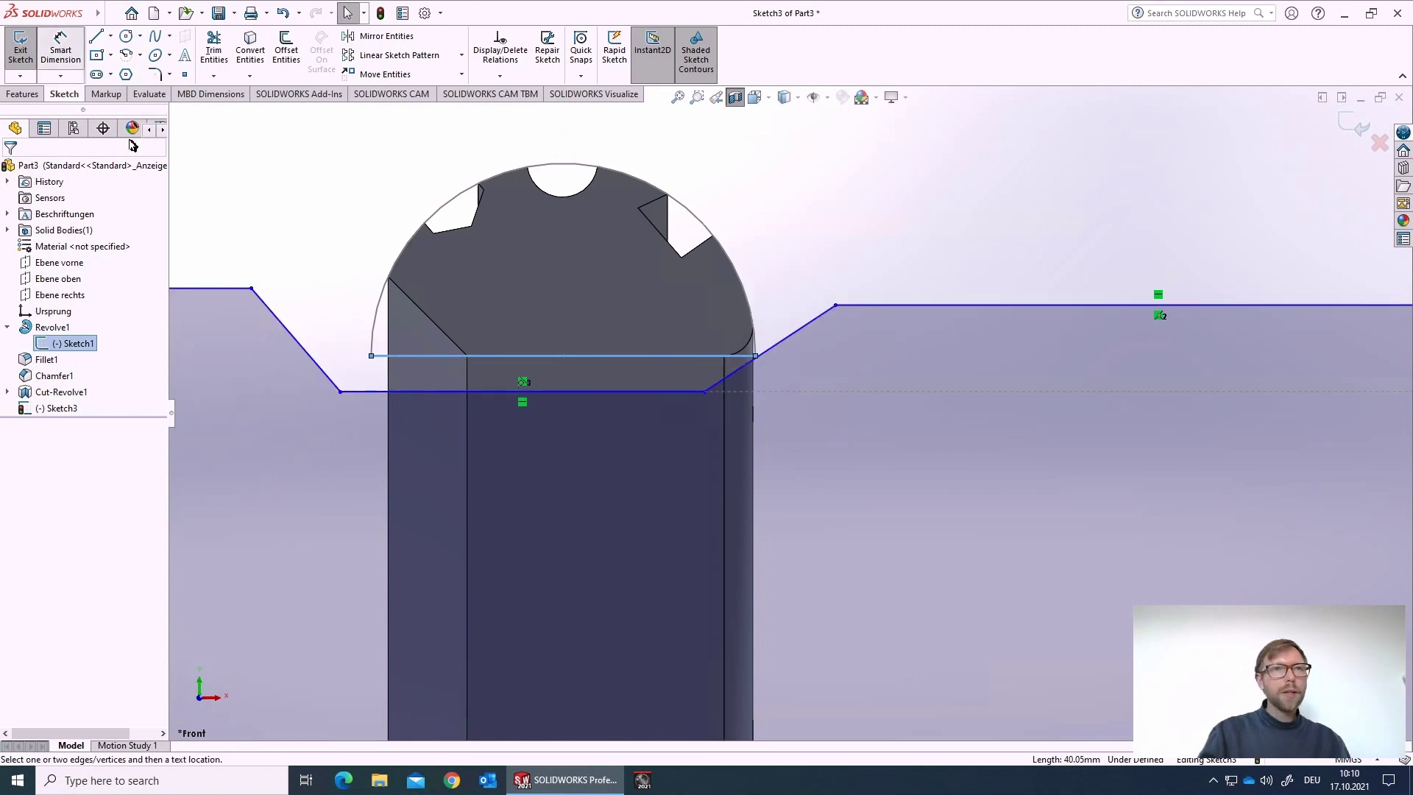
pyautogui.click(515, 358)
pyautogui.click(520, 391)
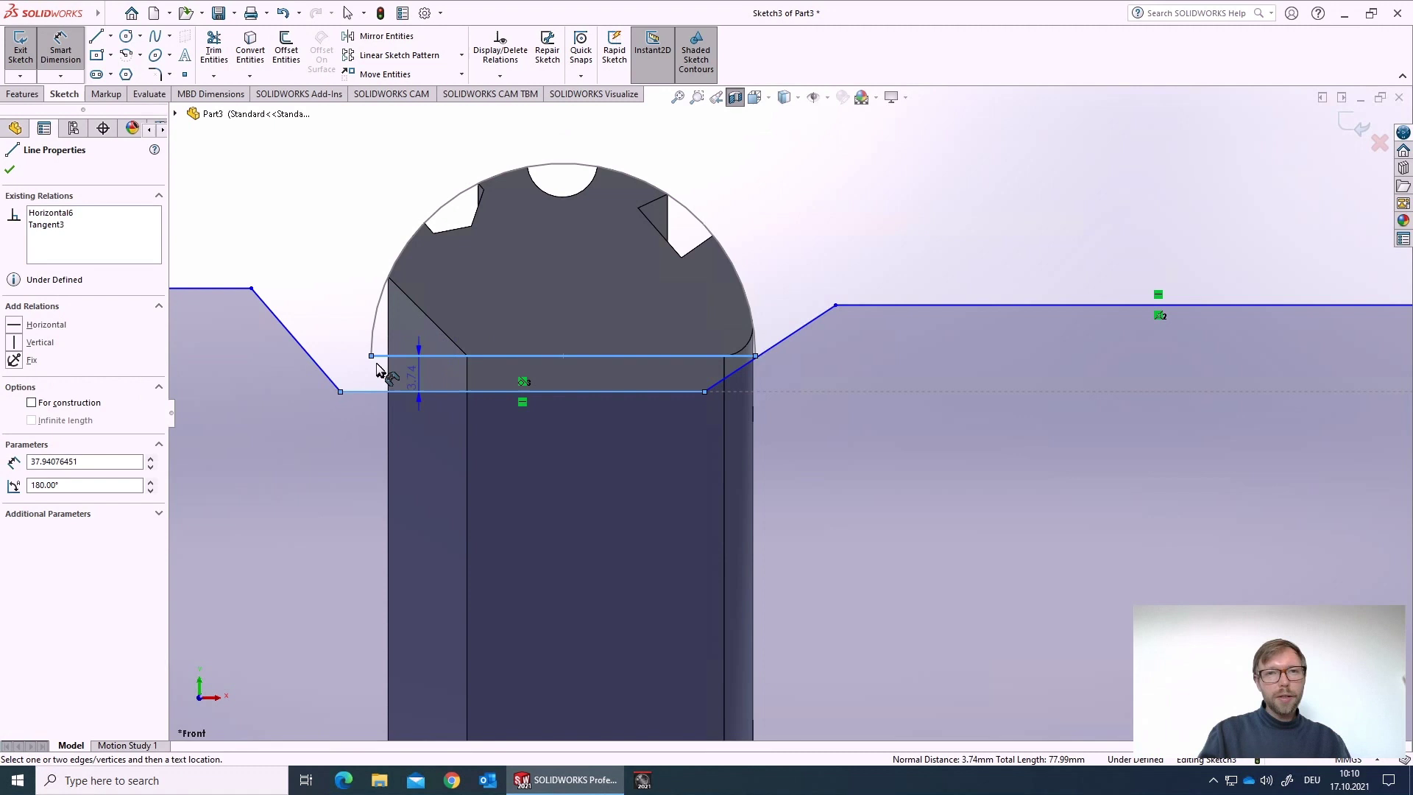
pyautogui.click(316, 298)
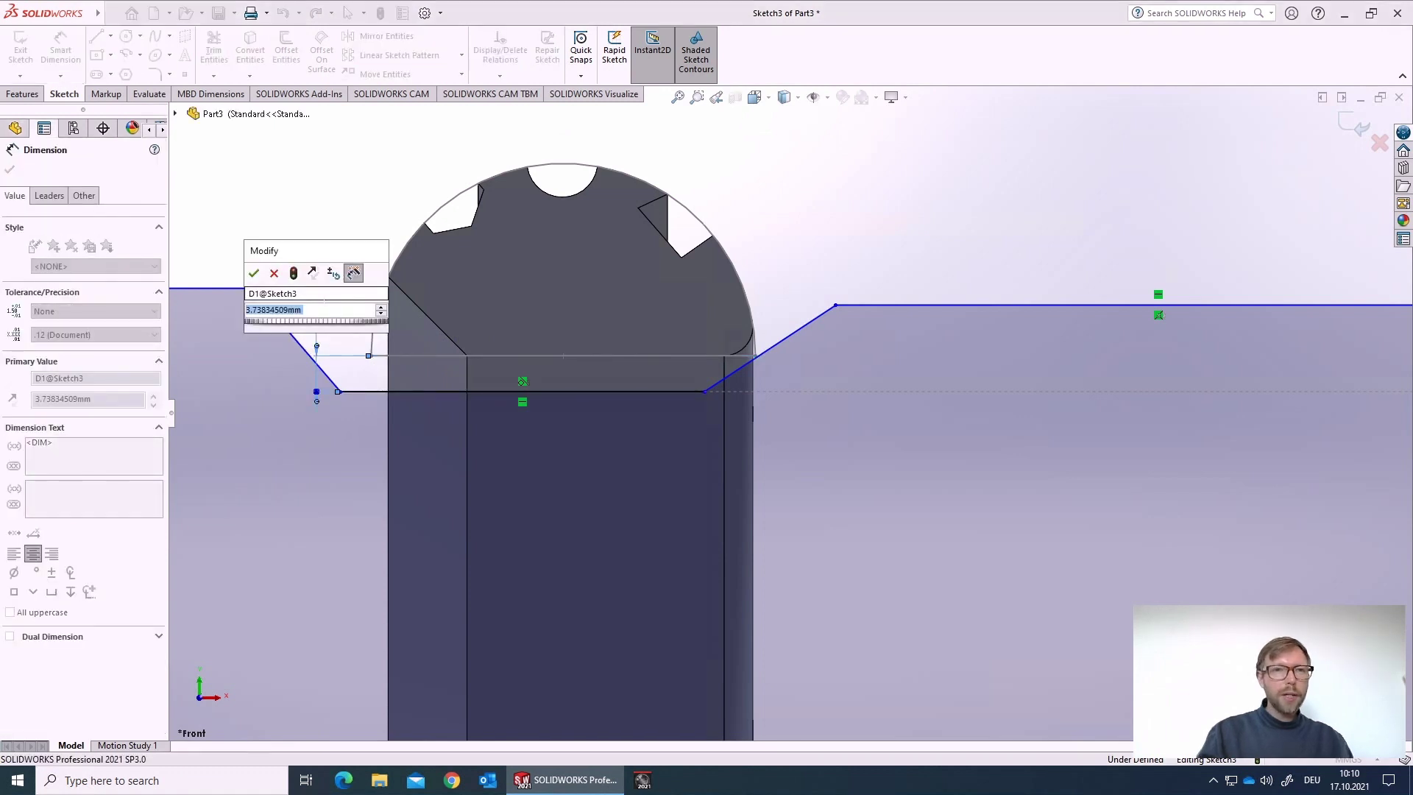
pyautogui.write('2')
pyautogui.press('Return')
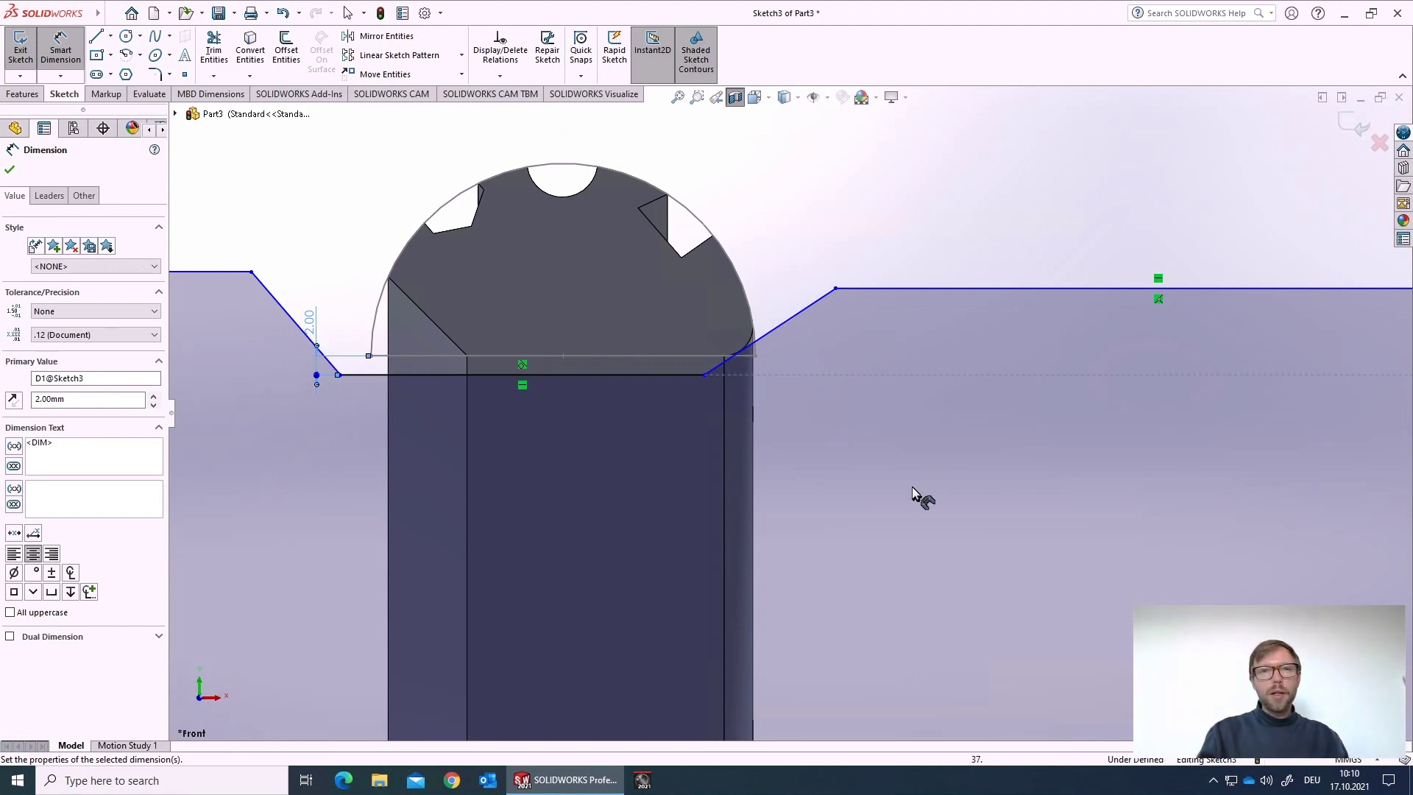
pyautogui.scroll(3, 921, 496)
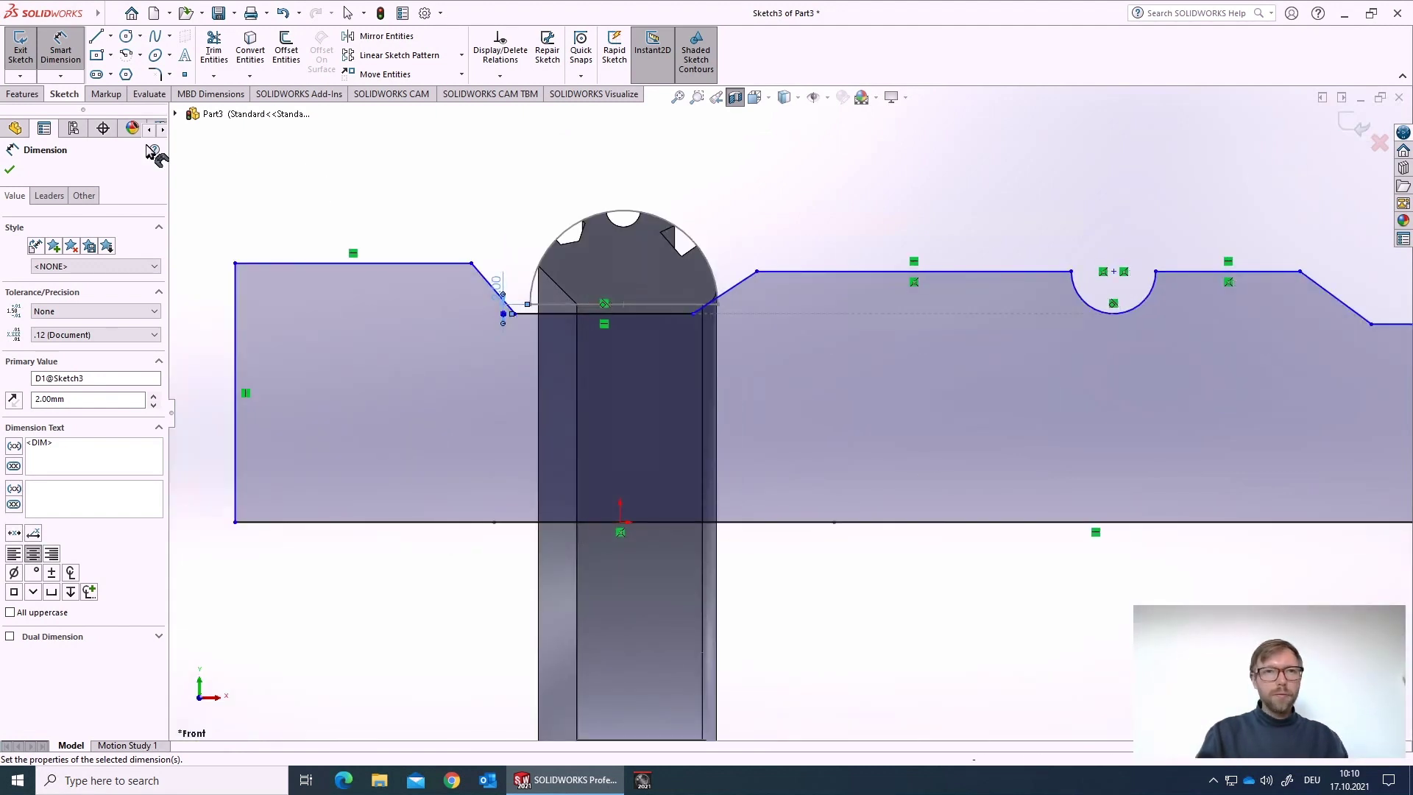
pyautogui.click(111, 35)
pyautogui.click(113, 74)
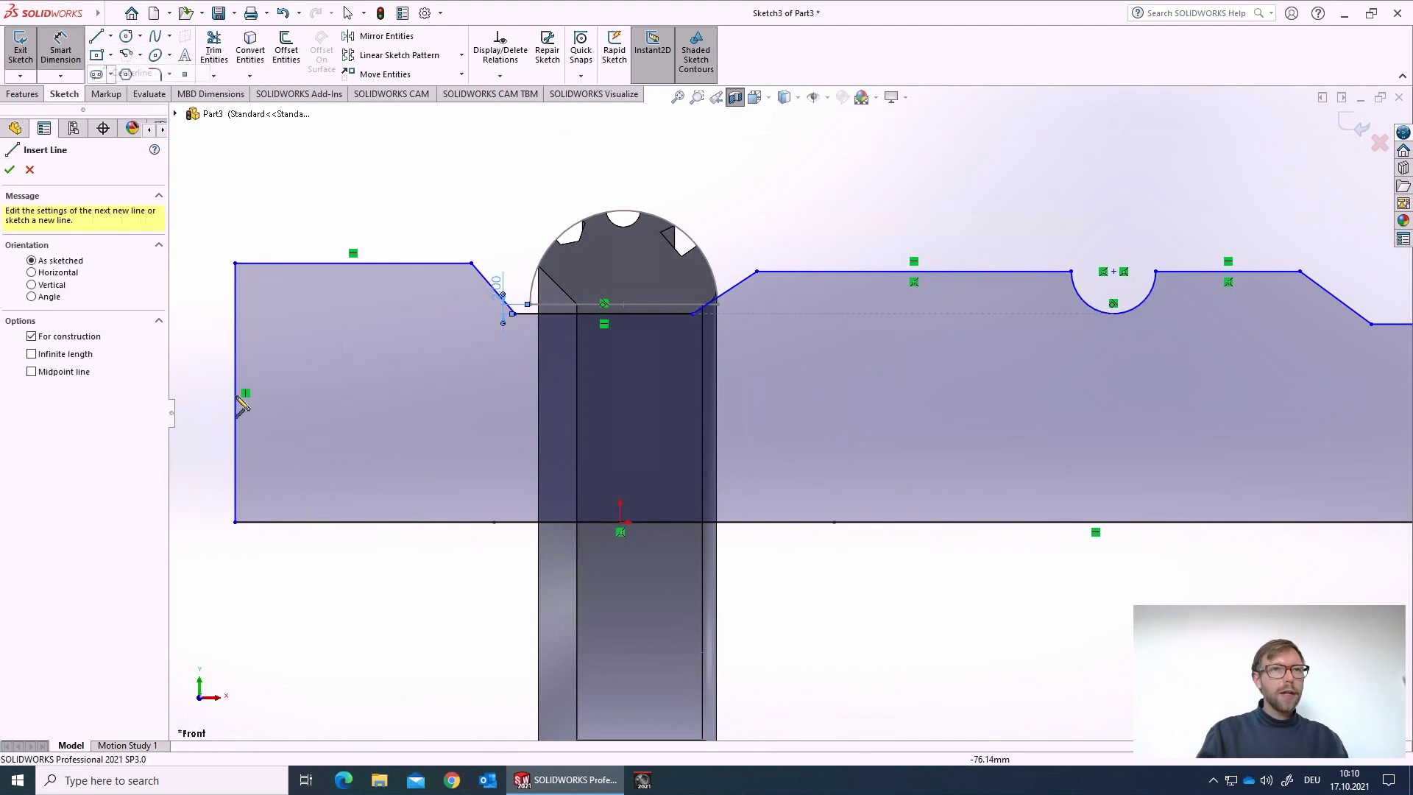
pyautogui.click(202, 523)
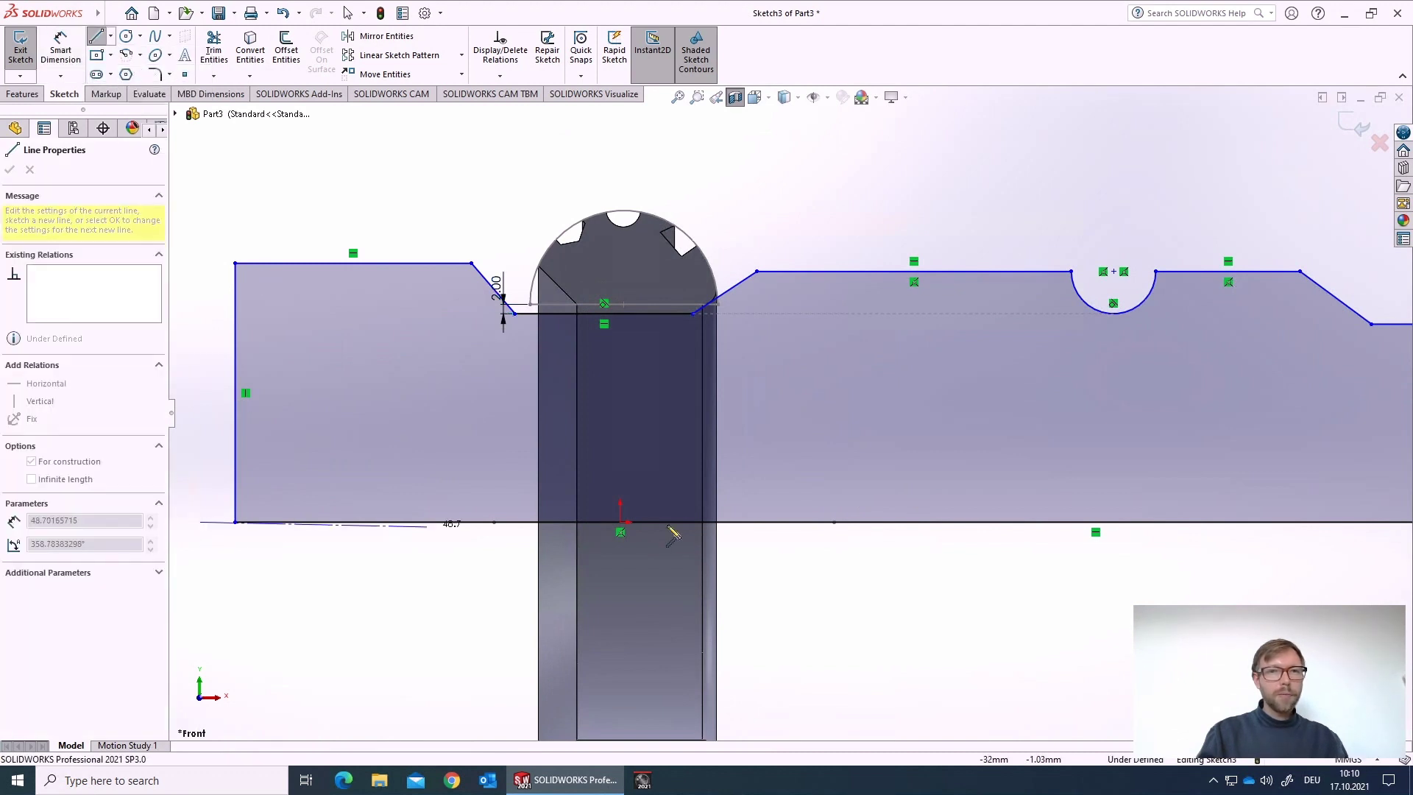
pyautogui.click(802, 523)
pyautogui.press('Escape')
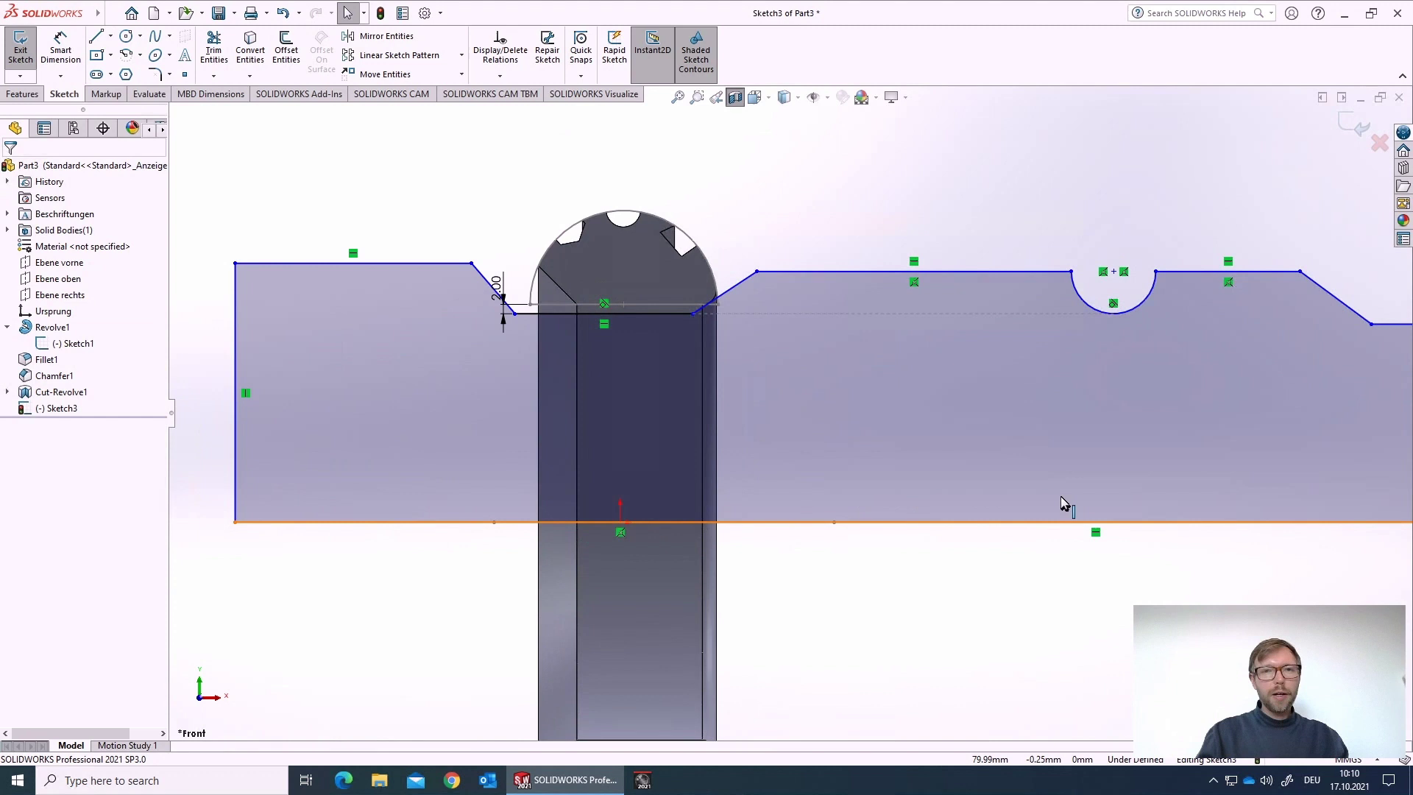
# Finish the shaft profile sketch and revolve it 360° about its long base line with merge result enabled
pyautogui.click(1351, 126)
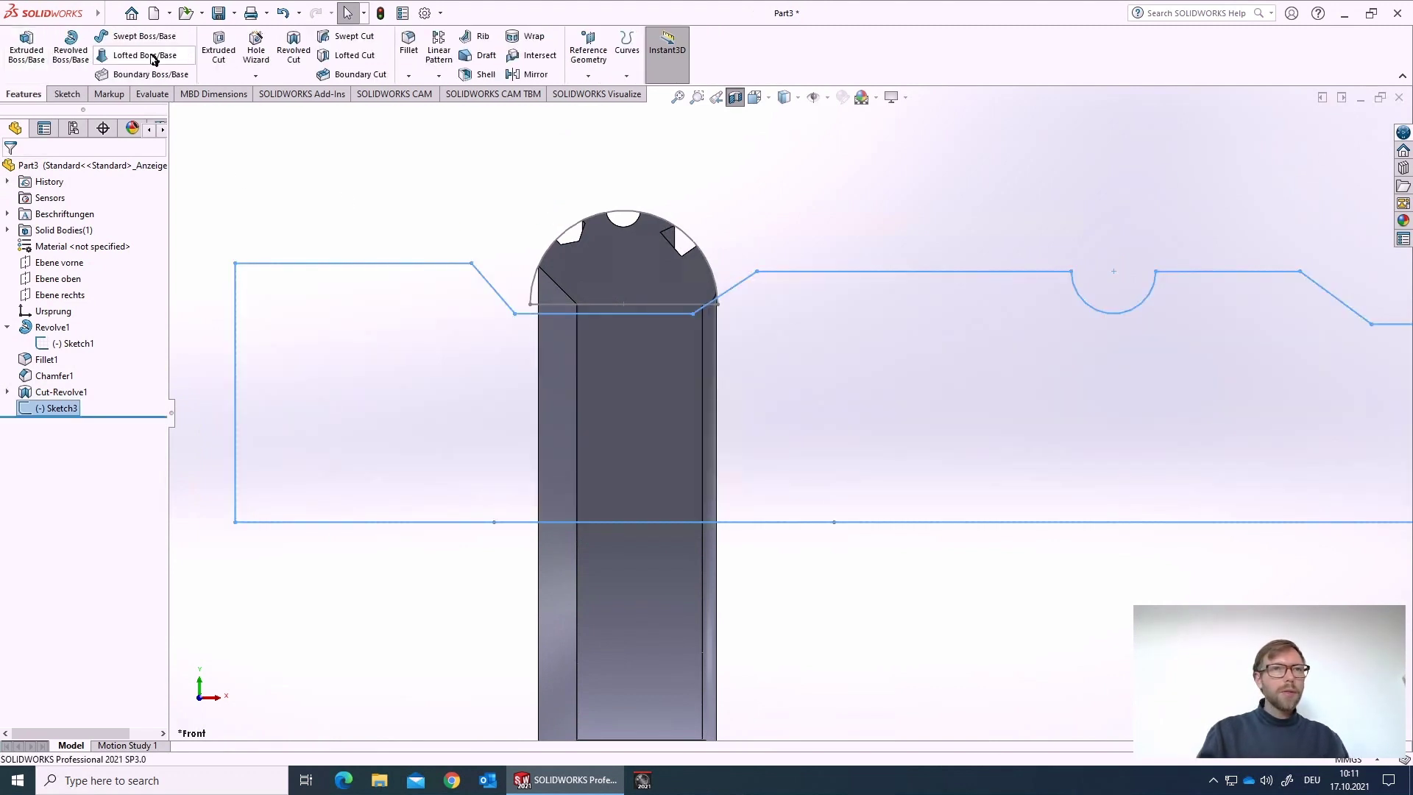
pyautogui.click(72, 51)
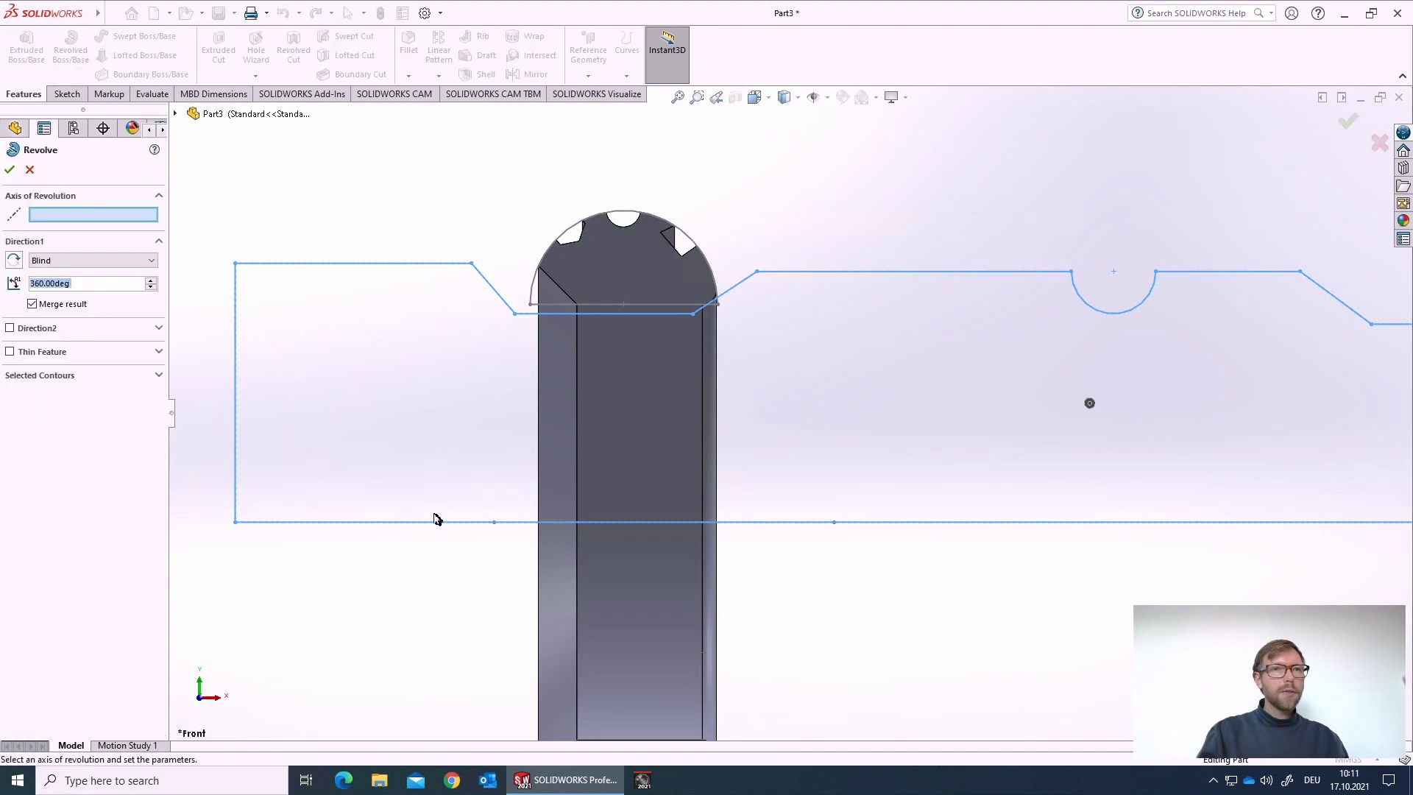
pyautogui.click(435, 523)
pyautogui.scroll(3, 758, 467)
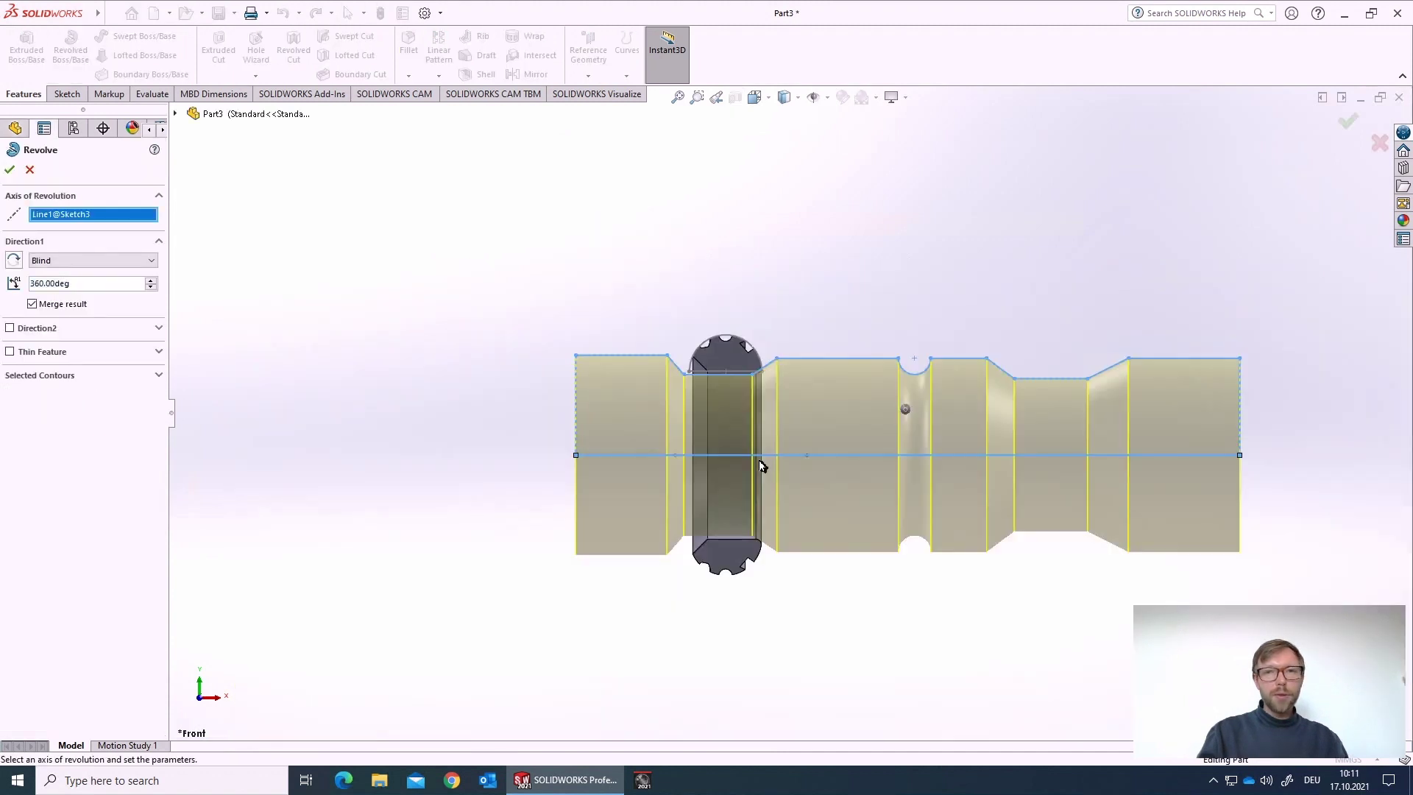
pyautogui.click(11, 171)
pyautogui.click(576, 449)
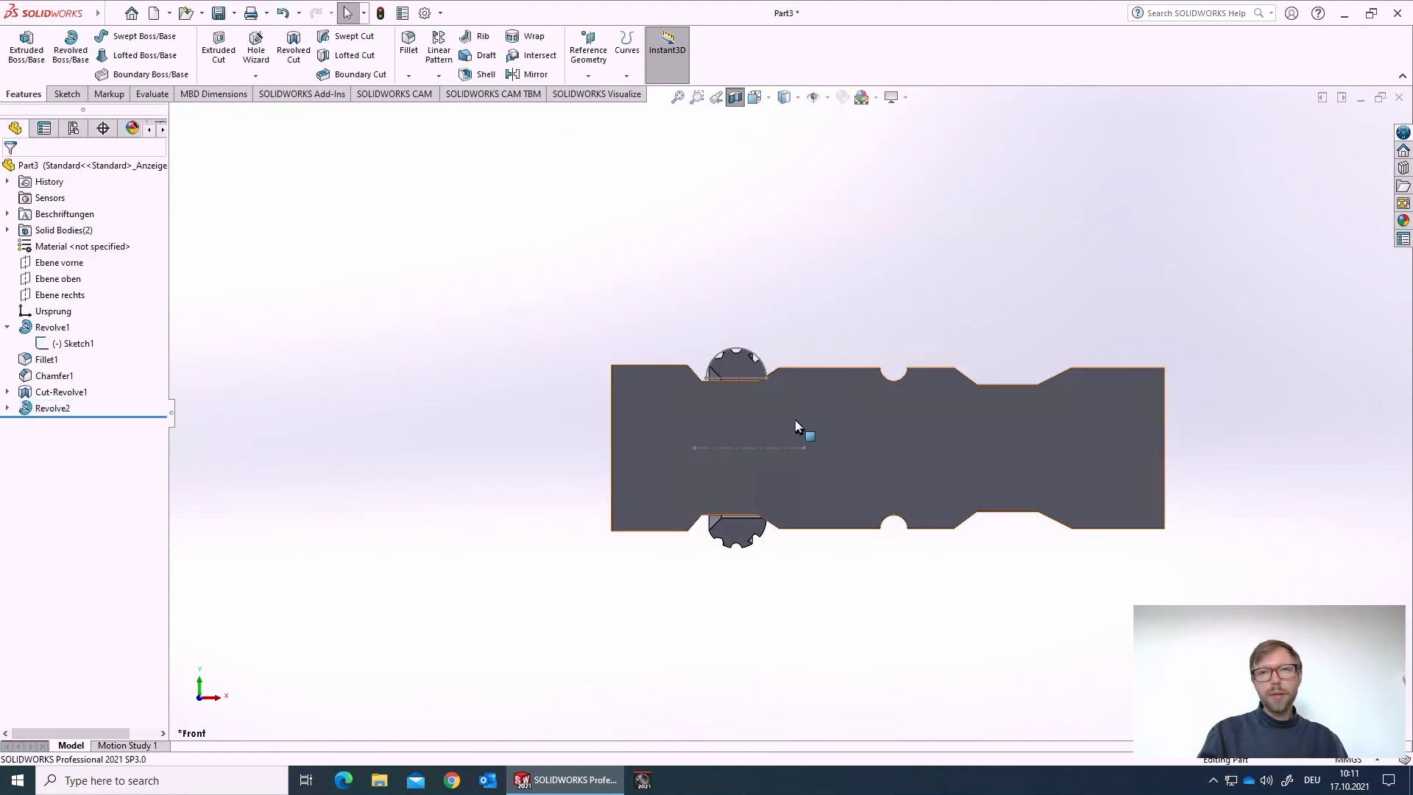
# Turn off the section view and inspect the complete shaft with its ring in 3D
pyautogui.moveTo(795, 420); pyautogui.dragTo(694, 151, button='middle')
pyautogui.click(735, 101)
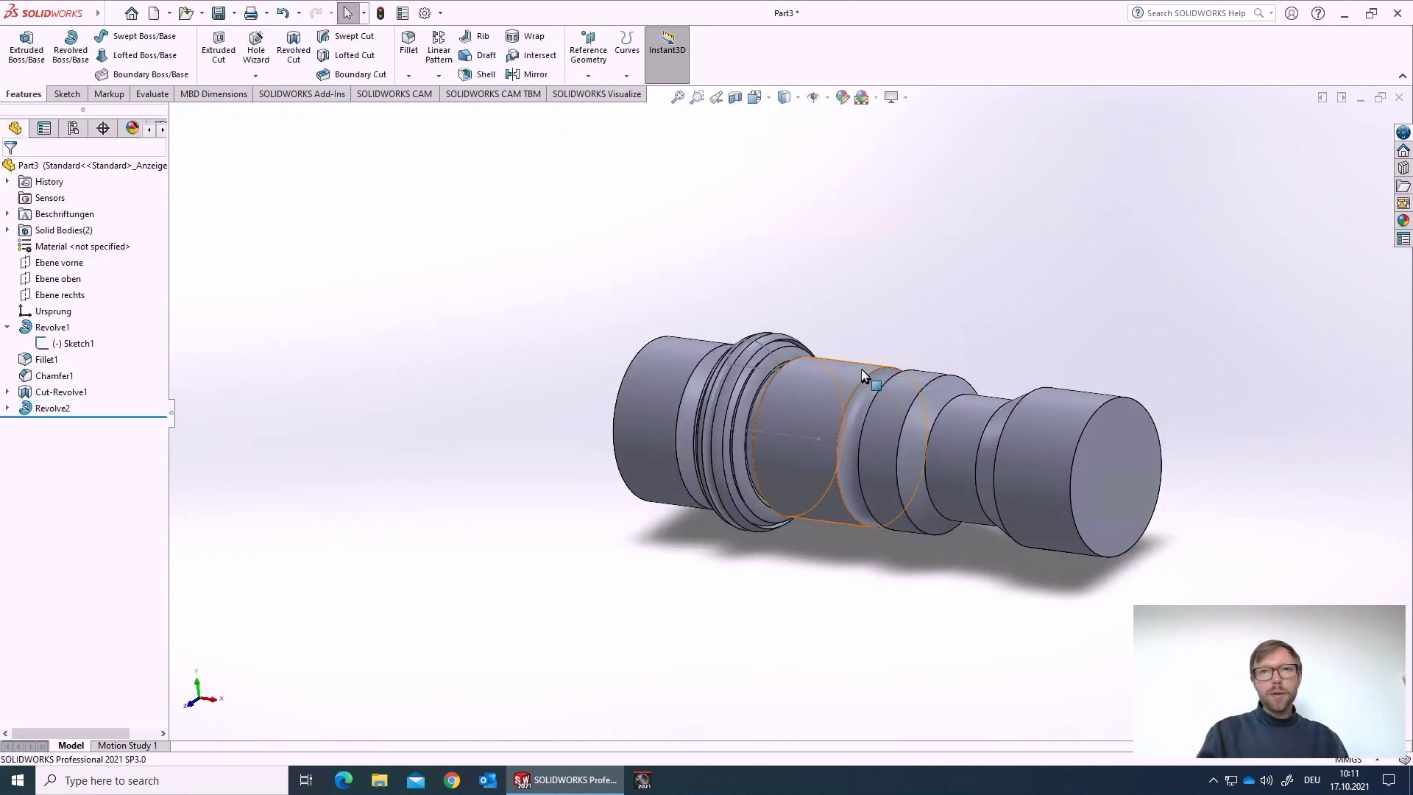
pyautogui.scroll(-5, 795, 419)
pyautogui.moveTo(823, 392); pyautogui.dragTo(925, 419, button='middle')
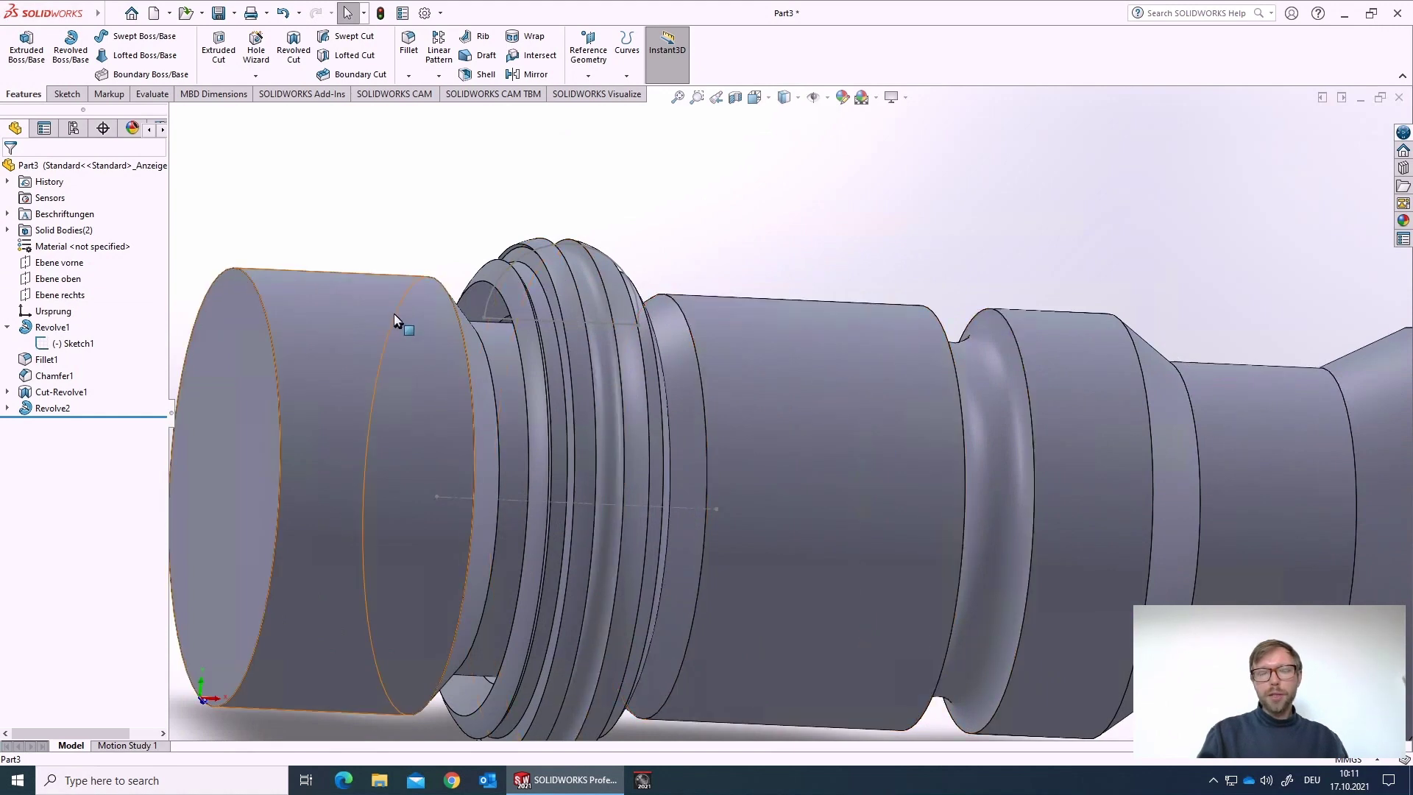
pyautogui.moveTo(881, 374)
pyautogui.mouseDown(button='middle')
pyautogui.moveTo(845, 356)
pyautogui.moveTo(861, 363)
pyautogui.mouseUp(button='middle')
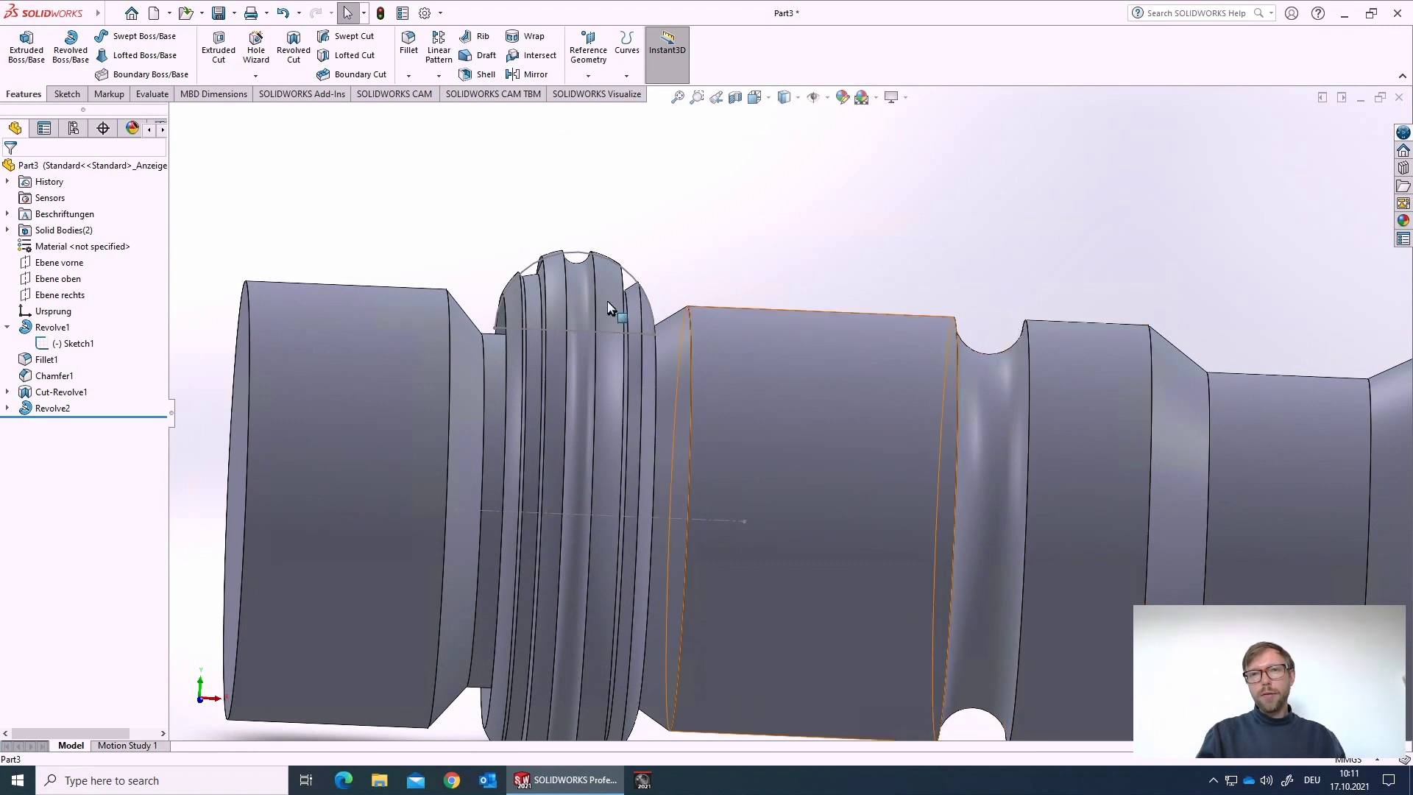
# Edit Sketch3 of the shaft revolve and dimension the semicircular groove's radius as 10 mm
pyautogui.click(7, 392)
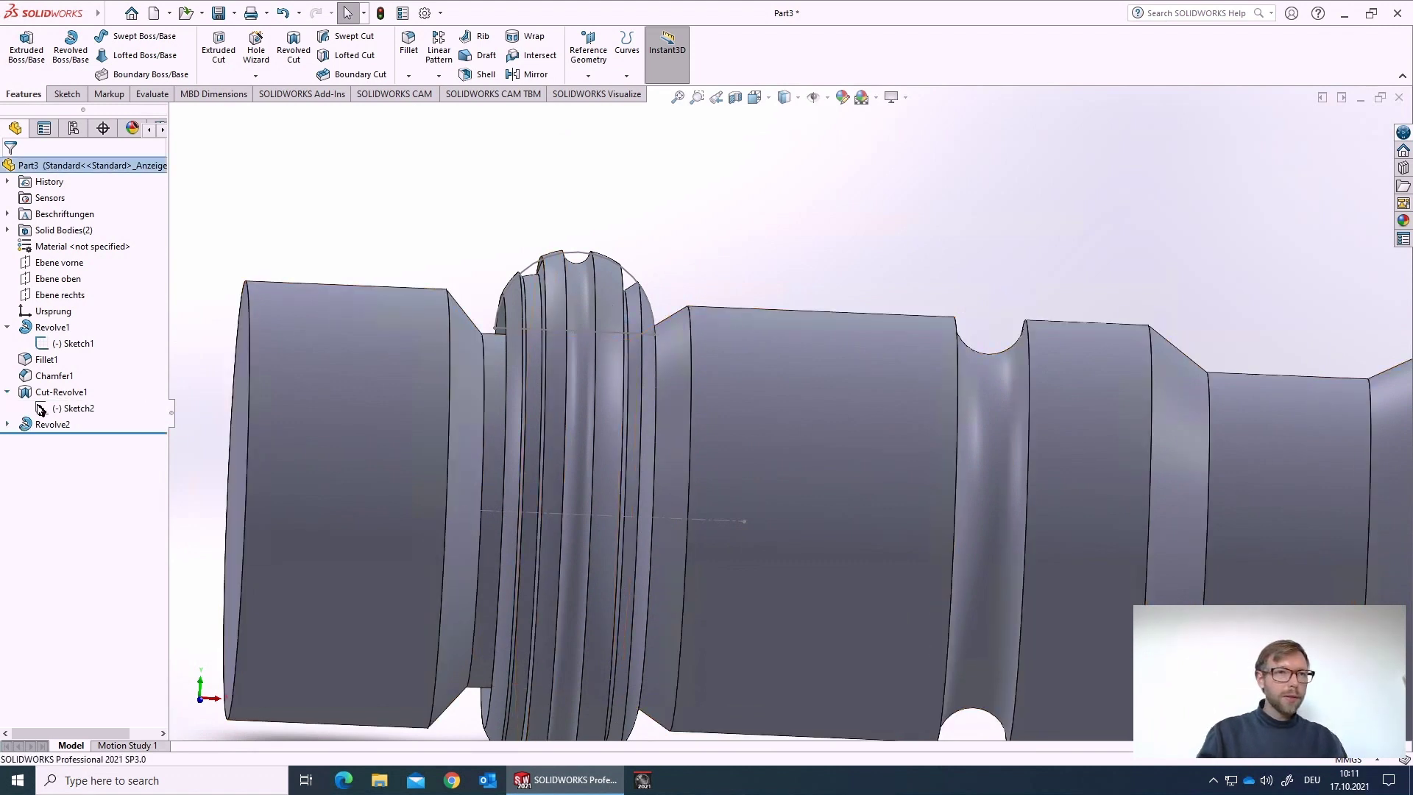
pyautogui.click(7, 425)
pyautogui.click(74, 440)
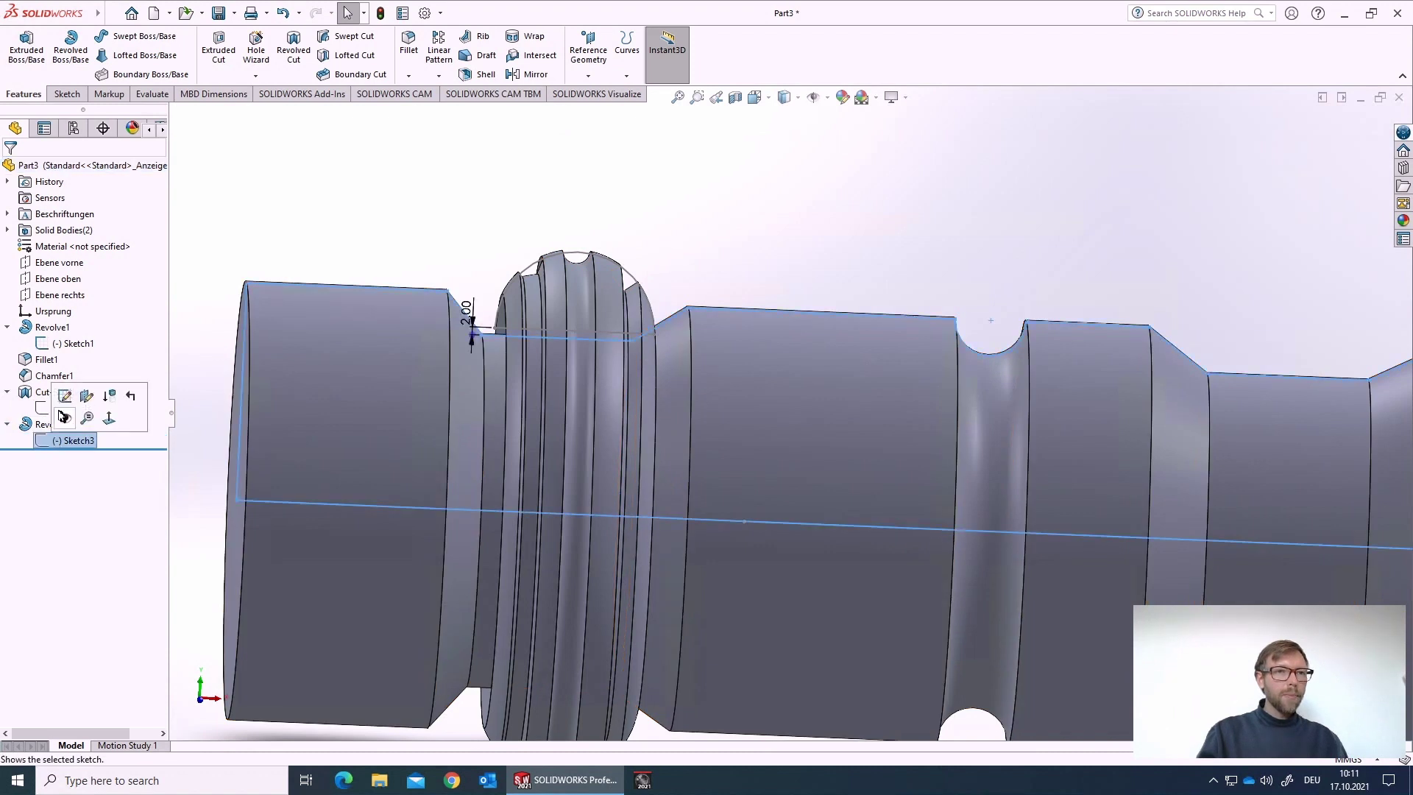
pyautogui.click(74, 406)
pyautogui.click(66, 63)
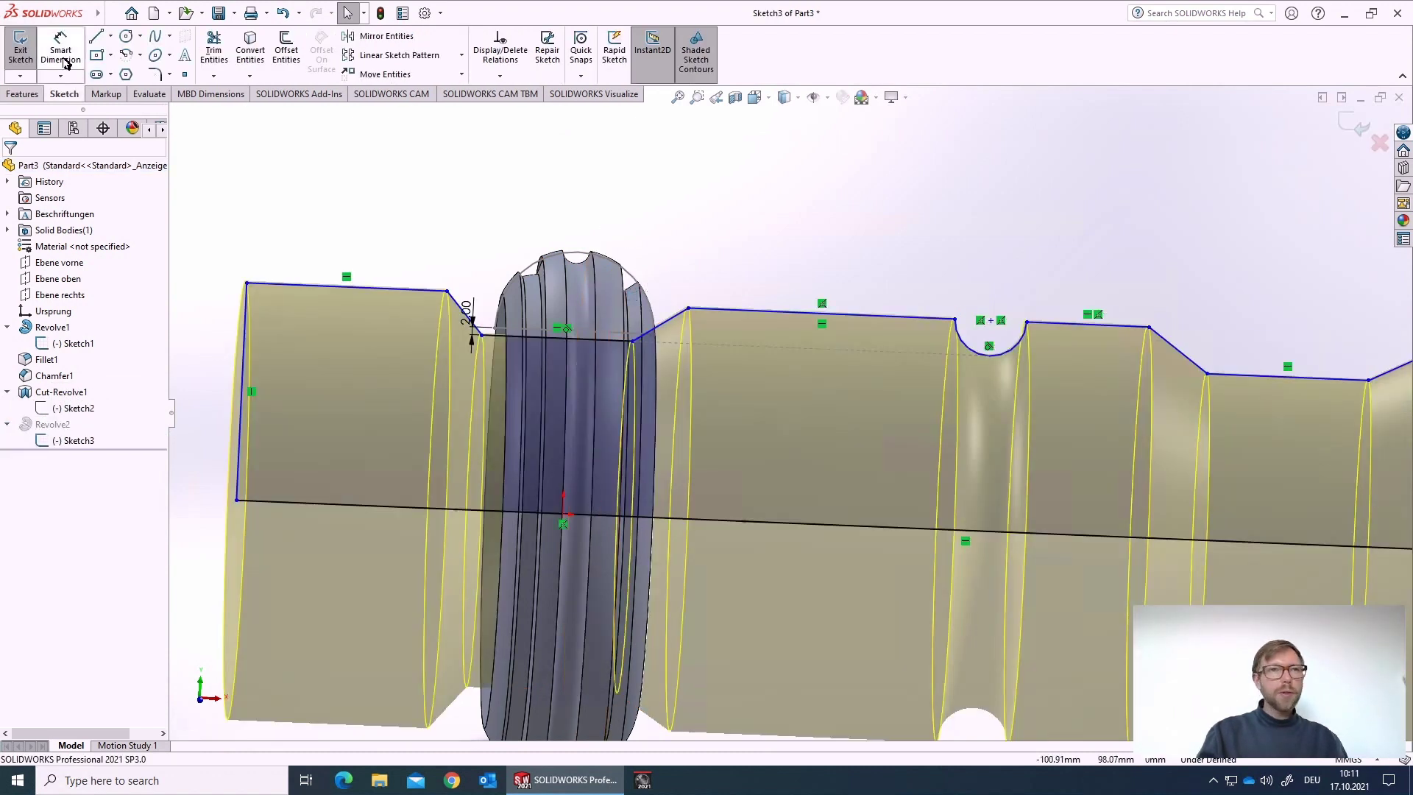
pyautogui.click(1014, 348)
pyautogui.click(1061, 370)
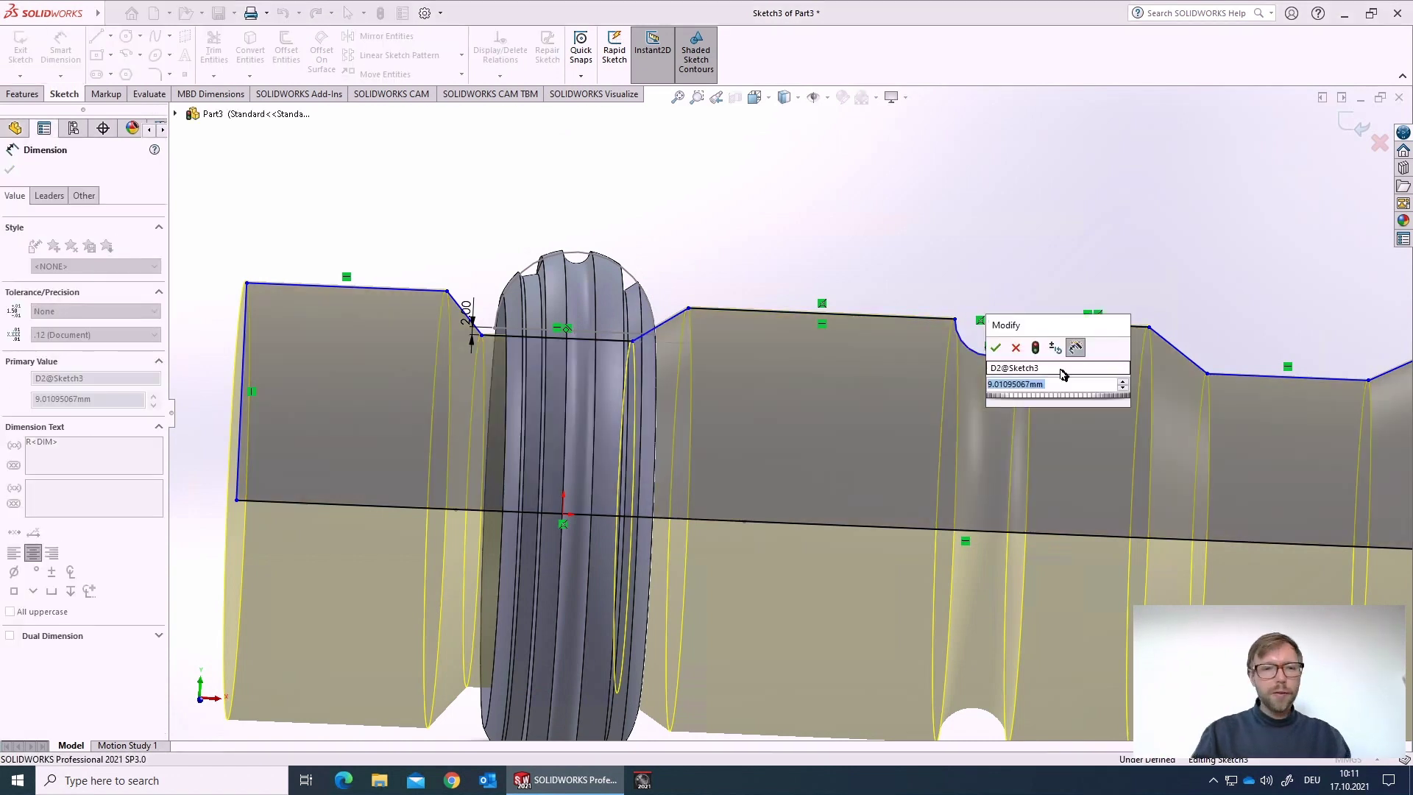
pyautogui.write('10')
pyautogui.press('Return')
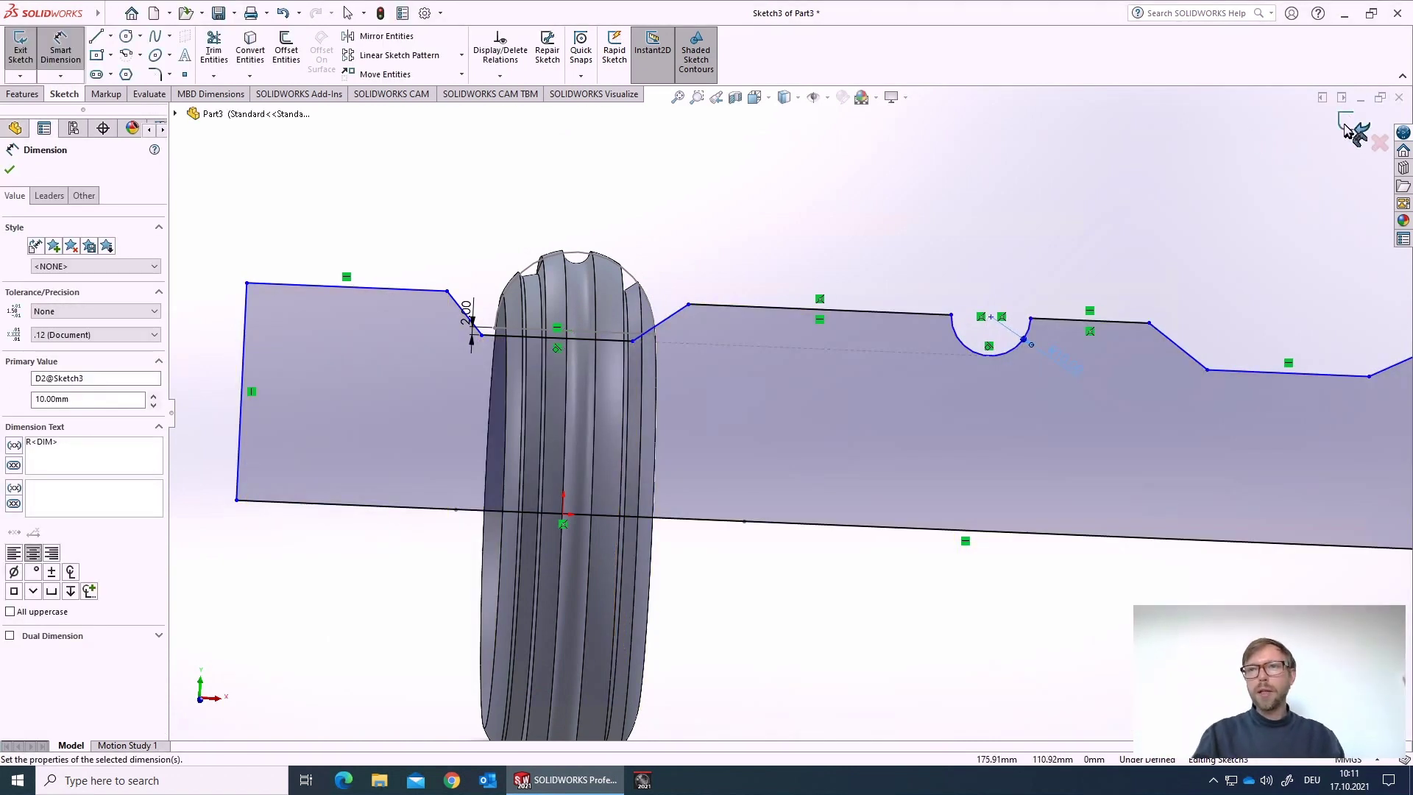
pyautogui.click(1347, 129)
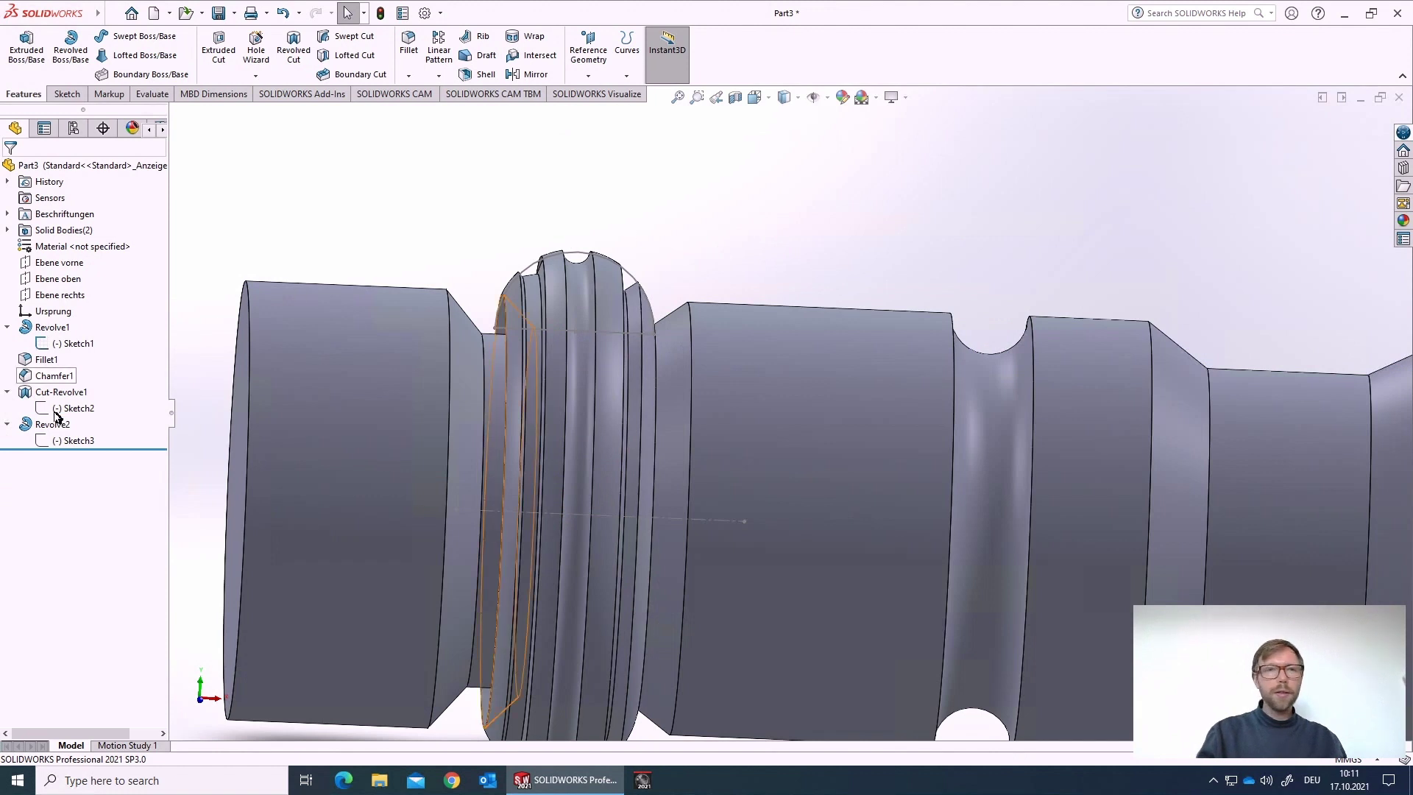
# Create a new sketch on the front plane (Ebene vorne) and orient the view normal to it
pyautogui.click(58, 263)
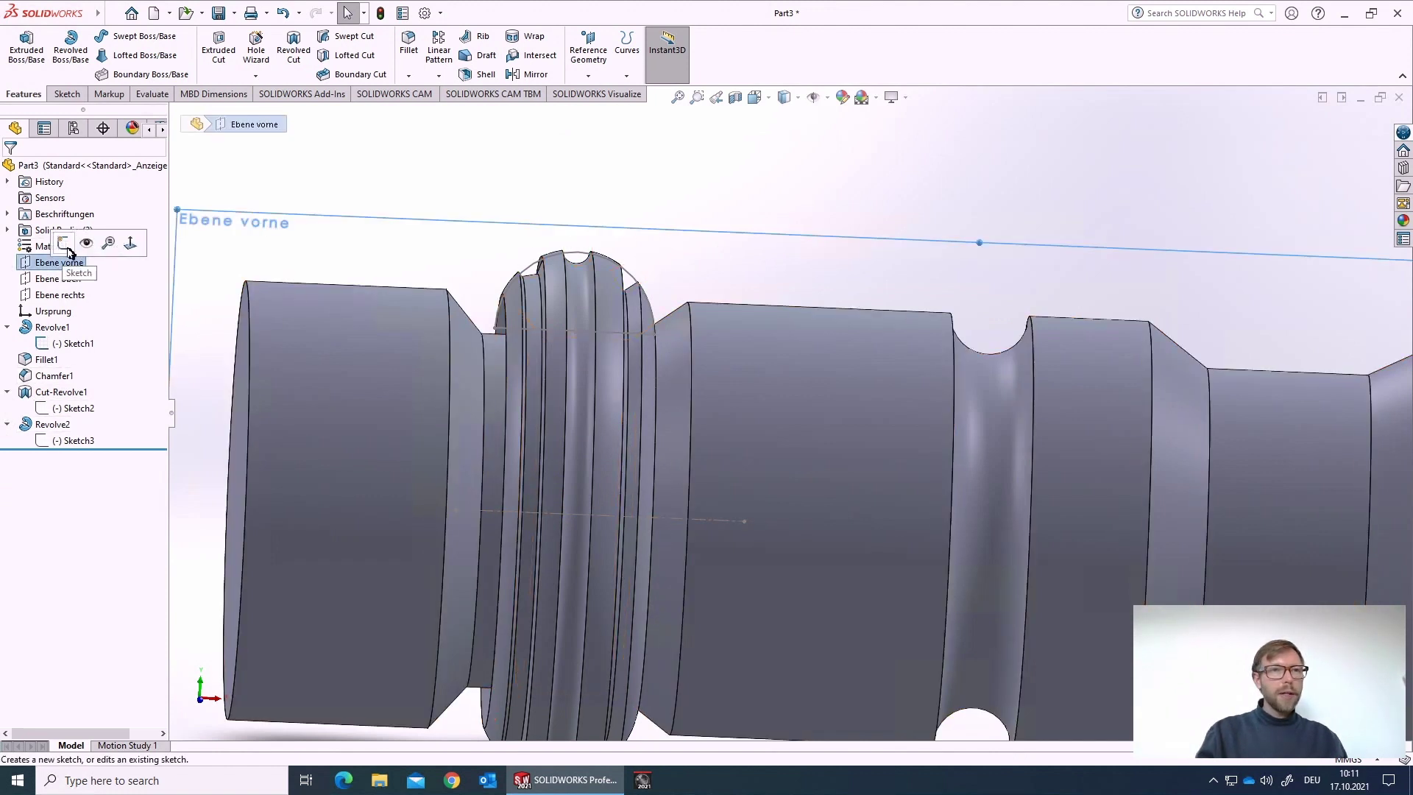
pyautogui.click(64, 243)
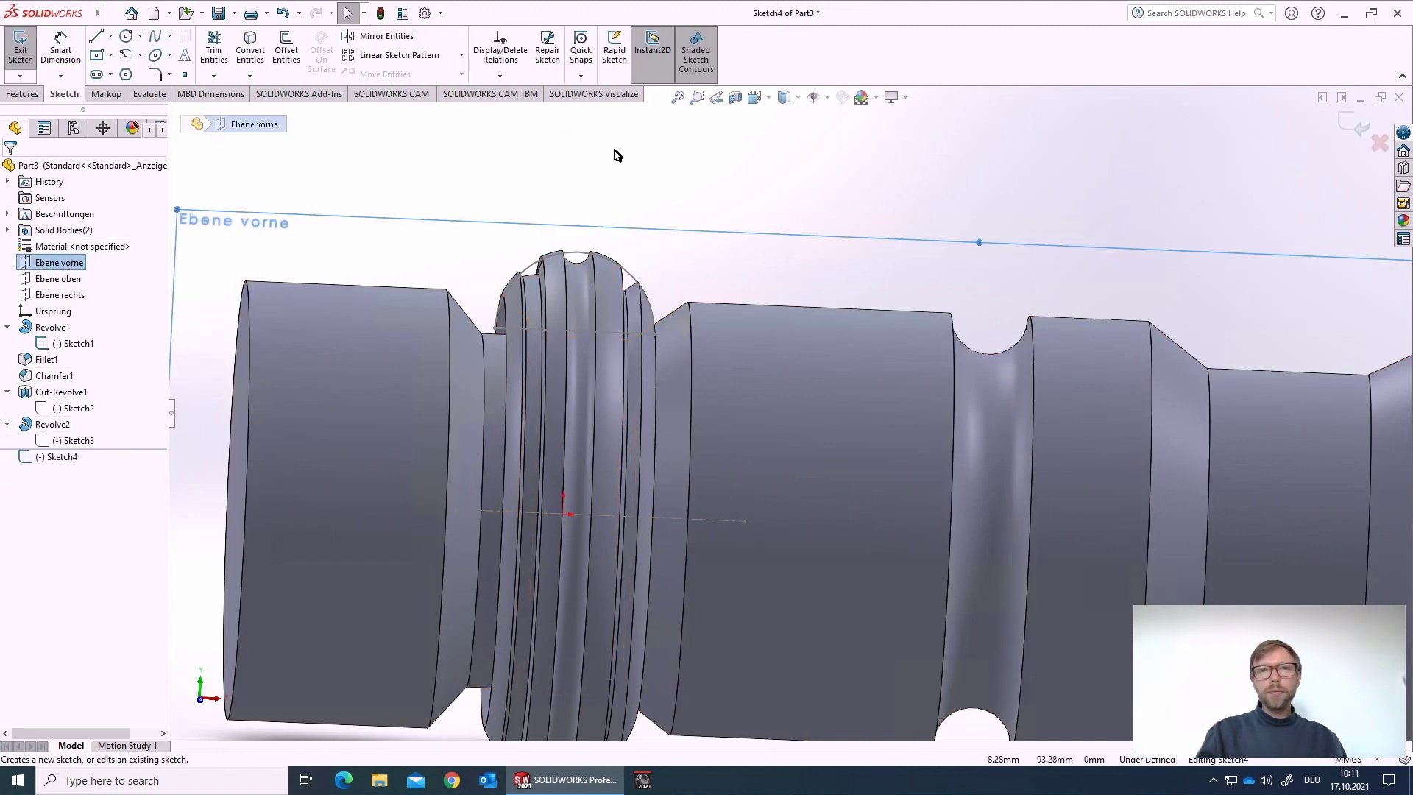
pyautogui.rightClick(58, 462)
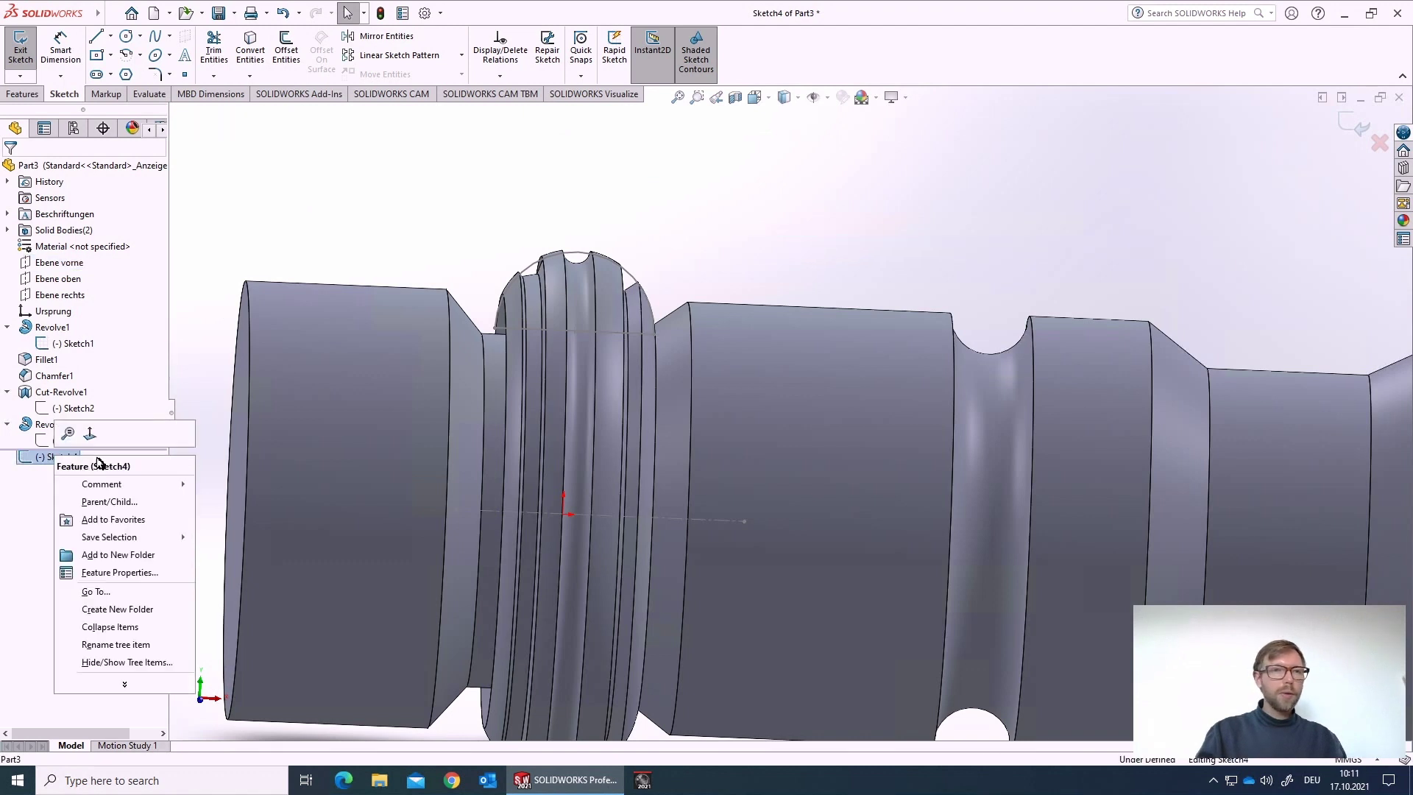
pyautogui.click(98, 437)
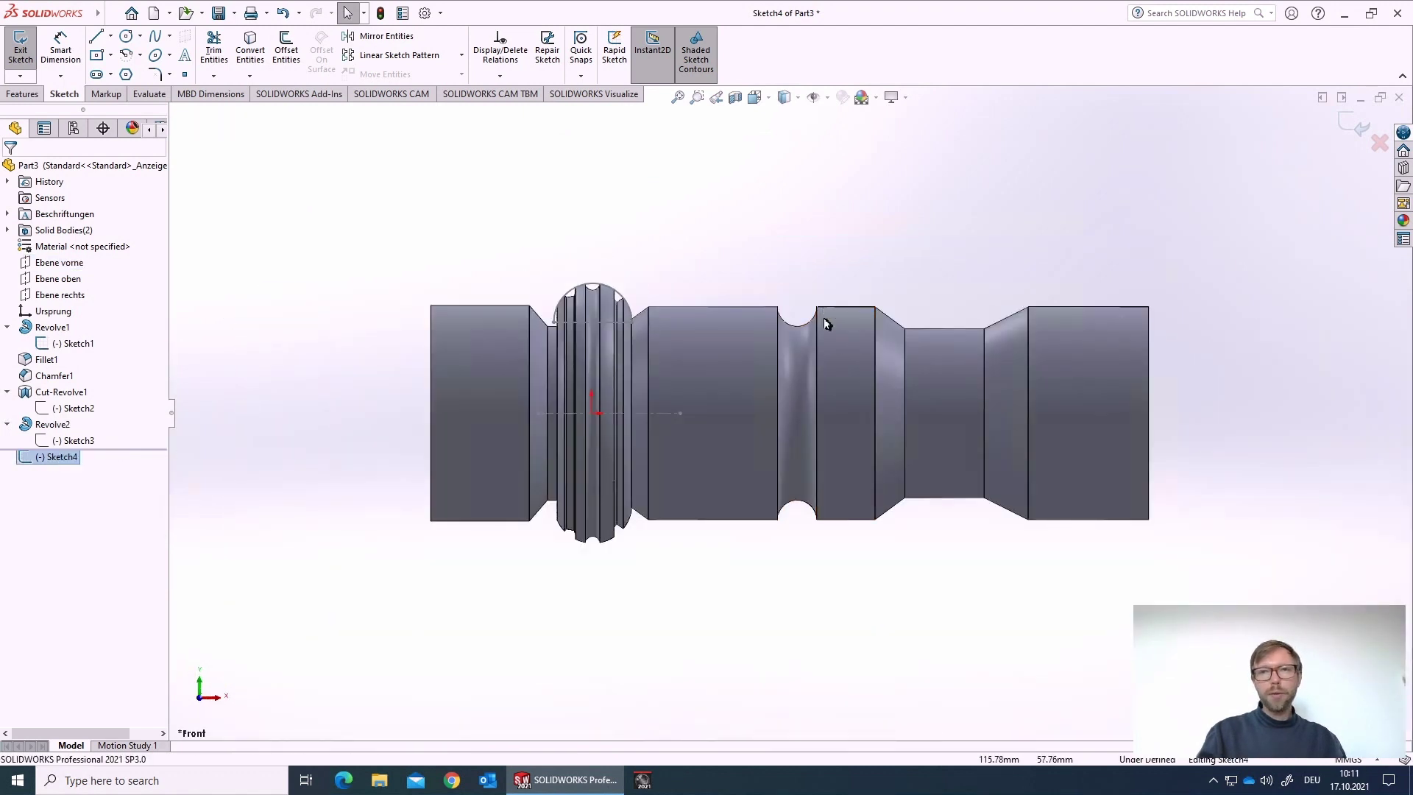
# Sketch a circle with a radius of about 10.9 mm overlapping the shaft's semicircular groove
pyautogui.scroll(-4, 824, 318)
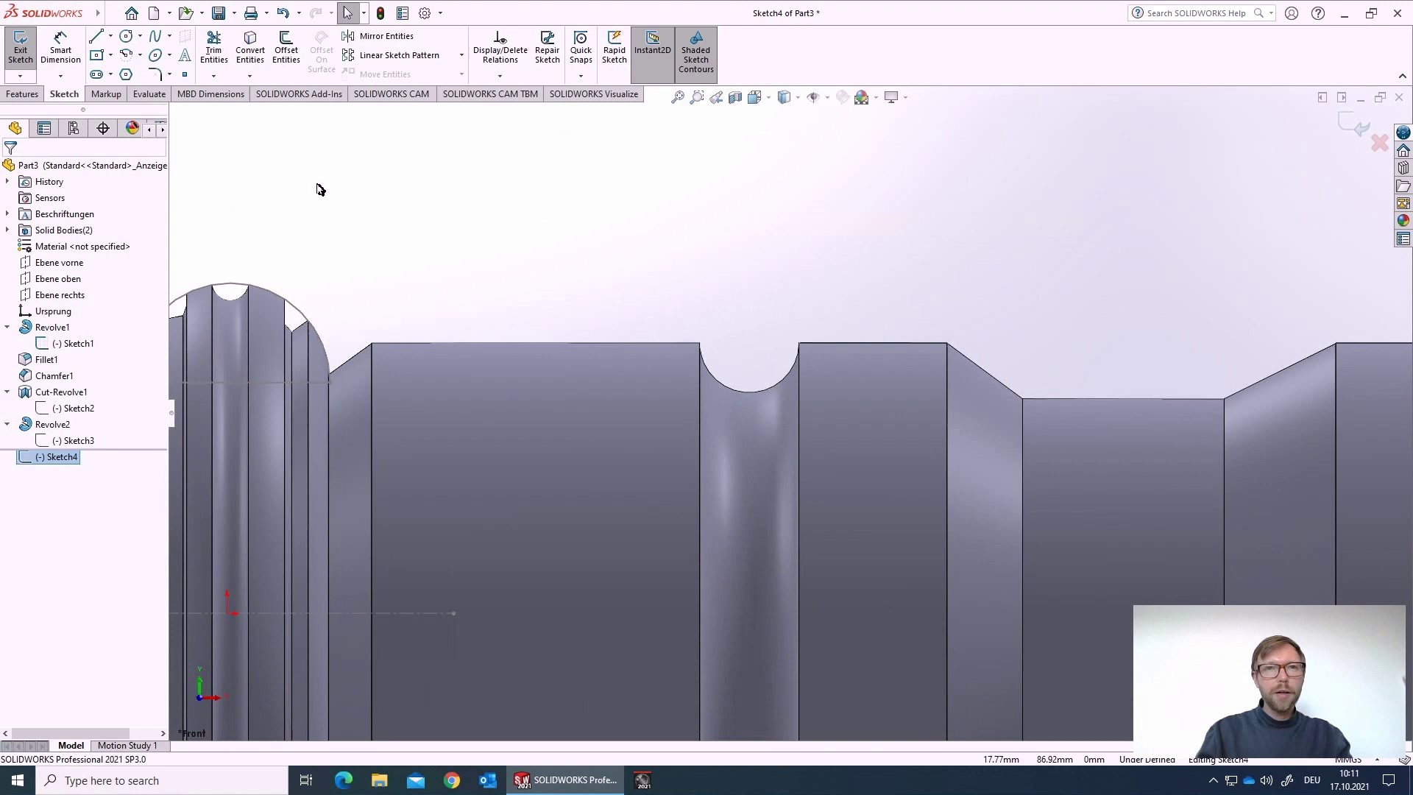
pyautogui.click(127, 35)
pyautogui.scroll(-3, 752, 333)
pyautogui.scroll(-2, 759, 350)
pyautogui.click(693, 314)
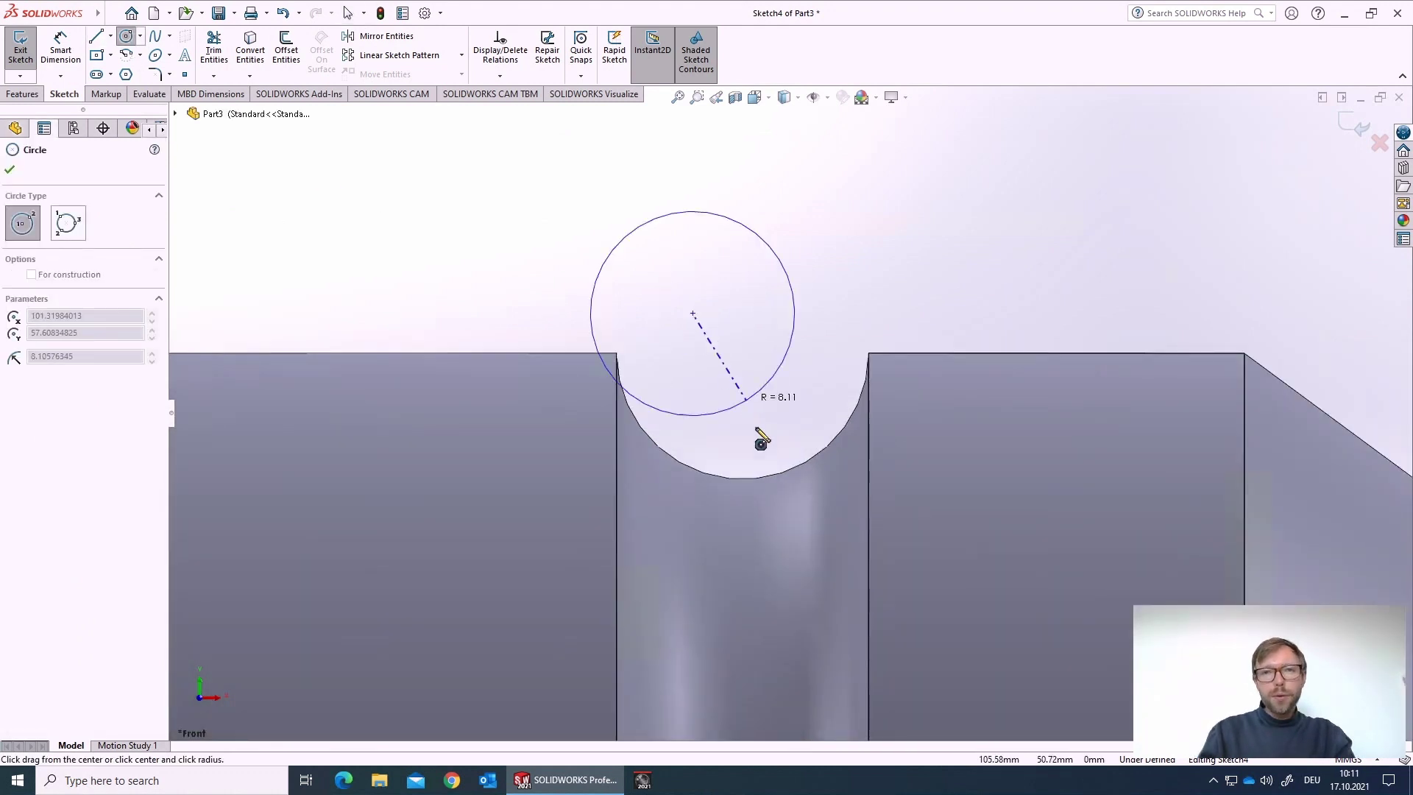
pyautogui.click(751, 440)
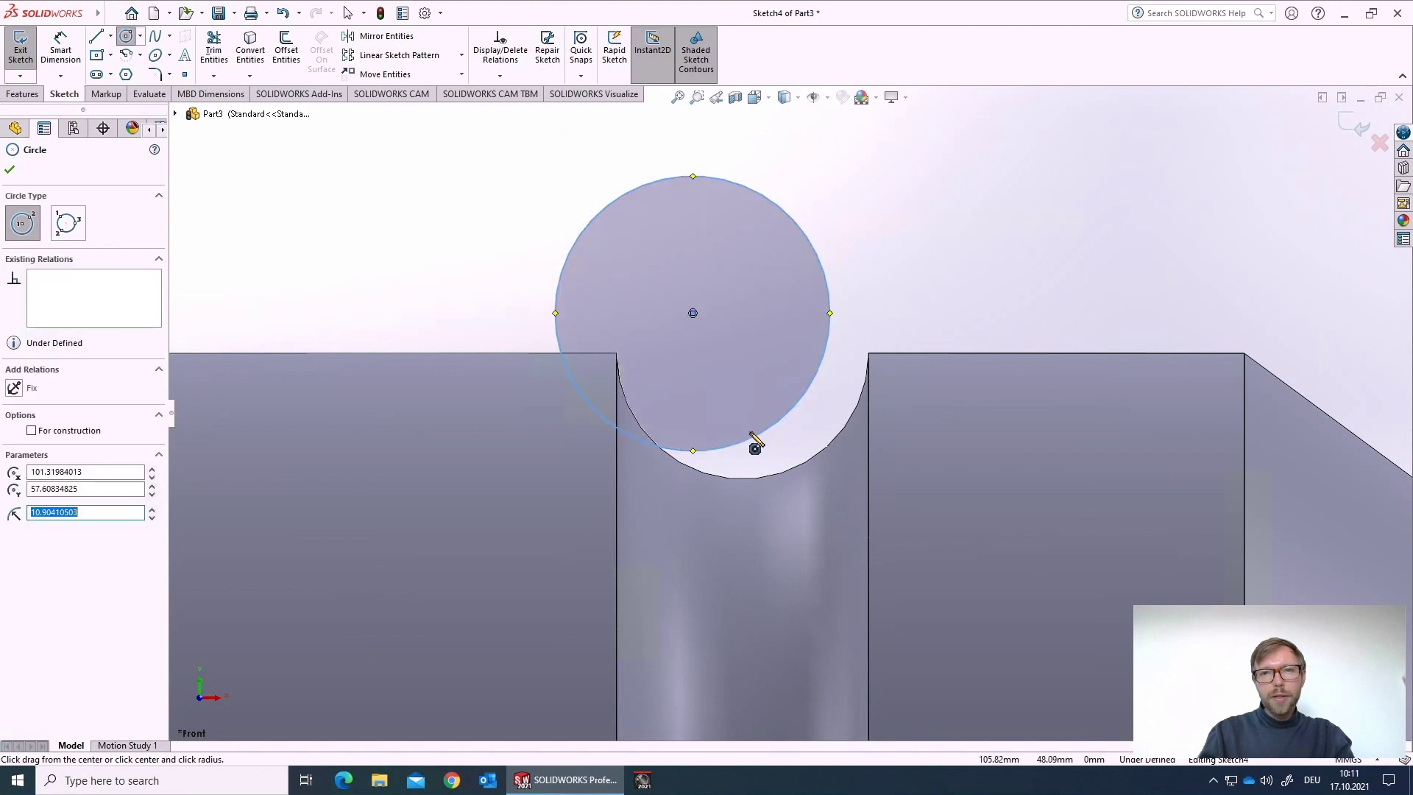
pyautogui.press('Escape')
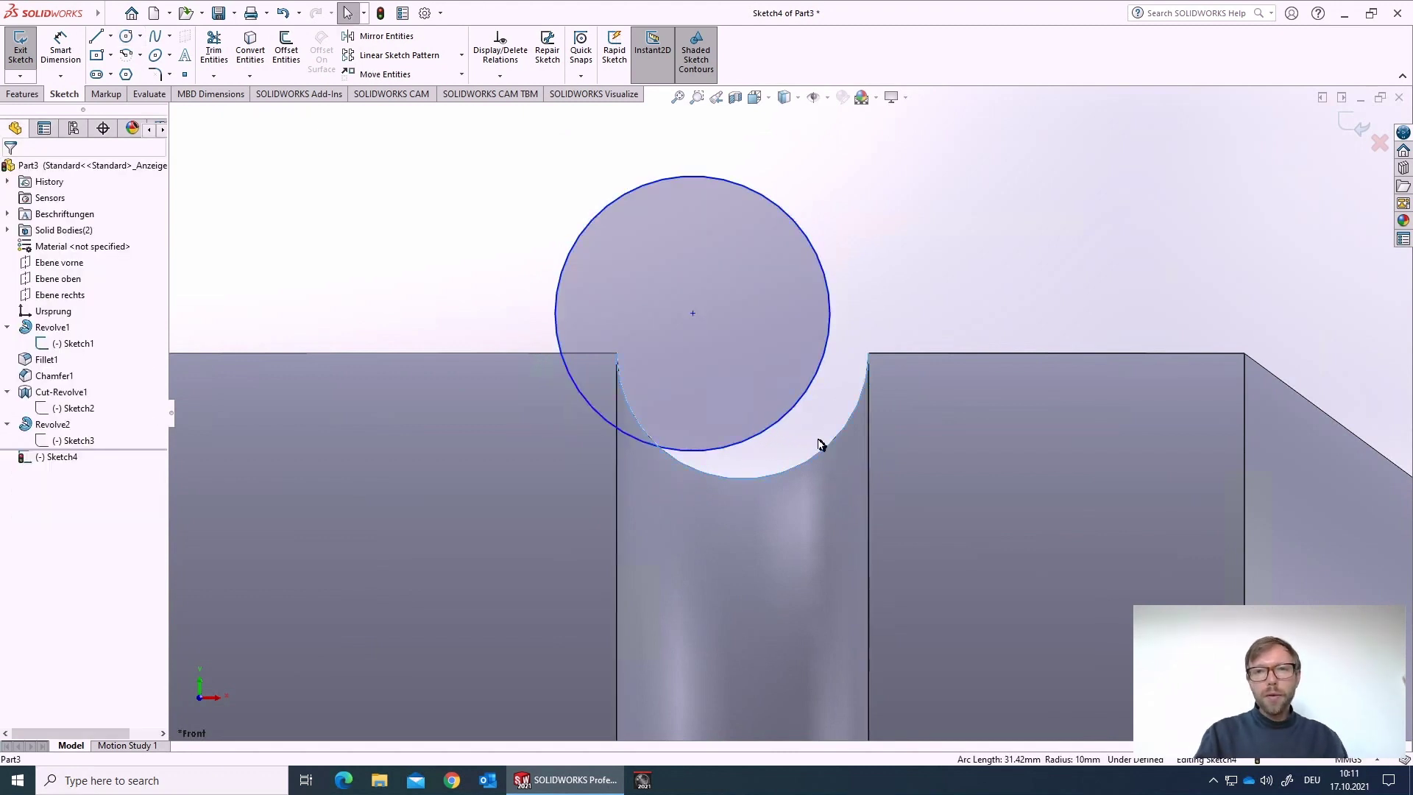
pyautogui.click(794, 417)
pyautogui.keyDown('ctrl'); pyautogui.click(795, 418); pyautogui.keyUp('ctrl')
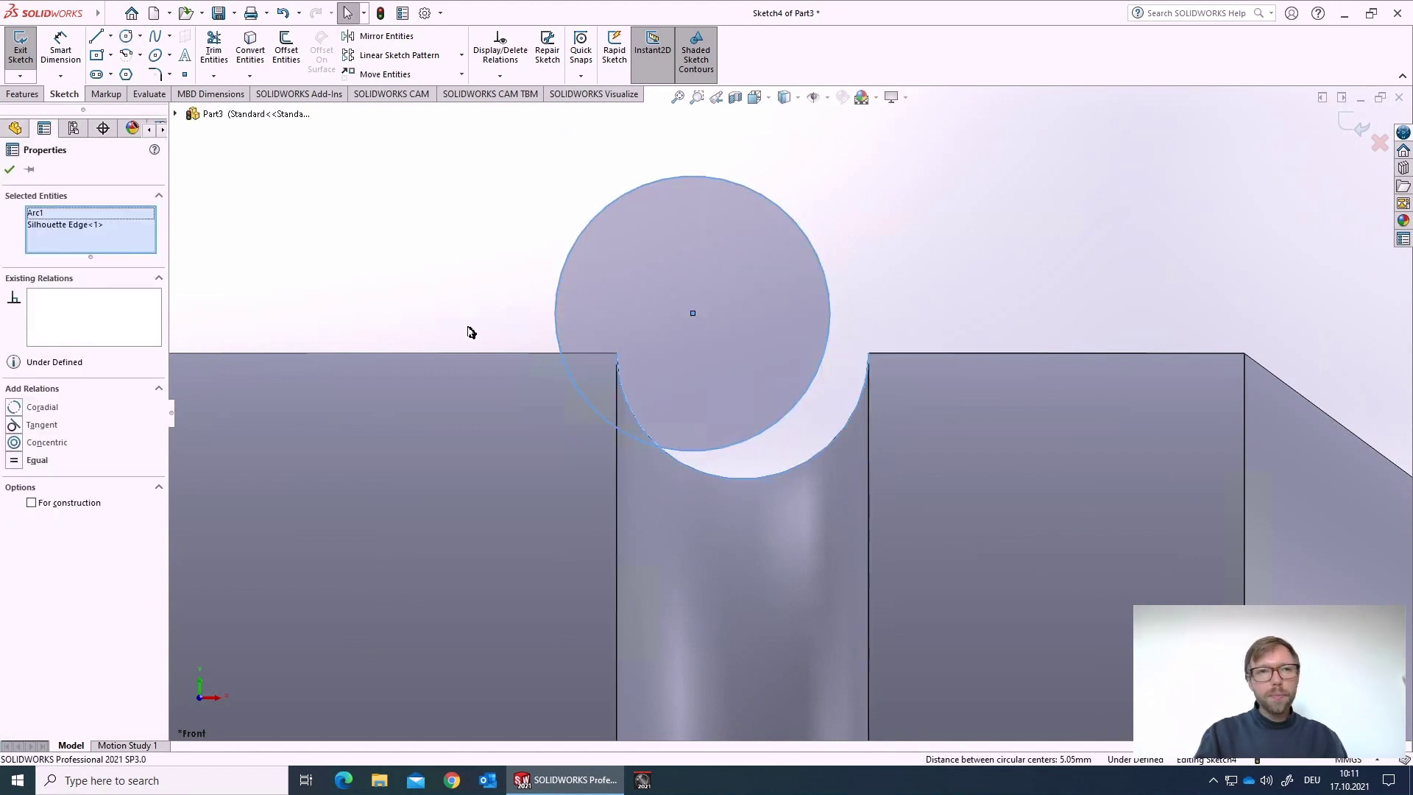
pyautogui.click(561, 245)
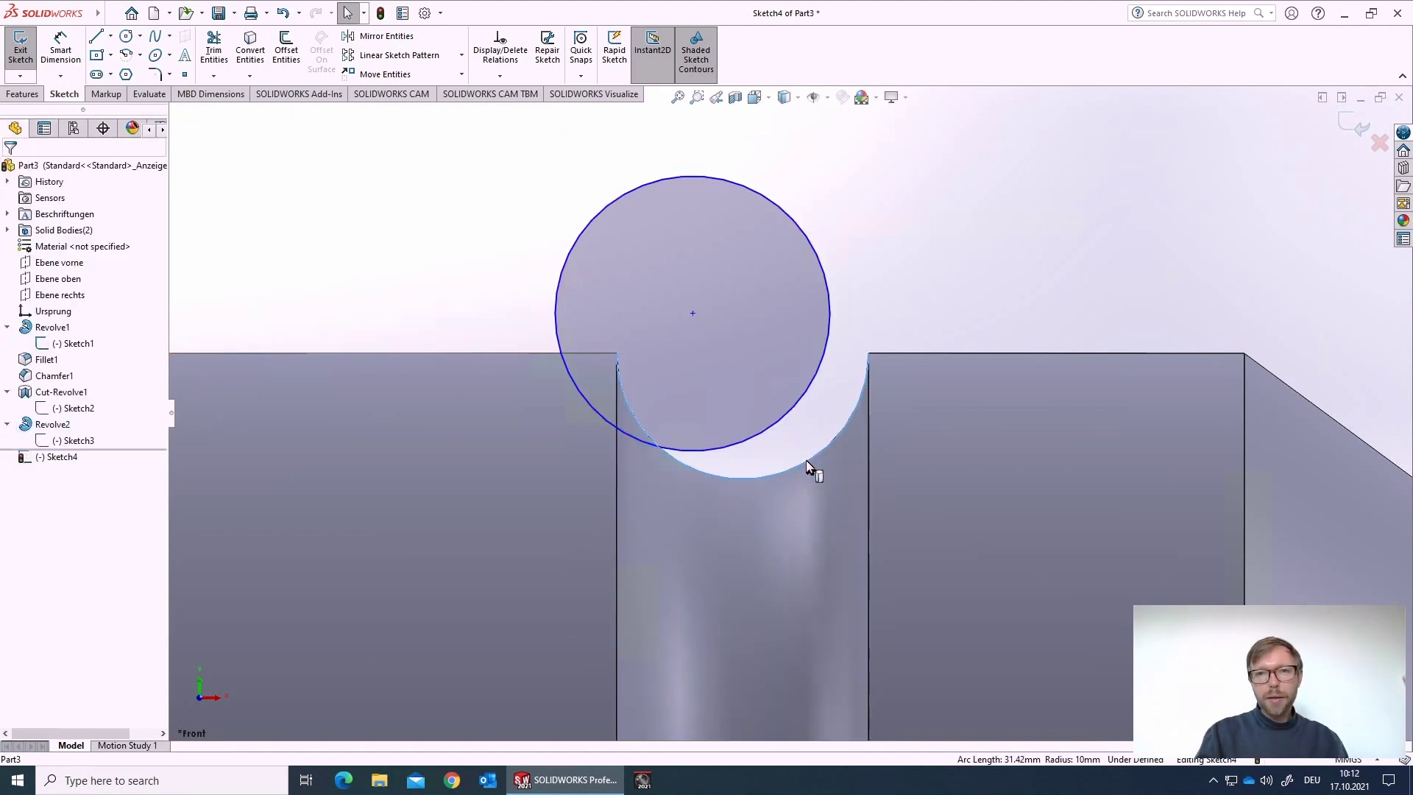
# Move the circle's center to roughly the middle of the groove opening and show Sketch3 of the shaft
pyautogui.moveTo(693, 312); pyautogui.dragTo(739, 357)
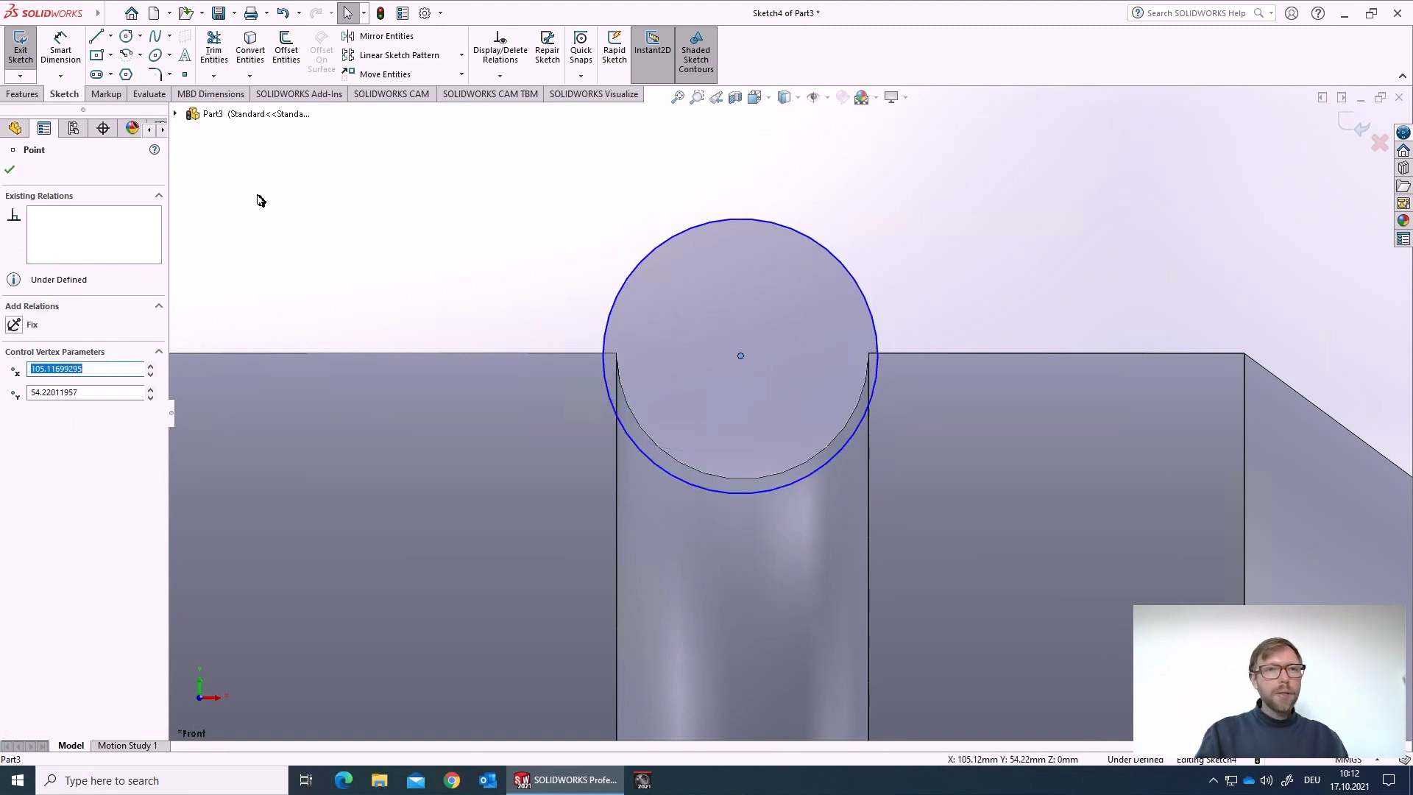
pyautogui.click(264, 206)
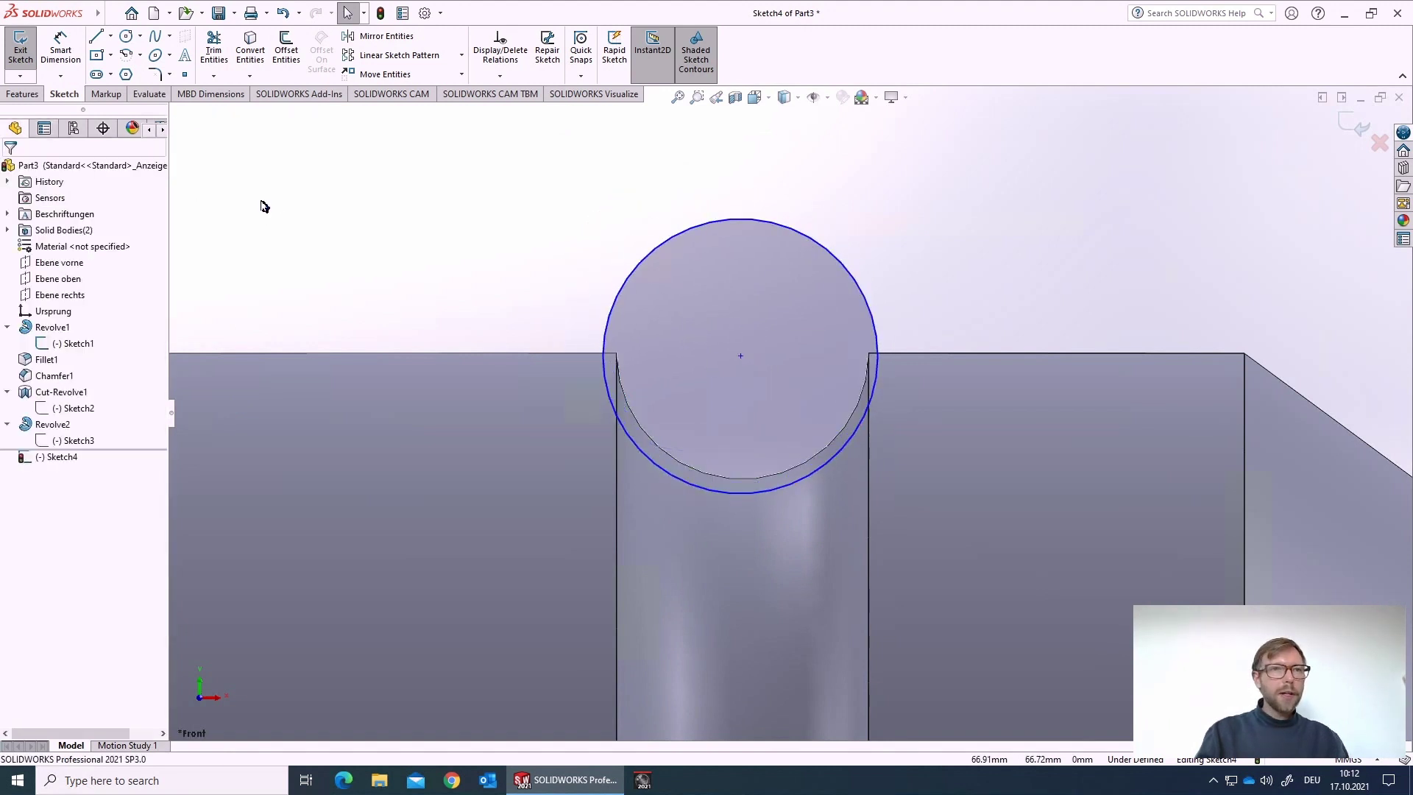
pyautogui.click(60, 442)
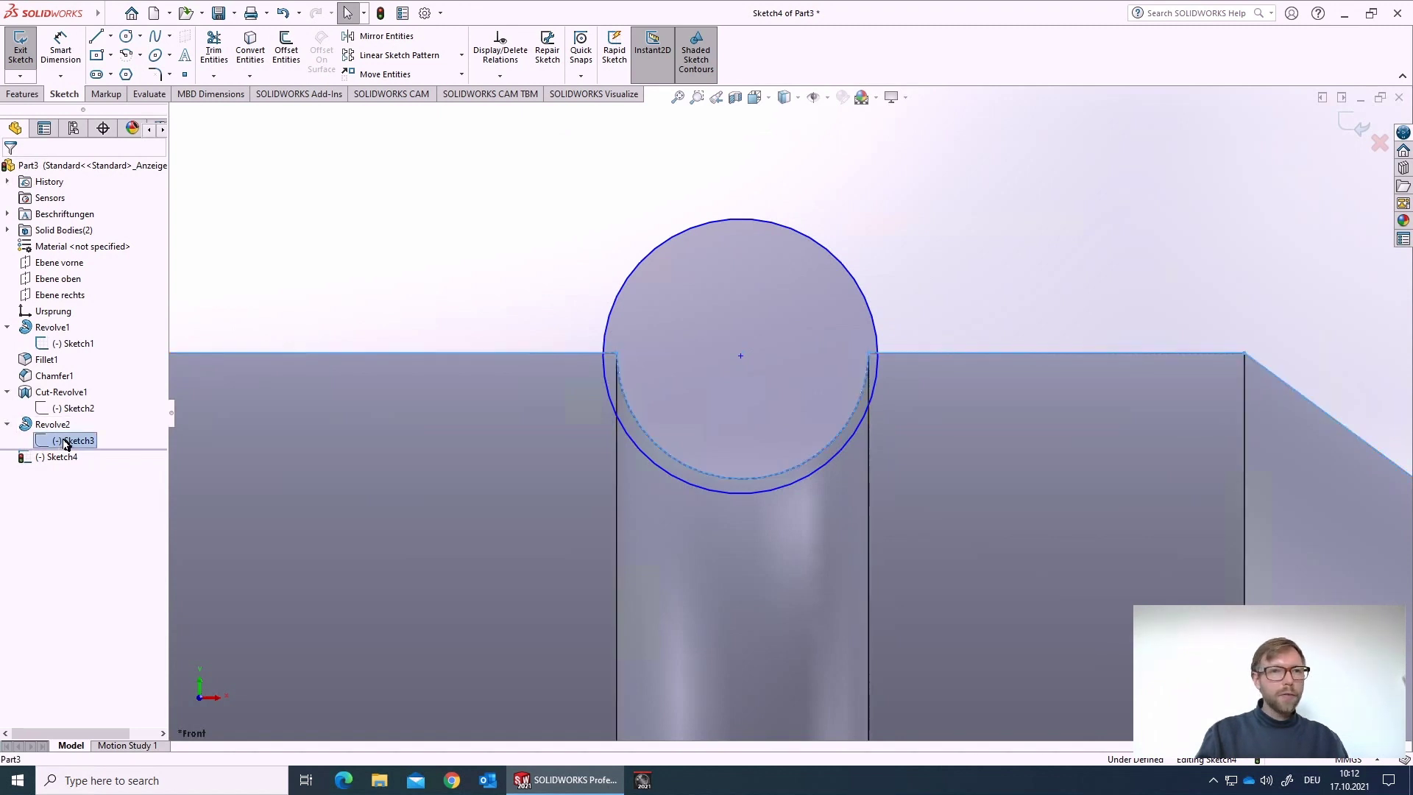
pyautogui.rightClick(66, 441)
pyautogui.click(426, 275)
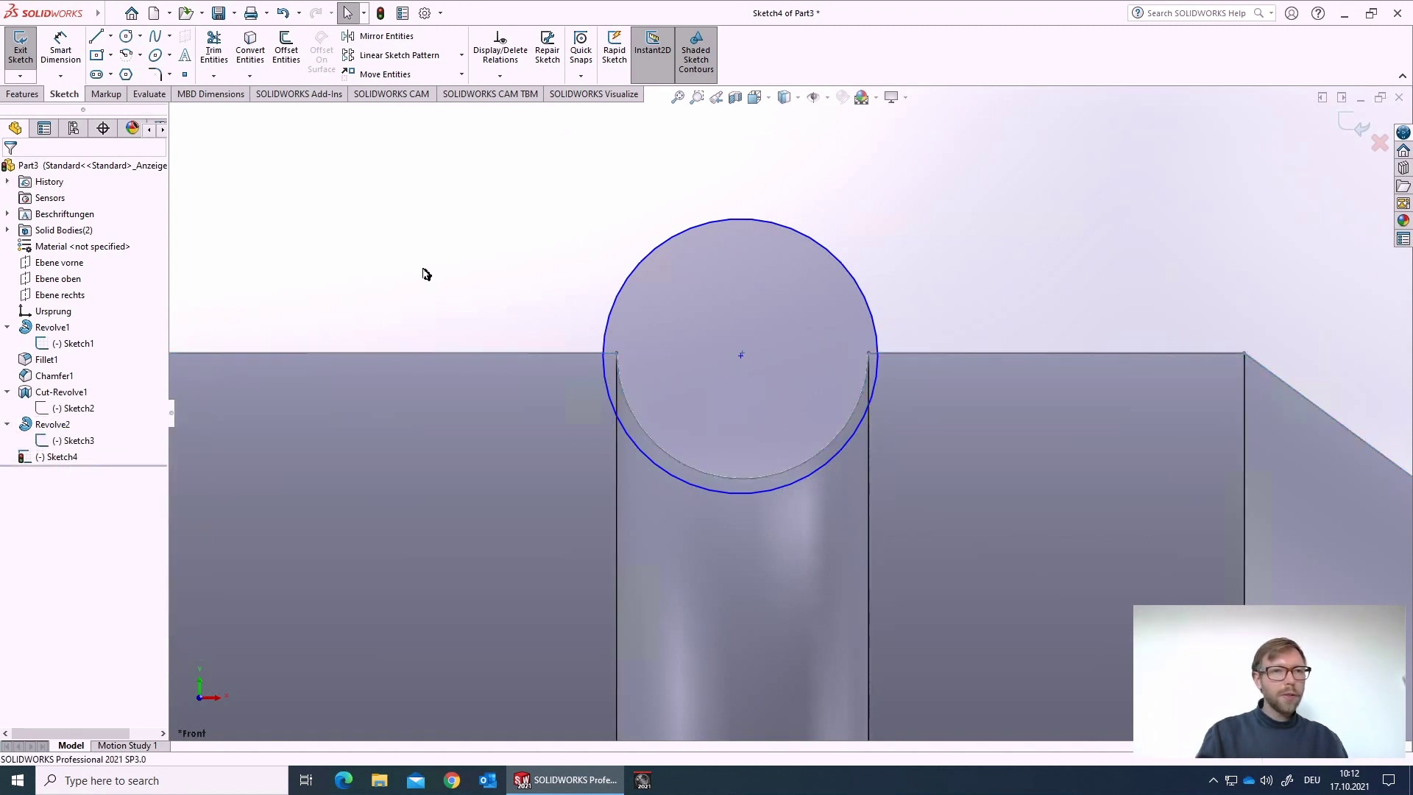
# Make the circle's center coincident with the groove arc's center point in Sketch3
pyautogui.scroll(-5, 709, 357)
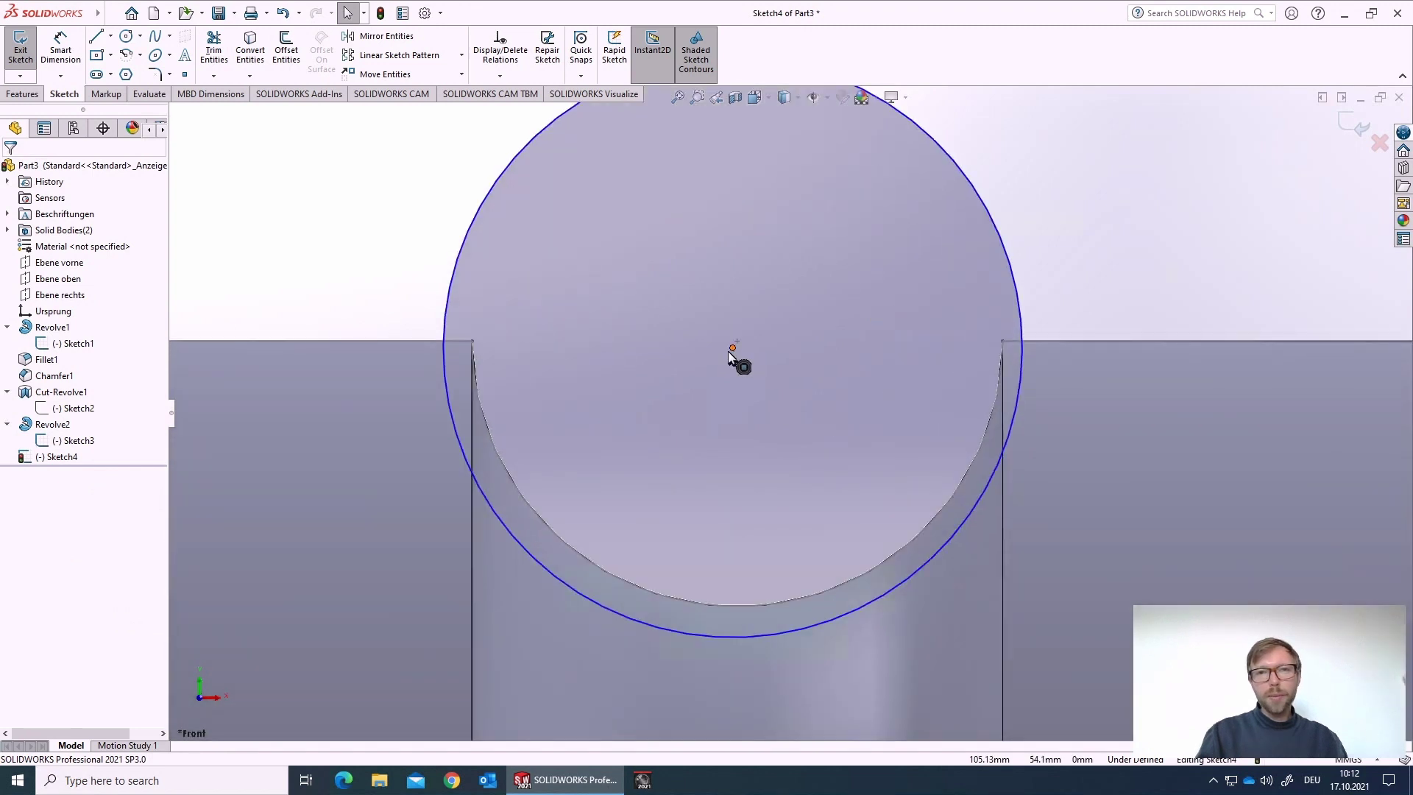
pyautogui.moveTo(735, 343); pyautogui.dragTo(681, 327)
pyautogui.hotkey('ctrl', 'z')
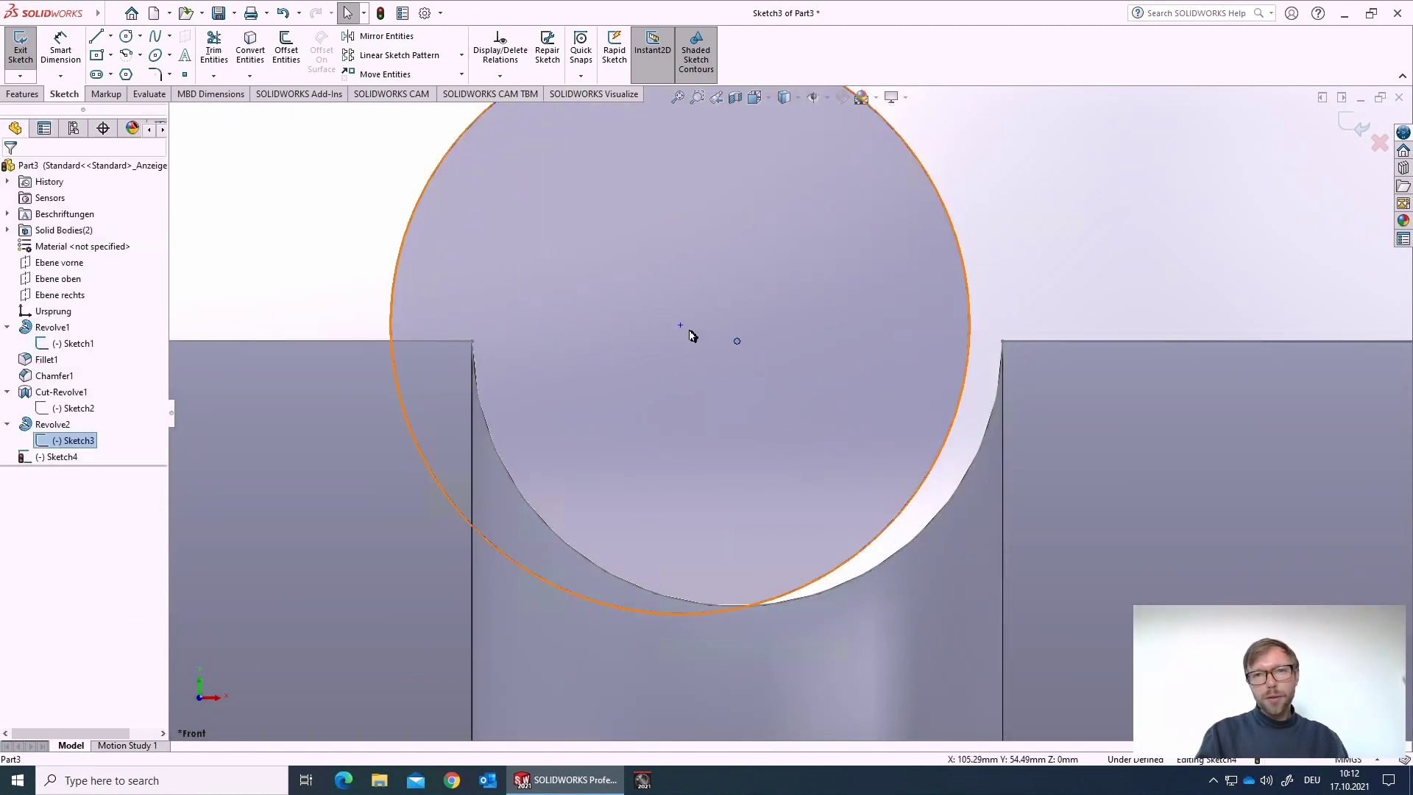
pyautogui.keyDown('ctrl'); pyautogui.click(679, 326); pyautogui.keyUp('ctrl')
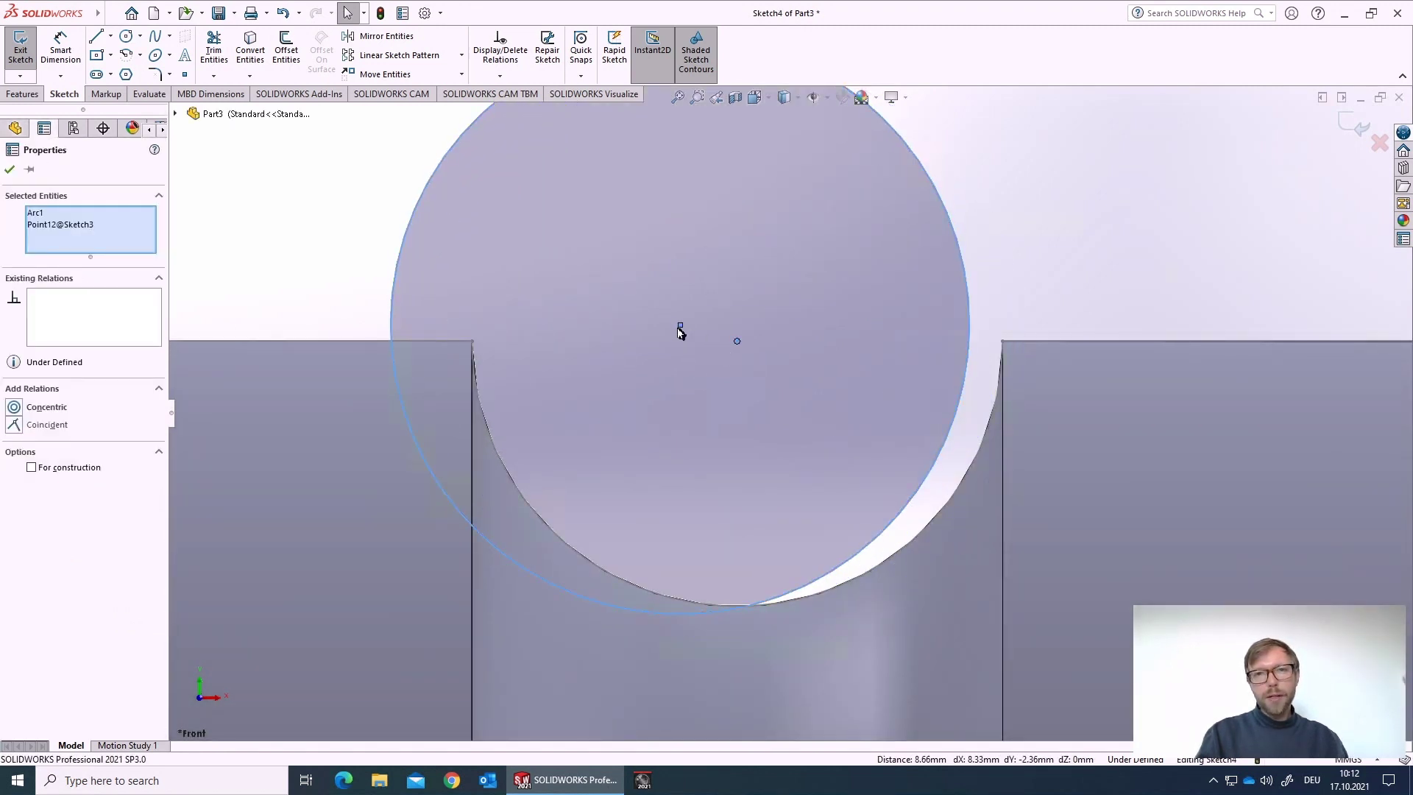
pyautogui.click(987, 245)
pyautogui.click(681, 326)
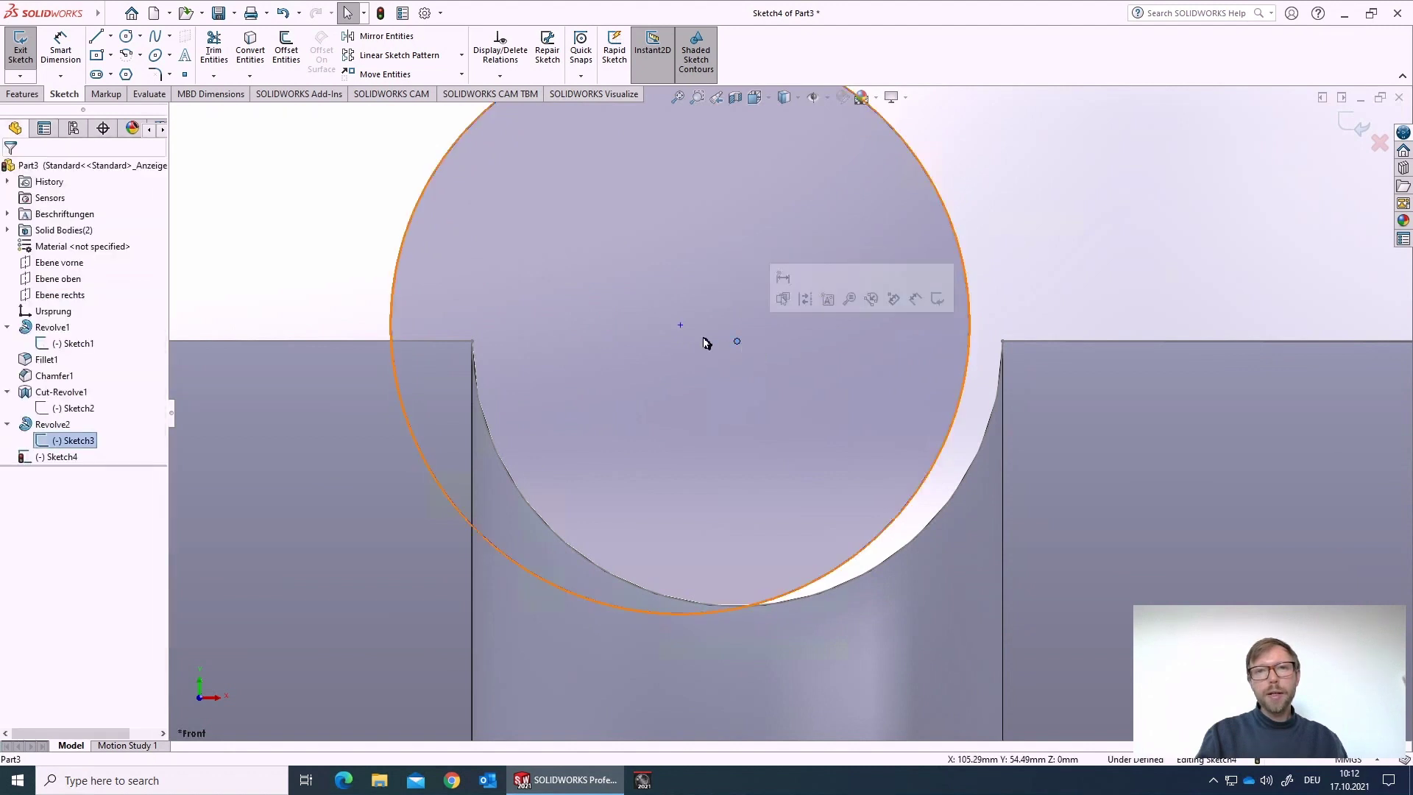
pyautogui.keyDown('ctrl'); pyautogui.click(680, 326); pyautogui.keyUp('ctrl')
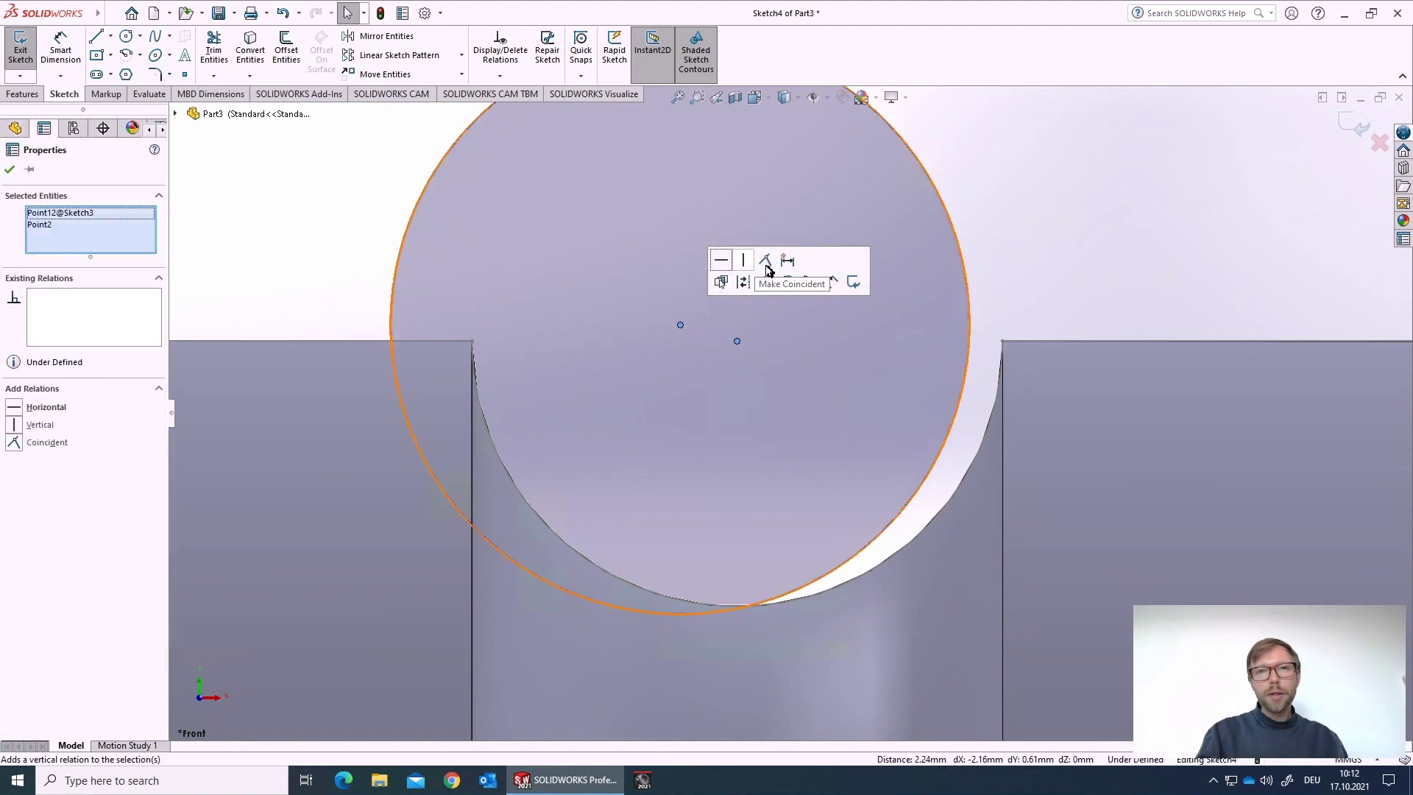
pyautogui.click(767, 262)
pyautogui.click(1082, 259)
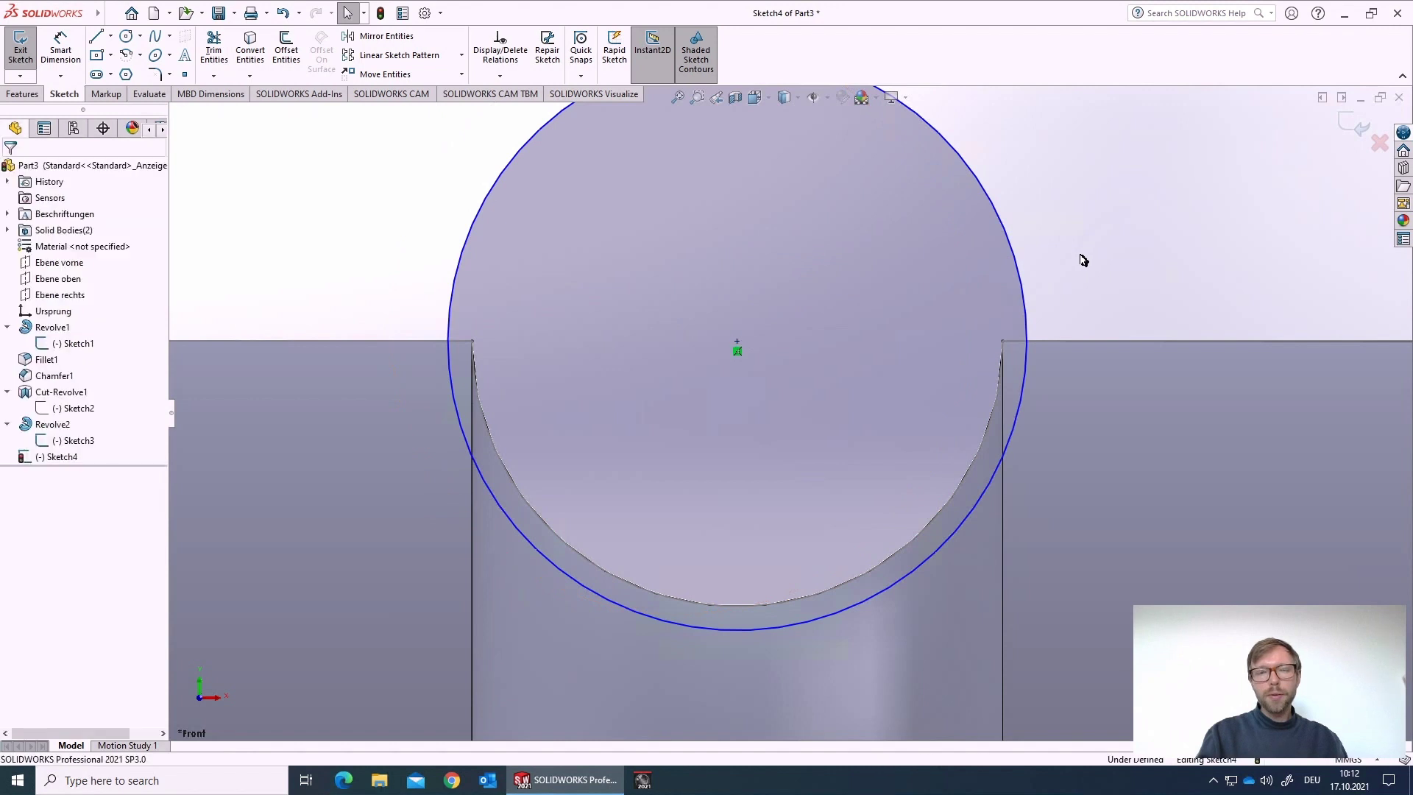
# Shrink the circle to a radius of about 8.3 mm inside the groove
pyautogui.moveTo(923, 558)
pyautogui.mouseDown()
pyautogui.moveTo(846, 479)
pyautogui.moveTo(871, 517)
pyautogui.moveTo(851, 492)
pyautogui.moveTo(854, 515)
pyautogui.moveTo(846, 483)
pyautogui.moveTo(868, 531)
pyautogui.moveTo(836, 485)
pyautogui.moveTo(851, 537)
pyautogui.mouseUp()
pyautogui.scroll(-2, 1001, 390)
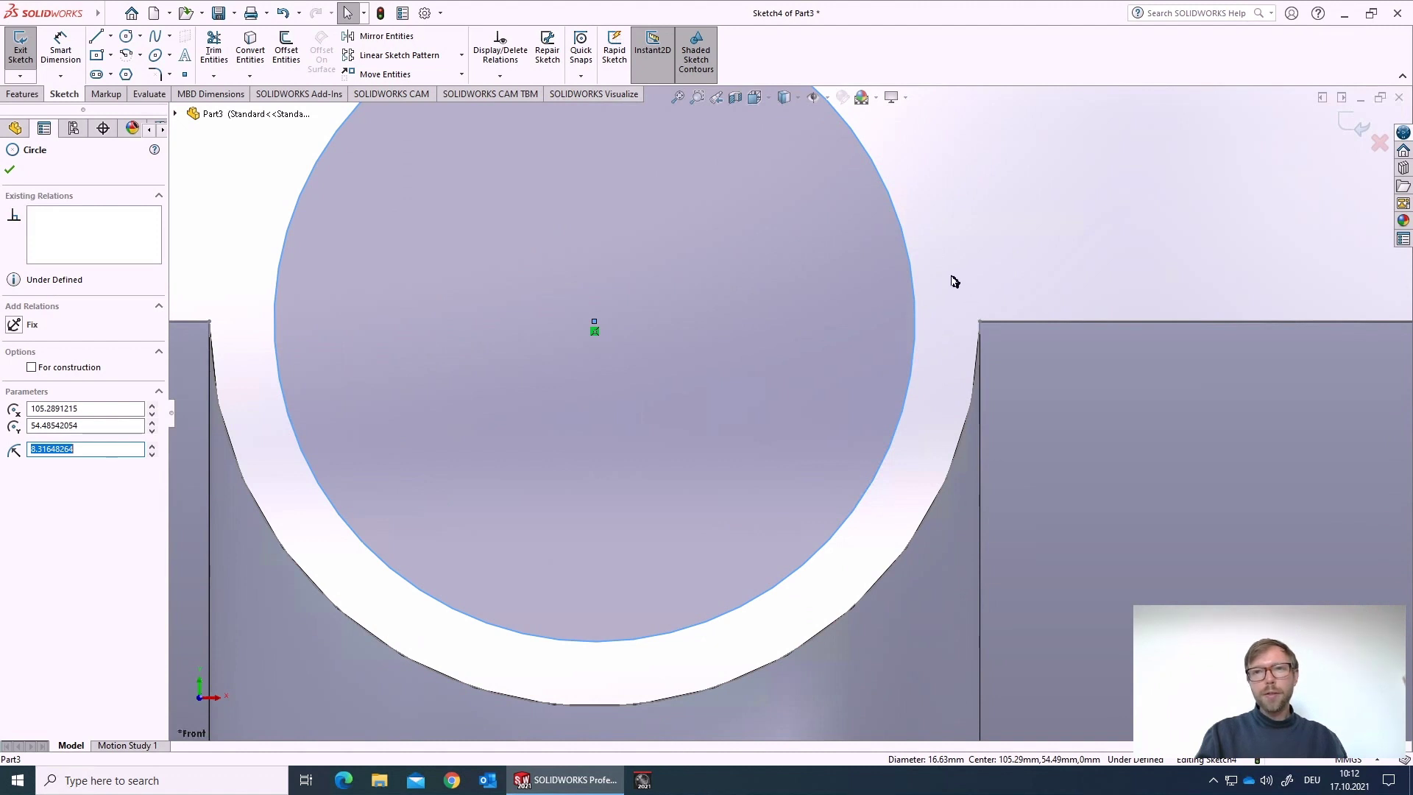
# Sketch a horizontal centerline about 8.3 mm long from the circle's center to its quadrant point facing the shaft's stepped-down section
pyautogui.click(112, 39)
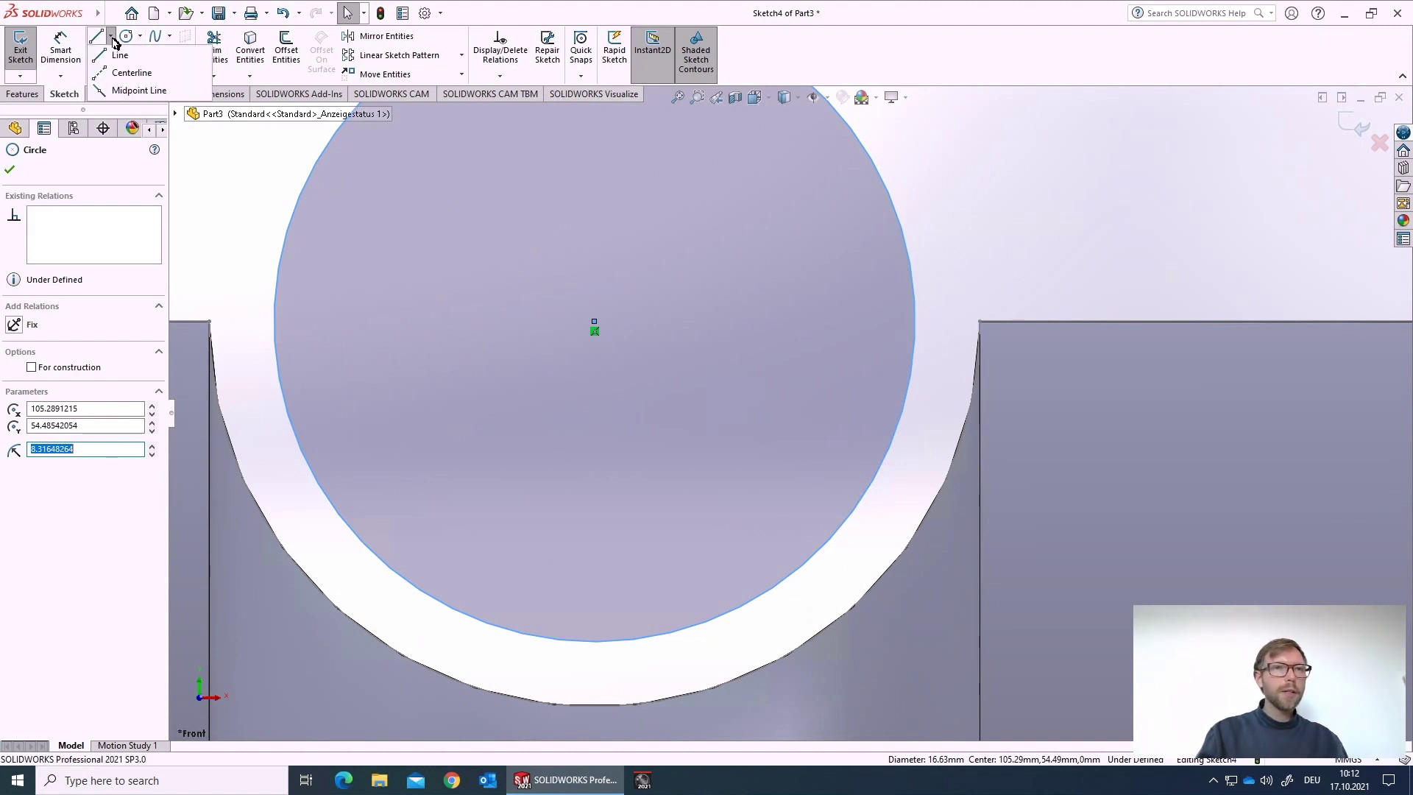
pyautogui.click(132, 72)
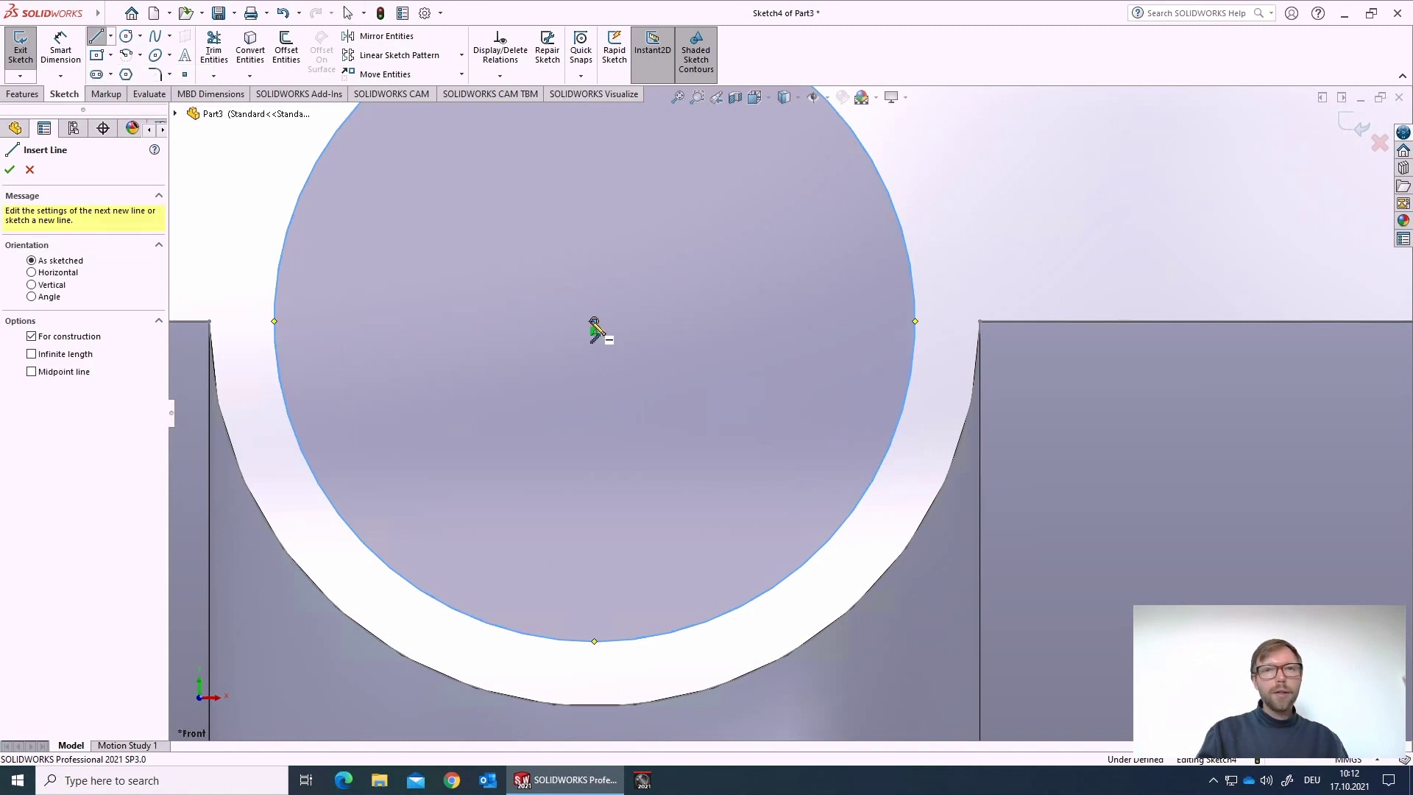
pyautogui.click(595, 321)
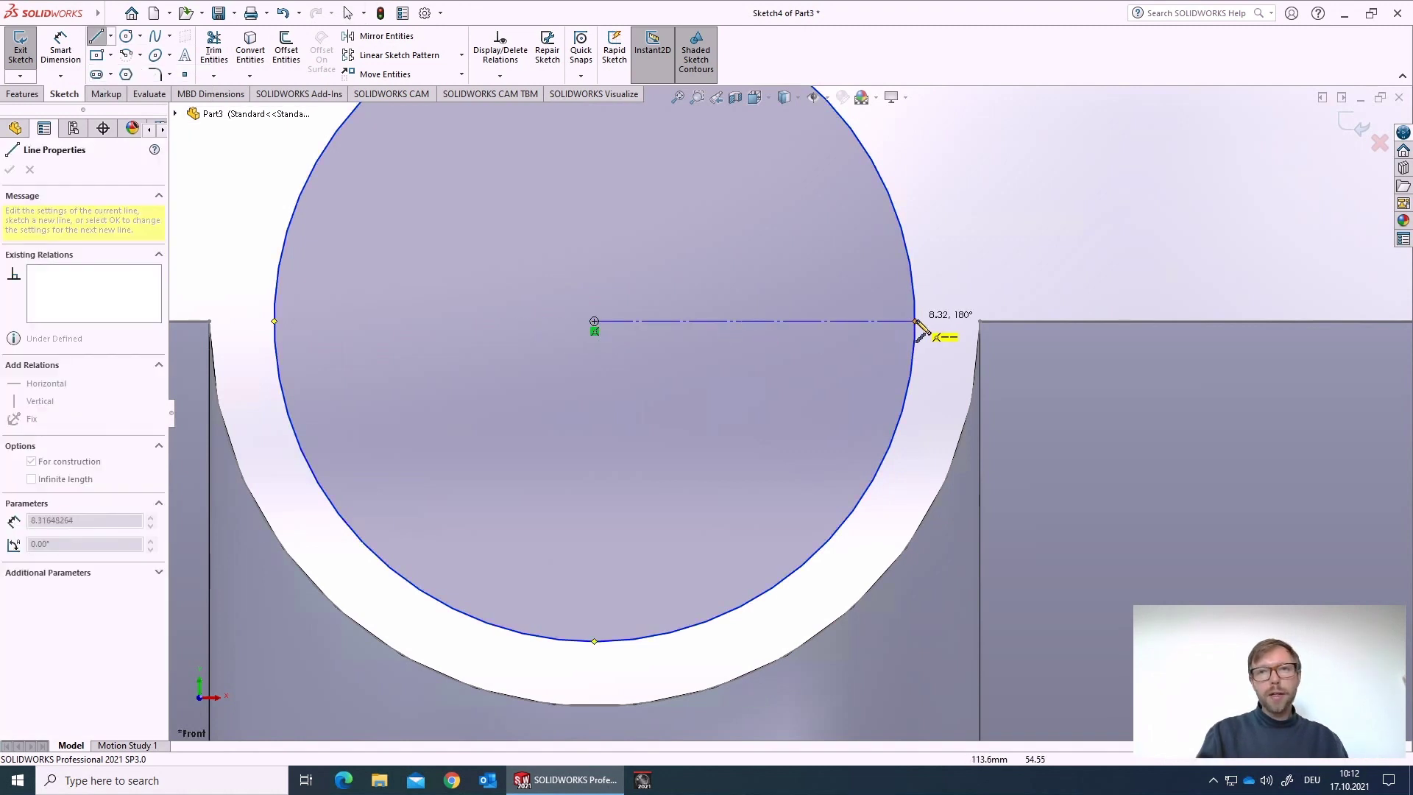
pyautogui.click(917, 322)
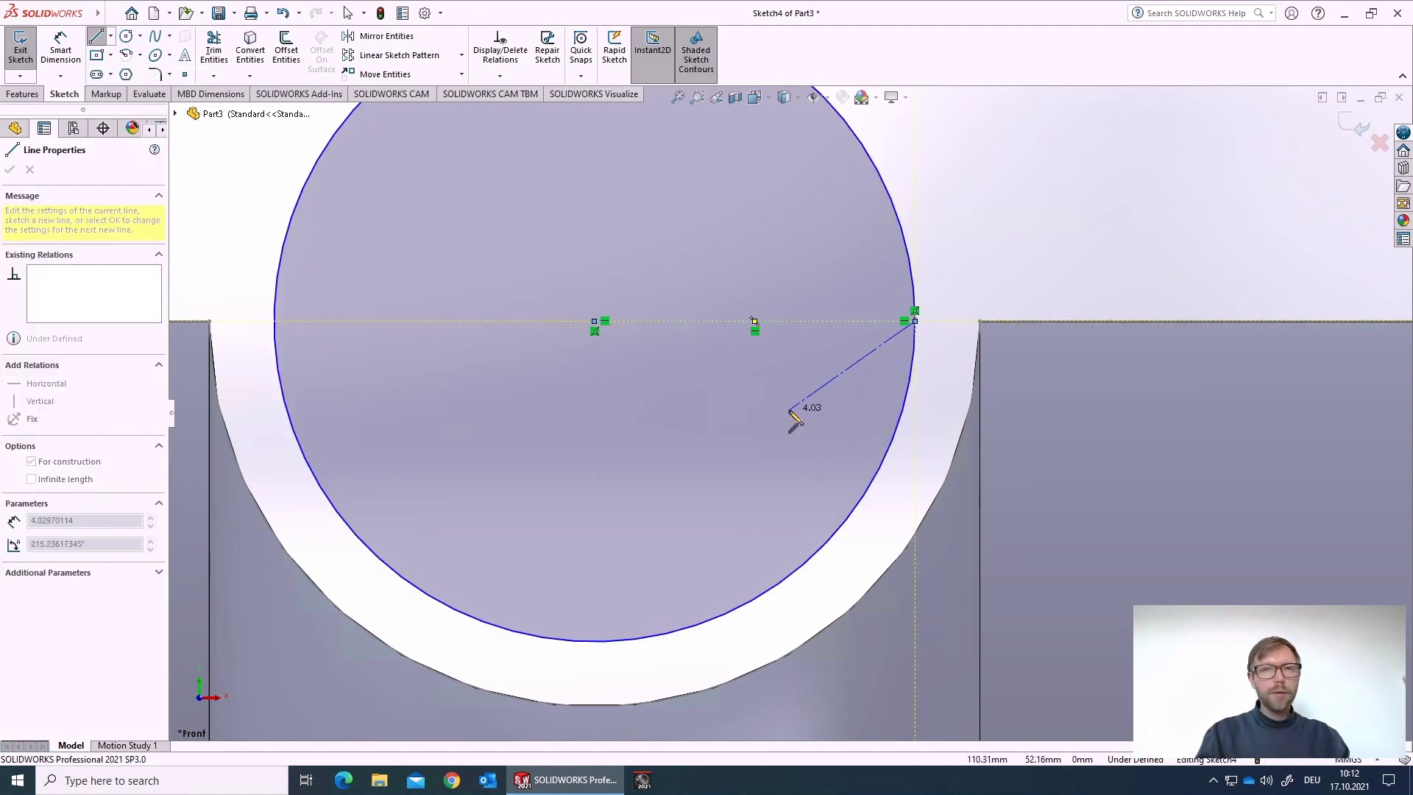
pyautogui.press('Escape')
# Dimension the horizontal gap between the centerline's endpoint on the circle and the groove's upper corner as 2 mm, and exit the sketch
pyautogui.click(60, 50)
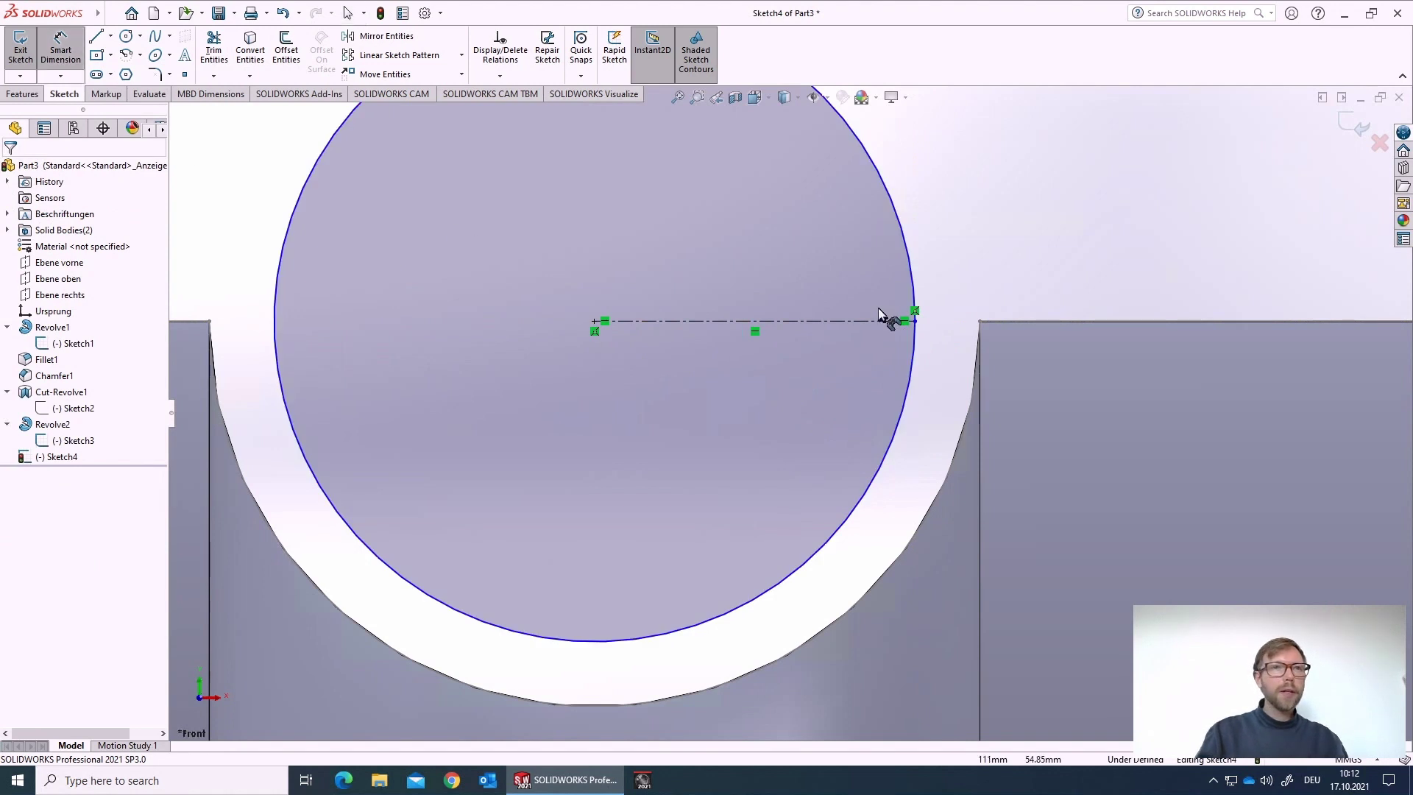
pyautogui.click(918, 323)
pyautogui.click(980, 321)
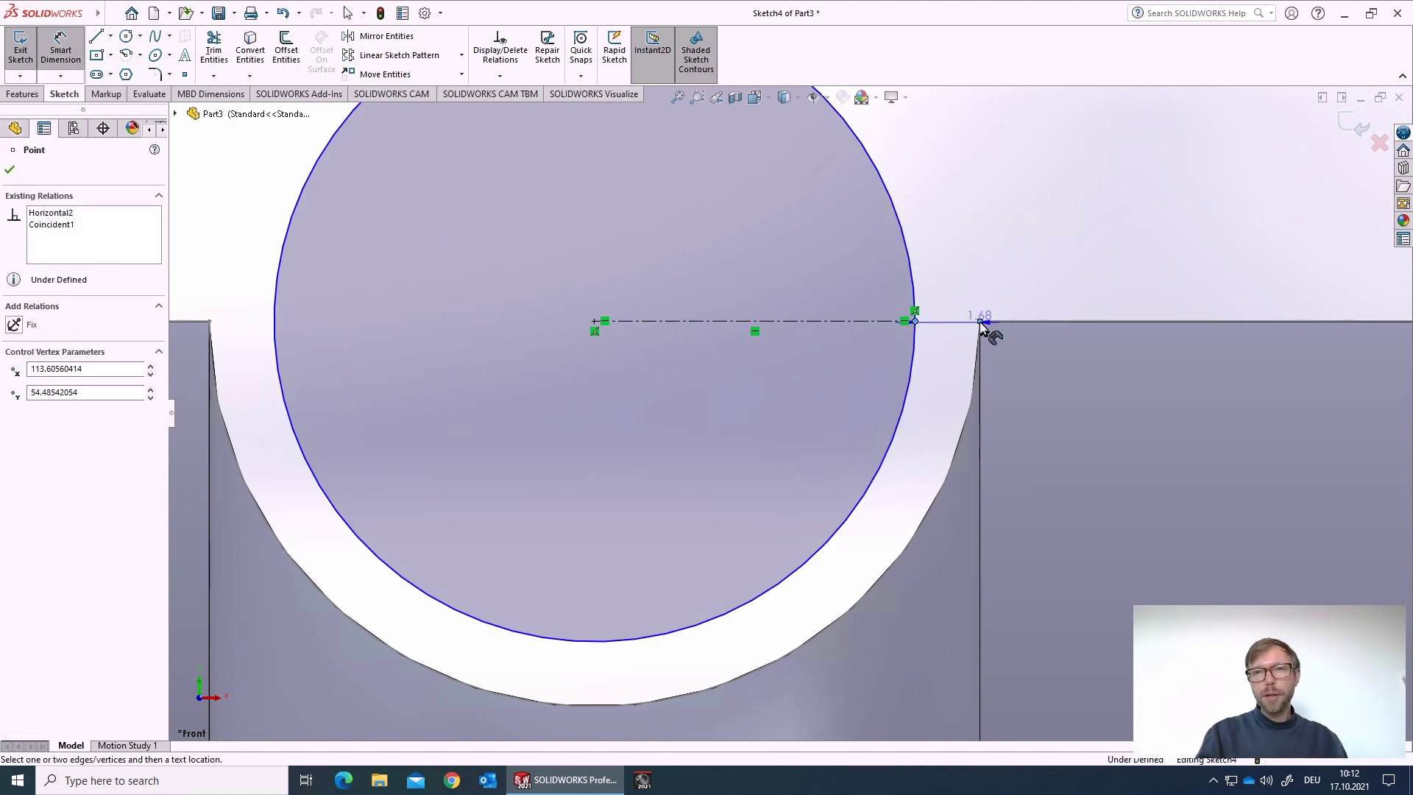
pyautogui.click(959, 177)
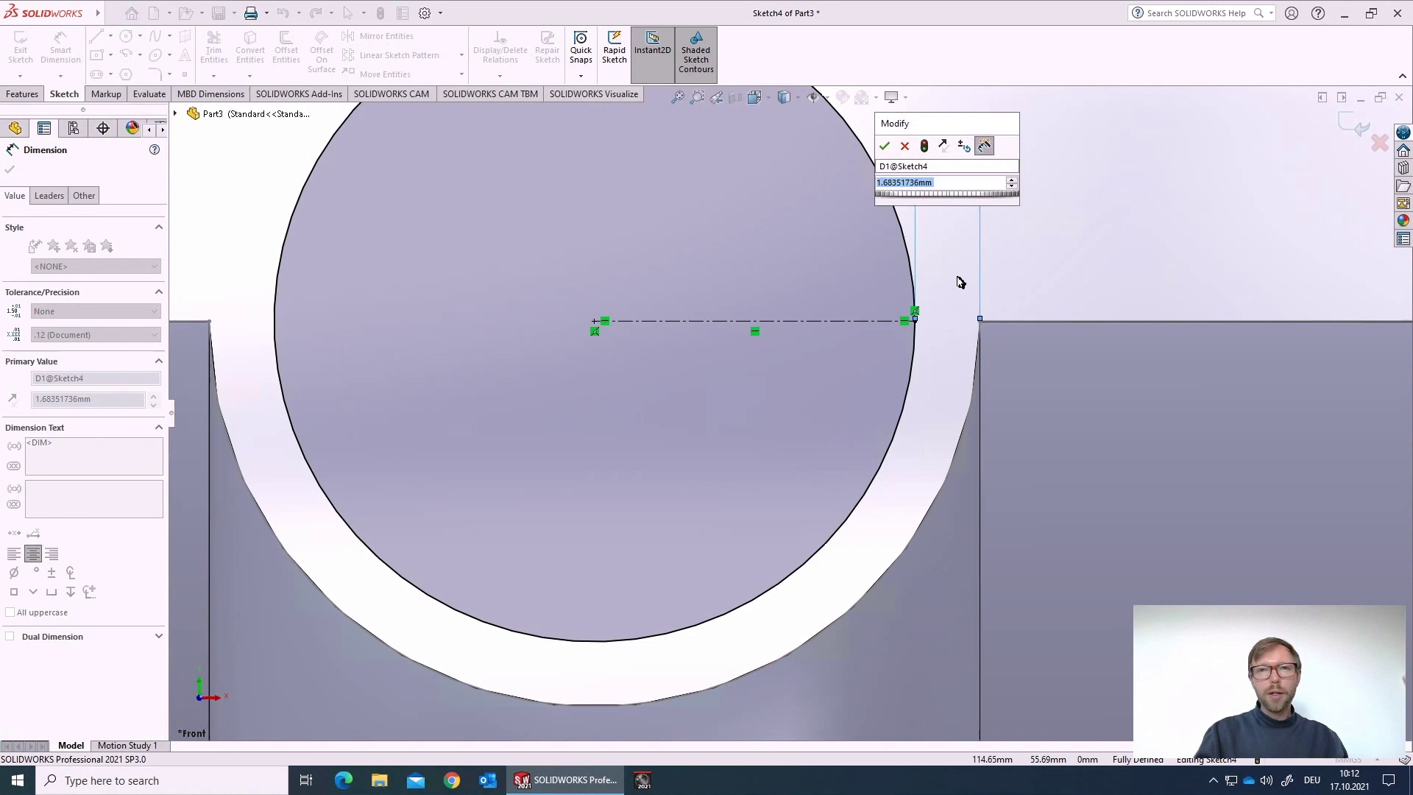
pyautogui.write('2')
pyautogui.press('Return')
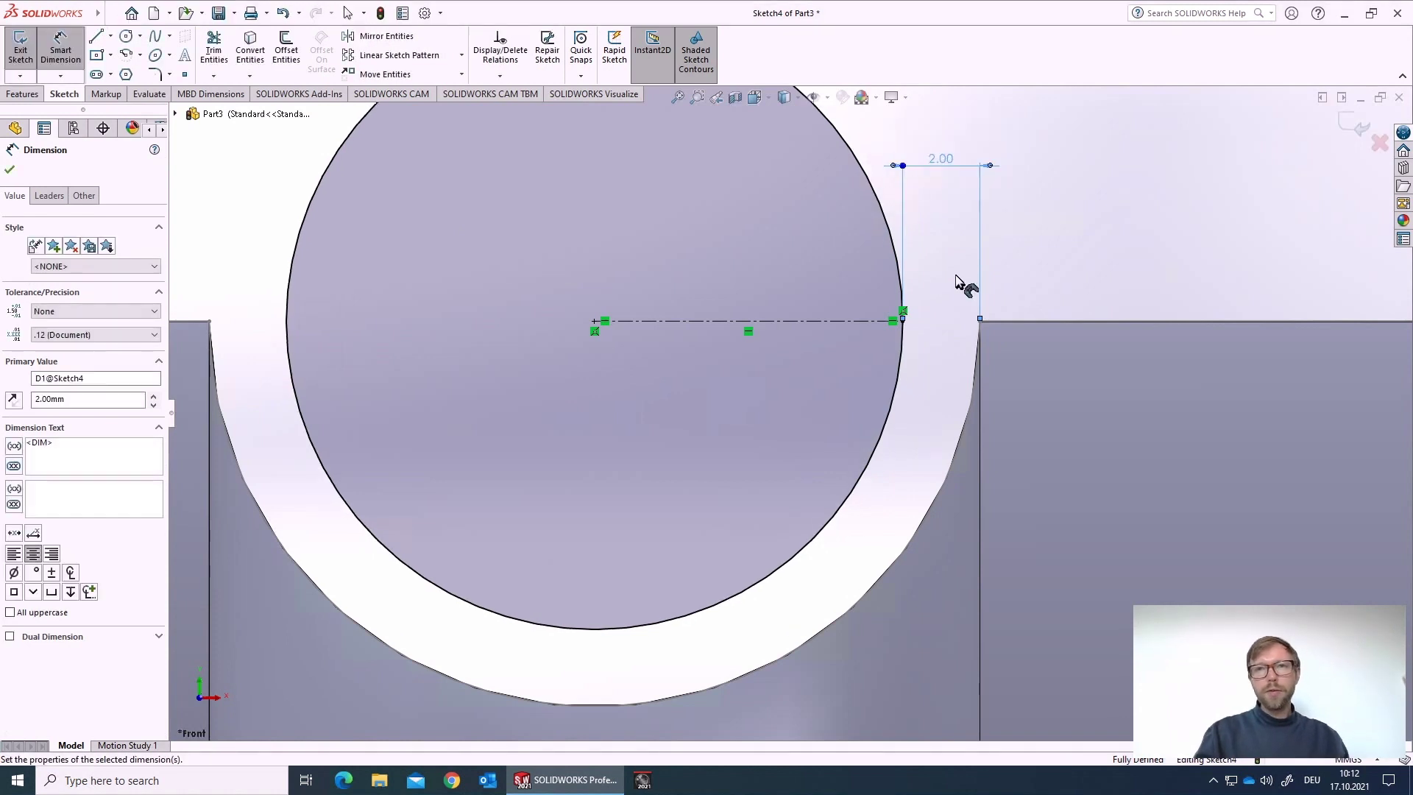
pyautogui.scroll(8, 899, 473)
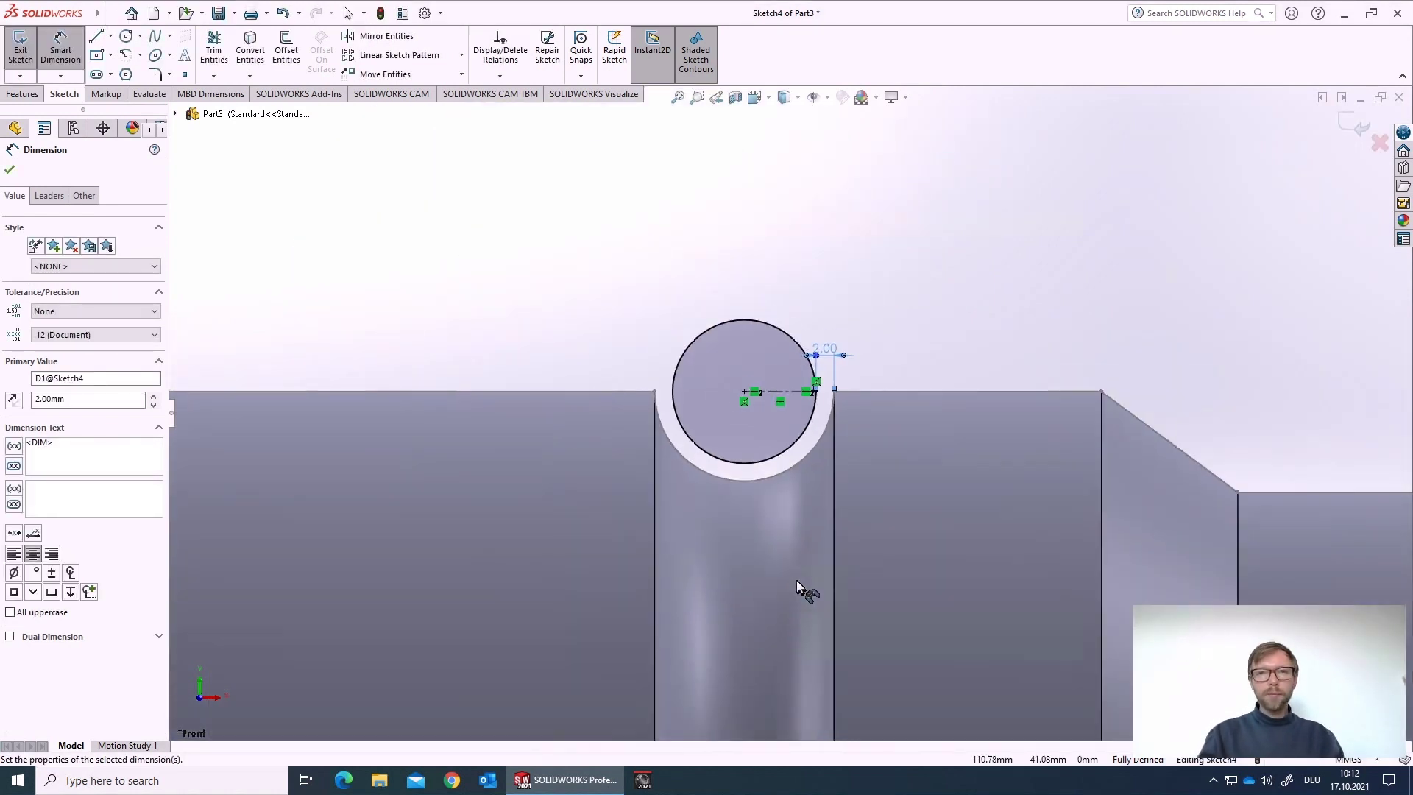
pyautogui.scroll(-4, 783, 532)
pyautogui.scroll(5, 785, 527)
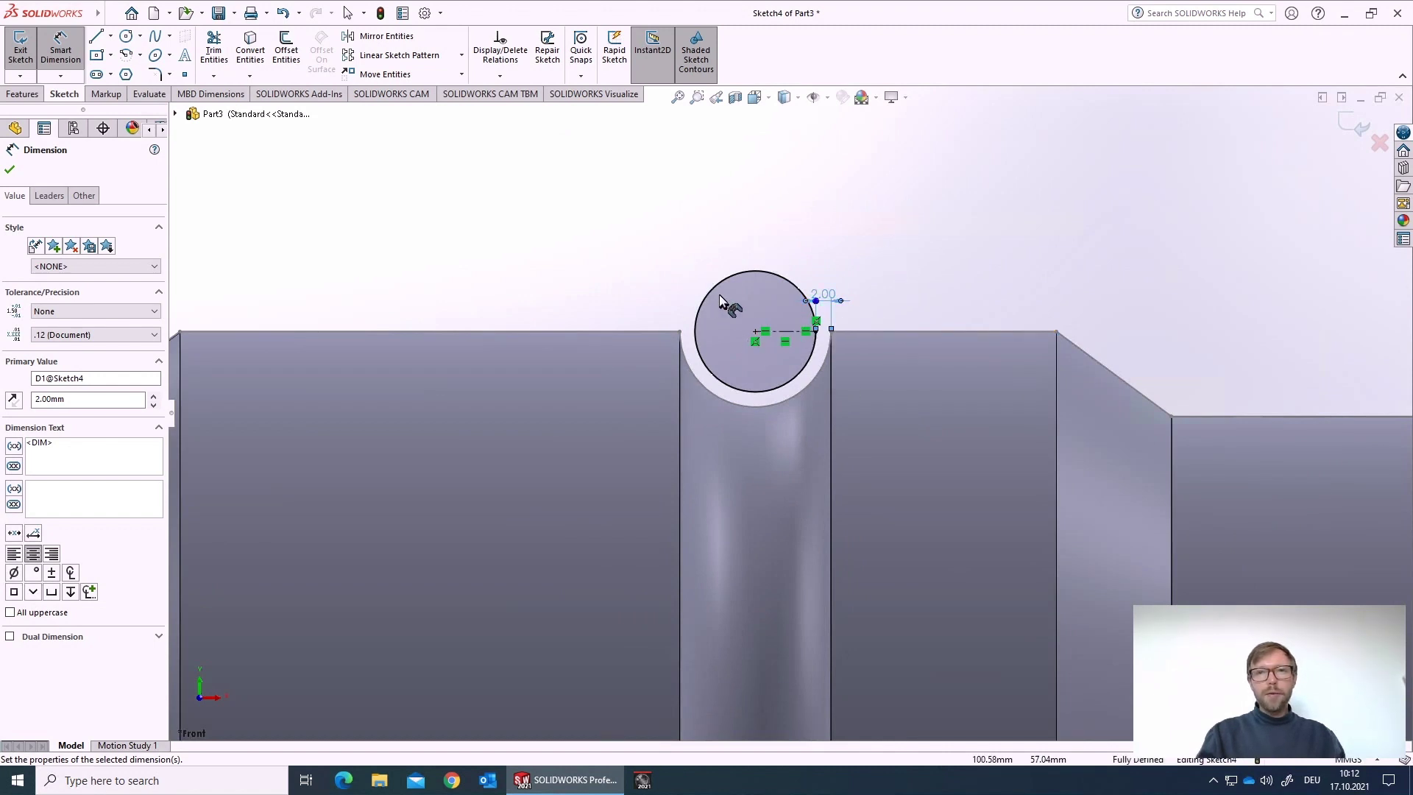
pyautogui.click(1360, 126)
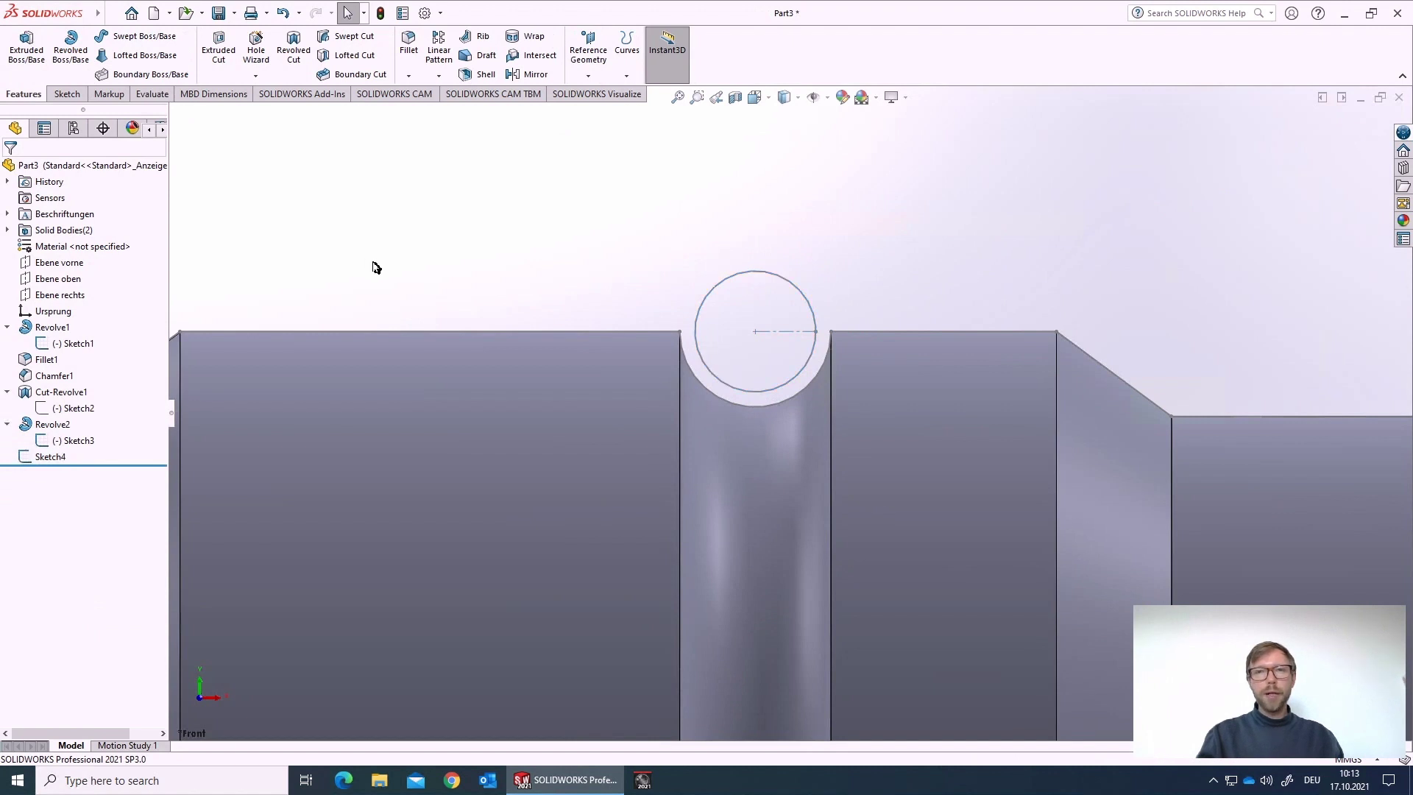
# Reopen Sketch4, add a centerline about 51.5 mm long on the shaft axis beneath the circle, and exit the sketch
pyautogui.scroll(3, 793, 537)
pyautogui.scroll(-2, 806, 595)
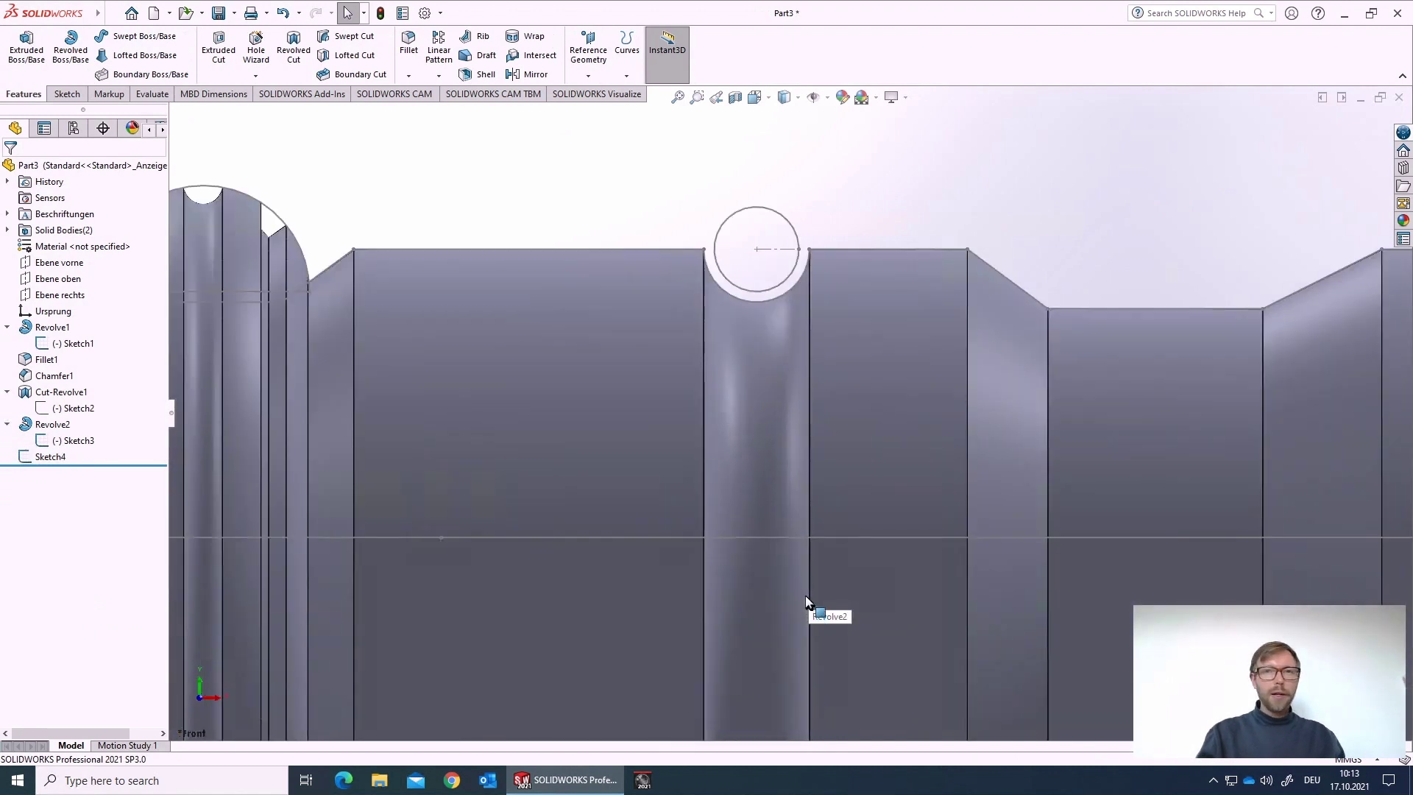
pyautogui.click(762, 293)
pyautogui.click(808, 230)
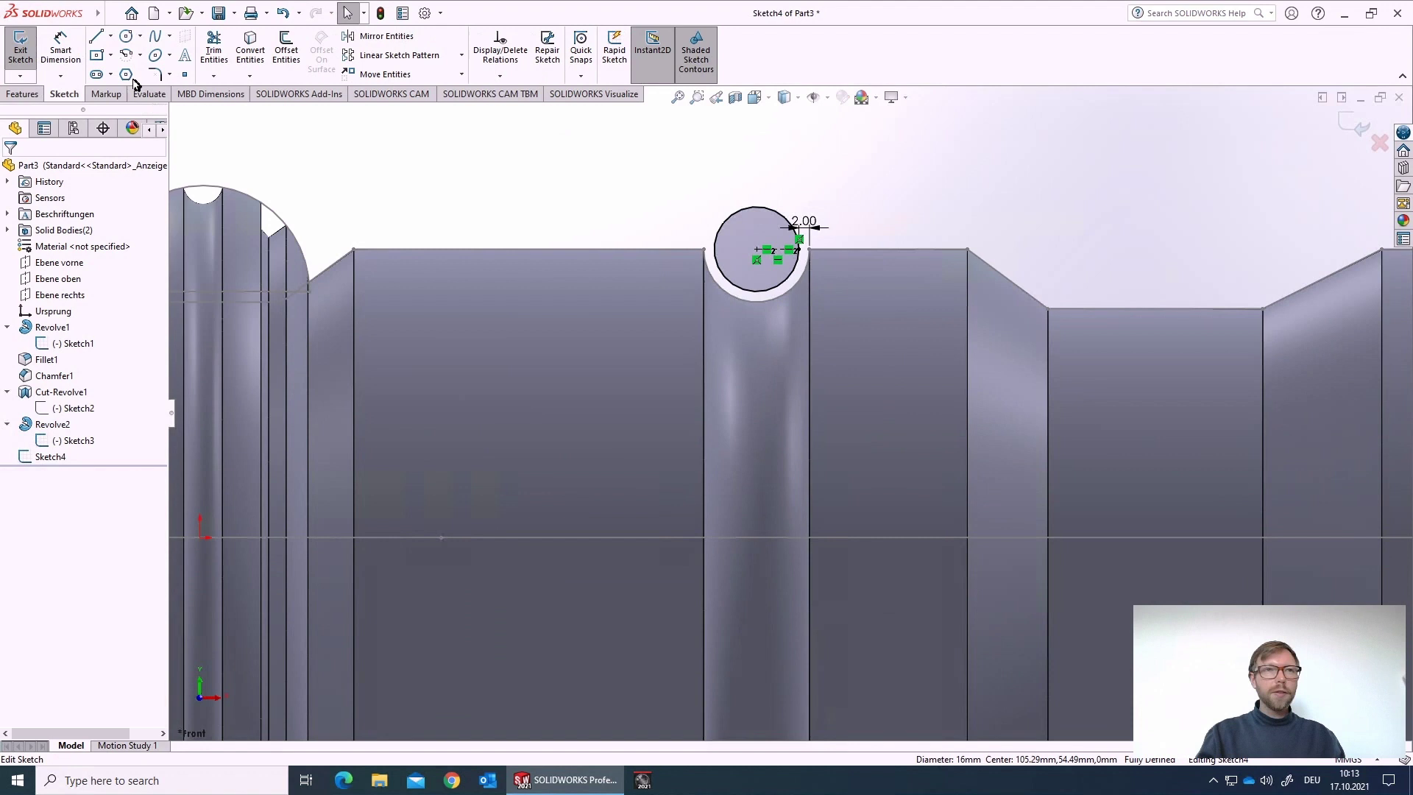
pyautogui.click(111, 36)
pyautogui.click(121, 76)
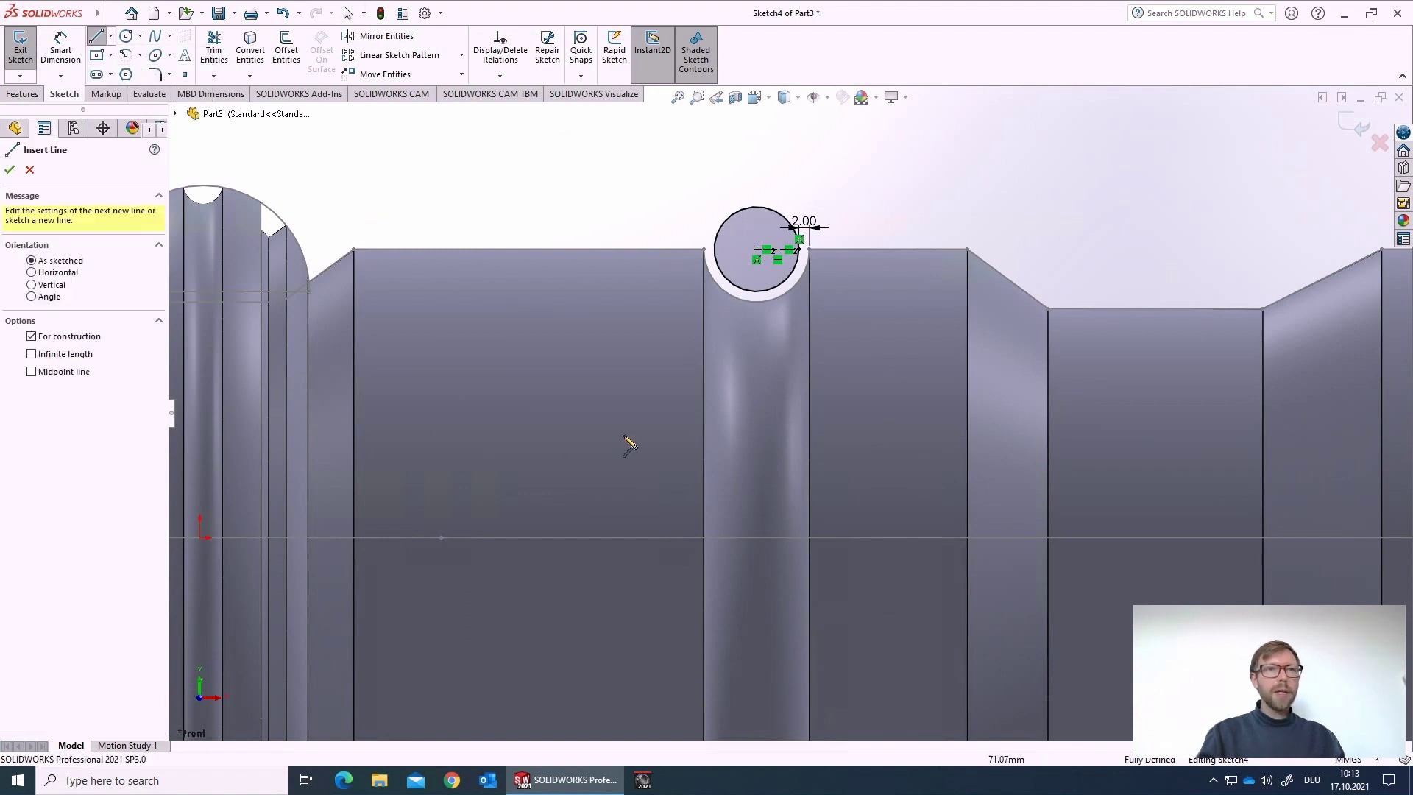
pyautogui.click(624, 538)
pyautogui.click(897, 538)
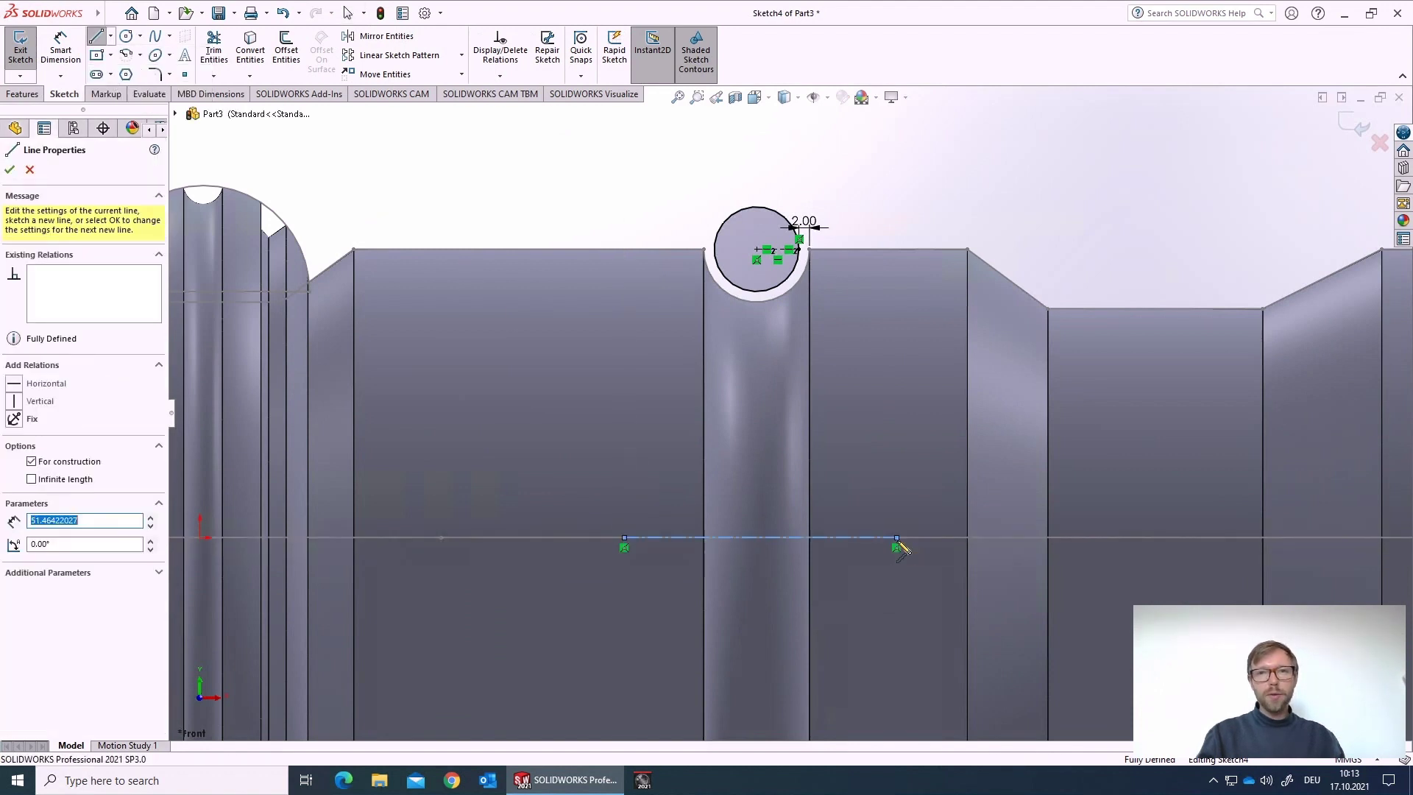
pyautogui.press('Escape')
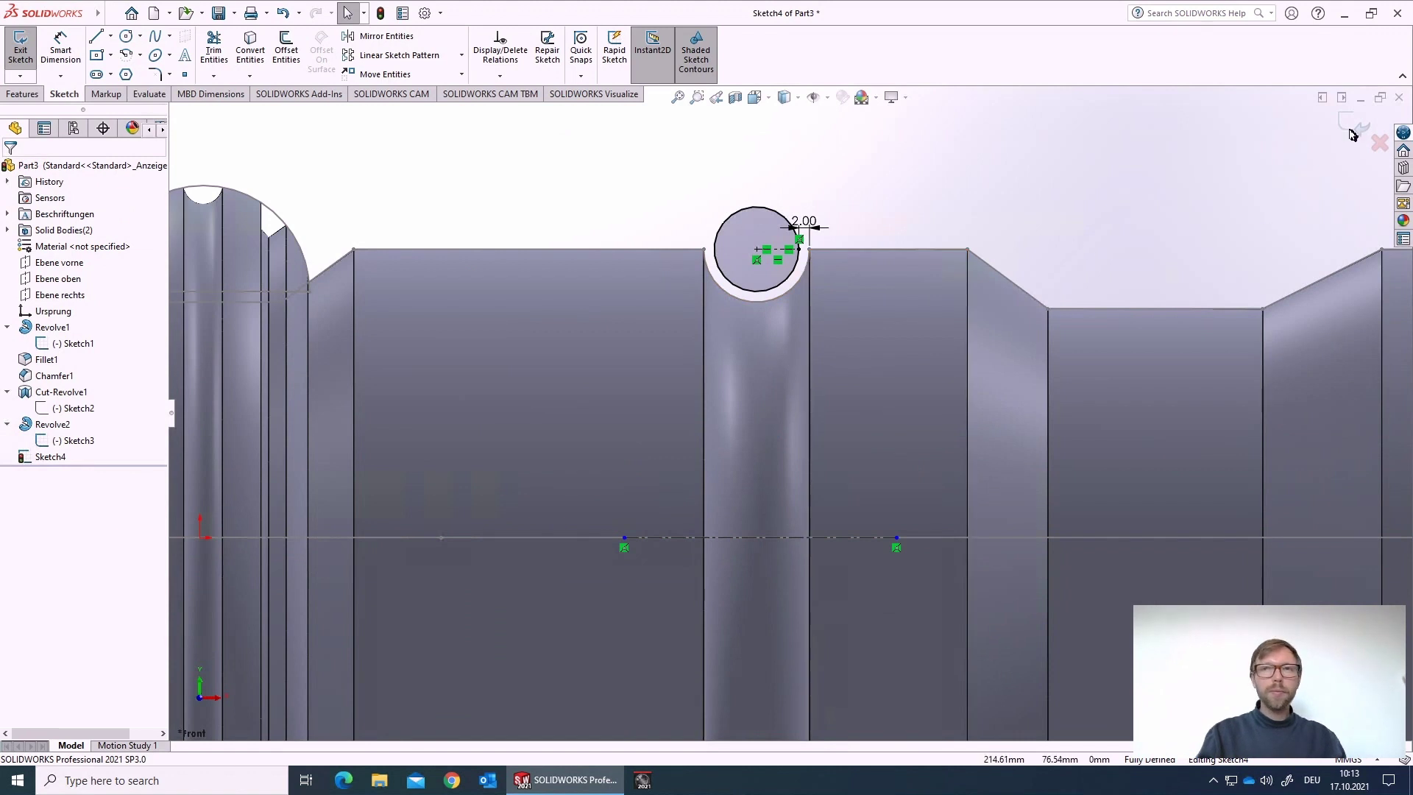
pyautogui.hotkey('ctrl', 'b')
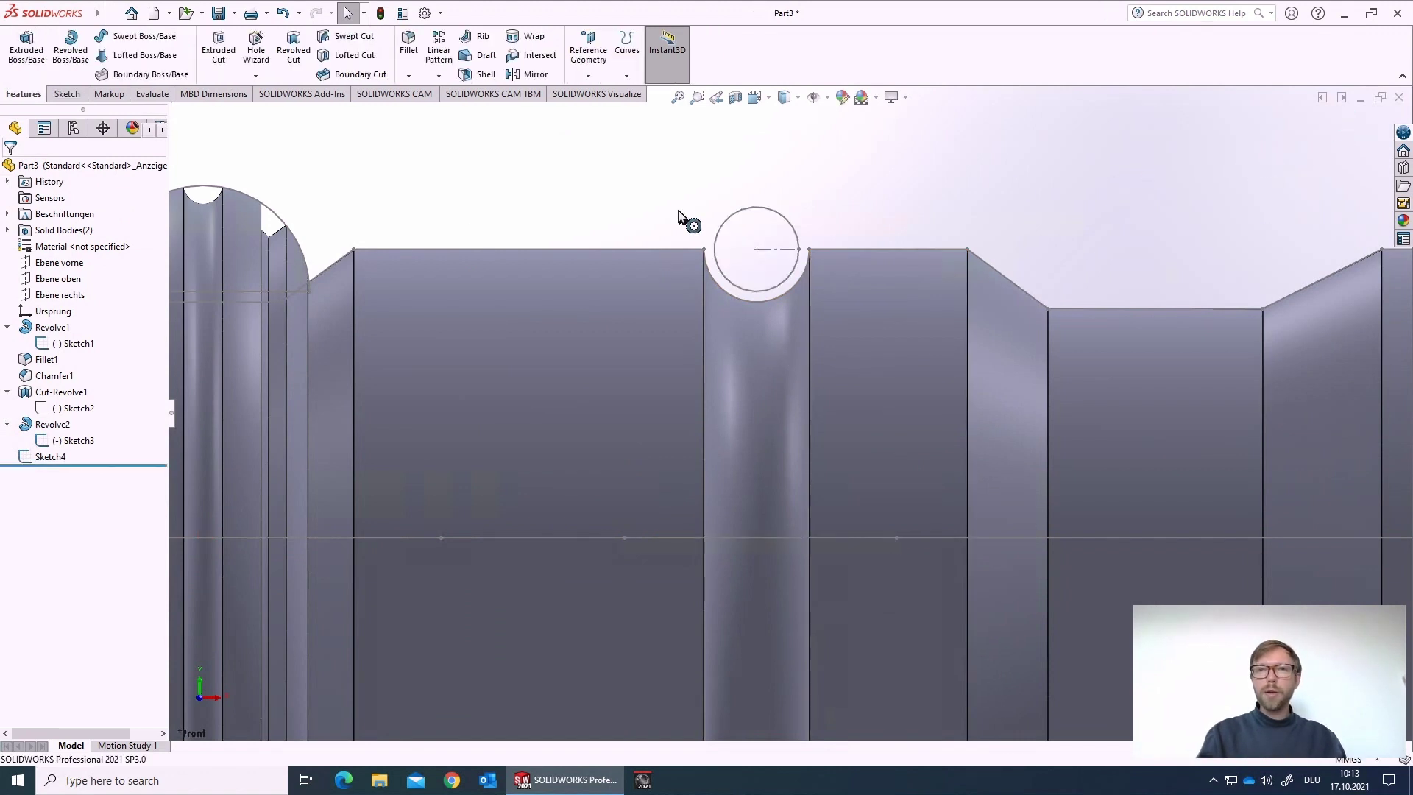
# Hide Sketch3 and revolve Sketch4's circle 360° around the centerline on the shaft axis
pyautogui.click(65, 441)
pyautogui.click(516, 200)
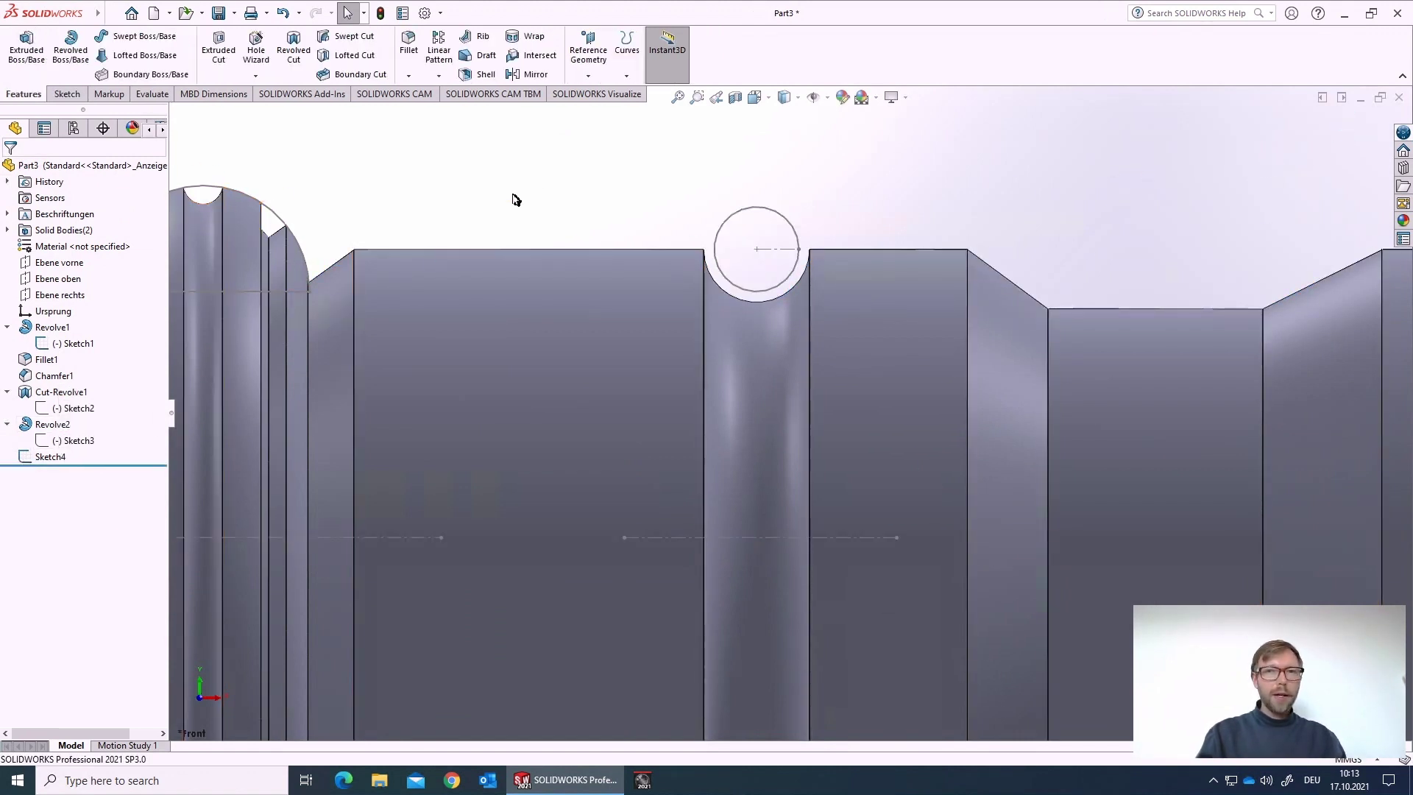
pyautogui.click(52, 457)
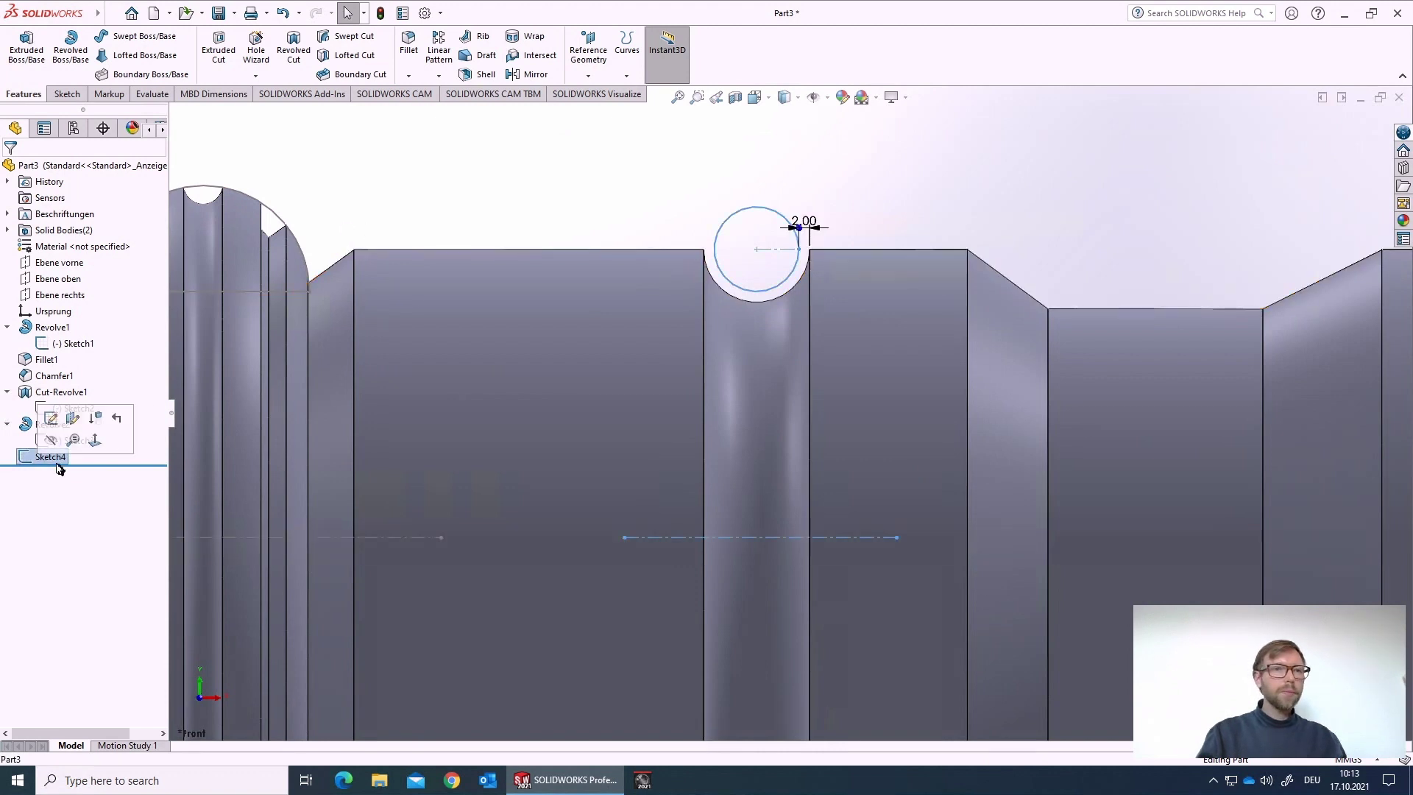
pyautogui.click(70, 55)
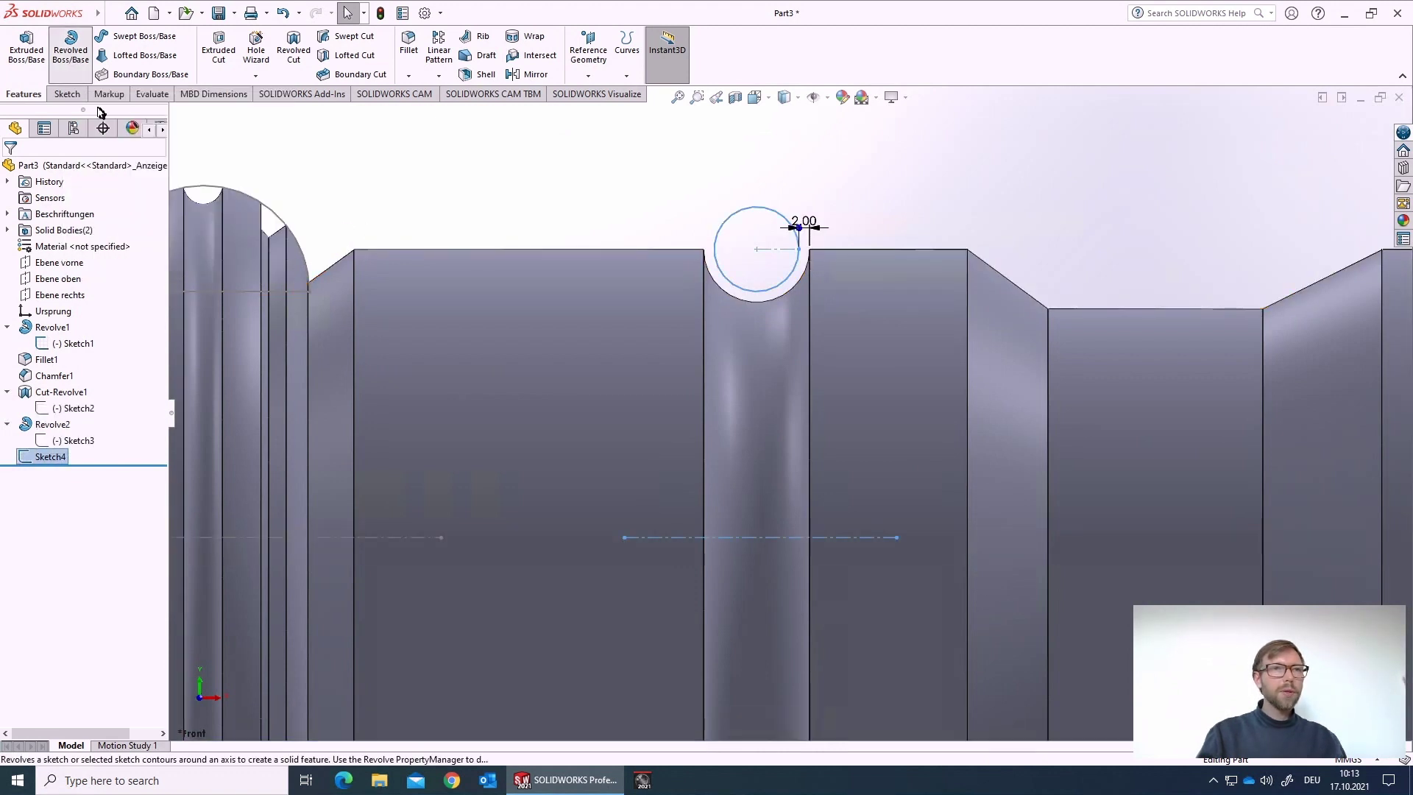
pyautogui.click(761, 539)
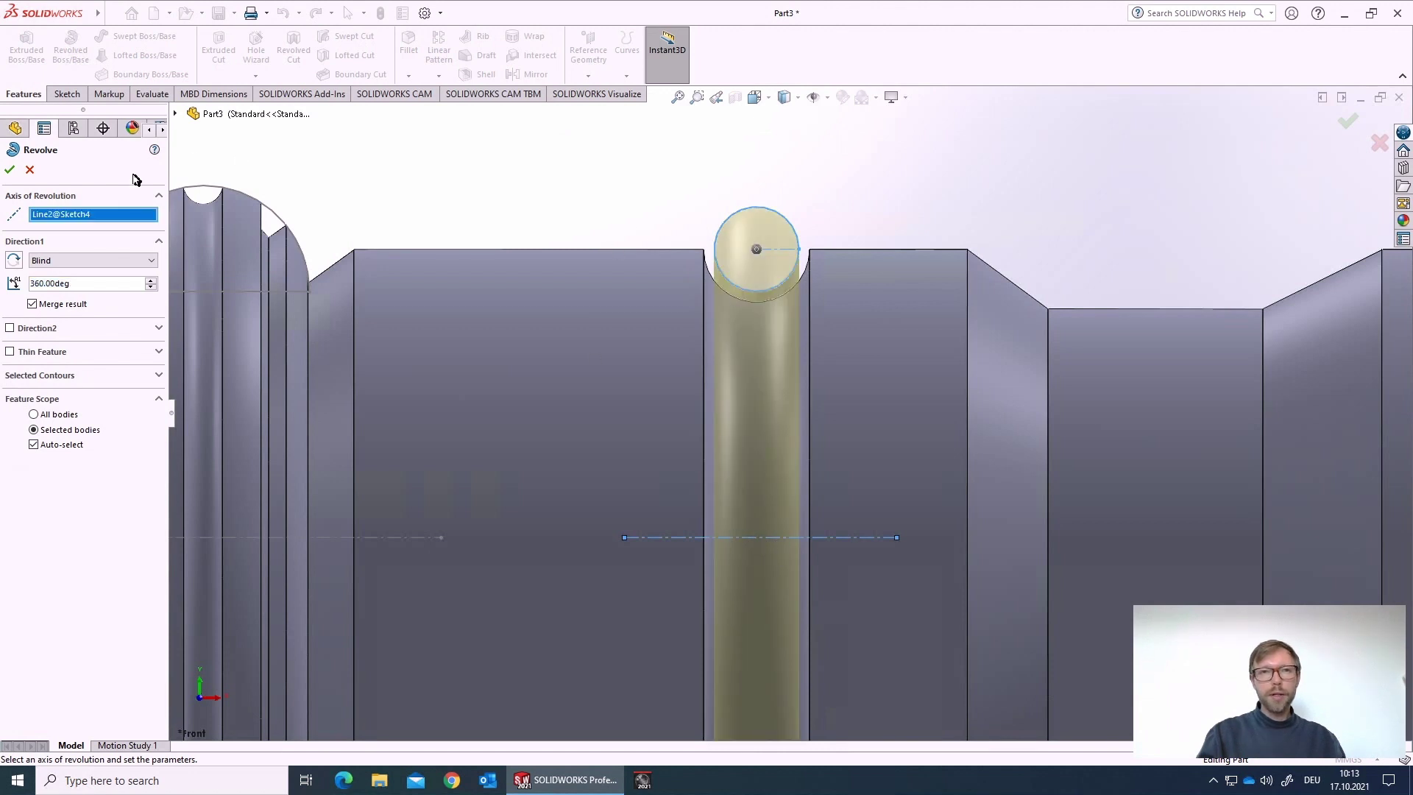
pyautogui.click(10, 170)
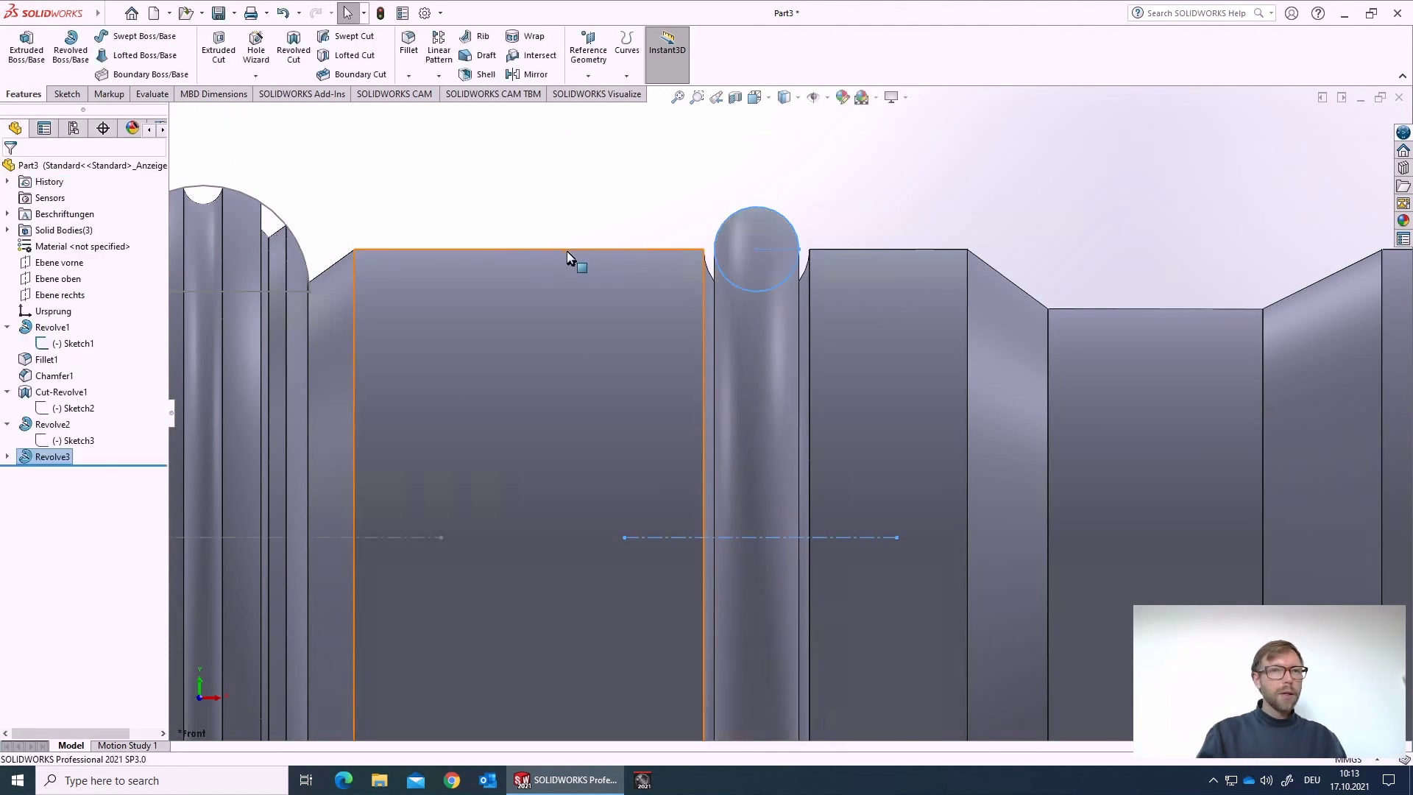
pyautogui.moveTo(874, 299)
pyautogui.mouseDown(button='middle')
pyautogui.moveTo(830, 317)
pyautogui.moveTo(880, 332)
pyautogui.moveTo(898, 290)
pyautogui.moveTo(886, 275)
pyautogui.mouseUp(button='middle')
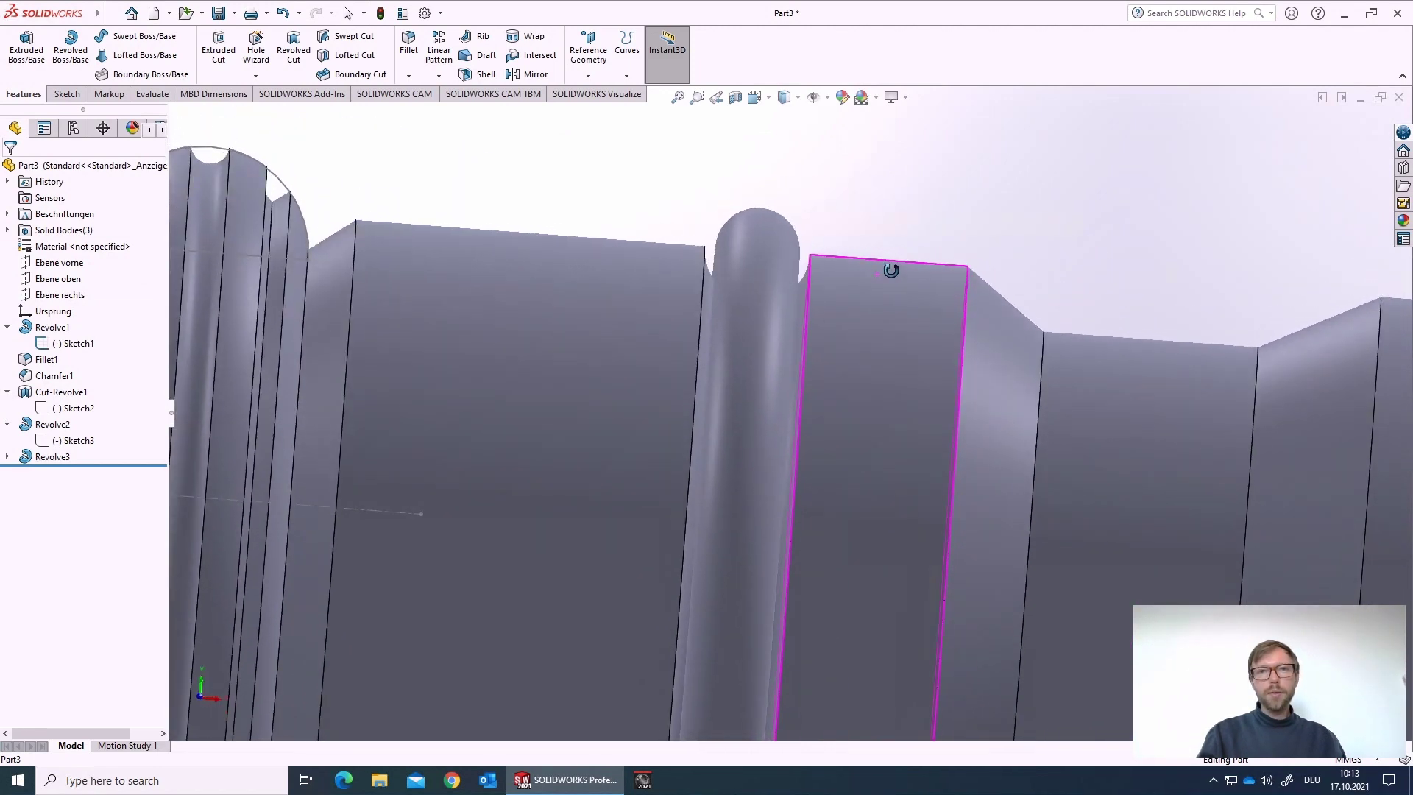
pyautogui.press('Escape')
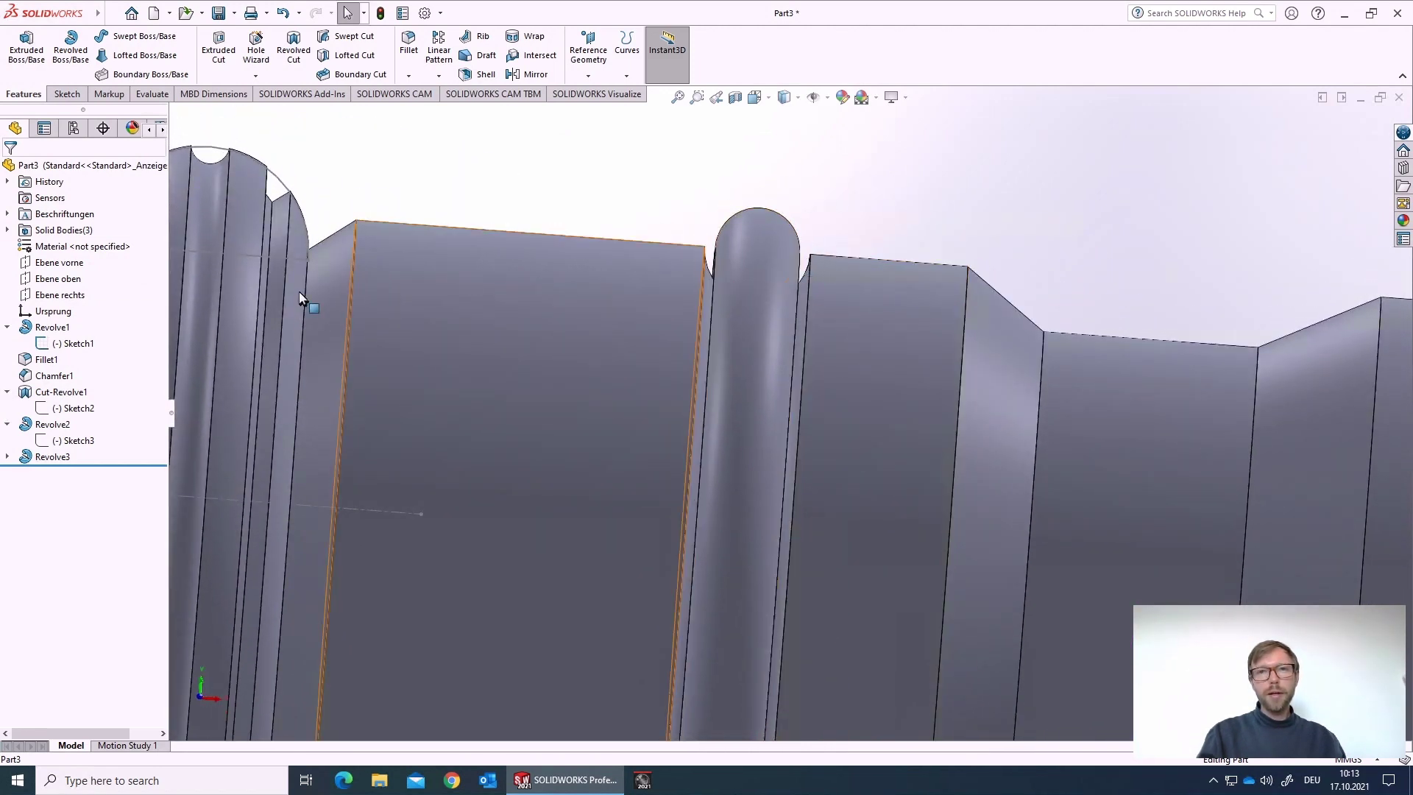
# Reduce Sketch4's 2 mm gap dimension between the revolved ring's circle and the groove edge
pyautogui.click(7, 457)
pyautogui.click(46, 473)
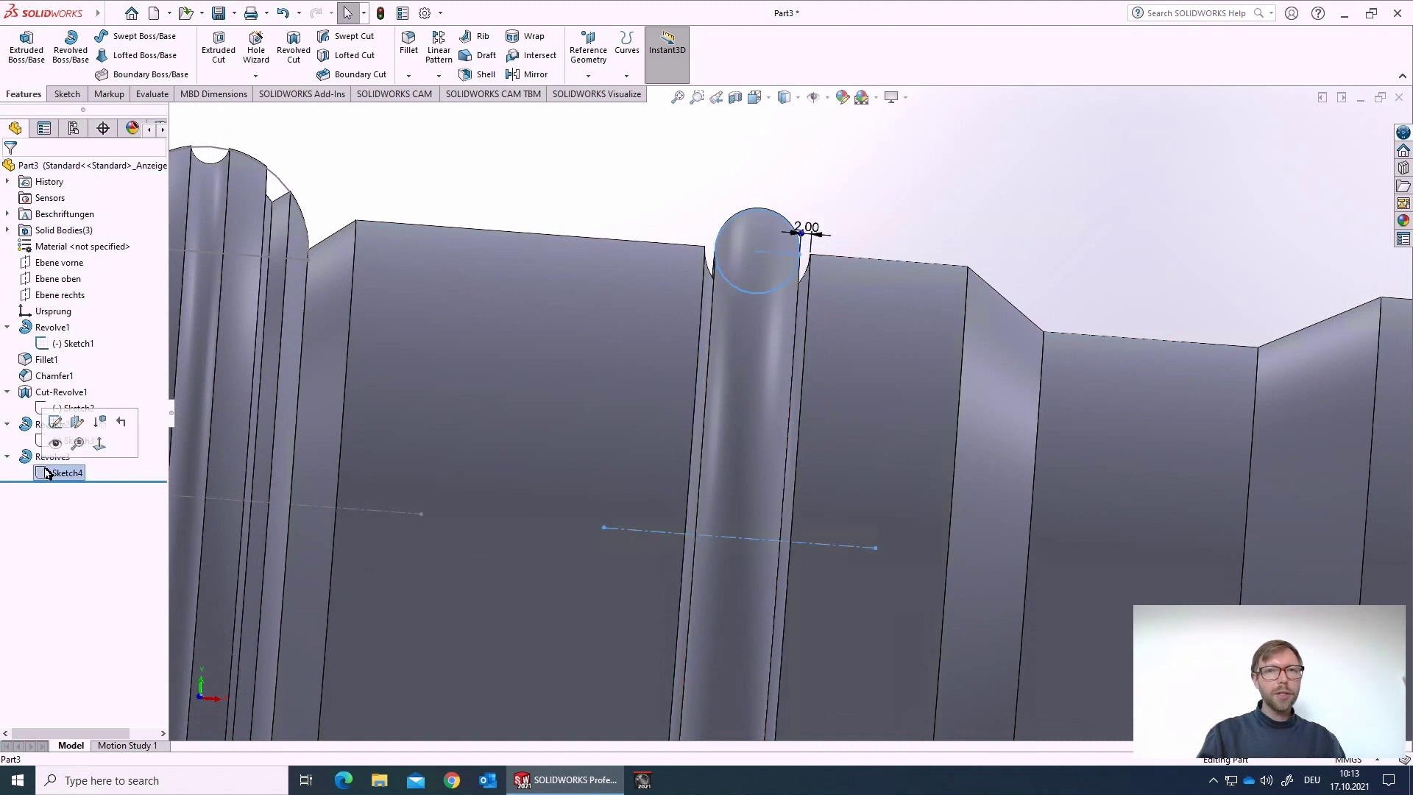
pyautogui.doubleClick(807, 227)
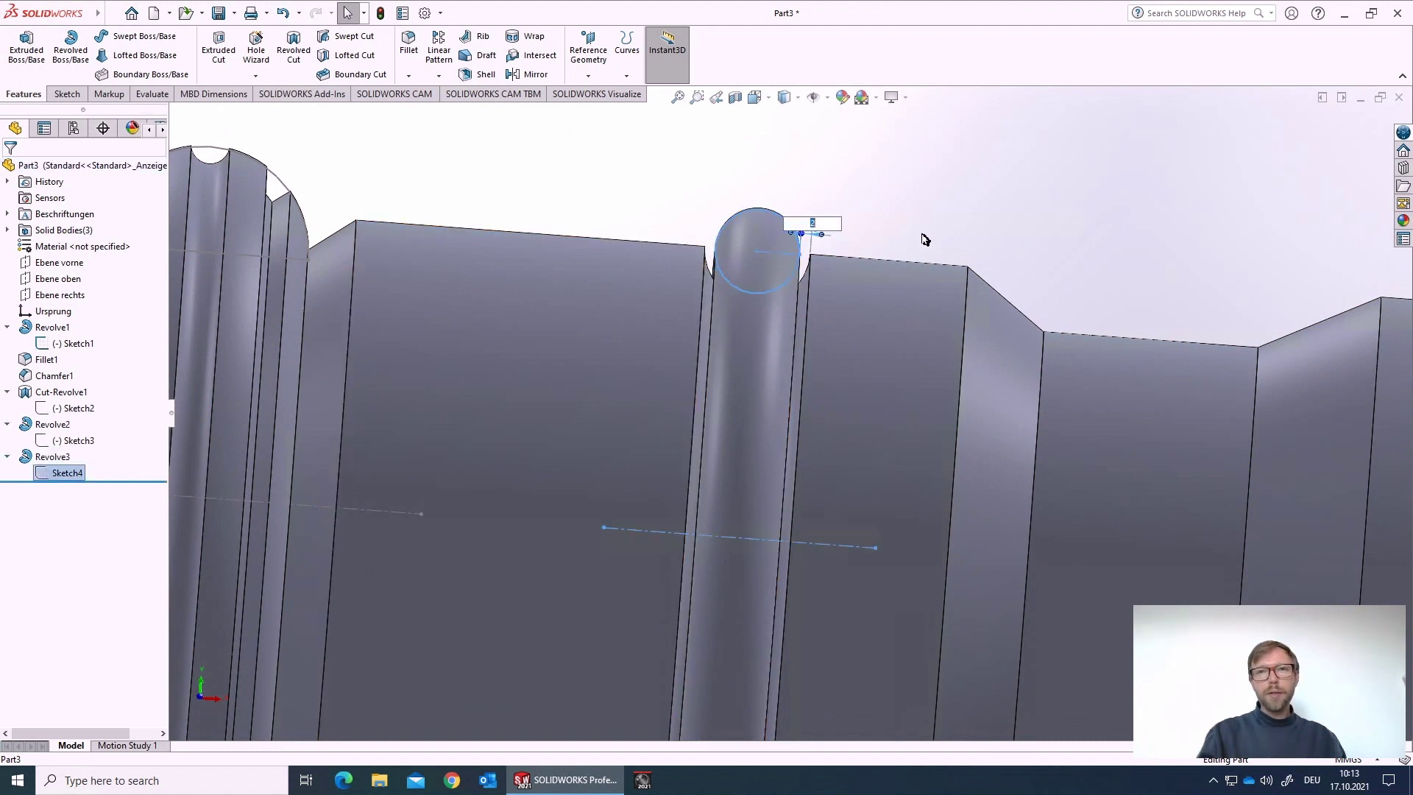
pyautogui.write('2.2')
pyautogui.press('Return')
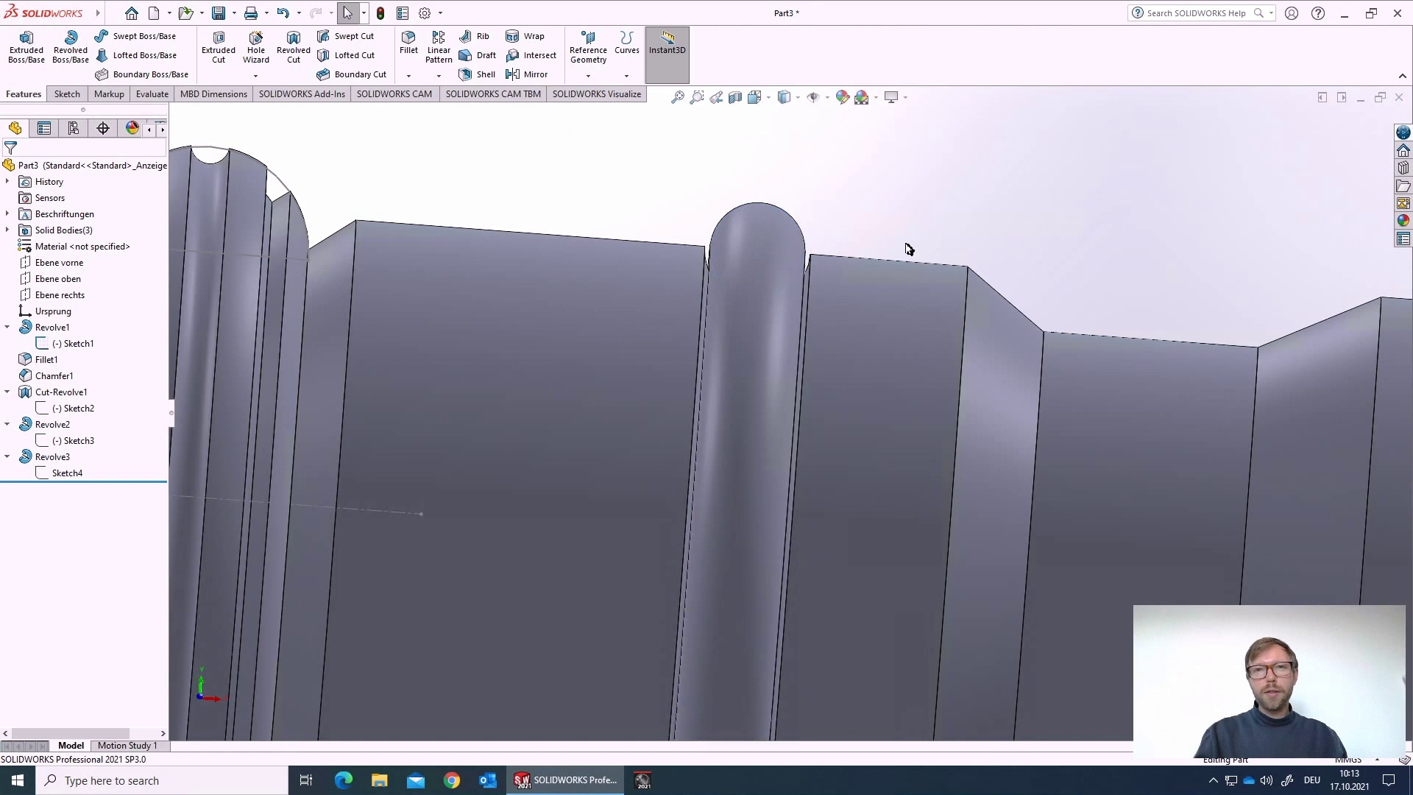
# Edit Sketch3 to shift the groove toward the grooved ring, placing its nearer corner at about X 76.7 mm, and rebuild
pyautogui.click(57, 442)
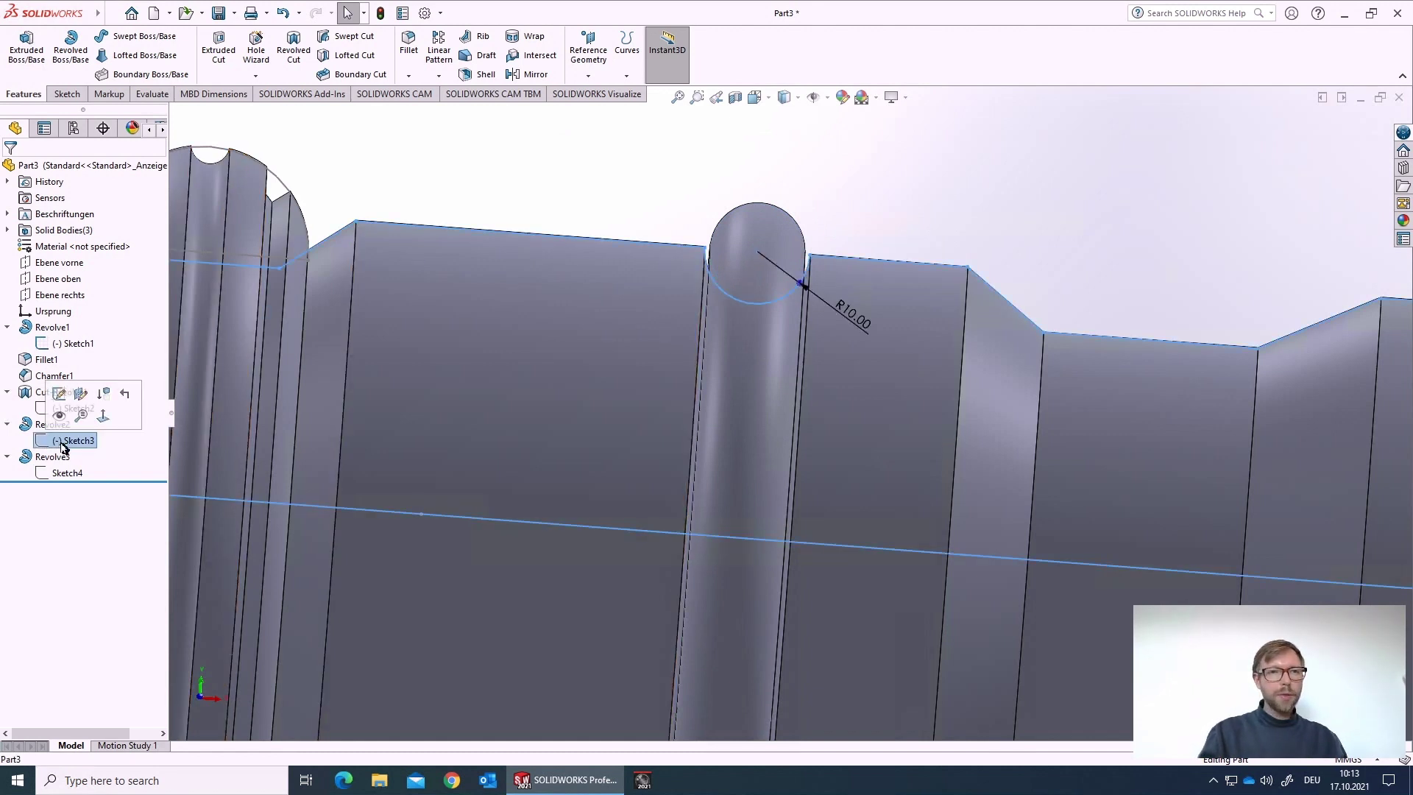
pyautogui.click(59, 396)
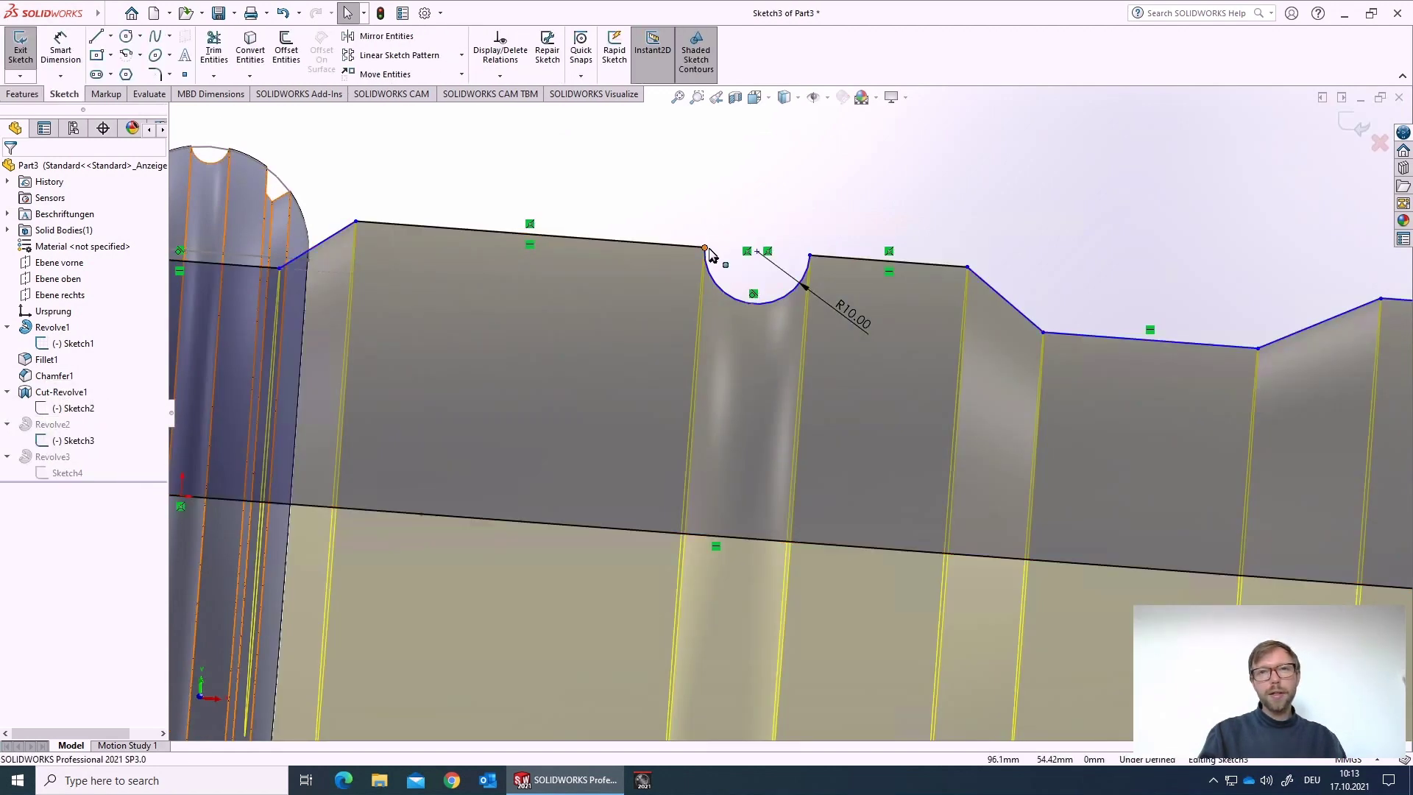
pyautogui.moveTo(711, 244); pyautogui.dragTo(606, 240)
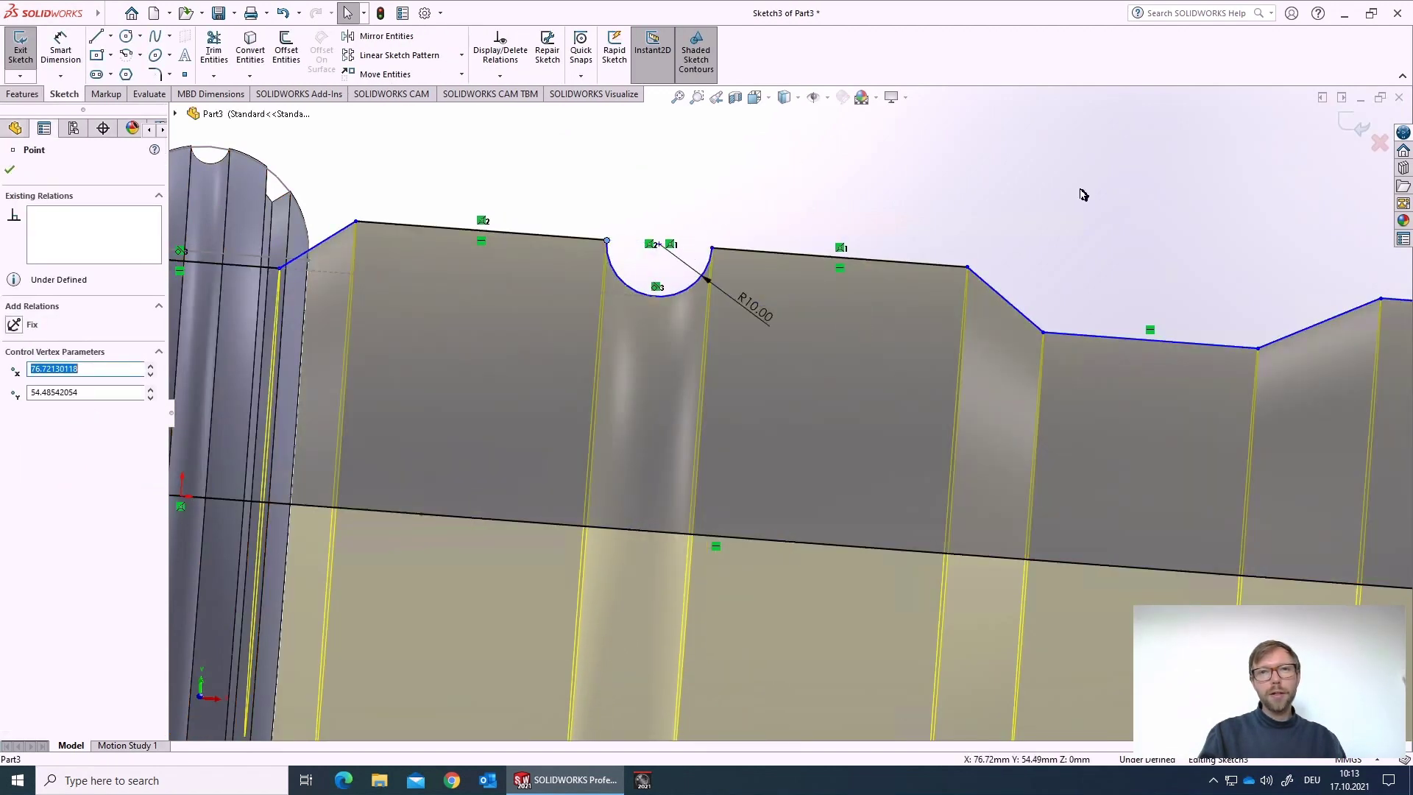
pyautogui.click(1353, 131)
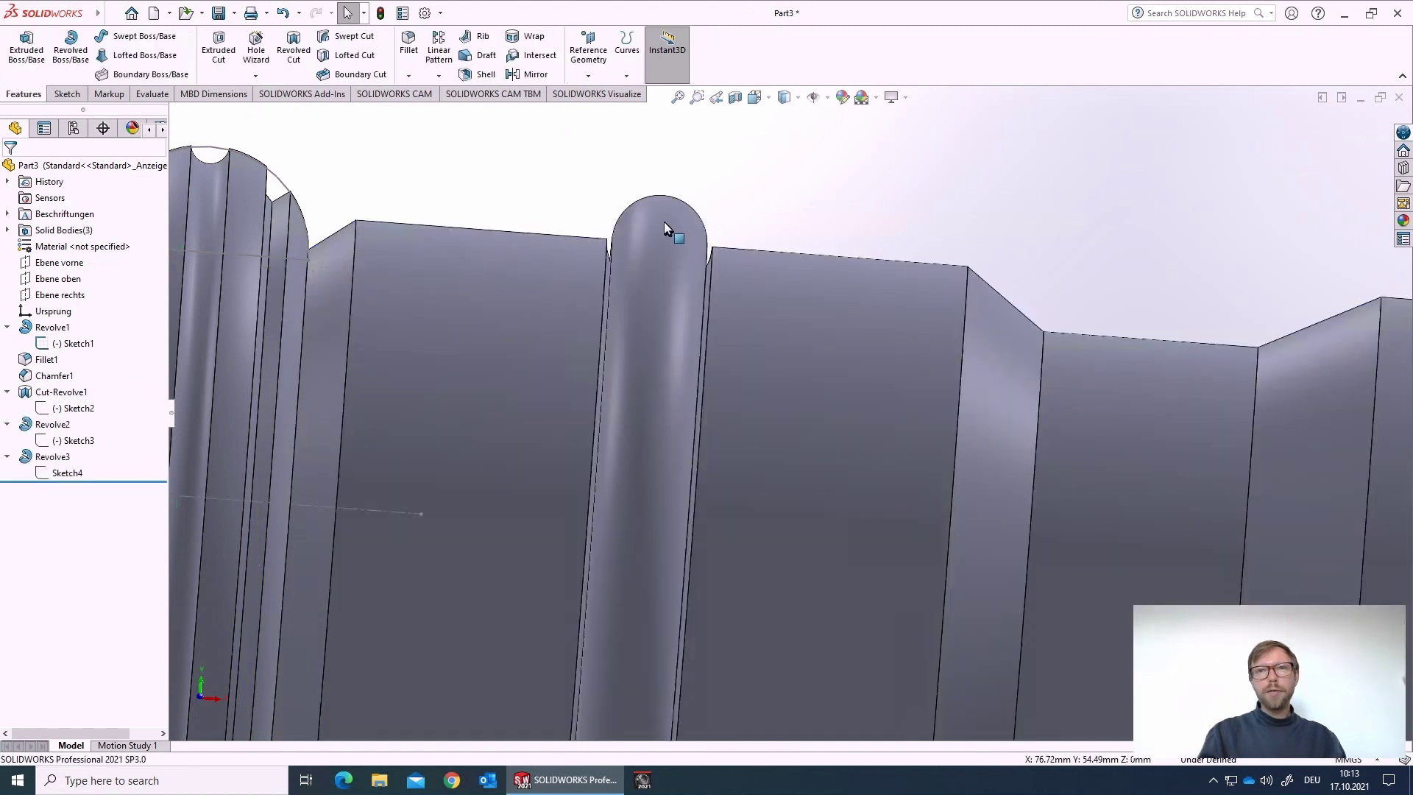
# Set the groove radius in Sketch3 to 20 mm and view the whole shaft with its ring at an angle
pyautogui.click(77, 440)
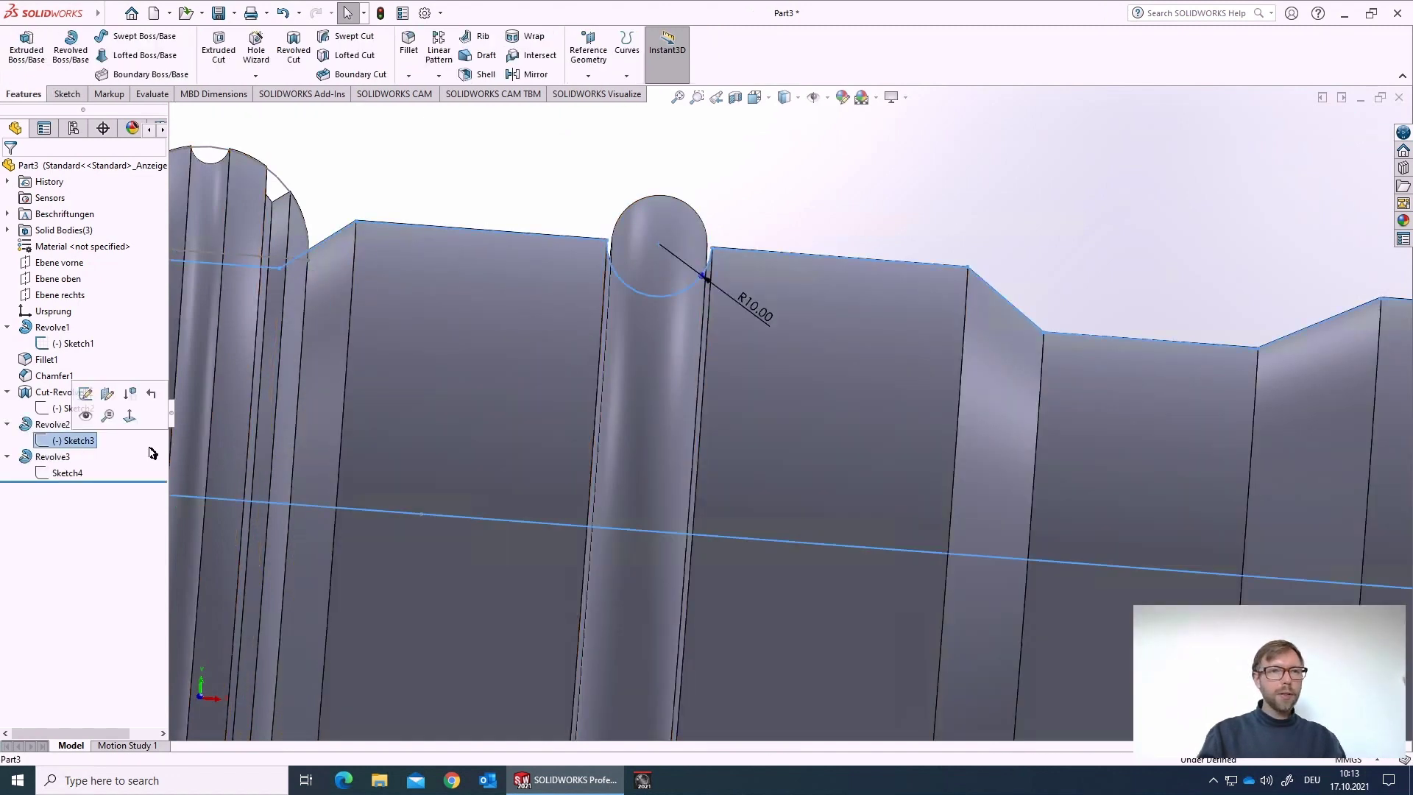
pyautogui.doubleClick(779, 315)
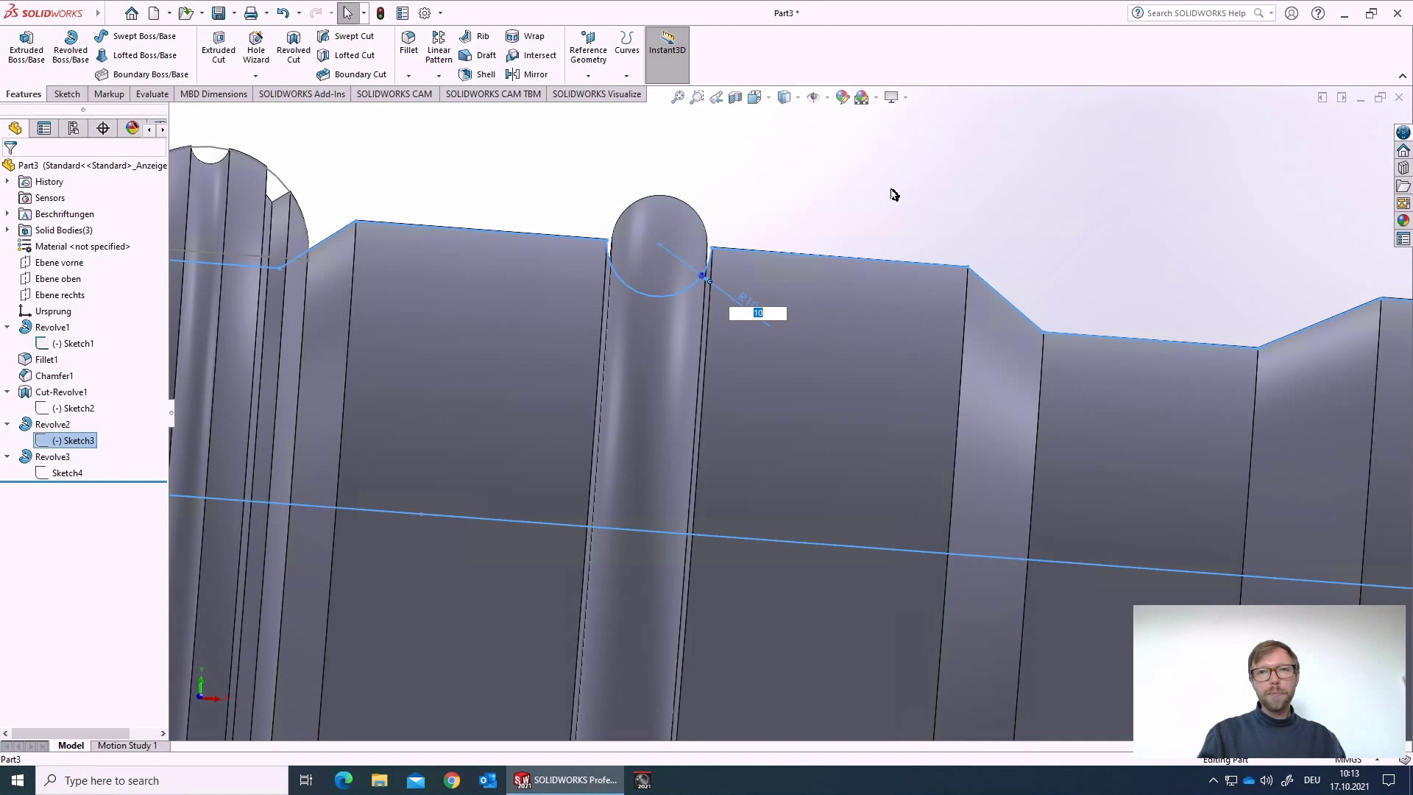
pyautogui.write('20')
pyautogui.press('Return')
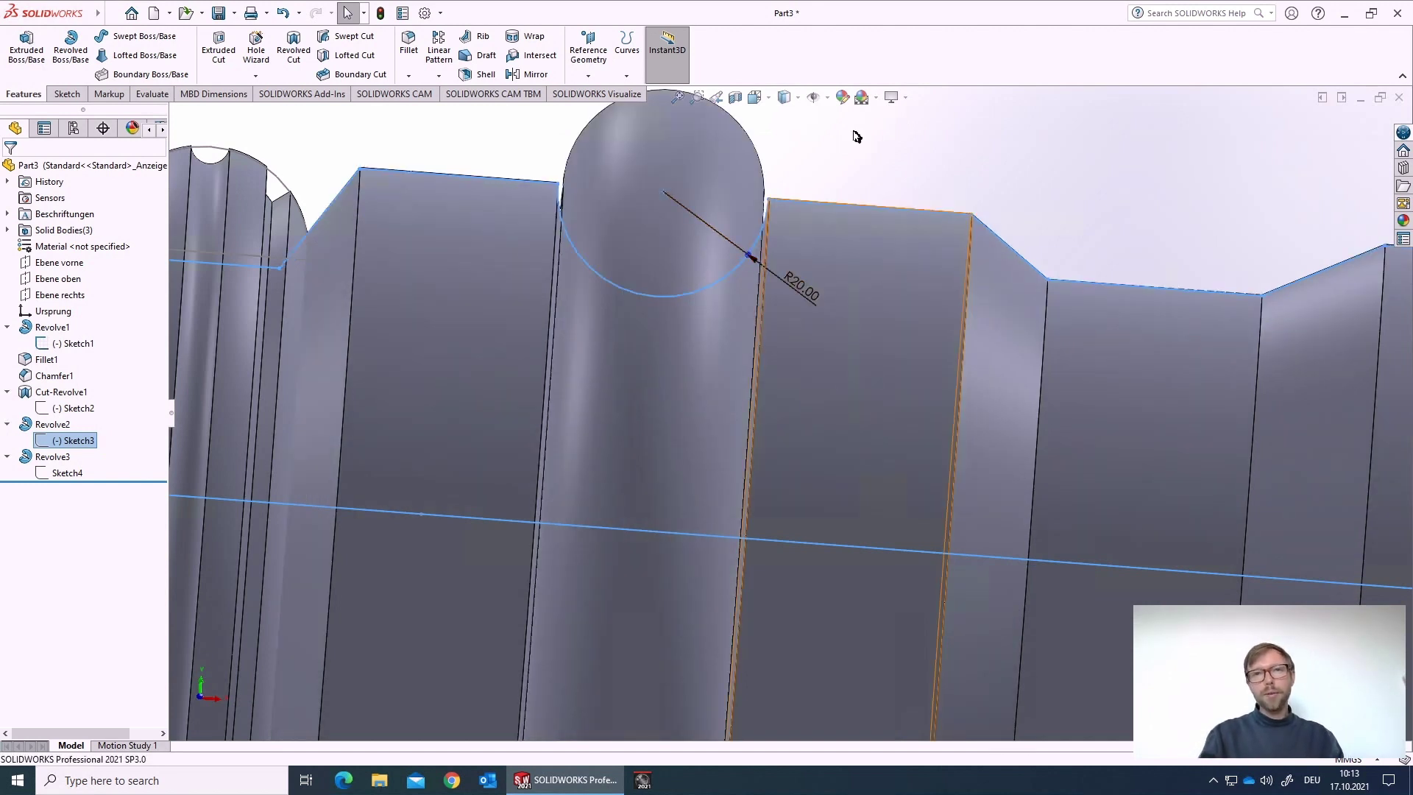
pyautogui.click(862, 156)
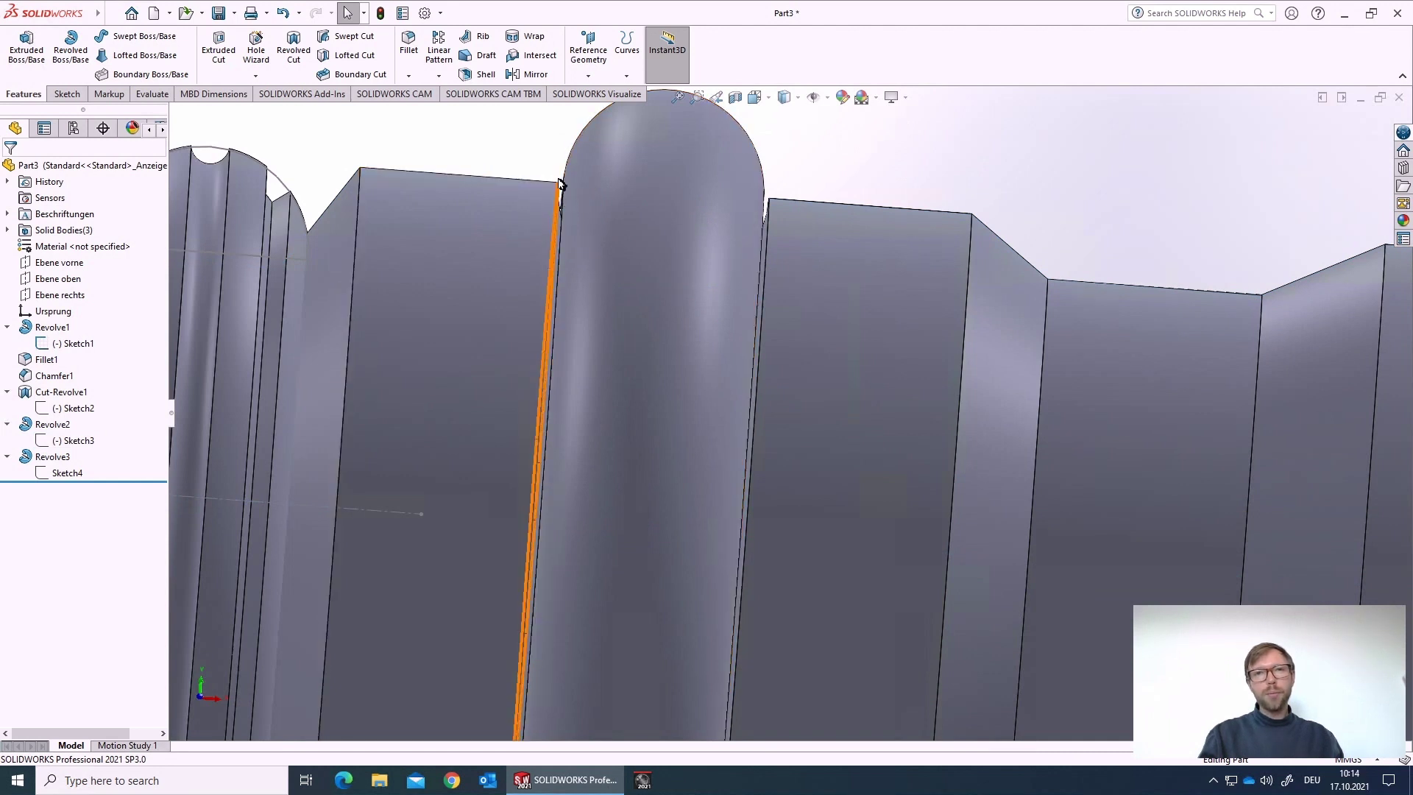
pyautogui.scroll(2, 645, 265)
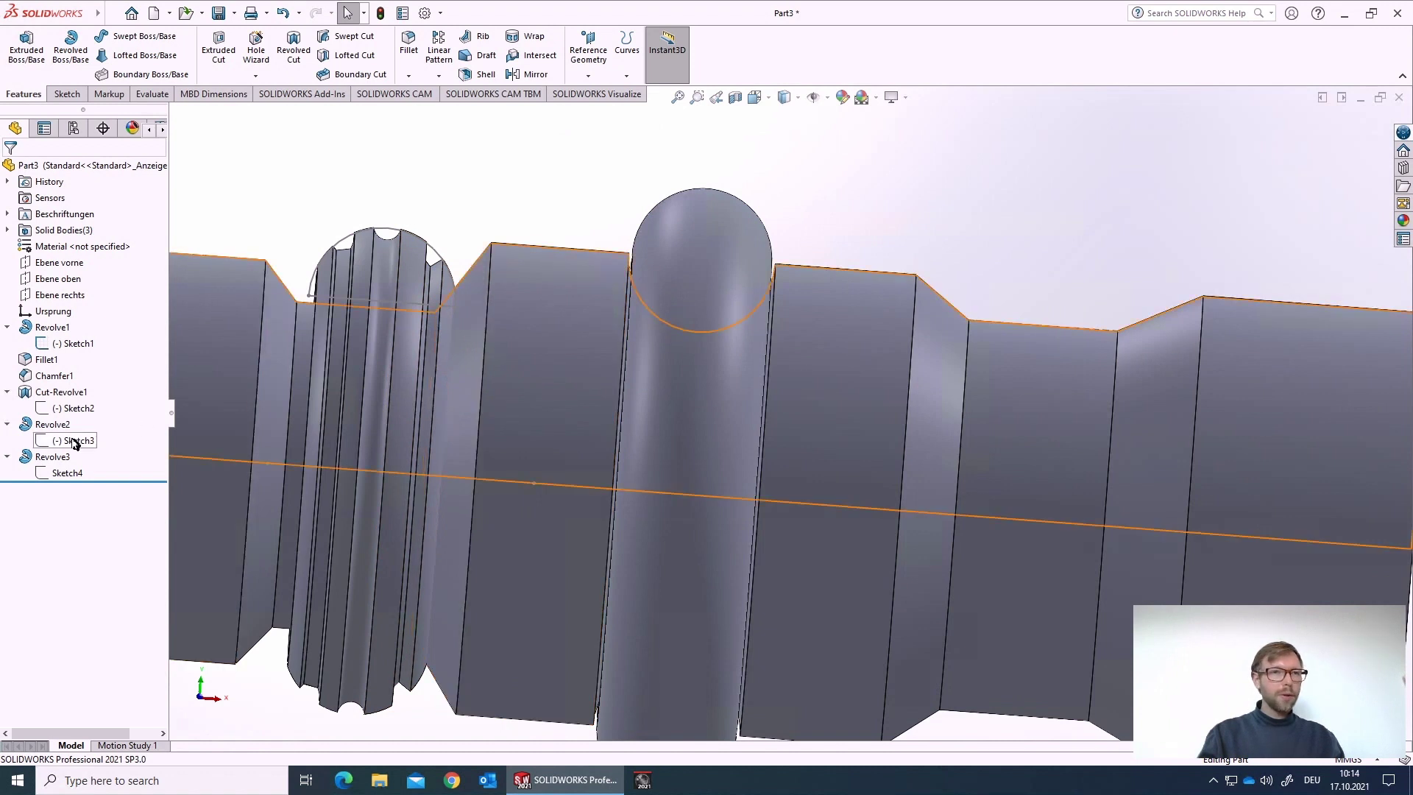
pyautogui.scroll(5, 670, 300)
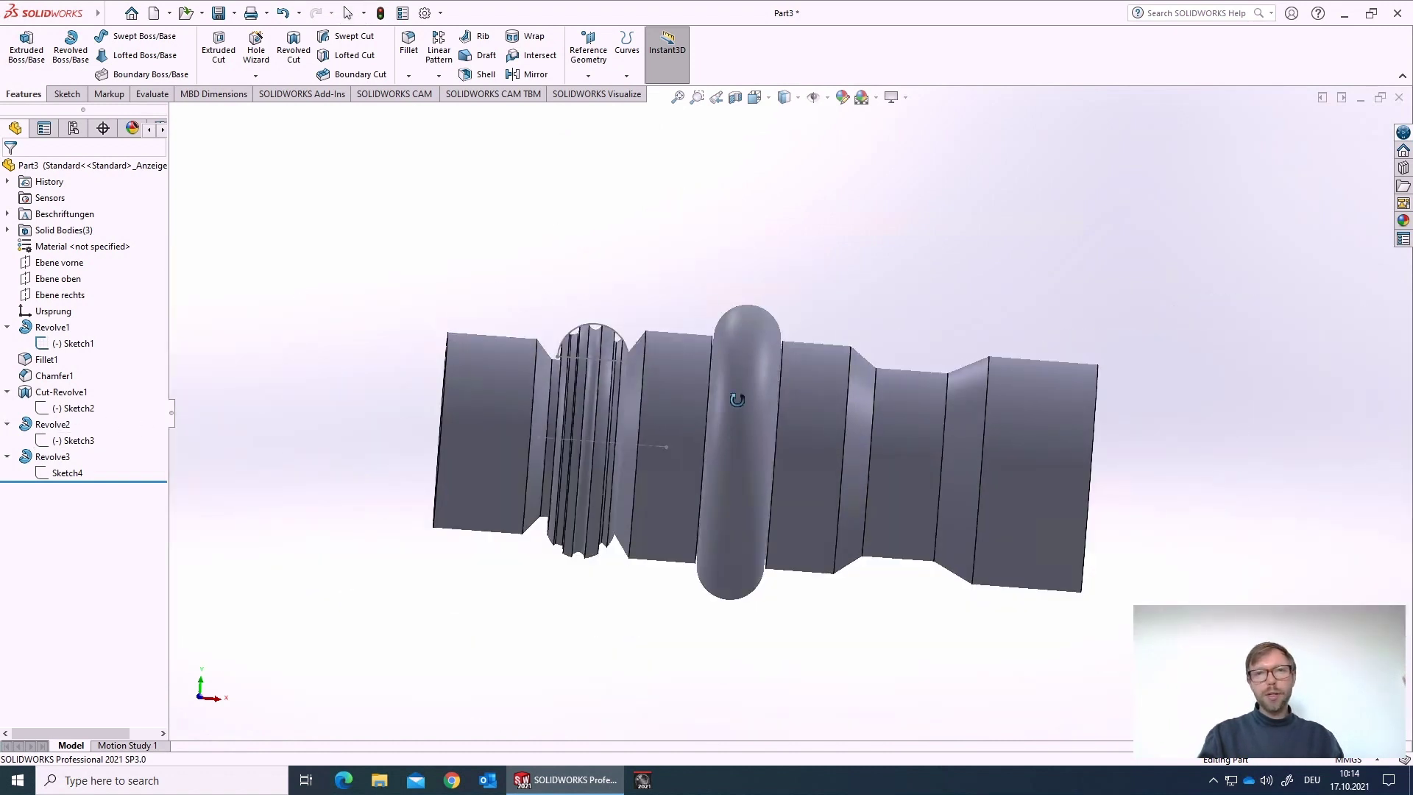
pyautogui.moveTo(685, 331); pyautogui.dragTo(723, 400, button='middle')
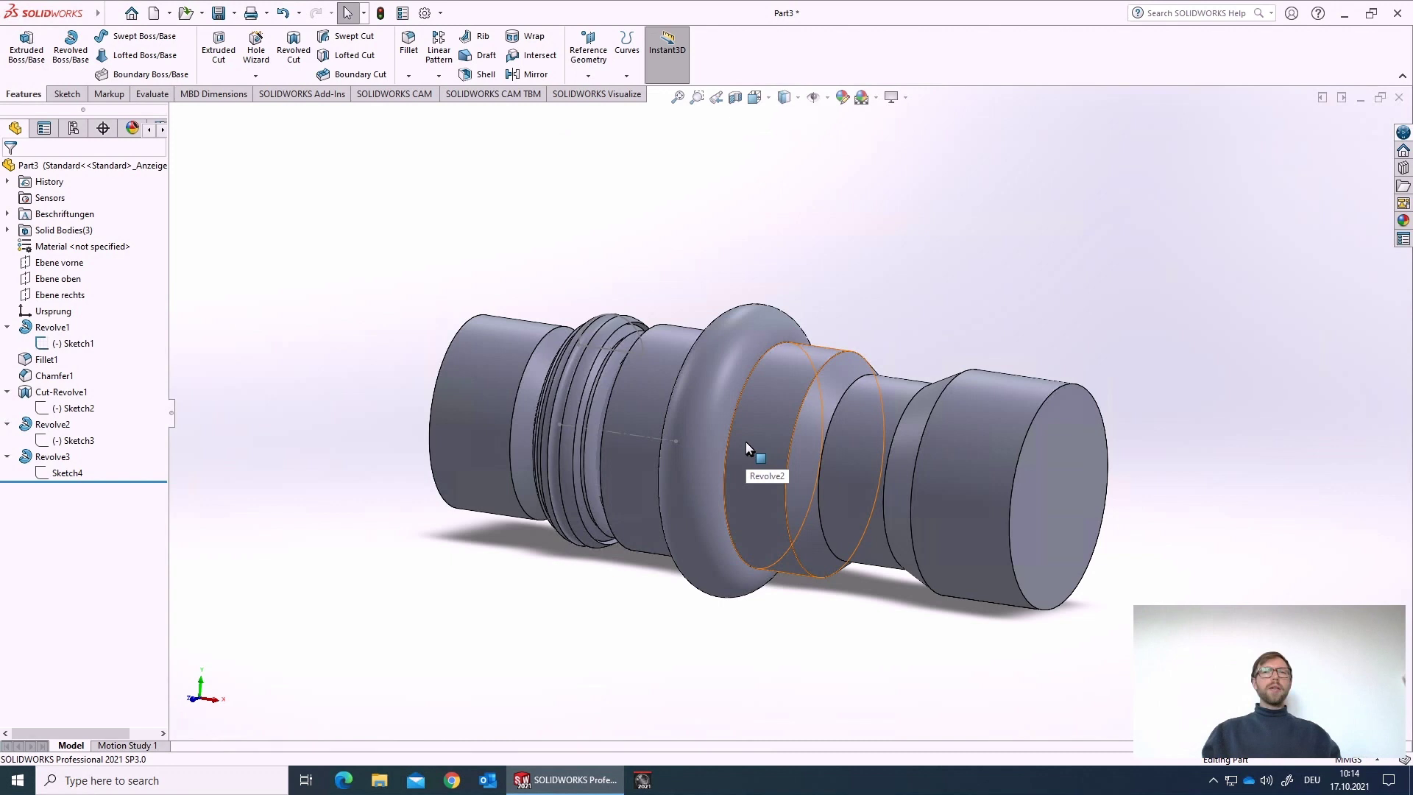